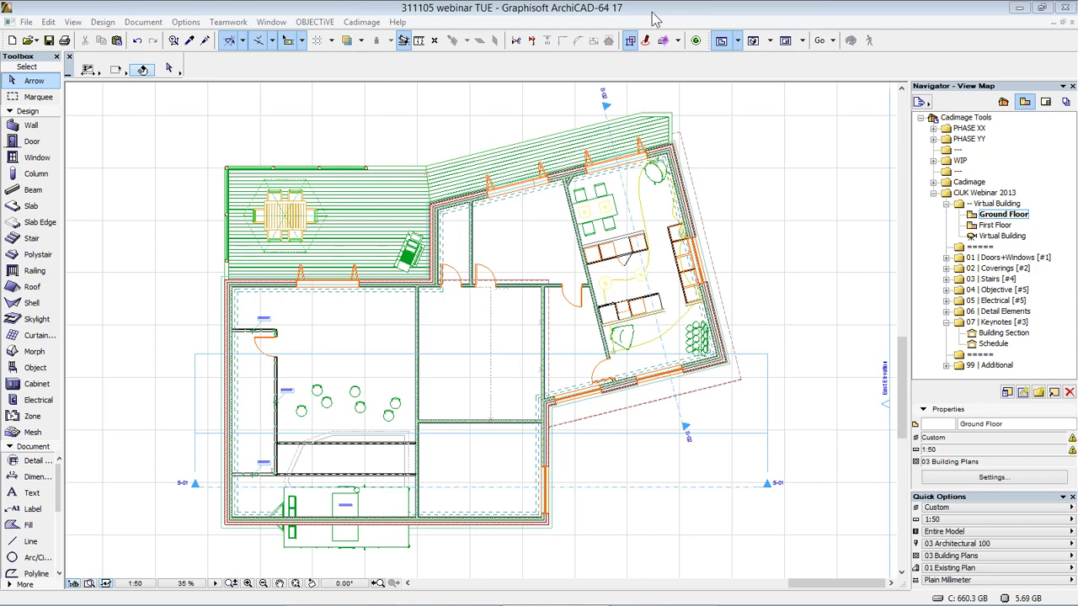
pyautogui.click(357, 26)
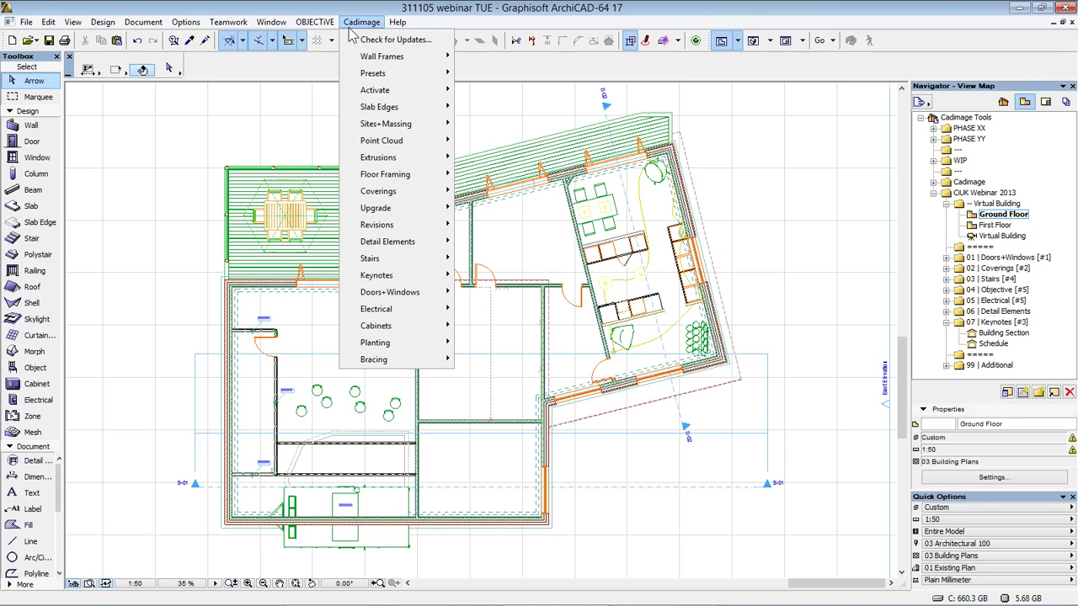
pyautogui.moveTo(316, 26)
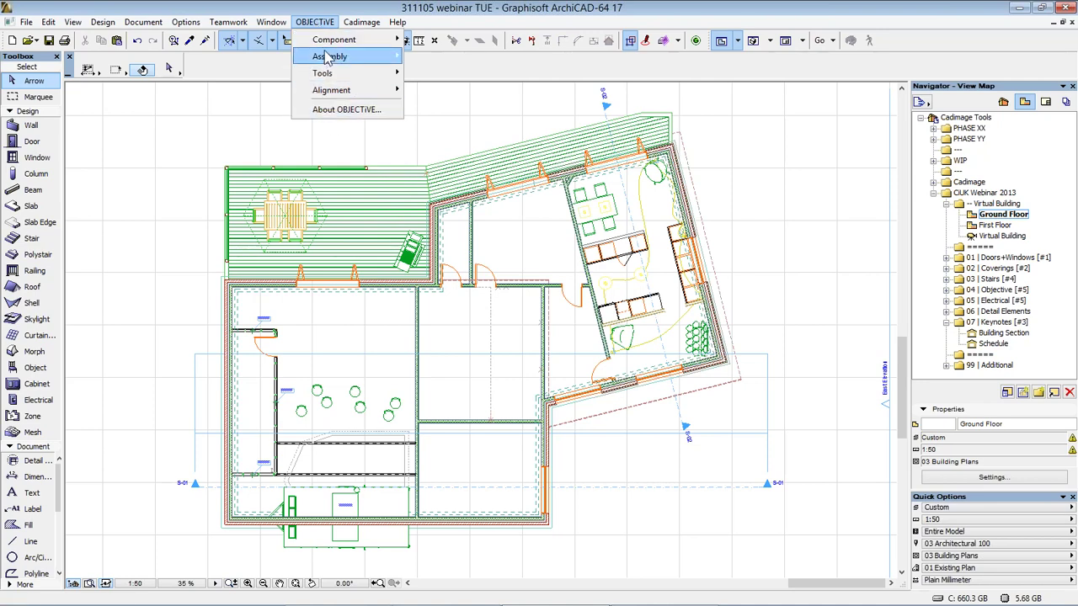
pyautogui.moveTo(327, 44)
pyautogui.click(318, 26)
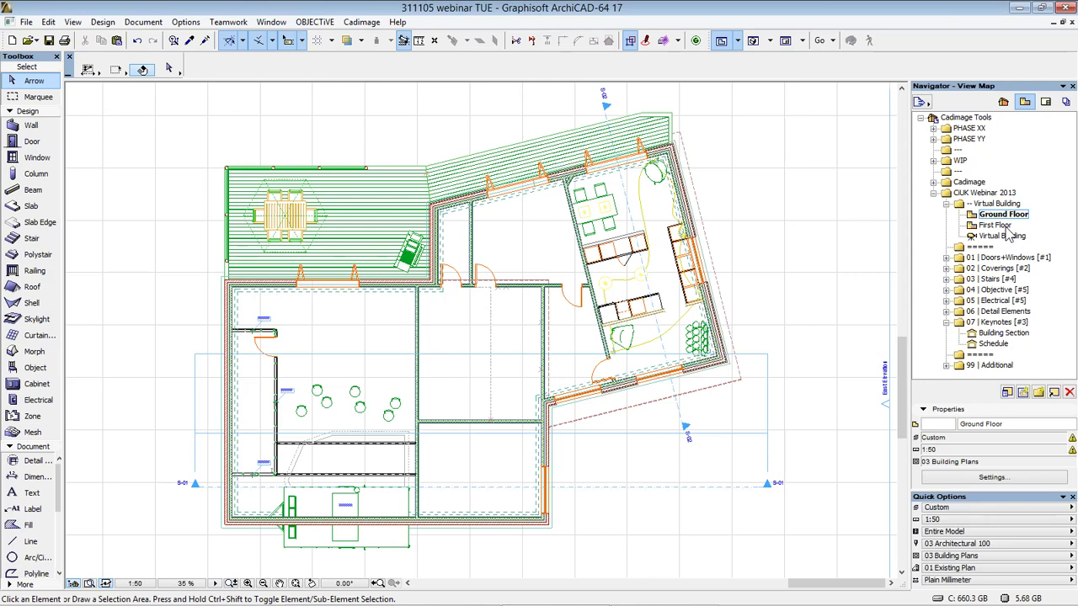
# Open the Doors+Windows floor plan view and select the window near the right end of the outer wall.
pyautogui.click(946, 257)
pyautogui.doubleClick(1004, 268)
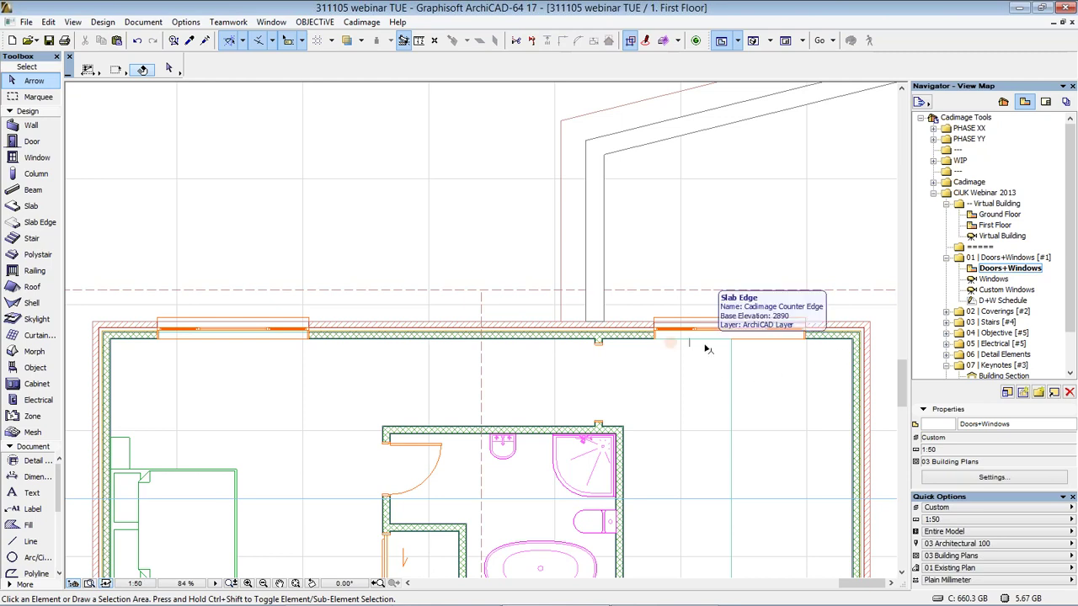
pyautogui.click(806, 334)
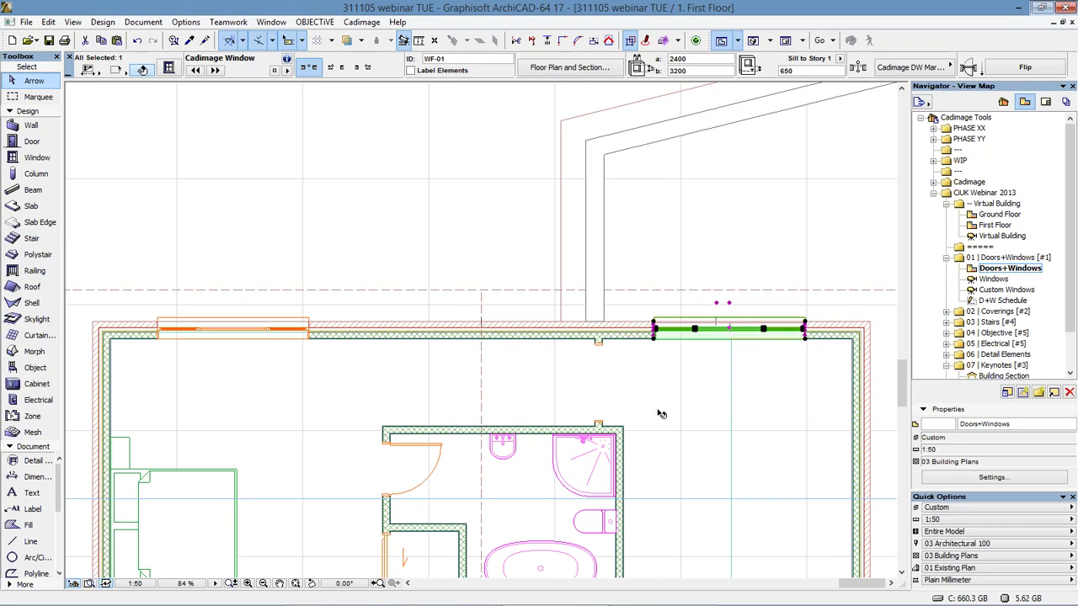
# Try to stretch the selected window's exterior composite skins origin node to another wall skin.
pyautogui.scroll(1, 806, 334)
pyautogui.scroll(10, 807, 334)
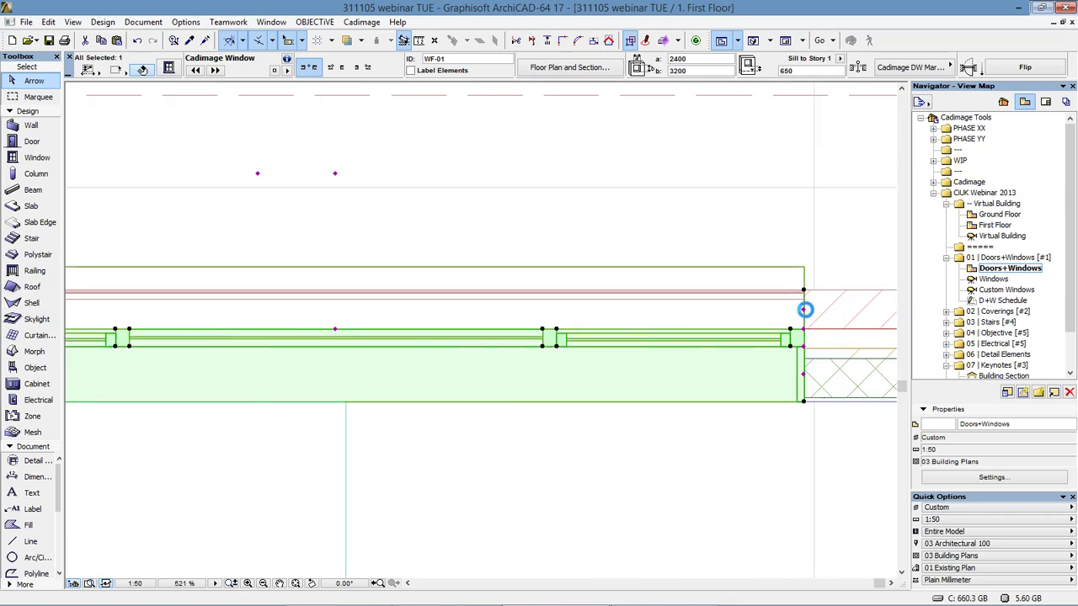
pyautogui.click(797, 310)
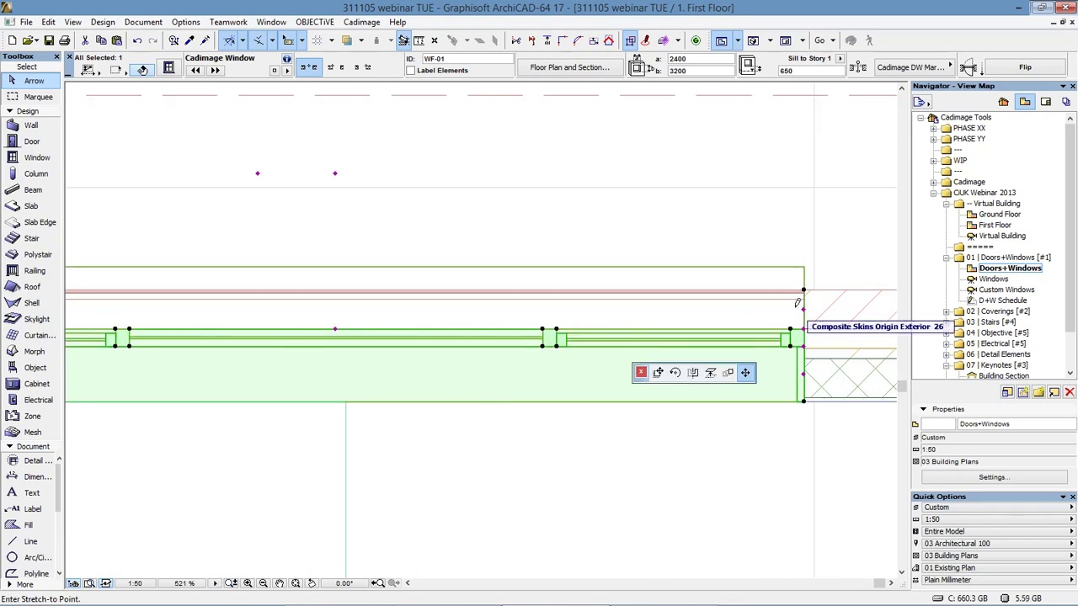
pyautogui.click(805, 346)
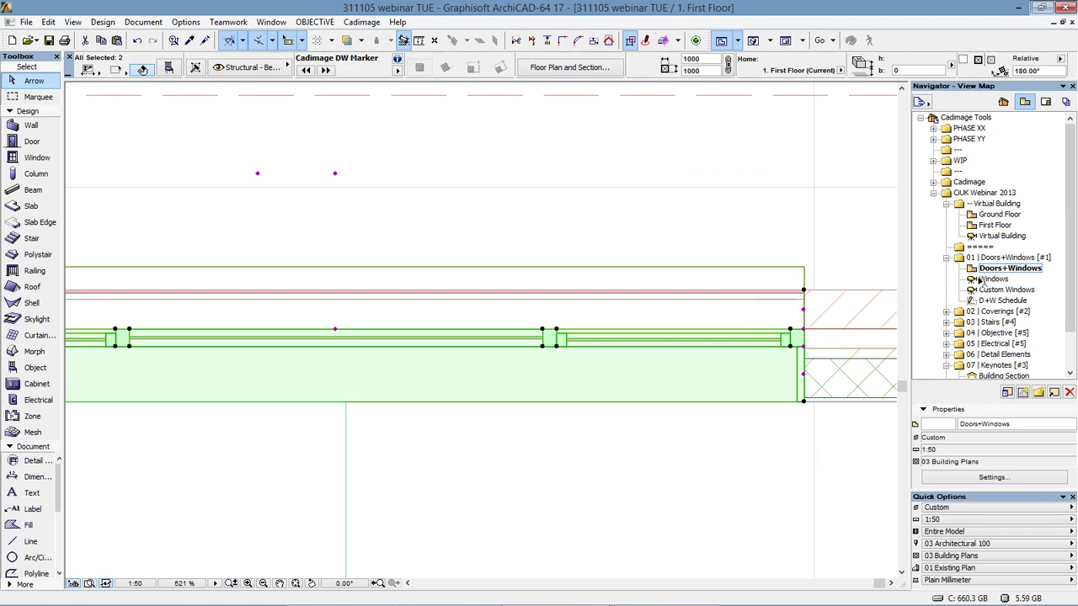
# Open the Windows 3D view and select the window in the white clad wall nearest the brick building.
pyautogui.doubleClick(981, 279)
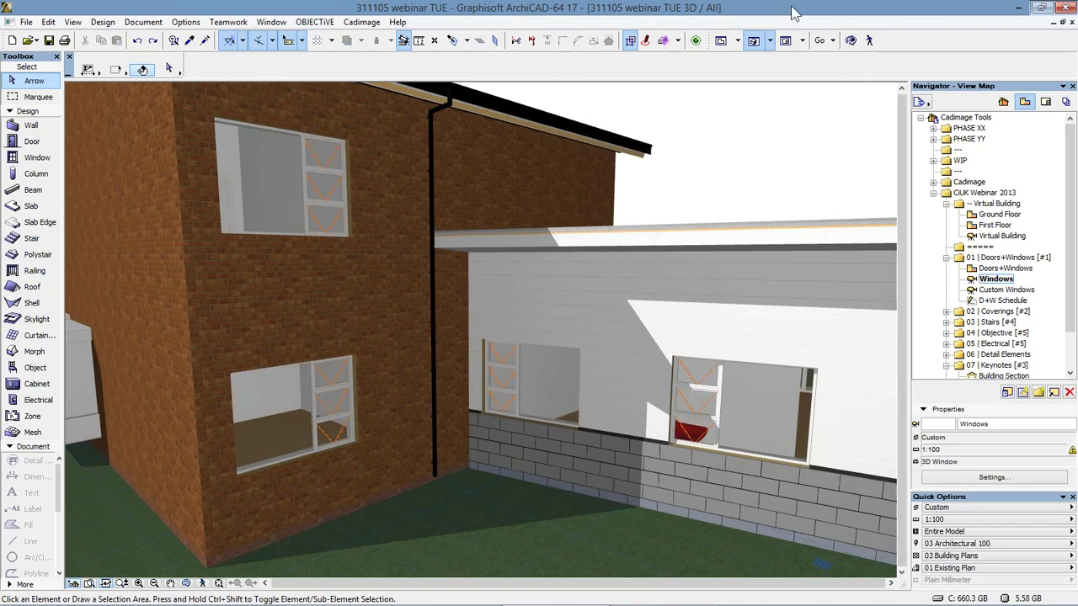
pyautogui.press('XF86MonBrightnessDown')
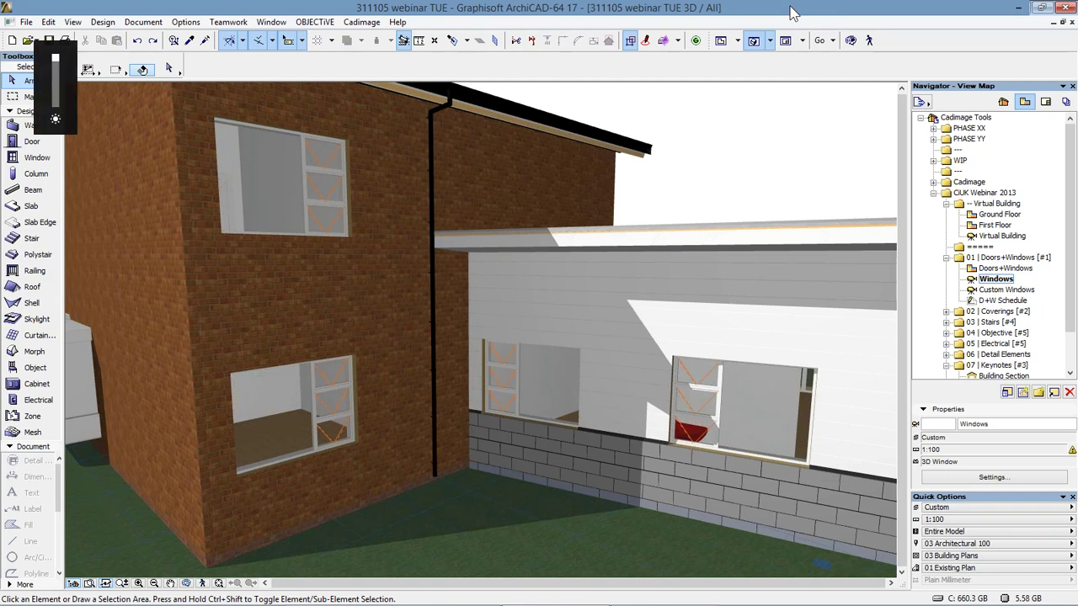
pyautogui.click(744, 320)
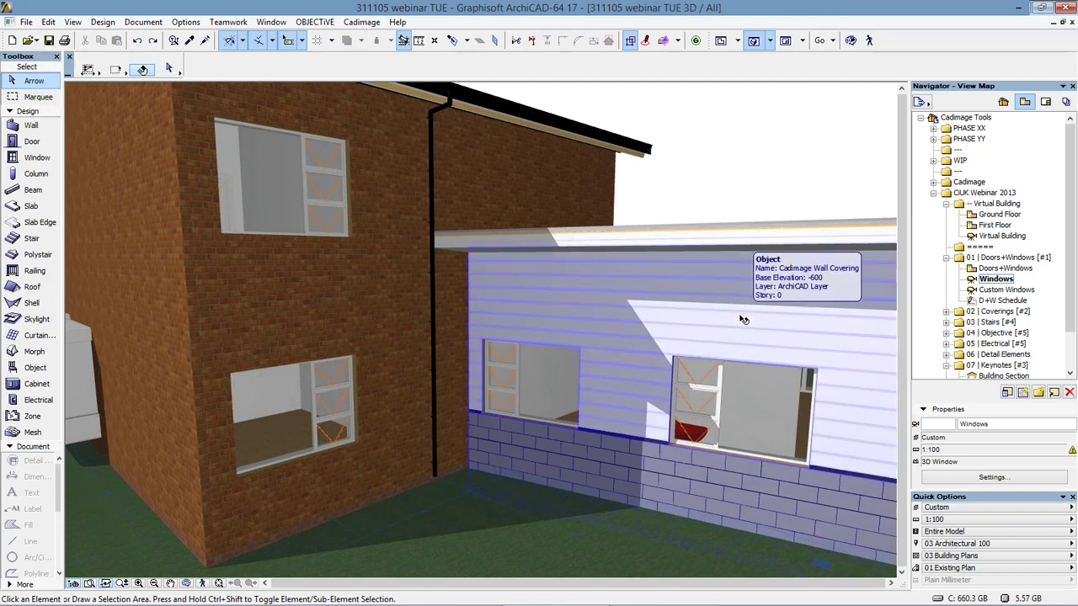
pyautogui.press('Escape')
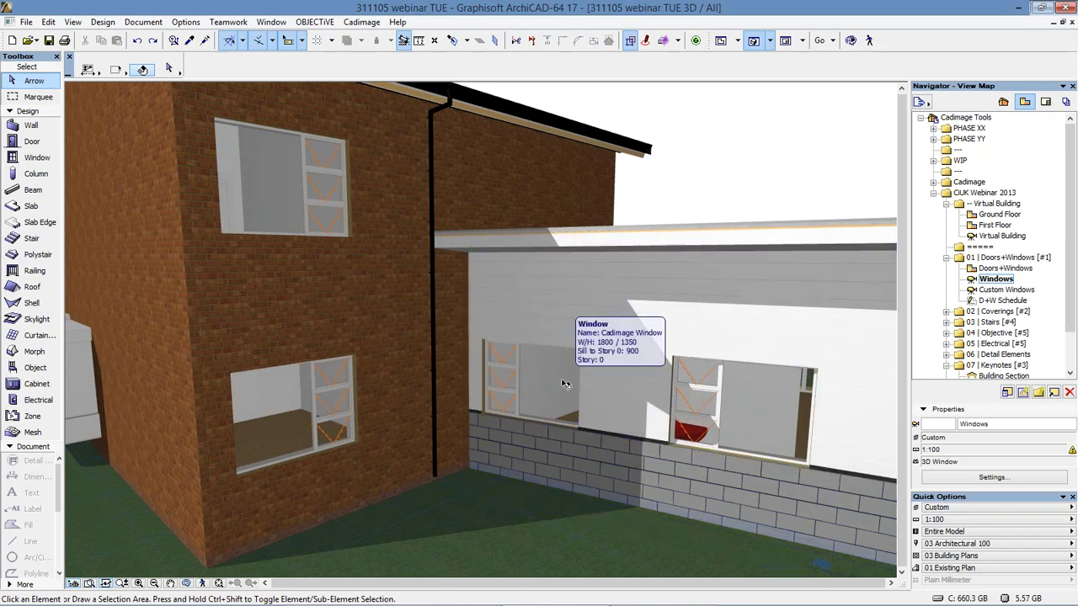
pyautogui.click(565, 384)
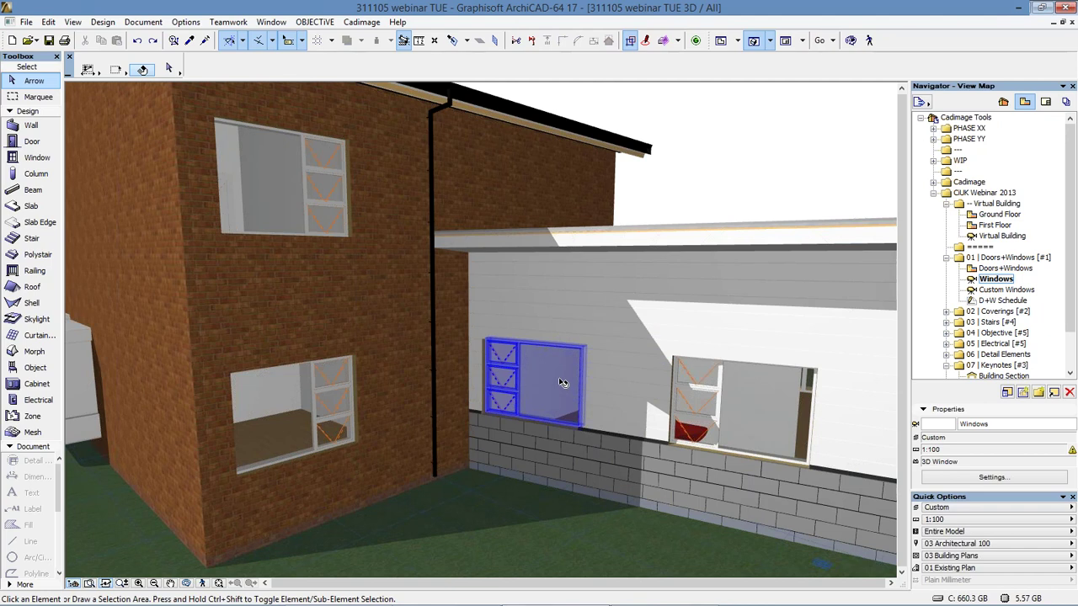
pyautogui.moveTo(508, 375)
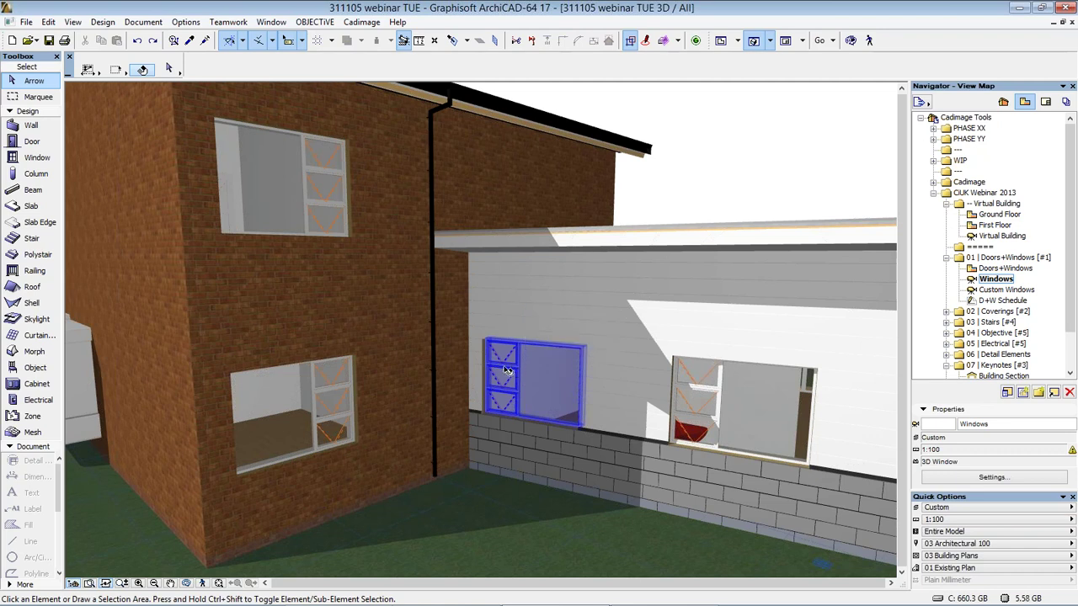
pyautogui.click(508, 370)
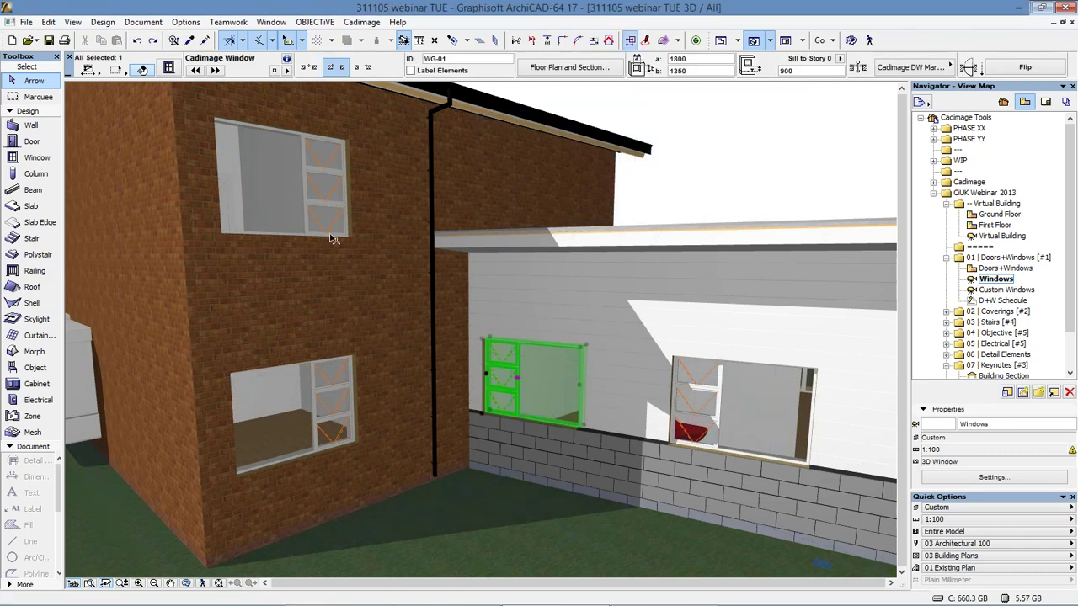
# Open the selected window's settings, switch its preview to 3D and show the glazing setout.
pyautogui.click(169, 70)
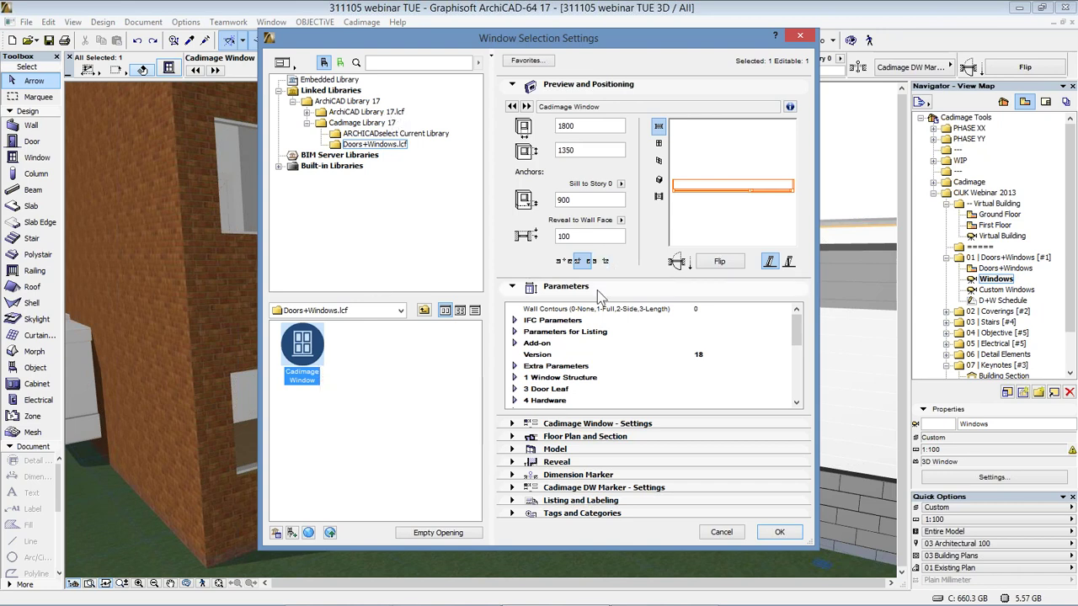
pyautogui.click(590, 423)
pyautogui.click(661, 165)
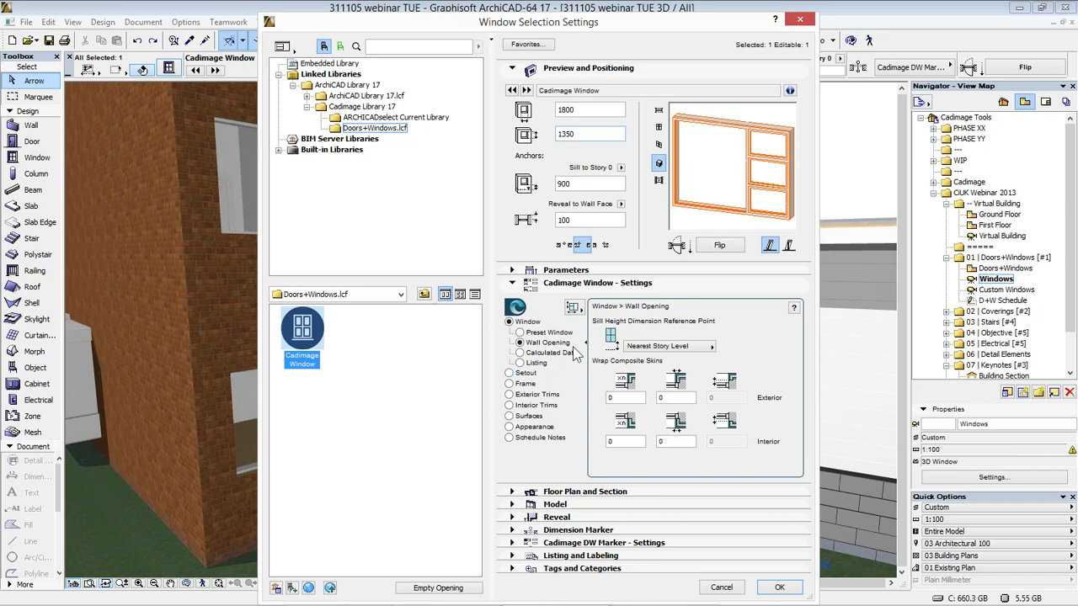
pyautogui.click(528, 372)
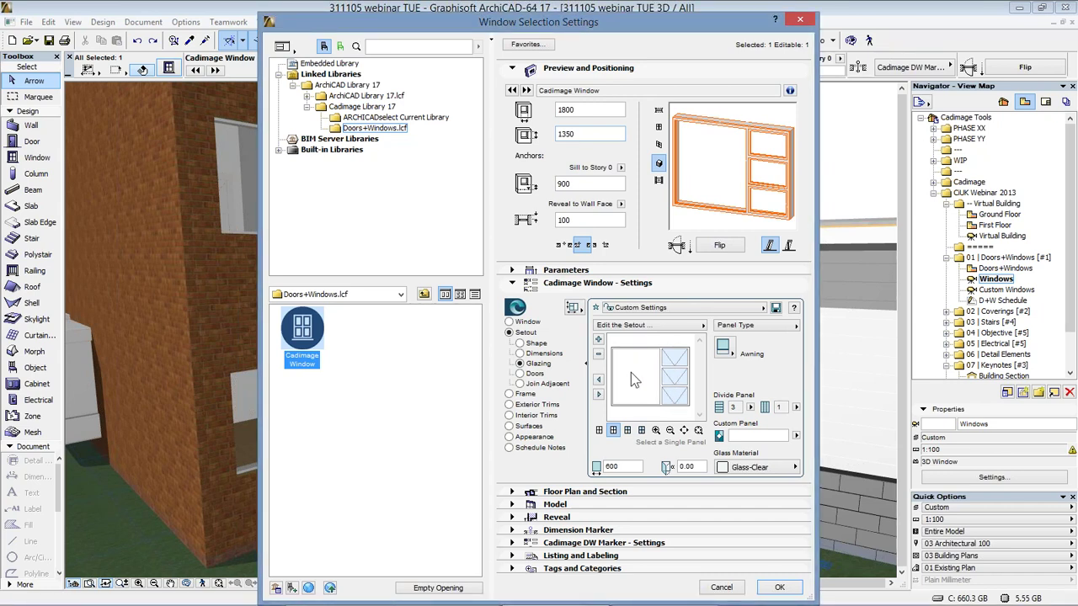
# Add a second awning column to the glazing setout and move it to the left of the fixed pane.
pyautogui.click(655, 383)
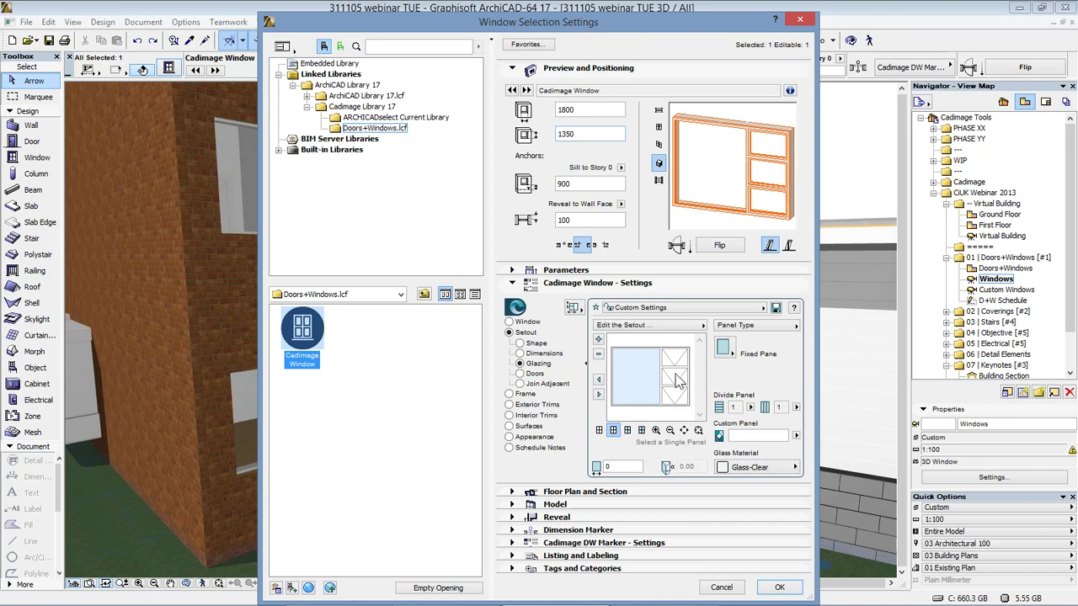
pyautogui.click(679, 380)
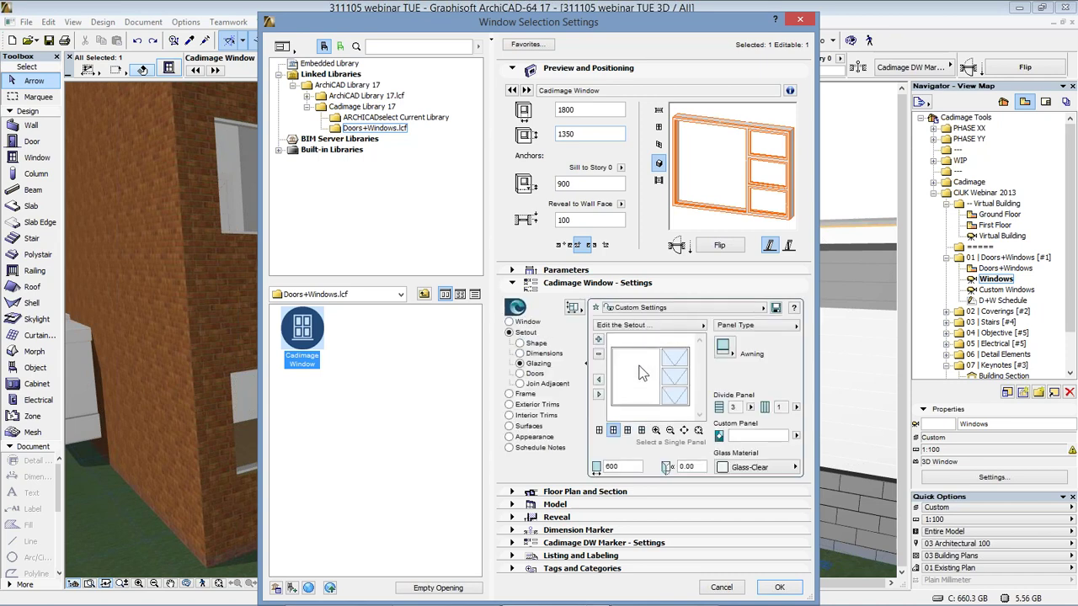
pyautogui.click(657, 396)
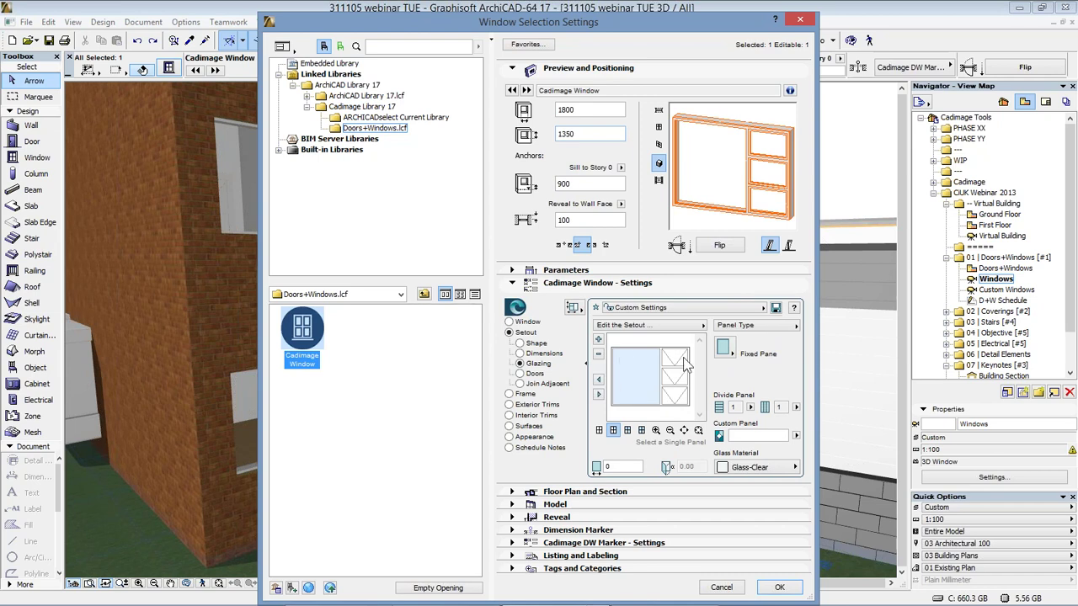
pyautogui.click(687, 364)
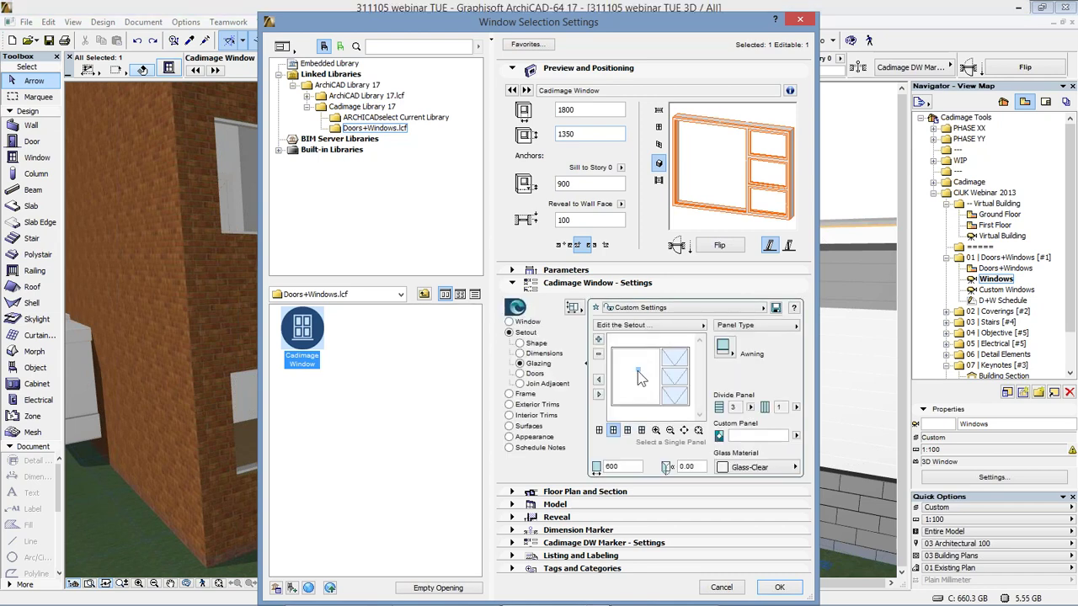
pyautogui.click(638, 371)
pyautogui.click(687, 388)
pyautogui.click(599, 339)
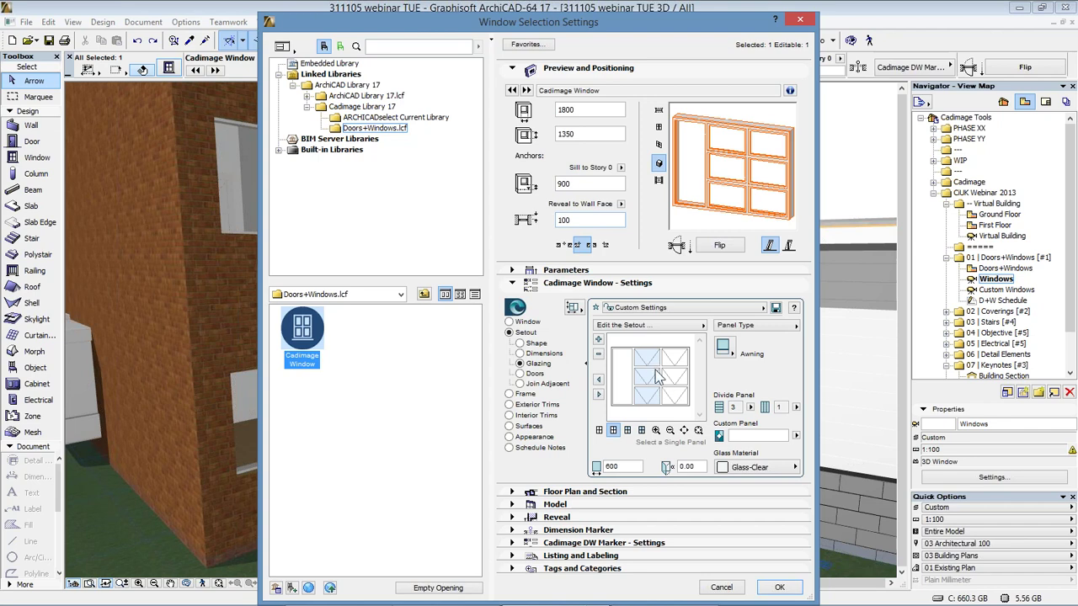
pyautogui.click(599, 380)
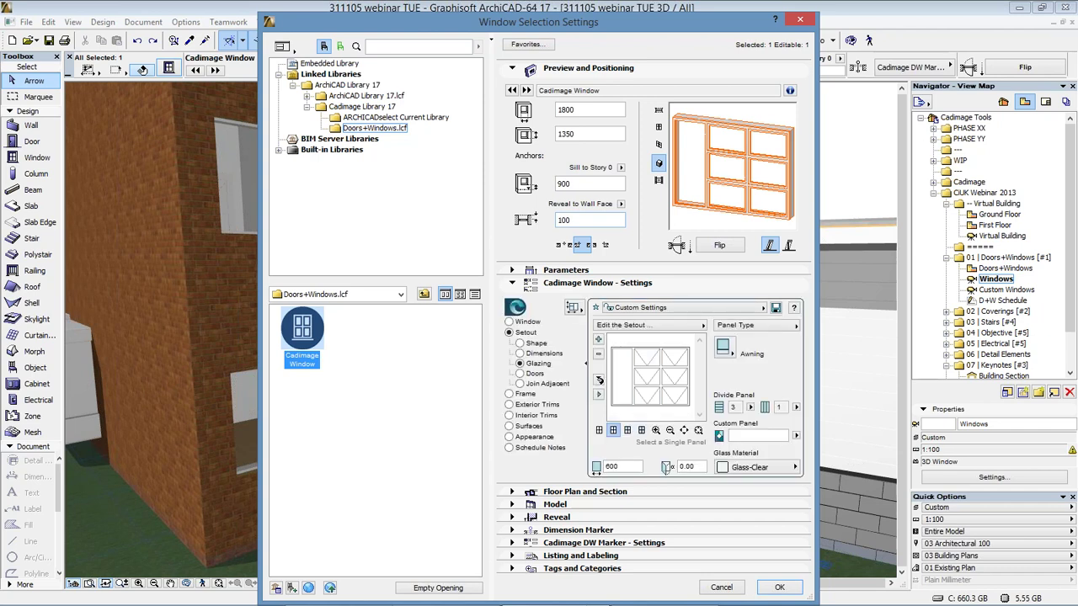
# Divide the left awning column into 3 rows in the glazing setout.
pyautogui.click(644, 383)
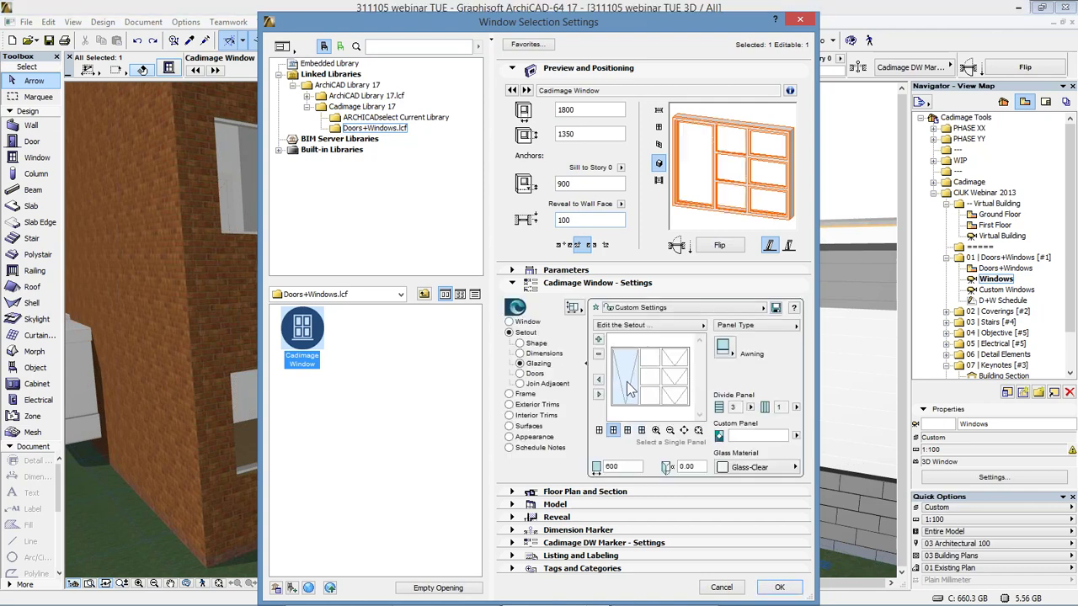
pyautogui.click(751, 407)
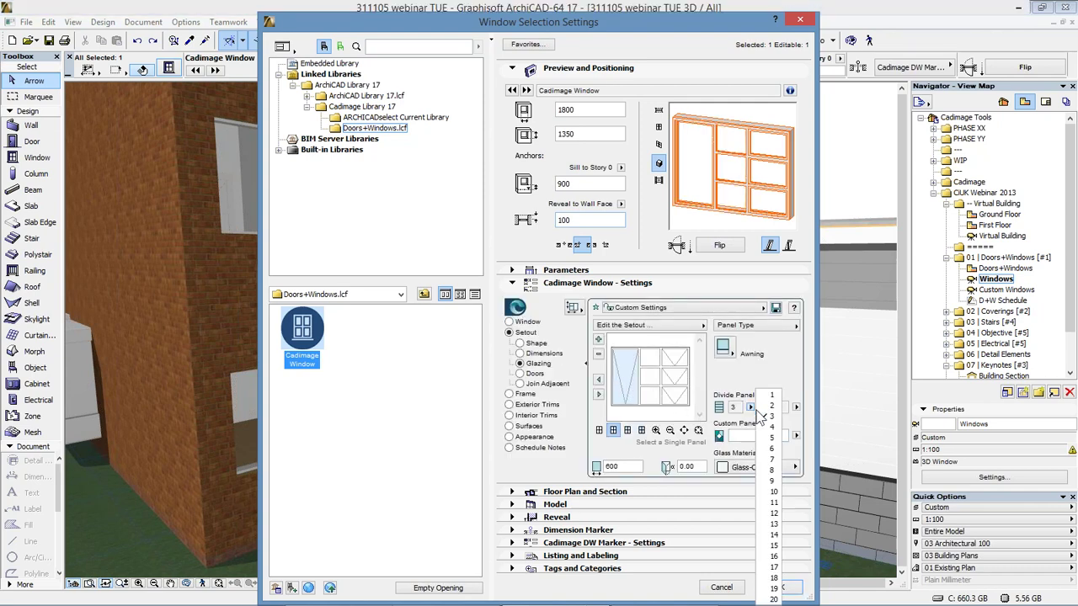
pyautogui.click(760, 414)
pyautogui.click(750, 407)
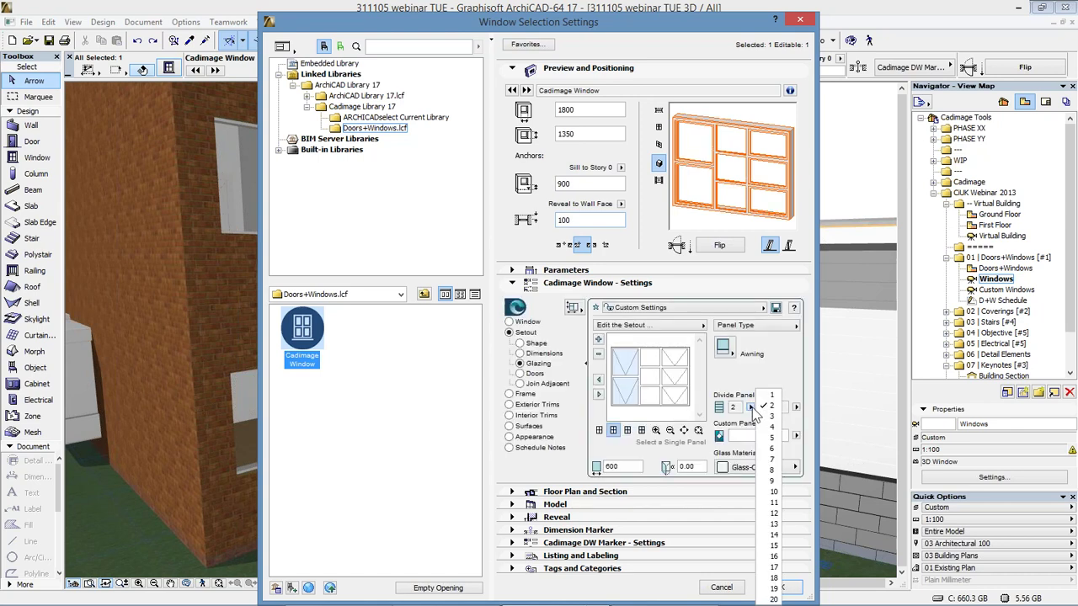
pyautogui.click(759, 417)
# Set the middle fixed column's row division to 1 in the glazing setout.
pyautogui.click(651, 378)
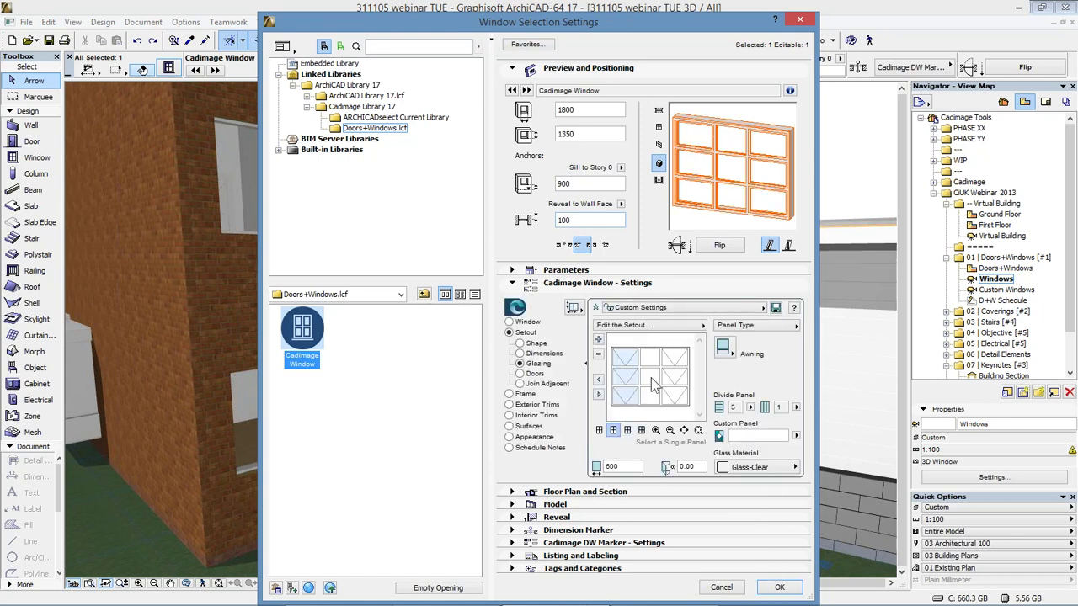
pyautogui.click(764, 397)
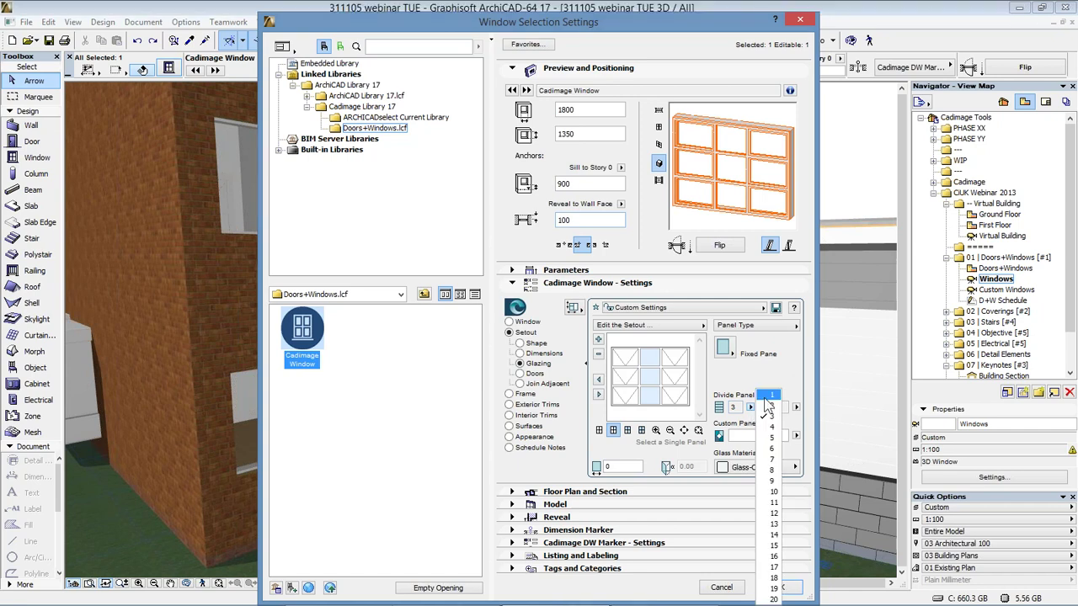
pyautogui.click(764, 398)
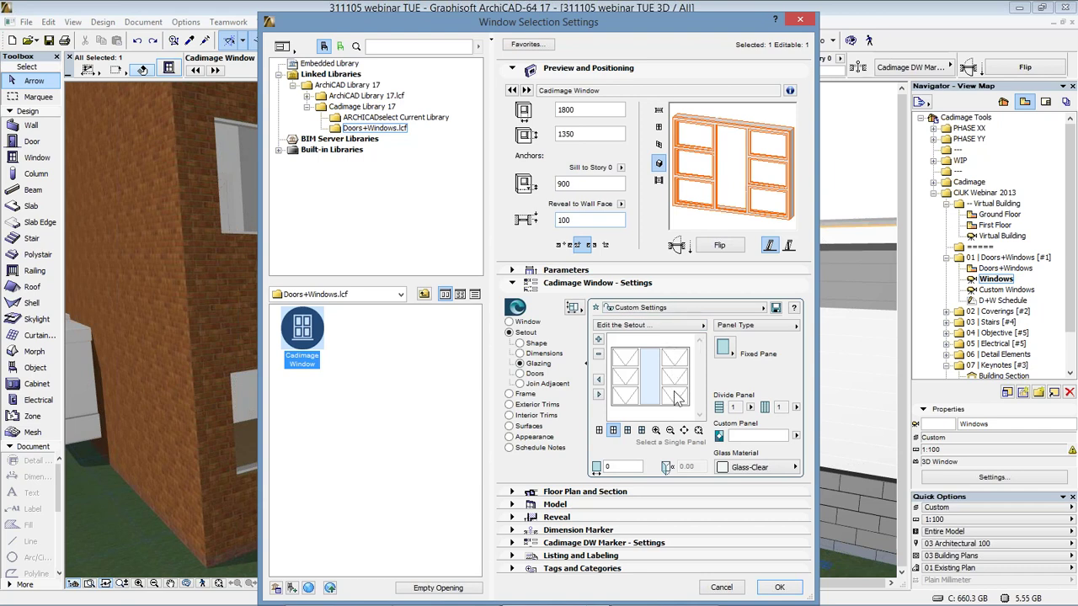
# Change the middle panel's type to Double Hung with a 50% split and apply the window settings.
pyautogui.click(724, 350)
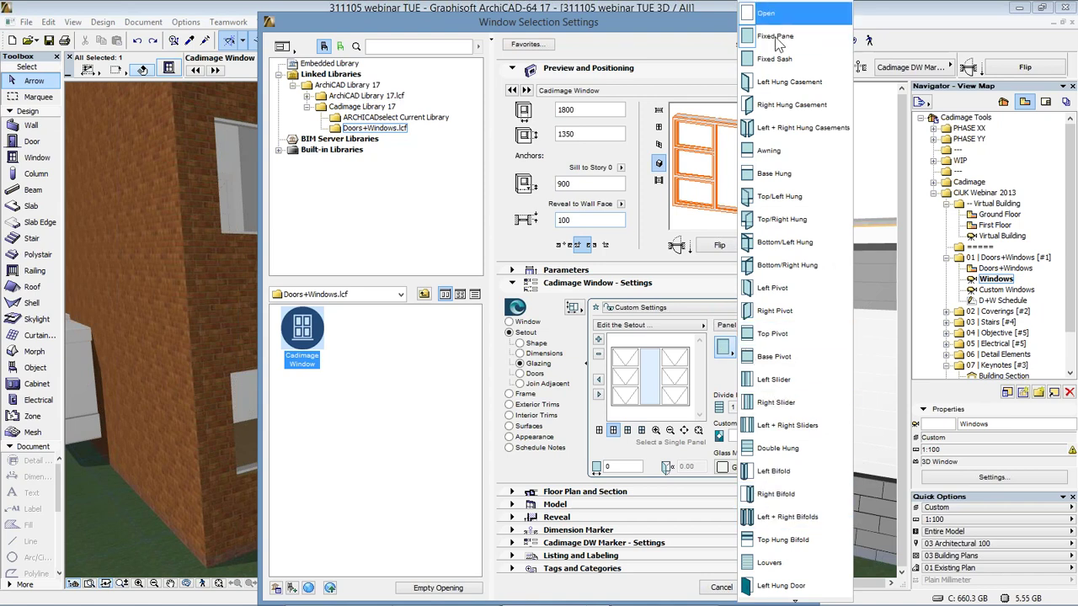
pyautogui.click(804, 447)
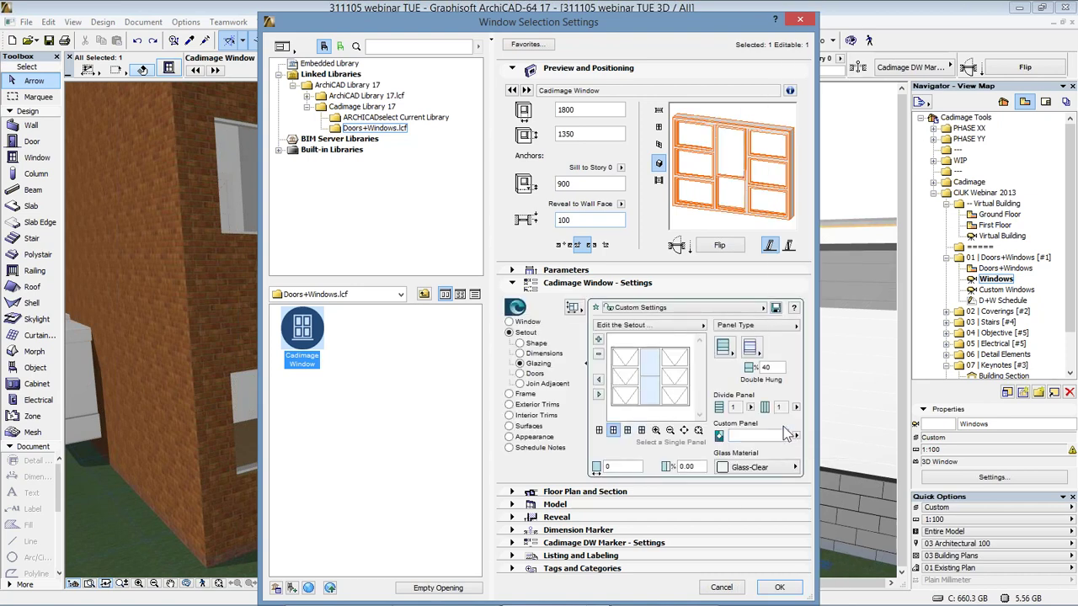
pyautogui.click(770, 367)
pyautogui.write('50')
pyautogui.click(770, 593)
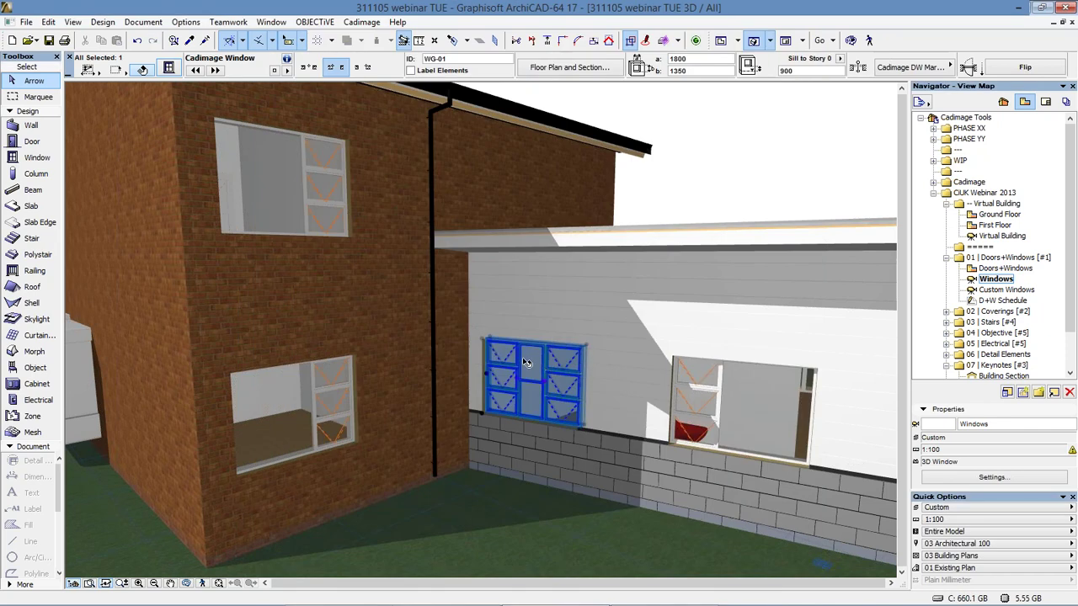
# Pick up the settings of the three-column window and open the Custom Windows 3D view.
pyautogui.moveTo(555, 399)
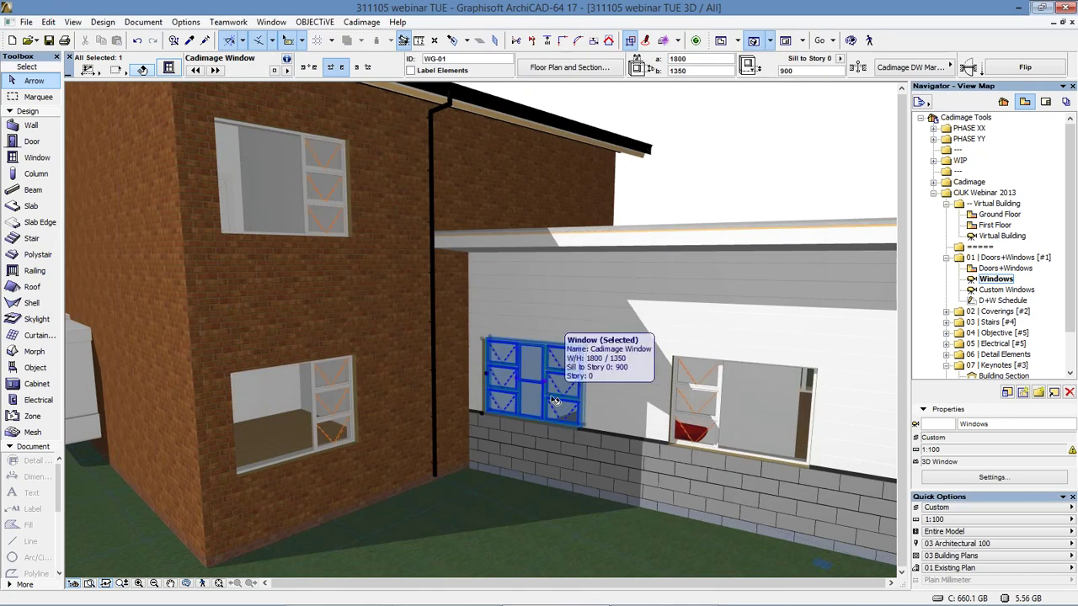
pyautogui.keyDown('alt'); pyautogui.click(555, 391); pyautogui.keyUp('alt')
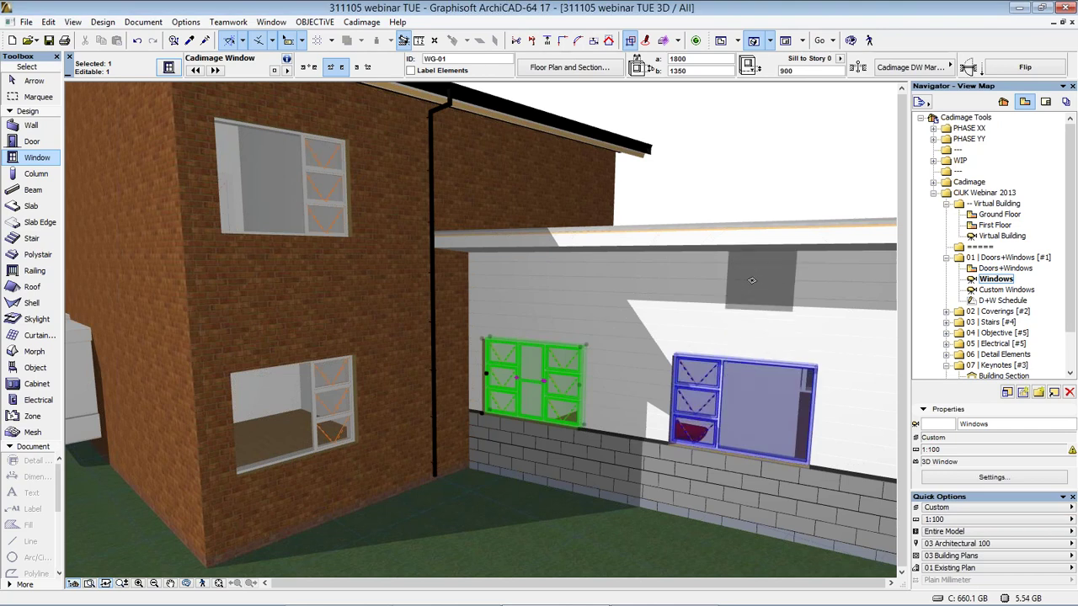
pyautogui.click(999, 290)
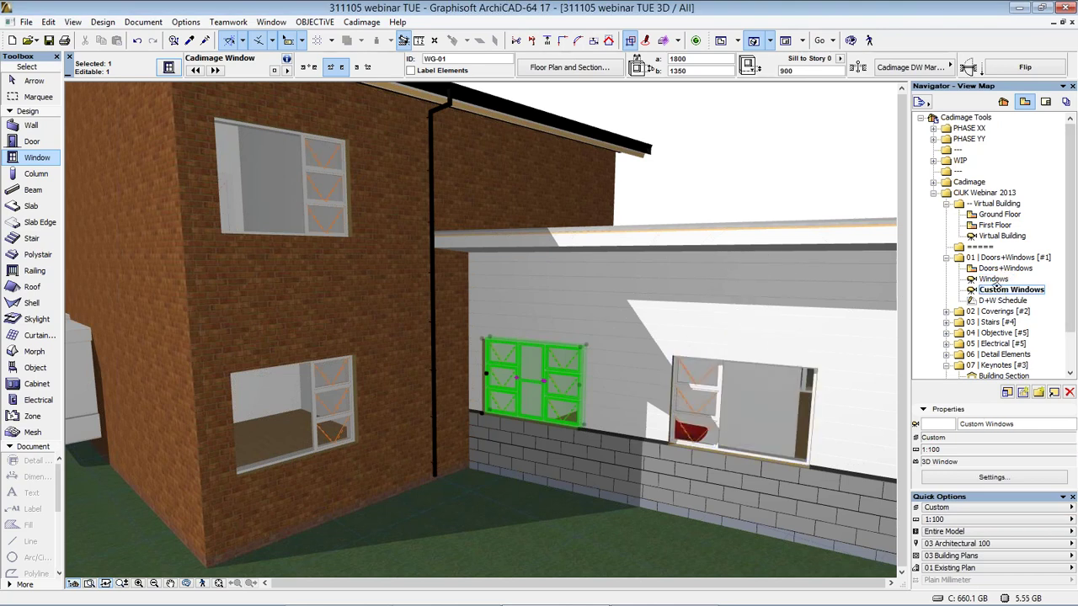
pyautogui.doubleClick(1000, 290)
pyautogui.press('Escape')
pyautogui.keyDown('shift'); pyautogui.moveTo(745, 250); pyautogui.dragTo(773, 266, button='middle'); pyautogui.keyUp('shift')
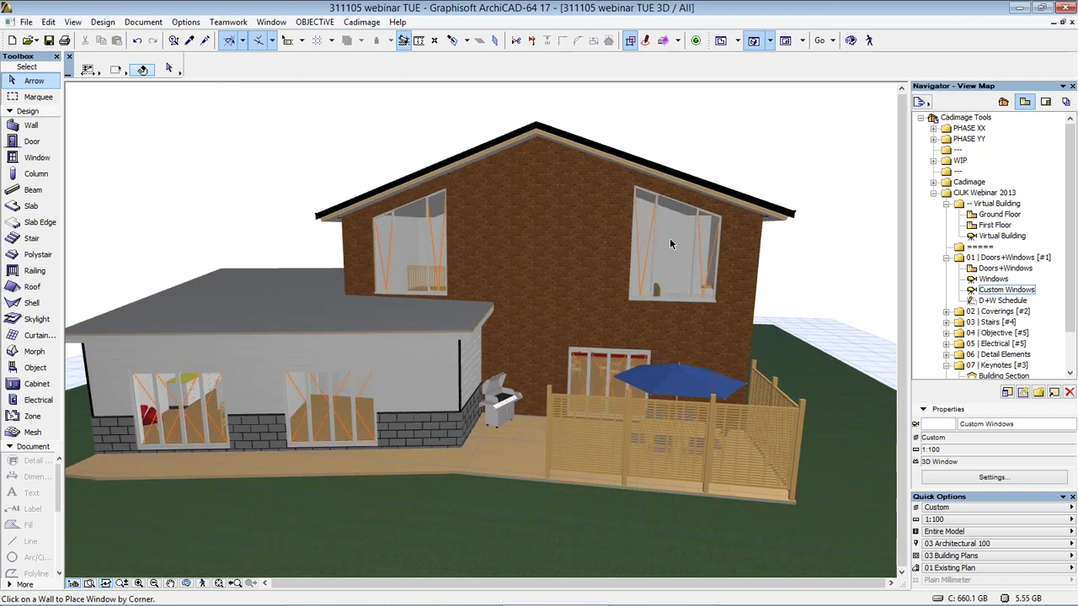
# Open the settings of the brick gable's right-hand upper window and check its preview from both sides.
pyautogui.scroll(5, 672, 243)
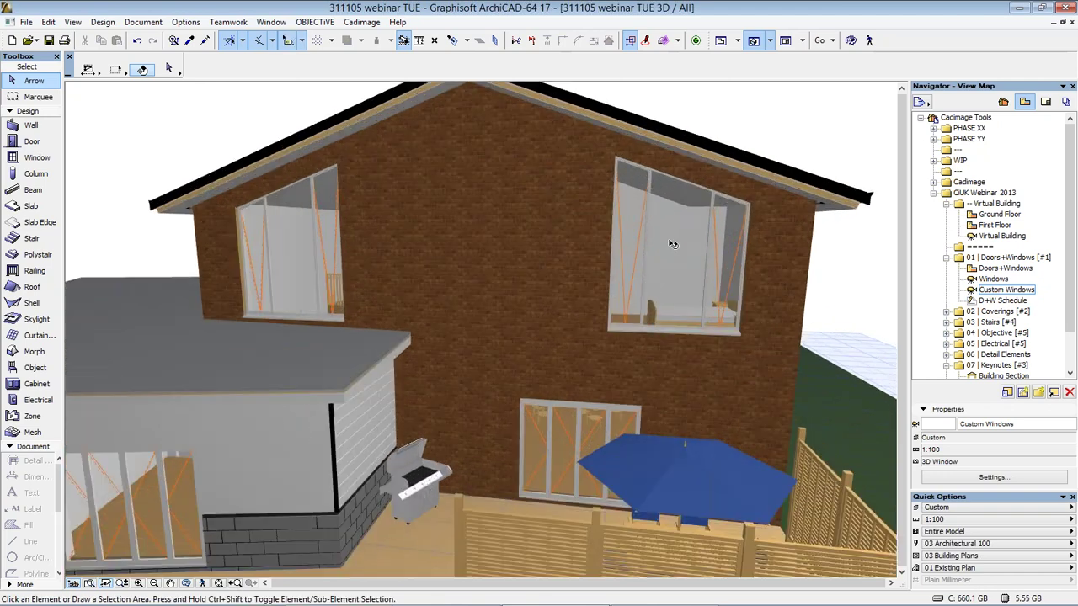
pyautogui.scroll(2, 671, 244)
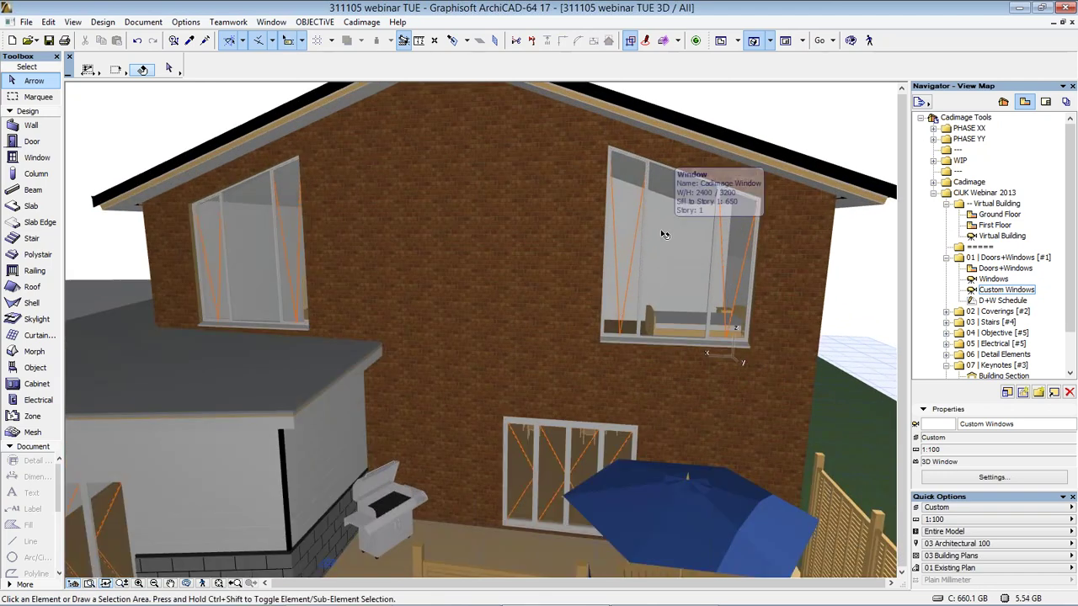
pyautogui.click(25, 158)
pyautogui.hotkey('ctrl', 'a')
pyautogui.hotkey('ctrl', 't')
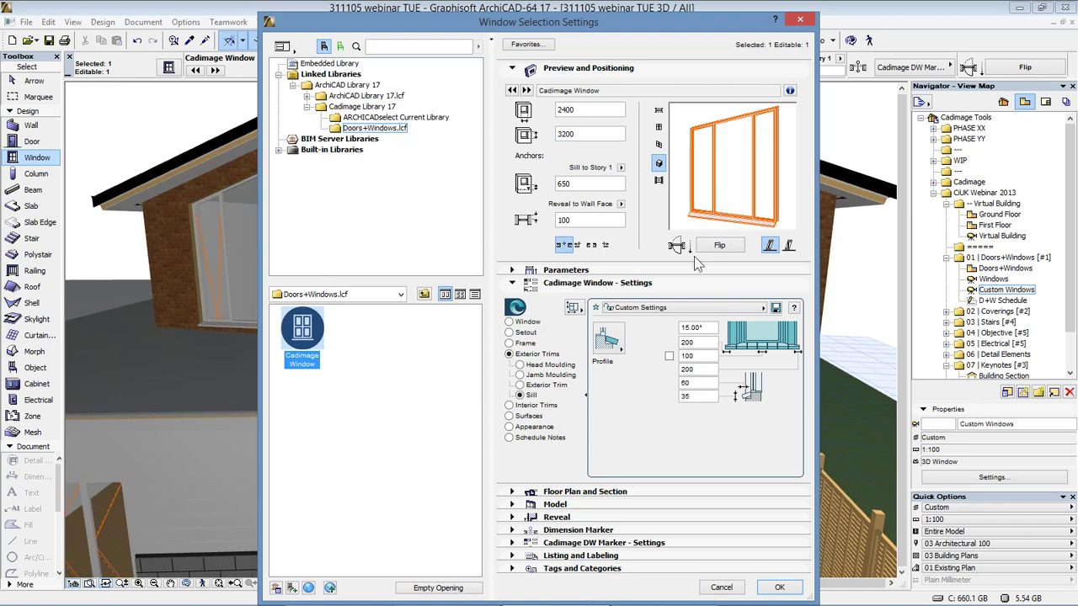
pyautogui.moveTo(737, 165); pyautogui.dragTo(735, 164)
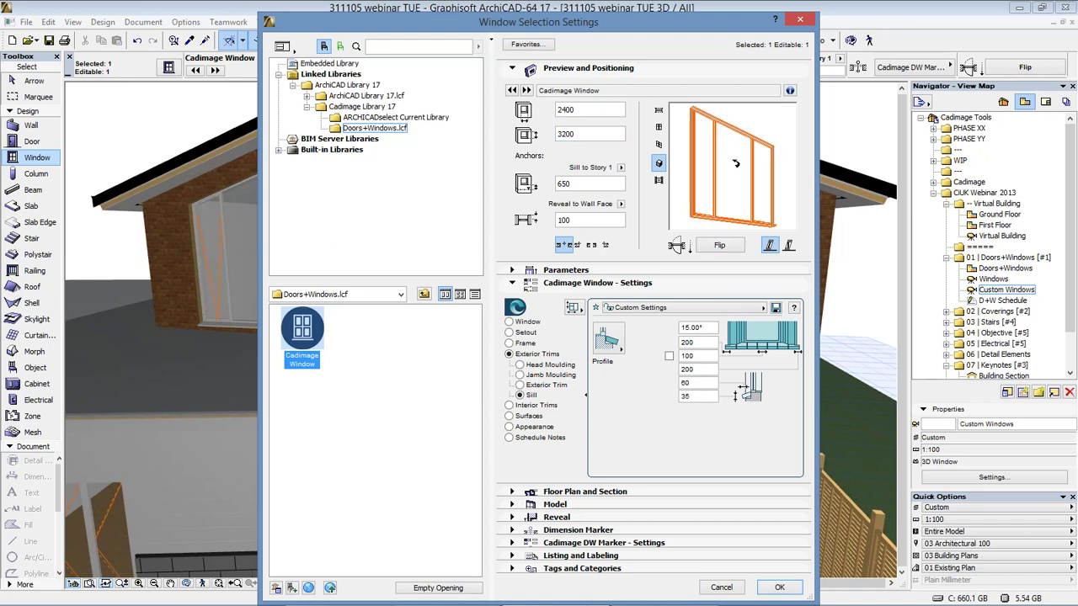
pyautogui.click(736, 164)
pyautogui.click(735, 164)
pyautogui.click(735, 163)
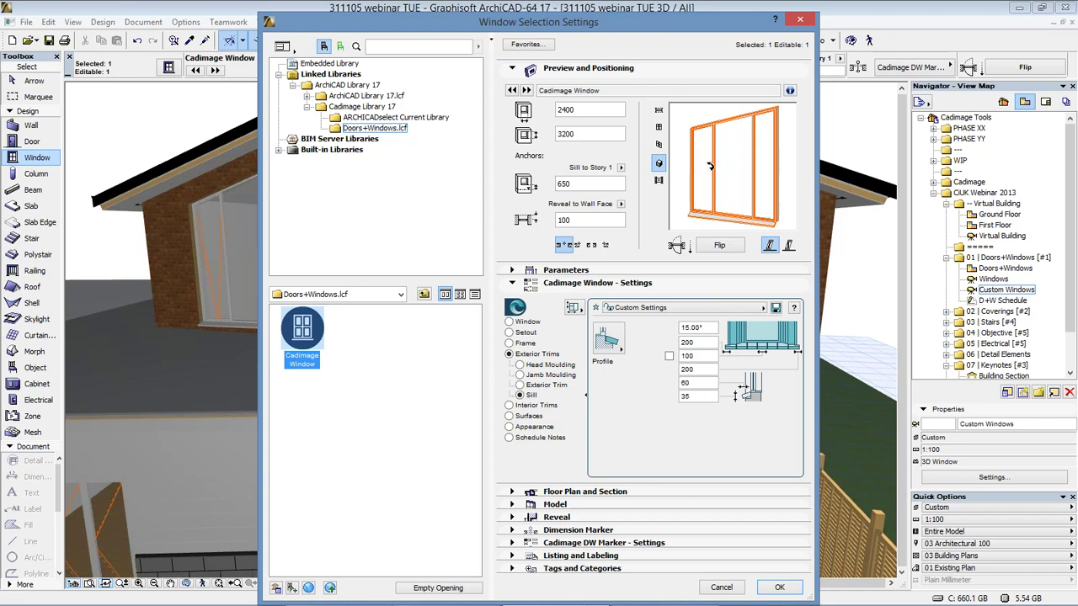
# Set the gable window's sill shape to Cut Corners in its shape setout.
pyautogui.click(517, 333)
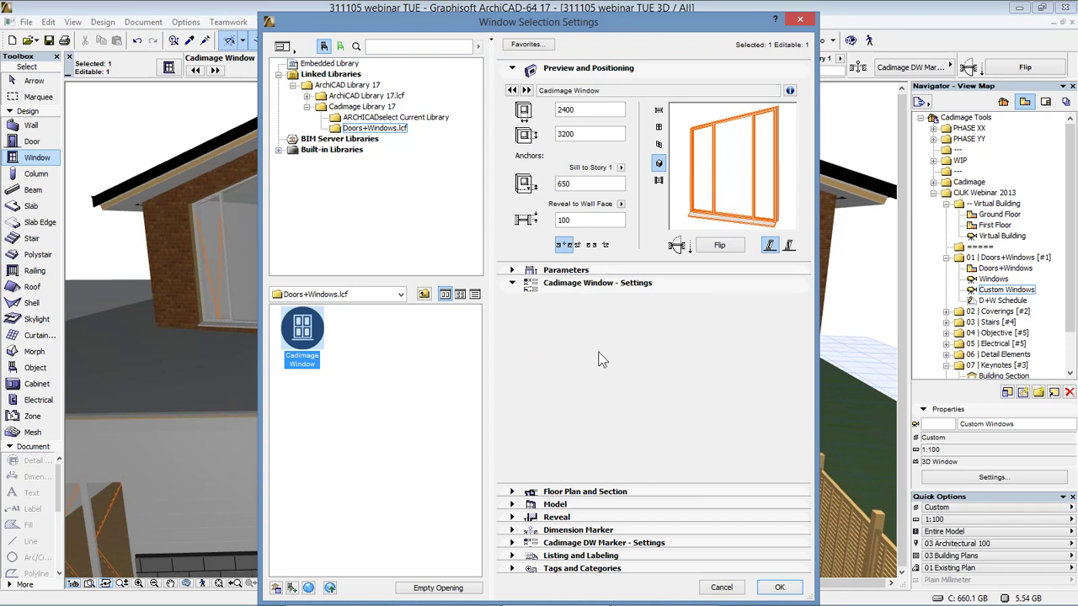
pyautogui.click(612, 337)
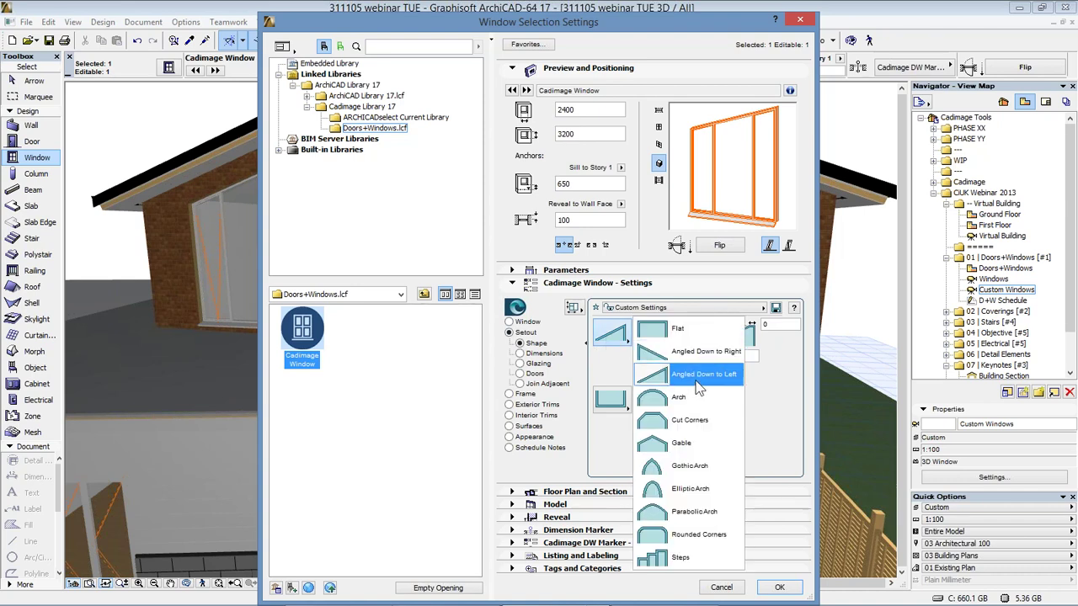
pyautogui.click(624, 375)
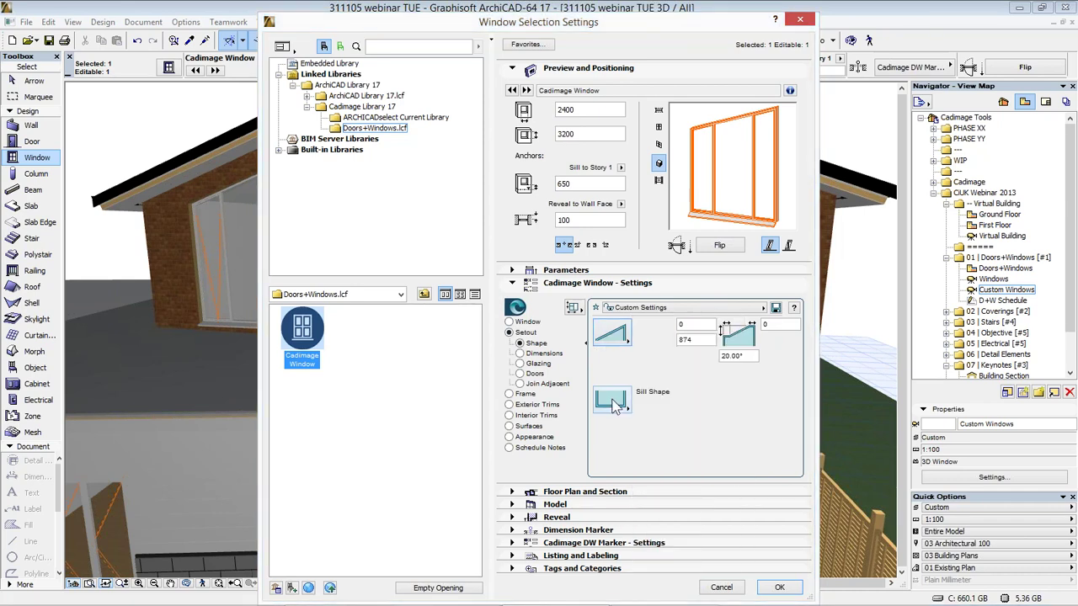
pyautogui.click(614, 405)
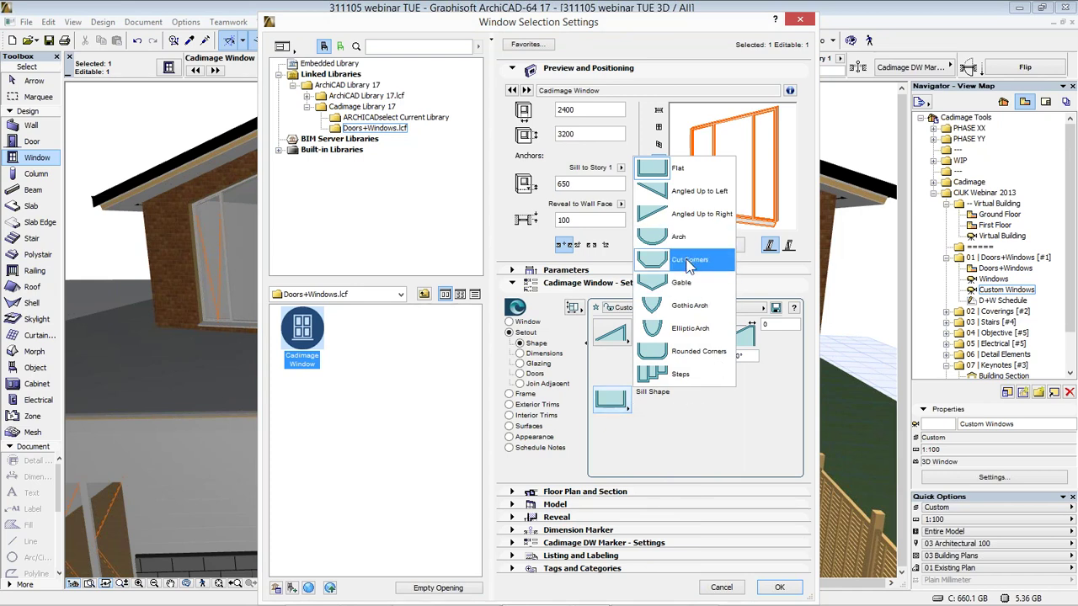
pyautogui.click(689, 261)
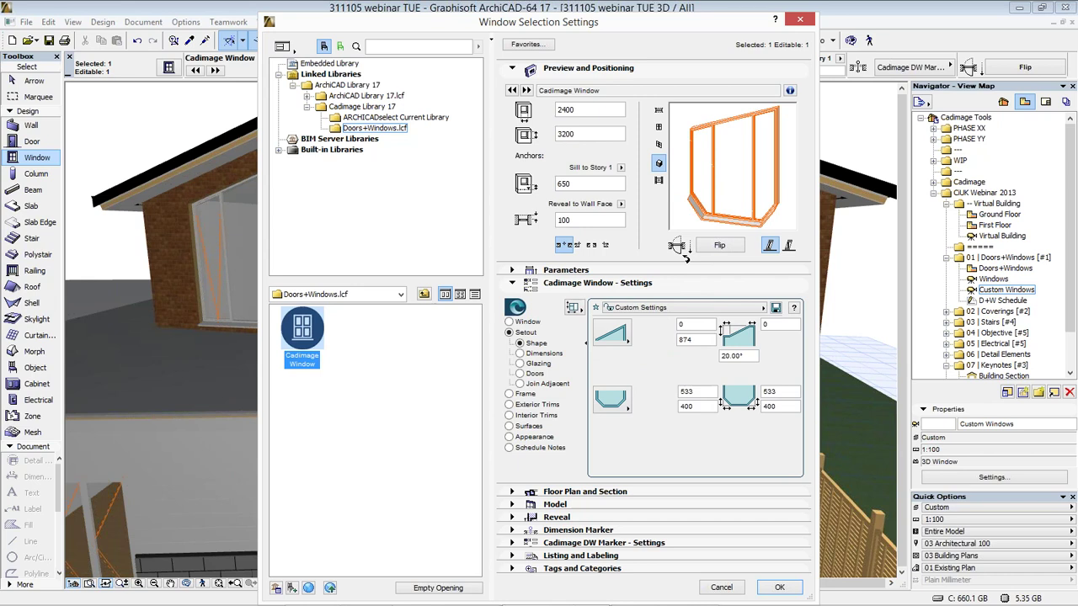
# Set both cut corners of the sill to 640 wide and 400 high.
pyautogui.click(697, 406)
pyautogui.write('640')
pyautogui.click(784, 407)
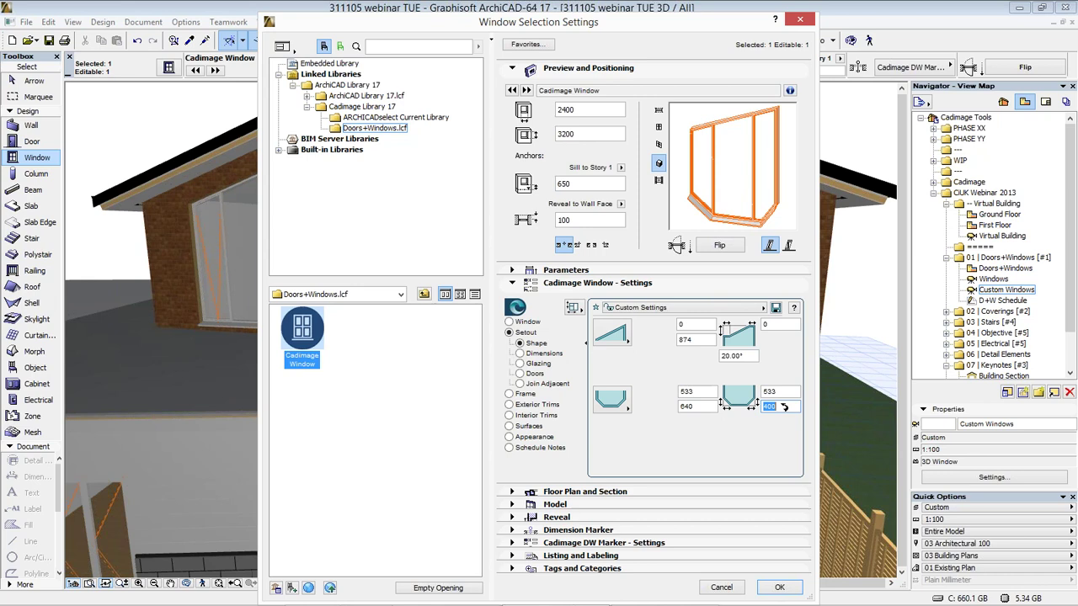
pyautogui.write('640')
pyautogui.press('Tab')
pyautogui.write('400')
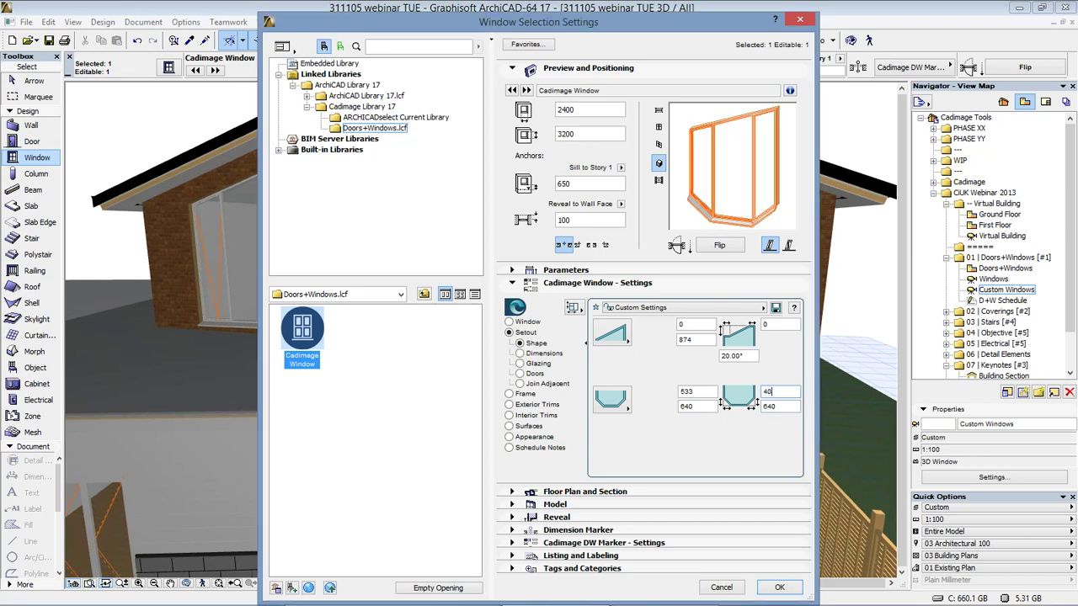
pyautogui.click(704, 392)
pyautogui.write('400')
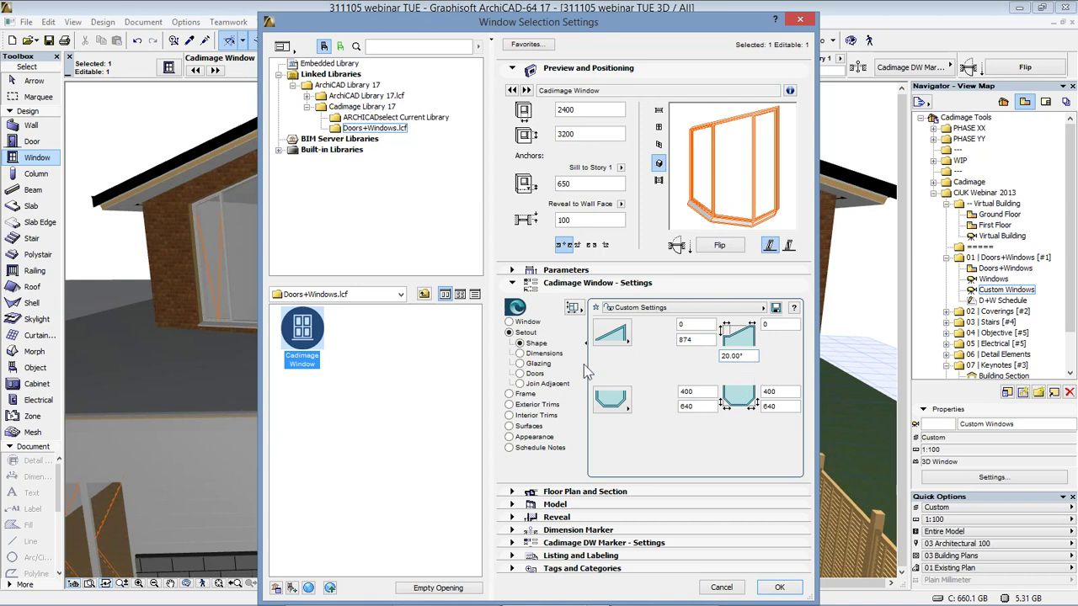
# Insert a panel below the middle pane and a bottom row across the window in the glazing setout.
pyautogui.click(544, 354)
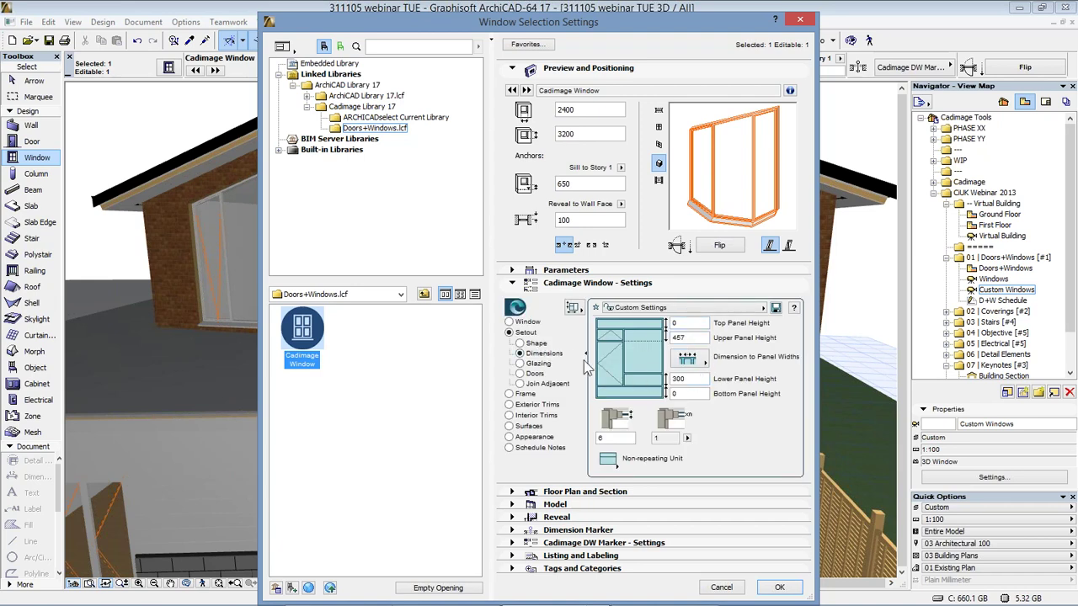
pyautogui.click(532, 373)
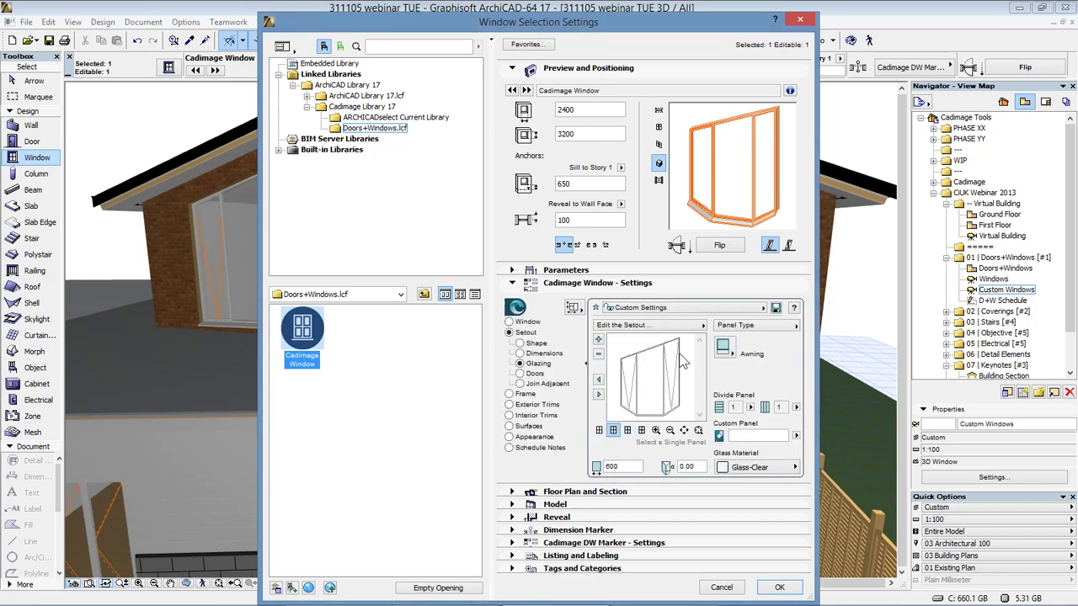
pyautogui.click(671, 326)
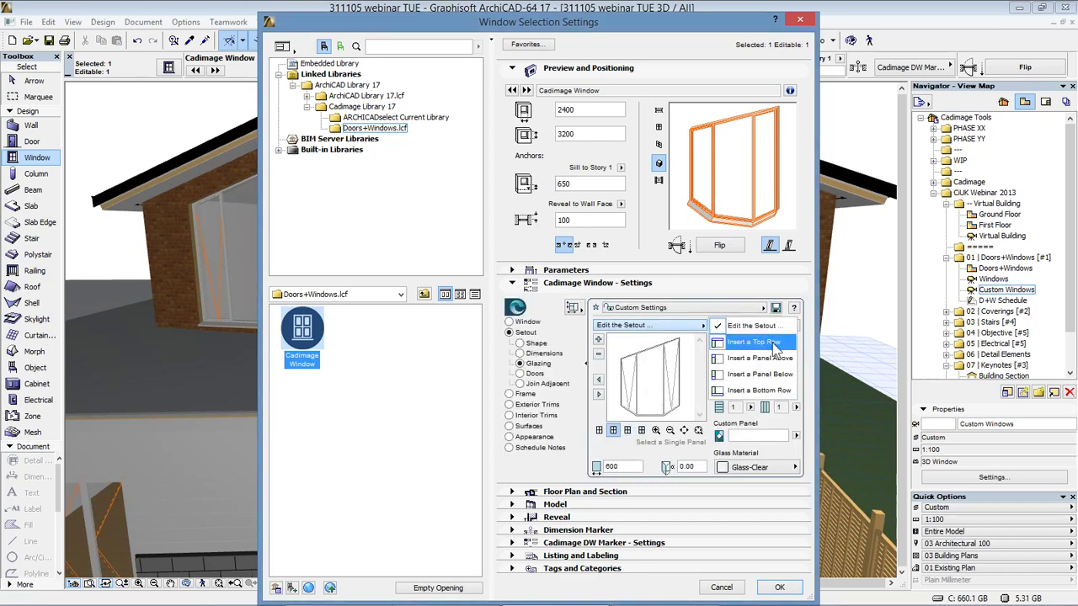
pyautogui.click(771, 376)
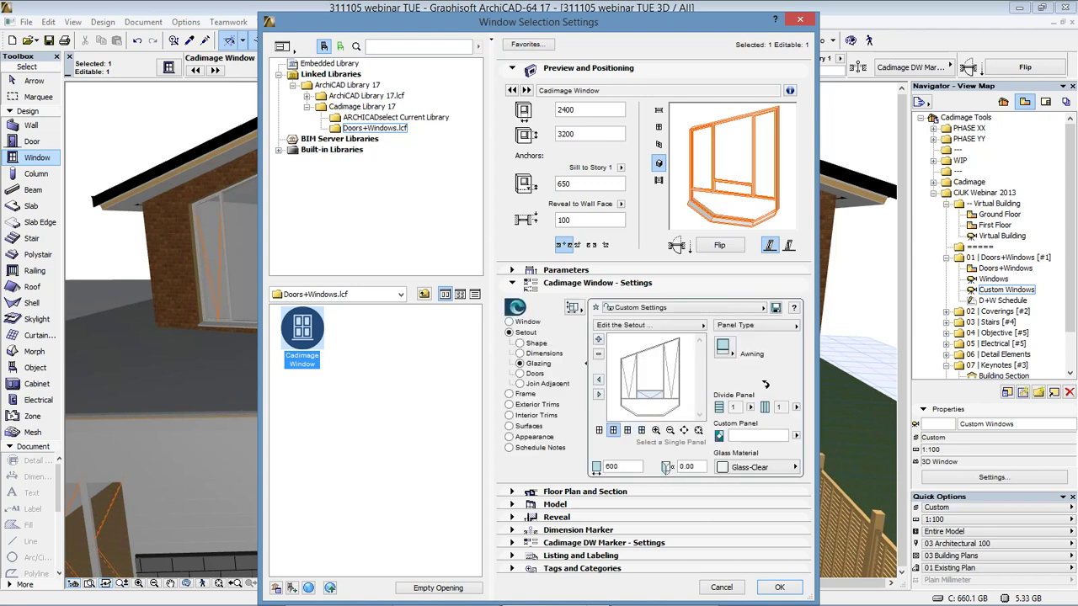
# Set the lower panel height and the bottom panel height to 400 in the setout dimensions.
pyautogui.click(520, 353)
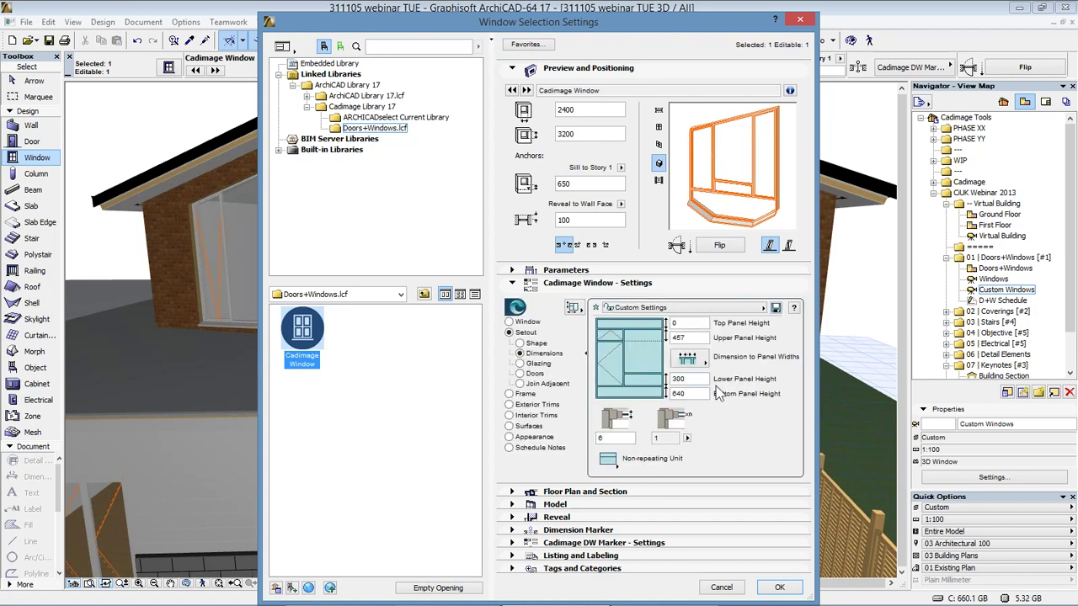
pyautogui.doubleClick(671, 380)
pyautogui.doubleClick(697, 393)
pyautogui.write('40')
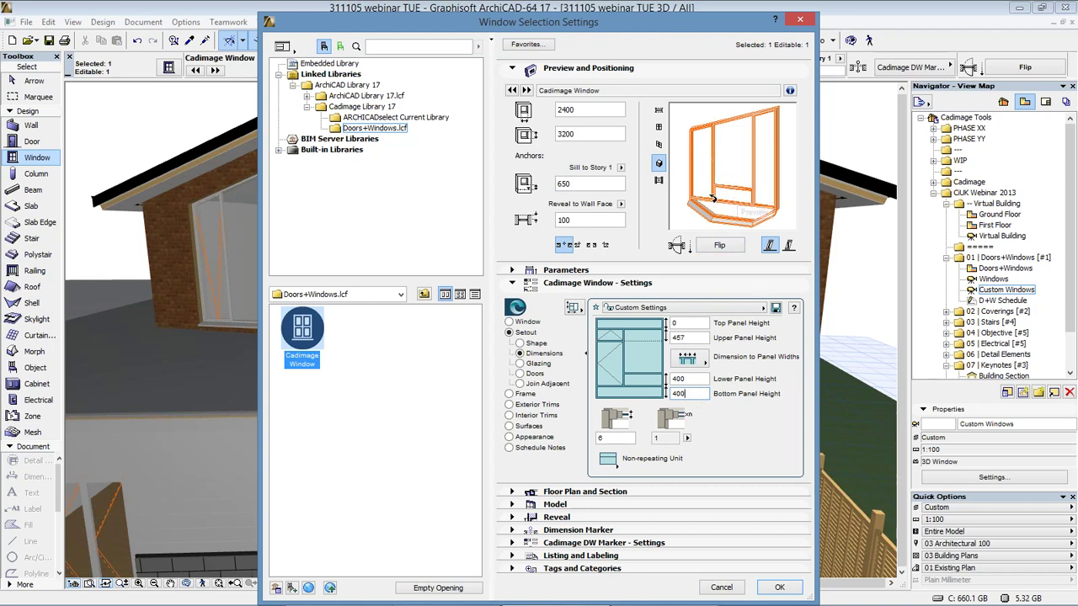
# Change the bottom row's type to Panel in the glazing setout and apply the window settings.
pyautogui.click(541, 363)
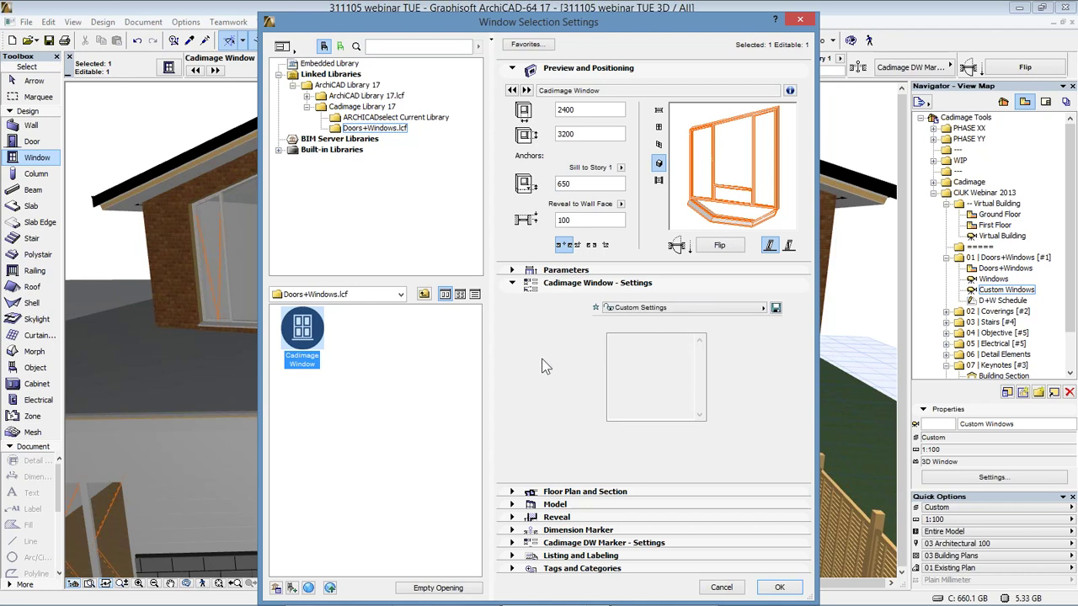
pyautogui.click(650, 369)
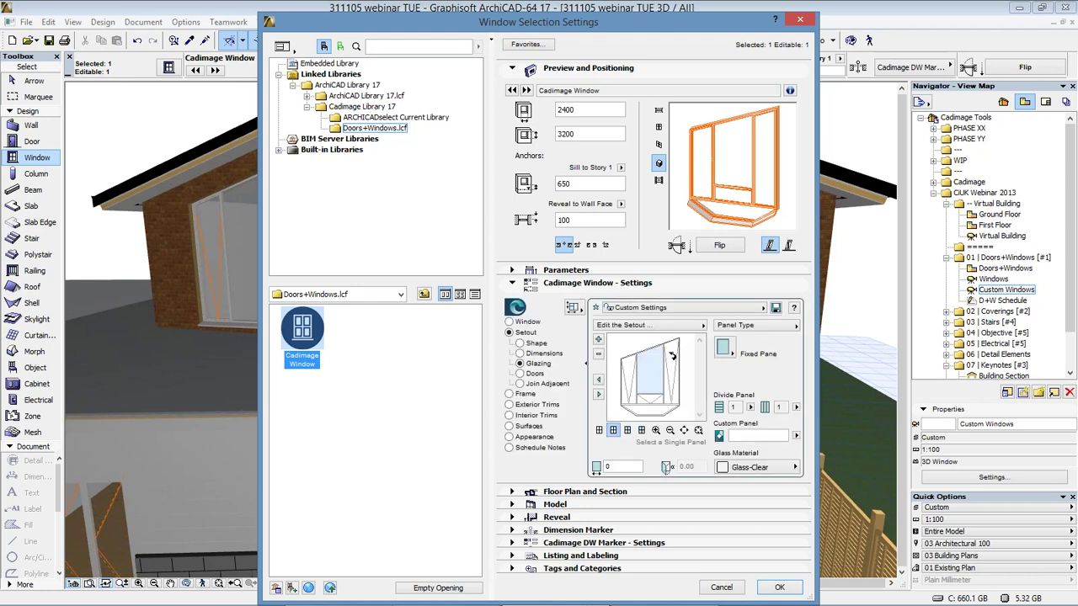
pyautogui.click(675, 371)
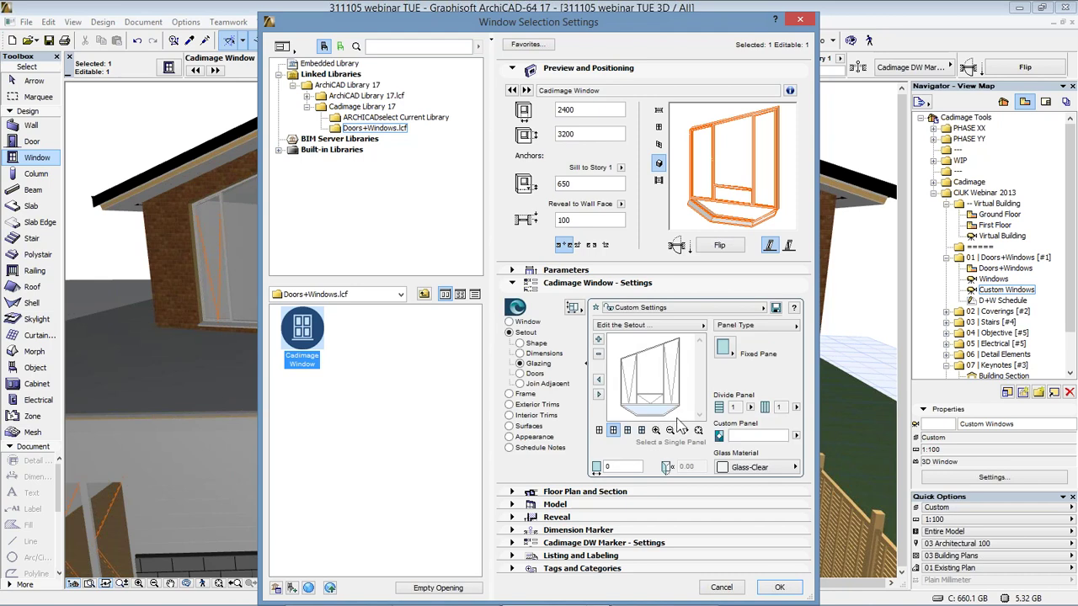
pyautogui.click(725, 351)
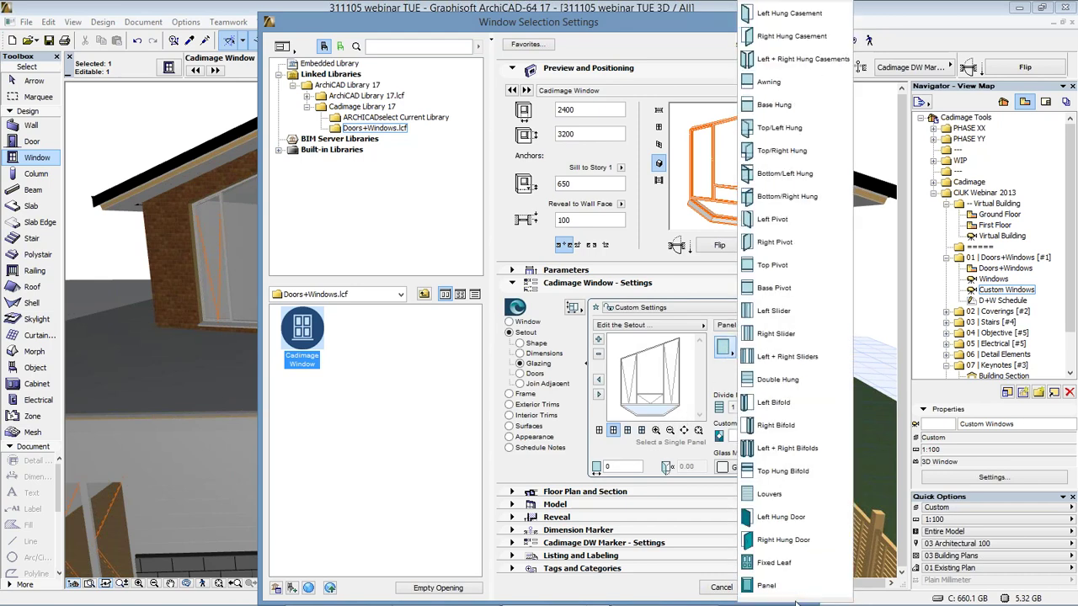
pyautogui.click(776, 586)
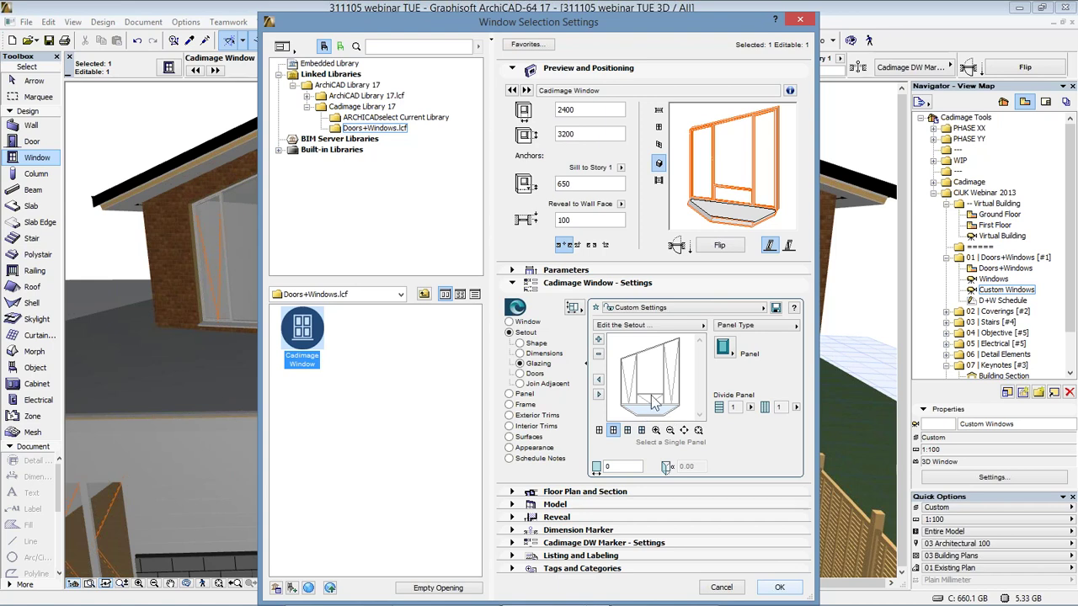
pyautogui.click(651, 366)
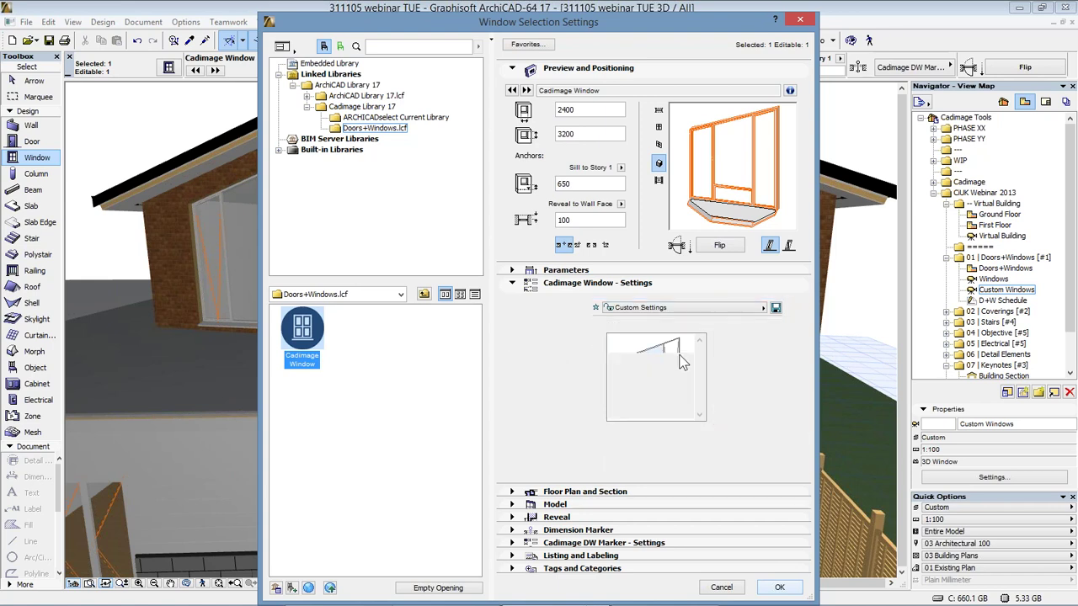
pyautogui.click(666, 326)
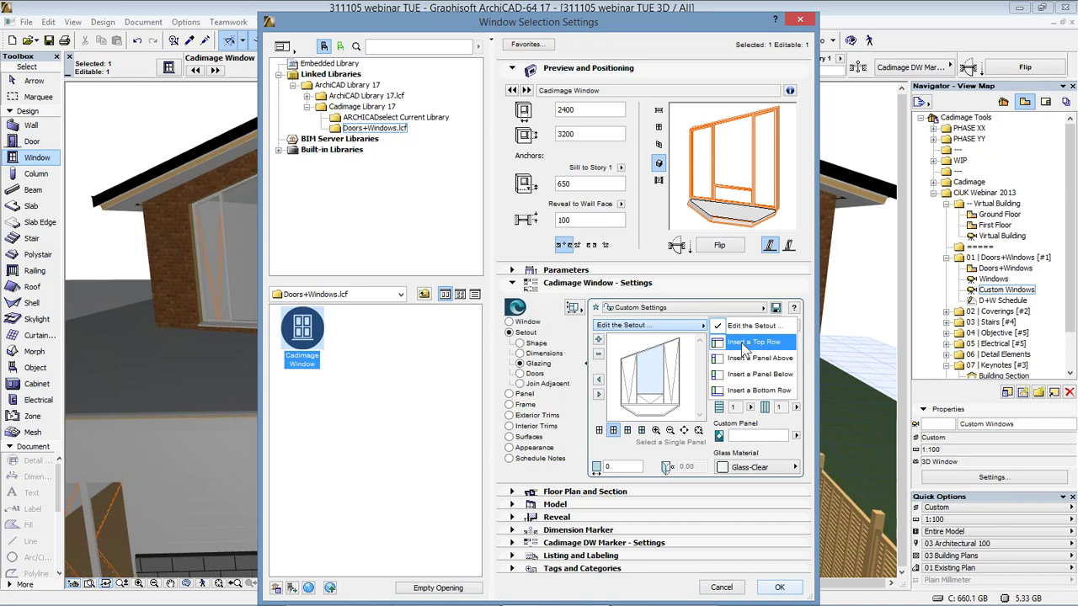
pyautogui.click(774, 589)
pyautogui.click(771, 587)
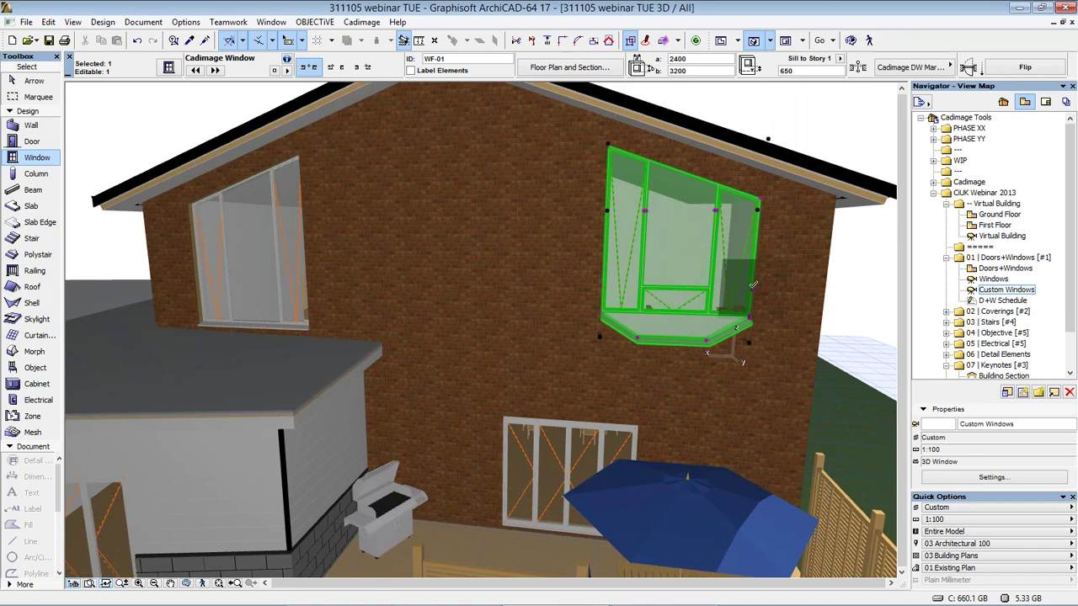
pyautogui.click(751, 282)
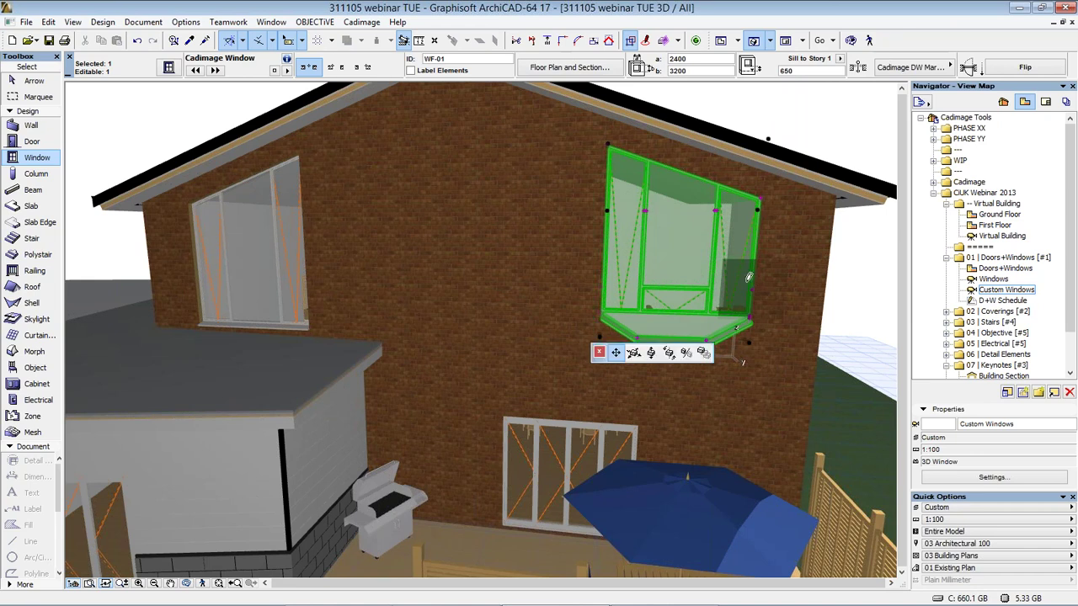
pyautogui.click(748, 278)
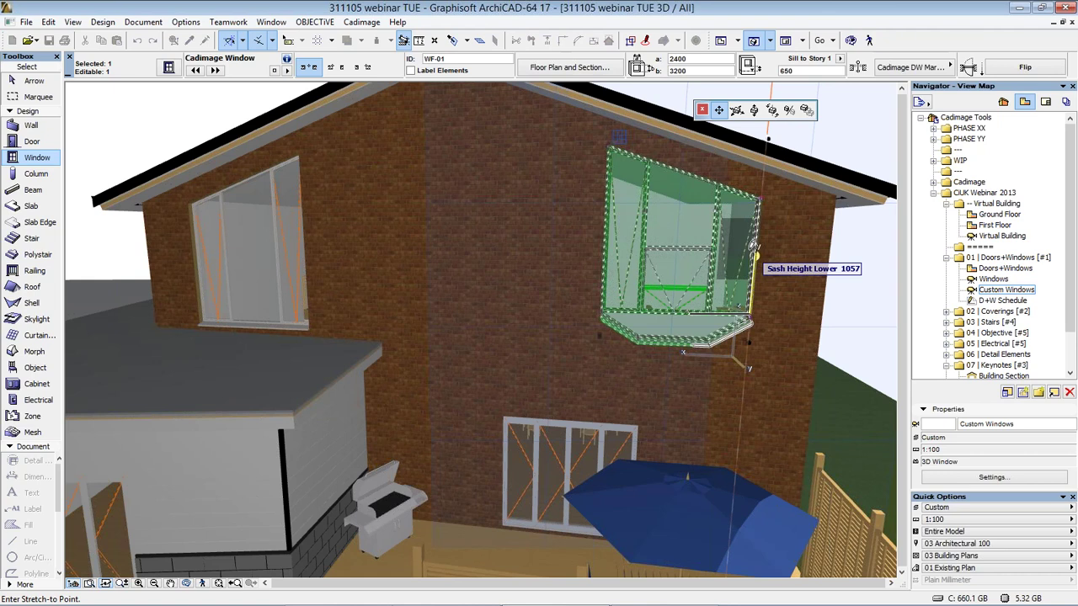
pyautogui.press('Escape')
pyautogui.press('Escape')
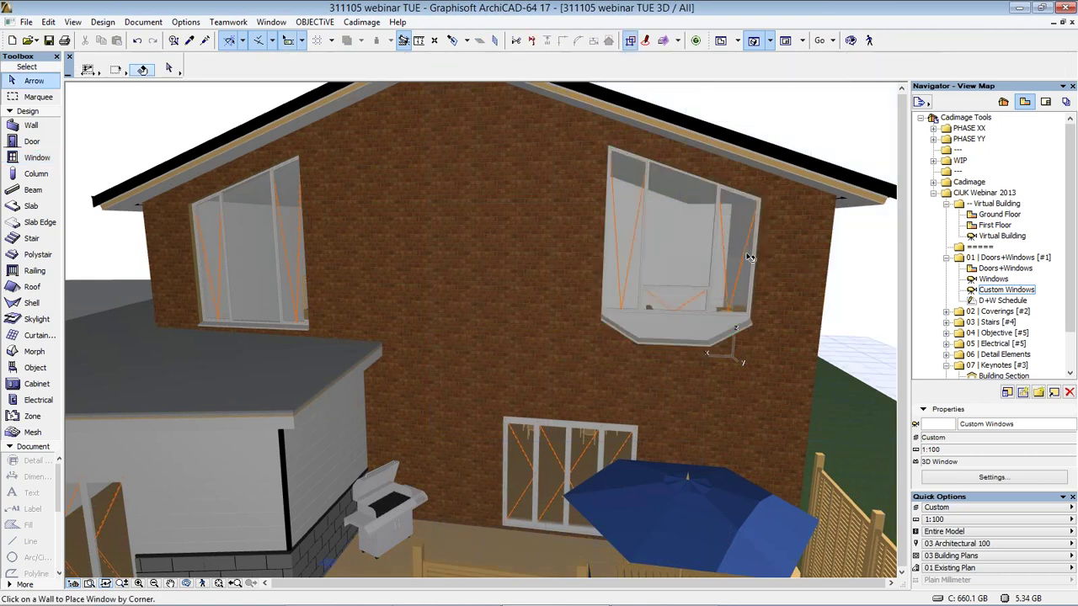
# Open the D+W Schedule view of the project.
pyautogui.click(1008, 300)
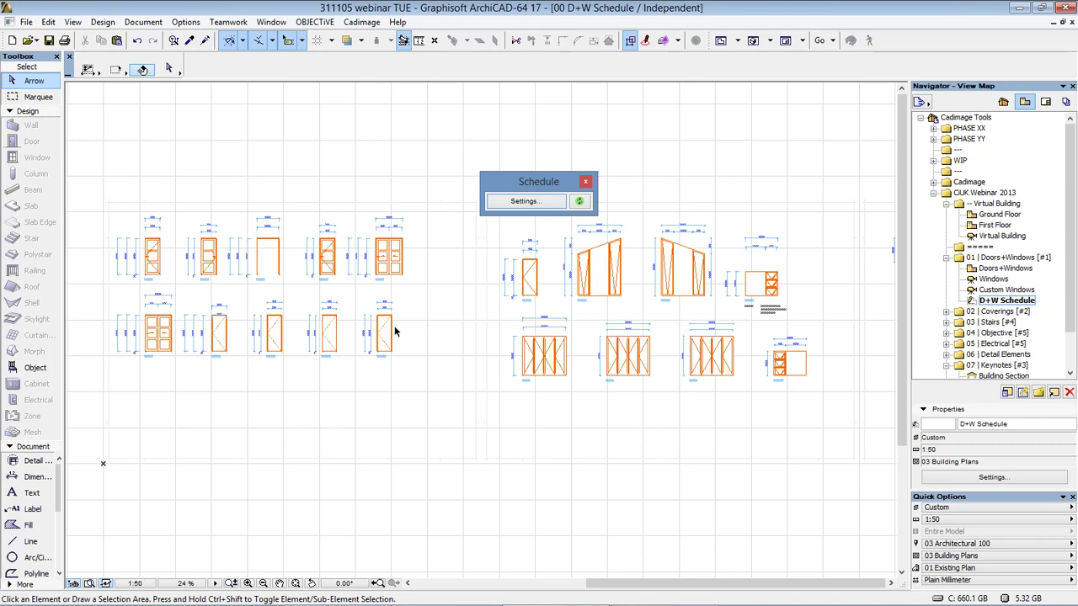
# Fit the whole door and window schedule in view and update it from the current model.
pyautogui.click(671, 377)
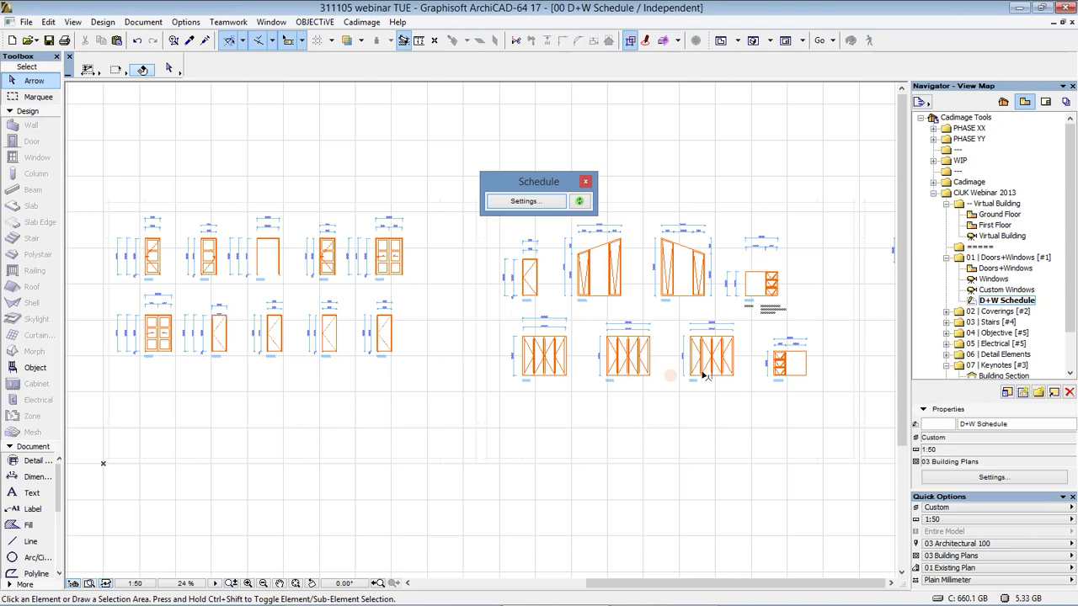
pyautogui.click(295, 583)
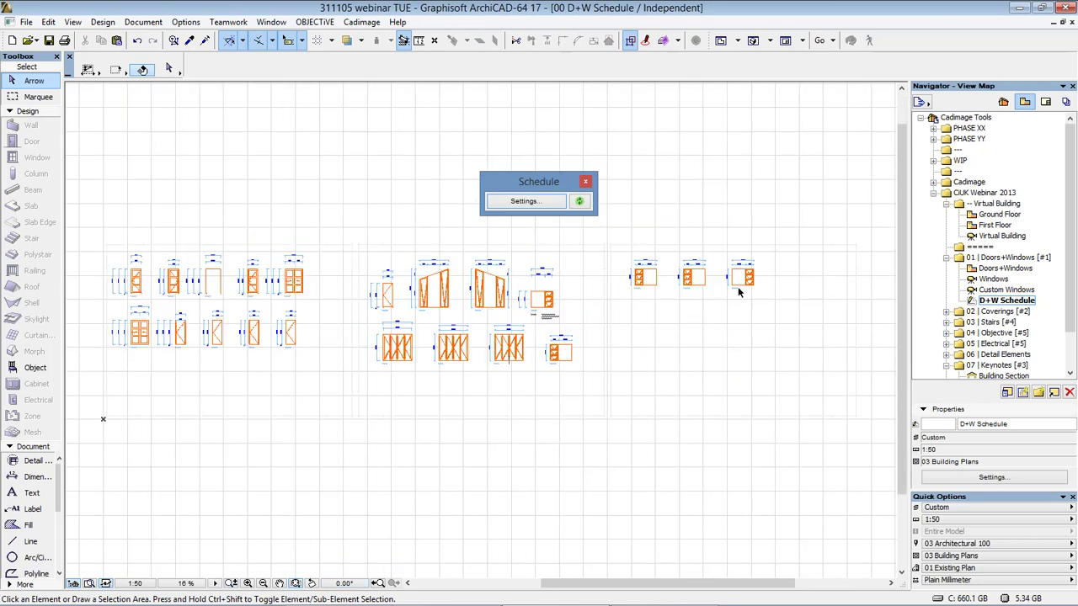
pyautogui.click(515, 418)
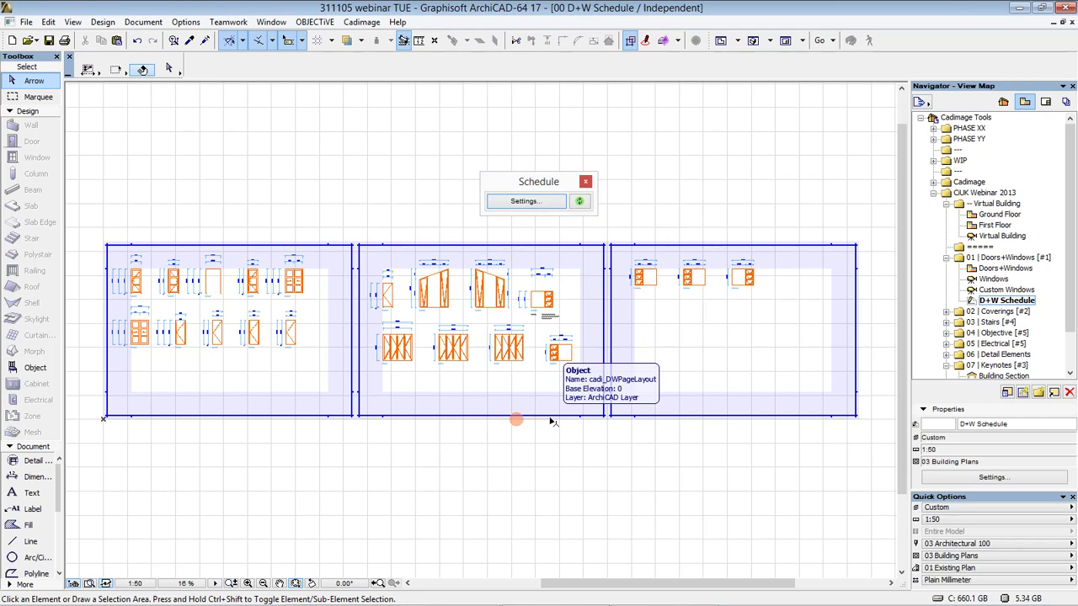
pyautogui.click(580, 202)
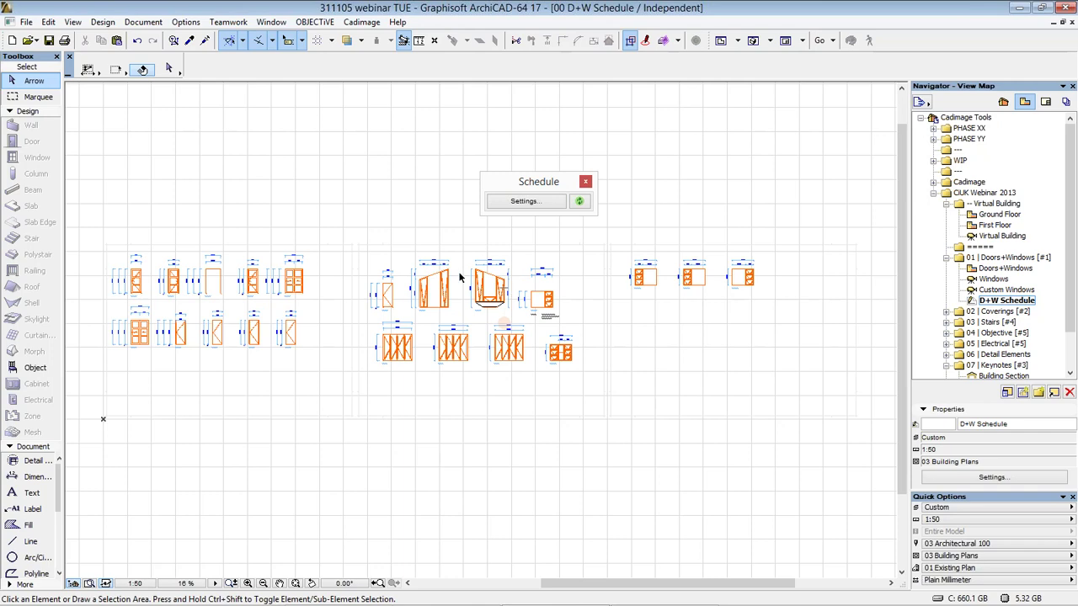
# Limit the schedule criteria to doors, collating matching items with Check Materials, and check the available master layout page sizes.
pyautogui.click(537, 206)
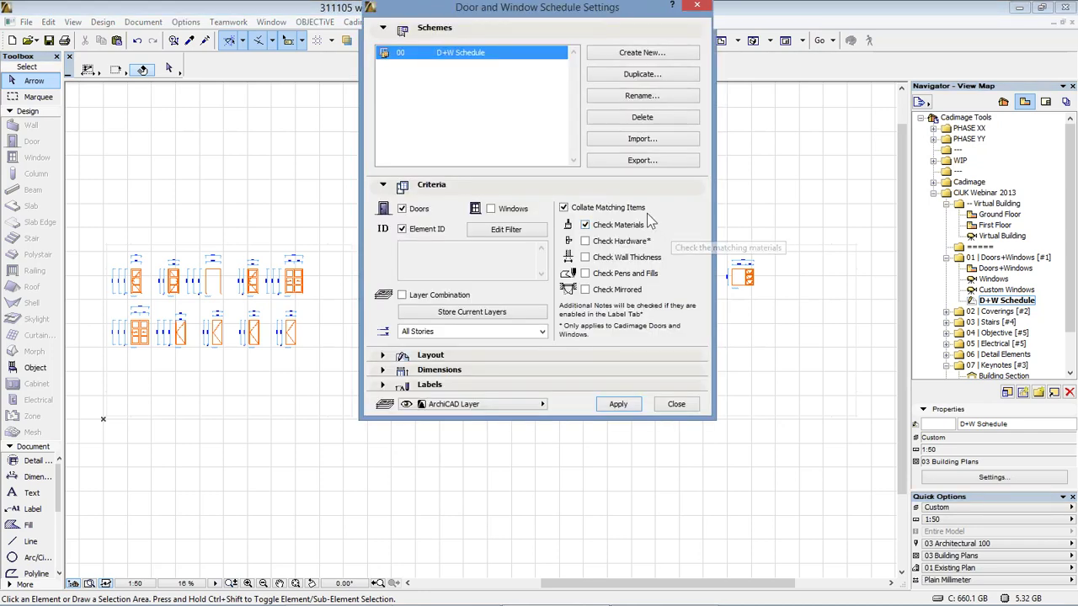
pyautogui.click(473, 356)
pyautogui.click(471, 389)
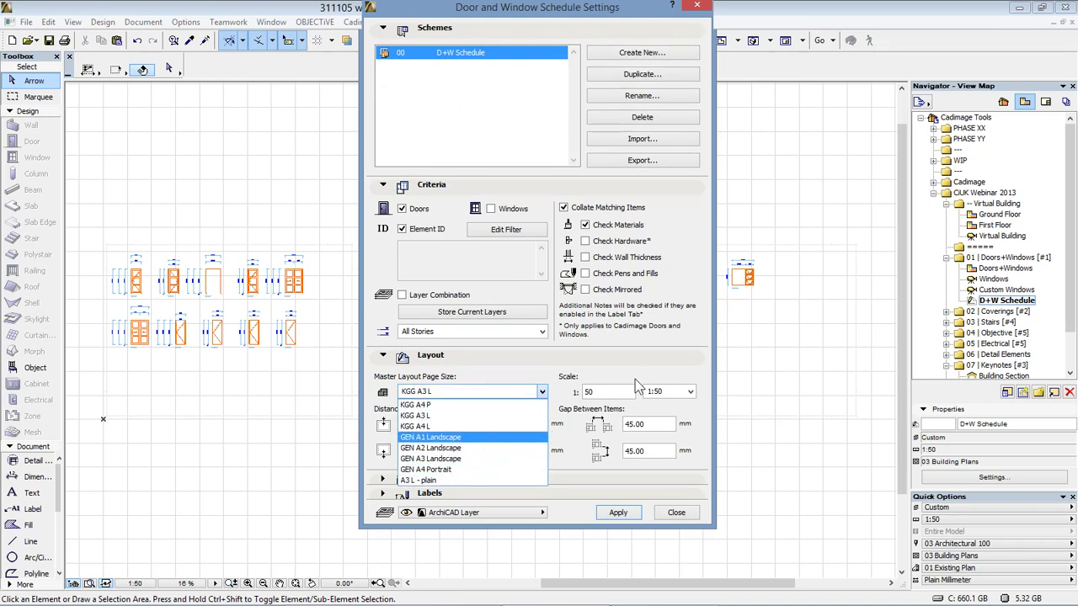
pyautogui.press('Escape')
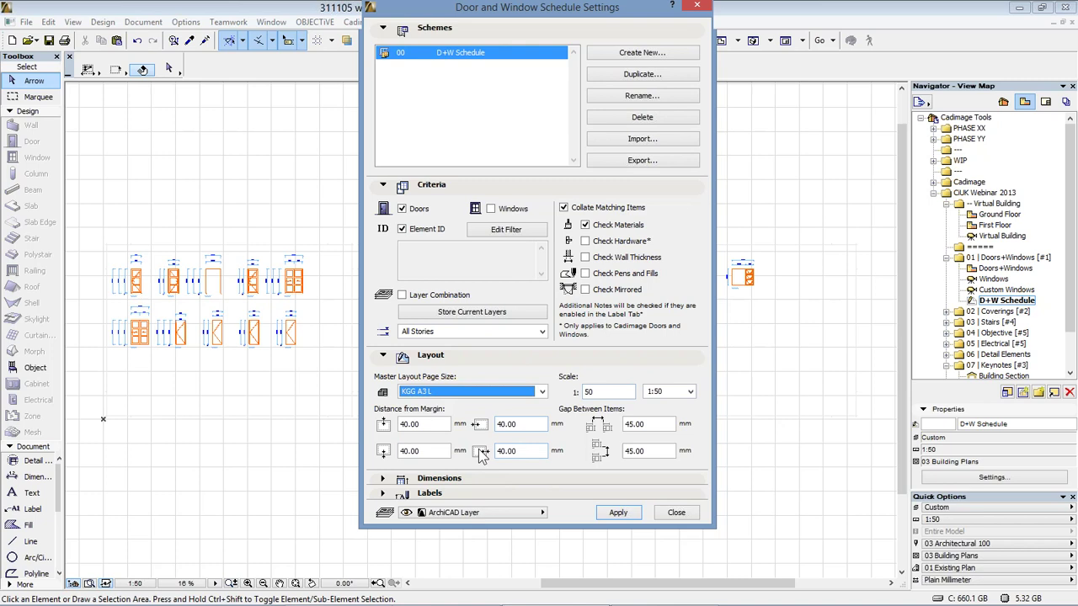
# Review the schedule's dimension and label options, keep Additional Notes enabled, and apply the settings.
pyautogui.click(438, 478)
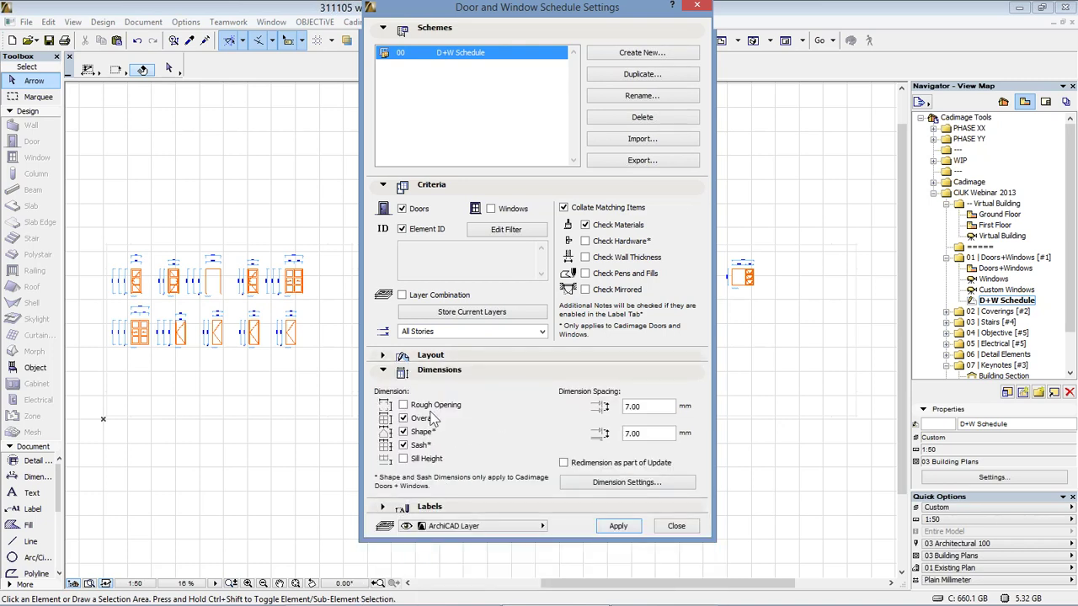
pyautogui.click(462, 508)
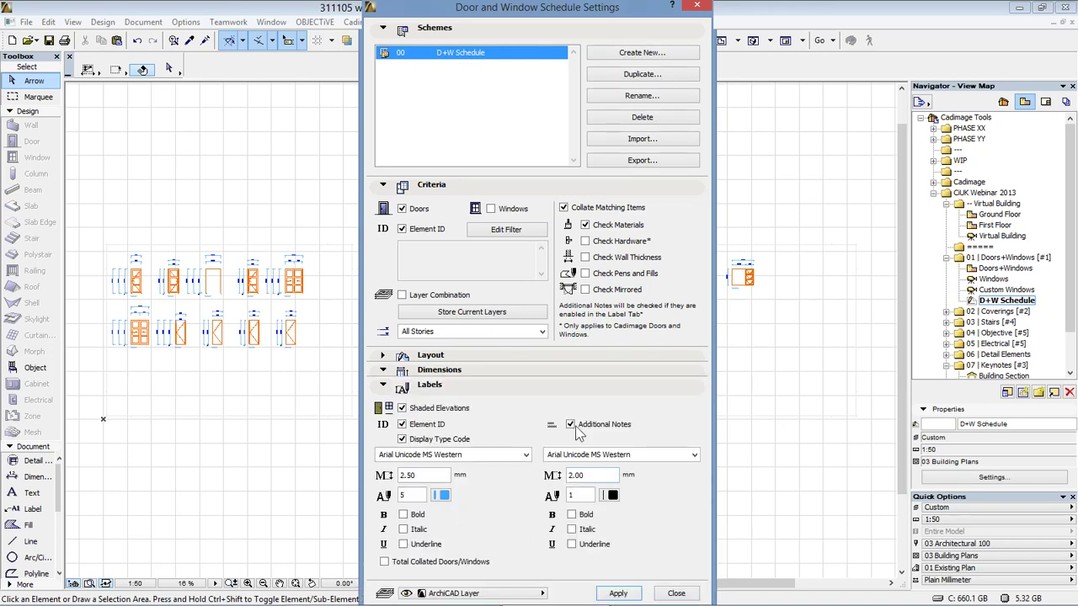
pyautogui.click(618, 594)
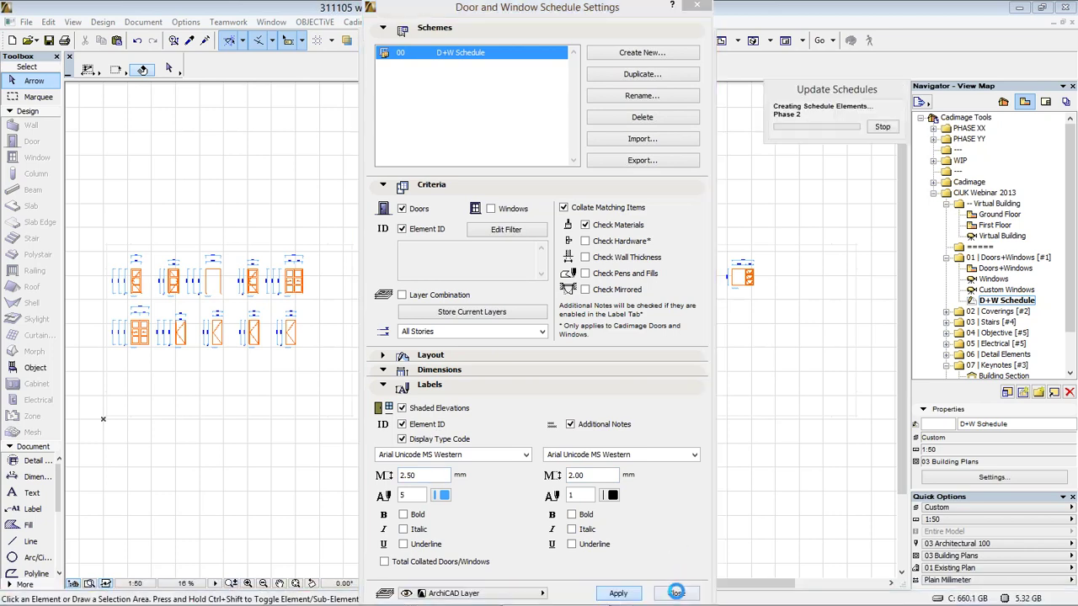
pyautogui.click(676, 593)
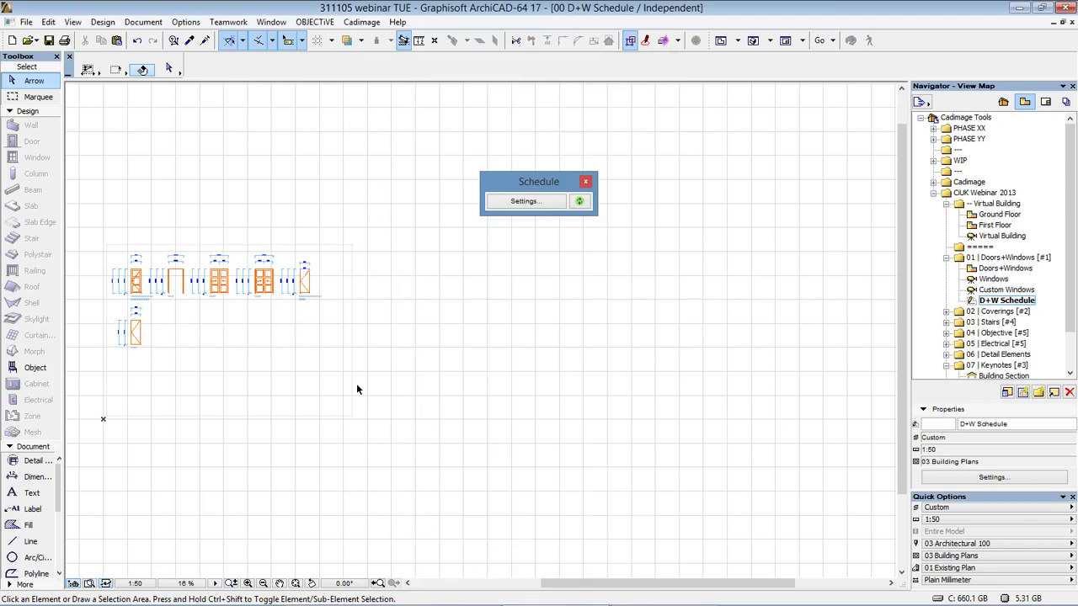
# Include windows alongside doors in the schedule, apply the settings, and zoom in on the first door elevation and its label.
pyautogui.moveTo(311, 393)
pyautogui.mouseDown(button='middle')
pyautogui.moveTo(614, 399)
pyautogui.moveTo(623, 365)
pyautogui.moveTo(511, 406)
pyautogui.mouseUp(button='middle')
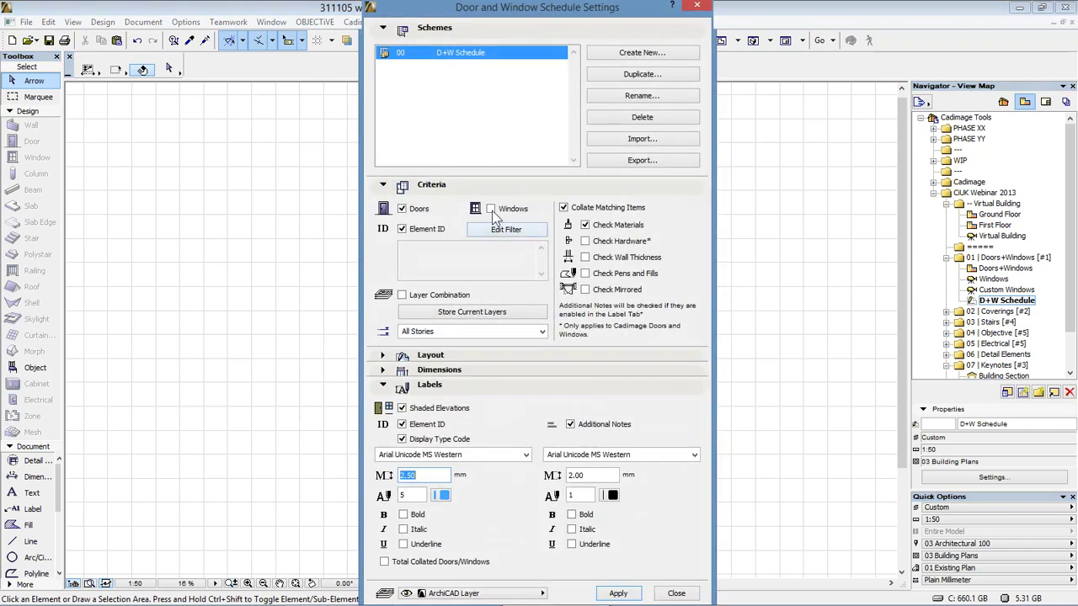
pyautogui.click(491, 209)
pyautogui.click(684, 593)
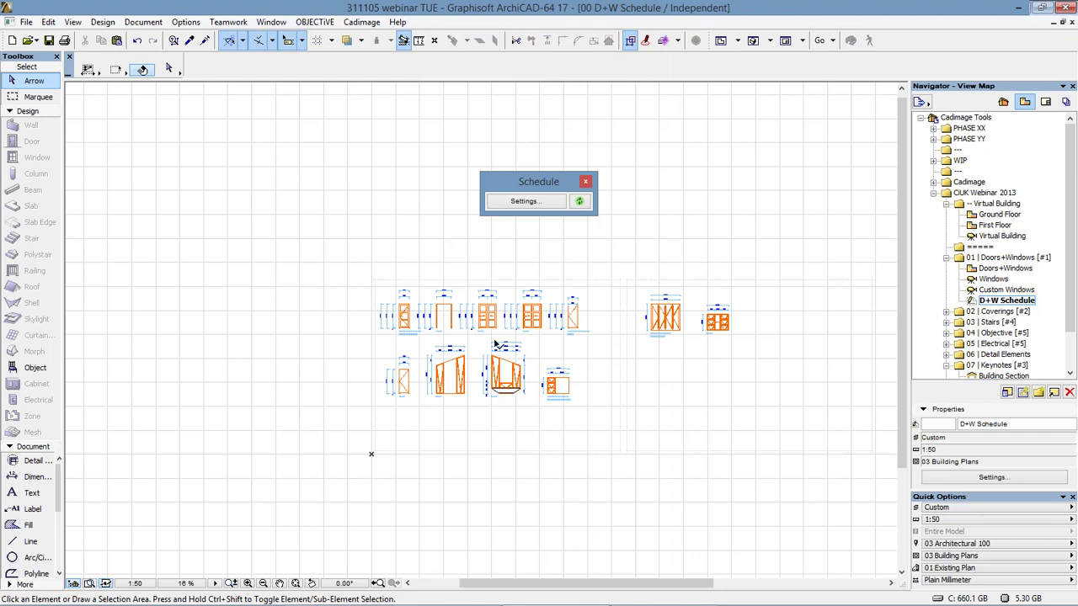
pyautogui.click(247, 583)
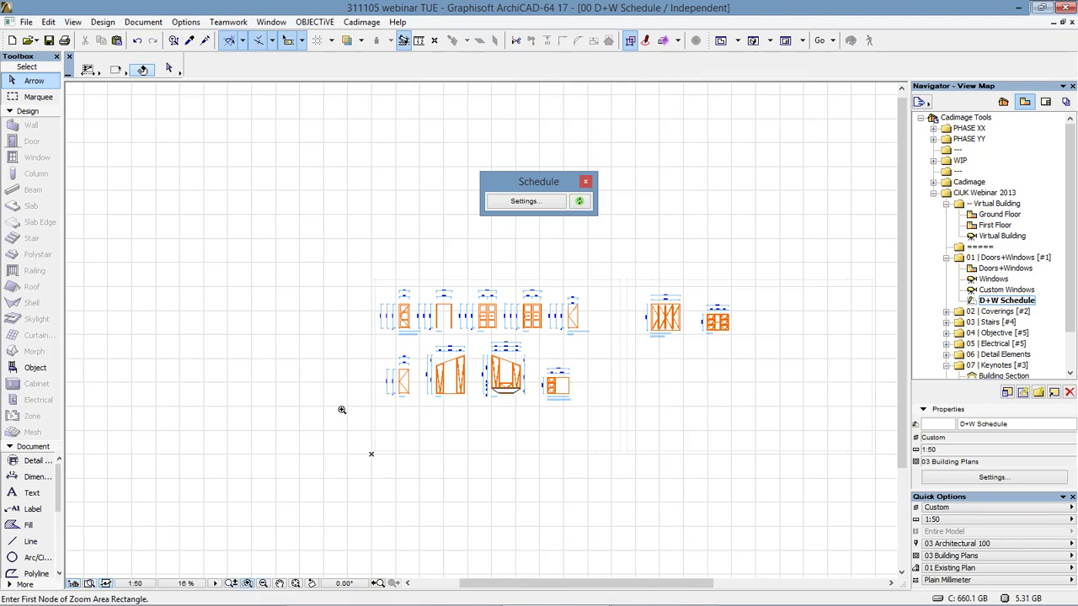
pyautogui.click(385, 293)
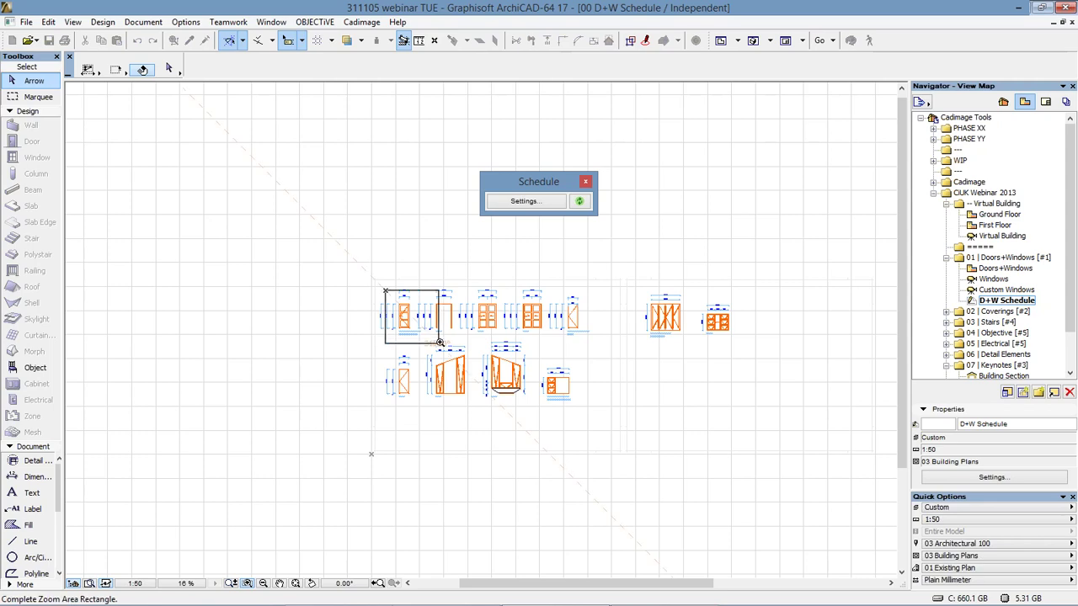
pyautogui.click(447, 346)
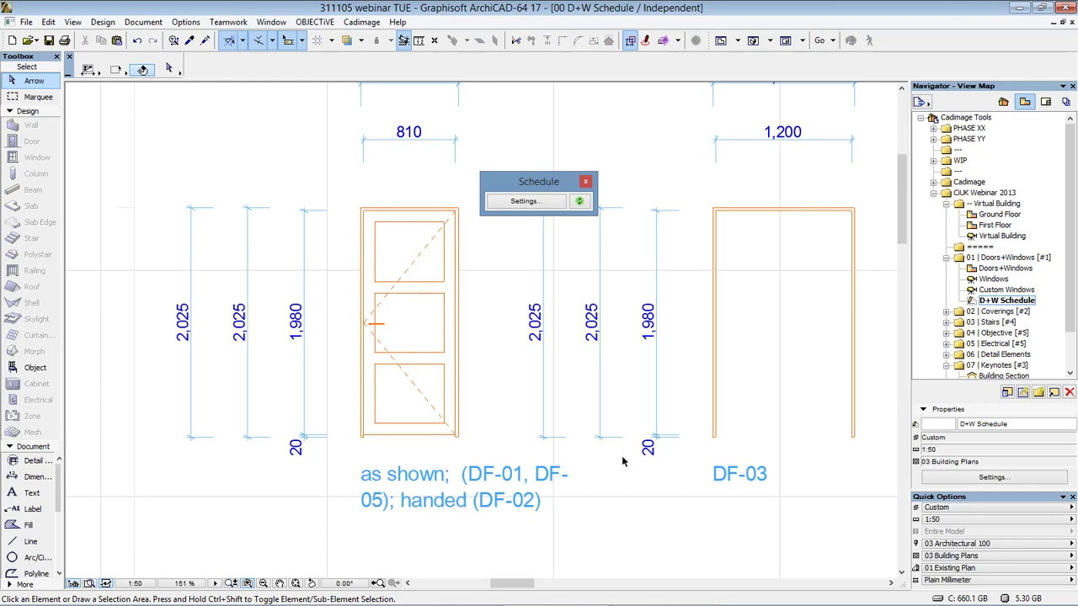
# Open the Slab Coverings view, select the angled deck slab, and bring up the Slab Coverings command.
pyautogui.click(947, 312)
pyautogui.doubleClick(984, 323)
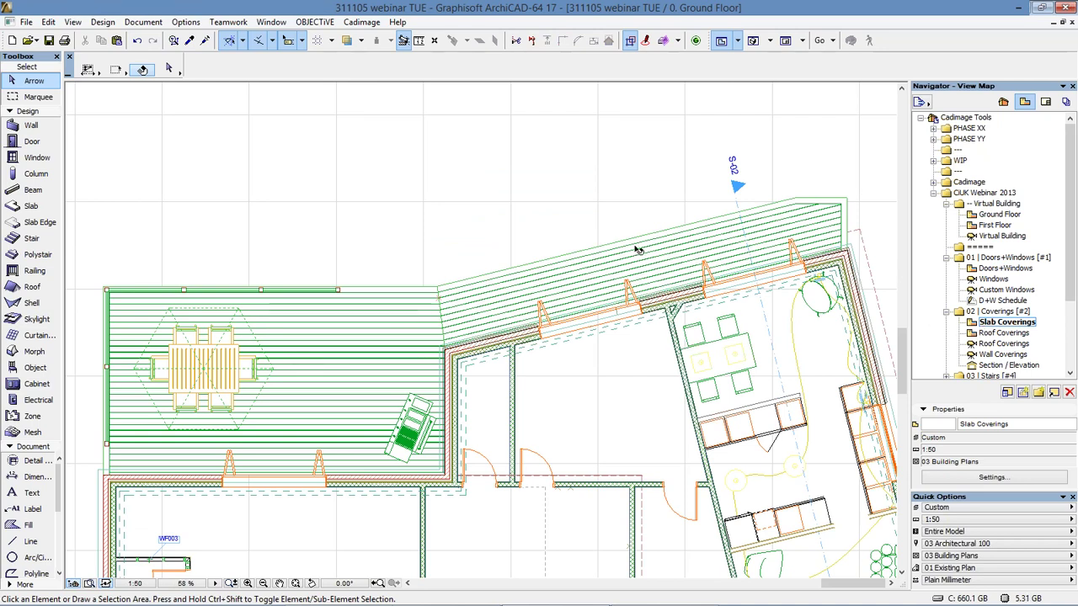
pyautogui.click(31, 206)
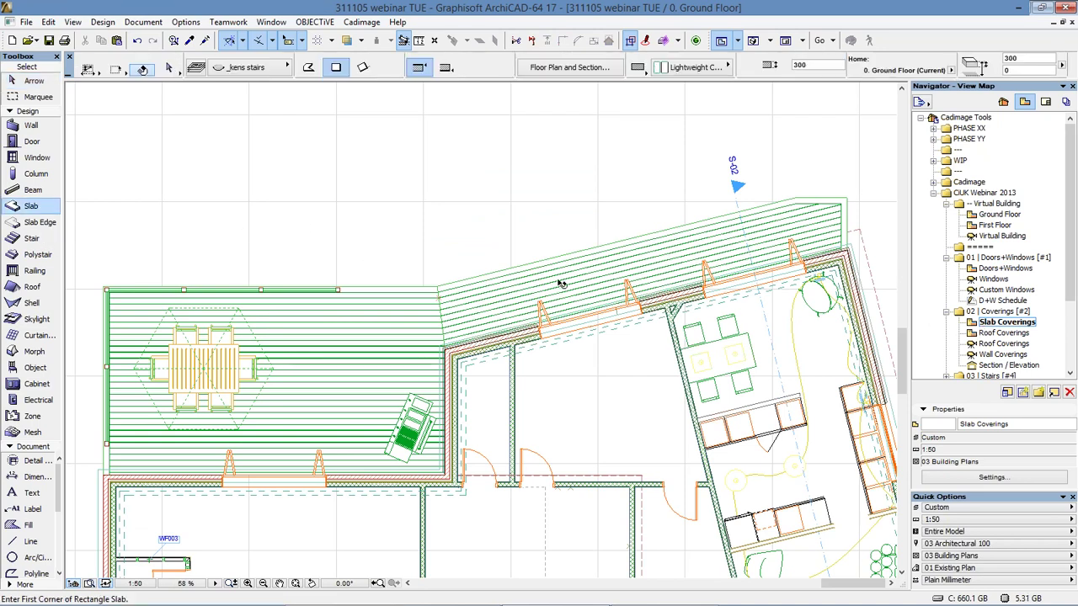
pyautogui.keyDown('shift'); pyautogui.click(504, 292); pyautogui.keyUp('shift')
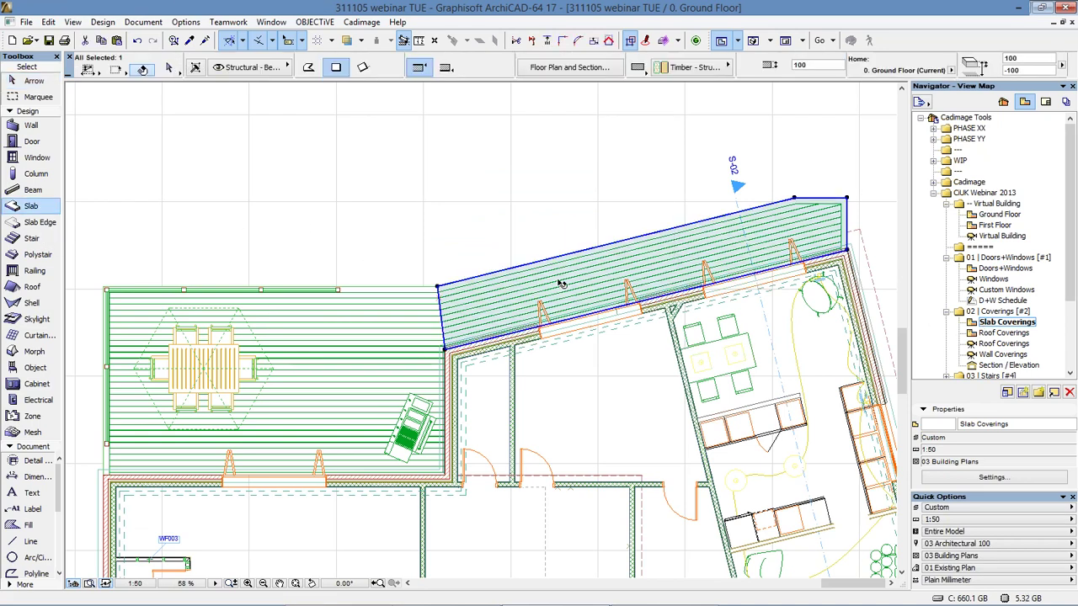
pyautogui.click(361, 22)
pyautogui.moveTo(421, 194)
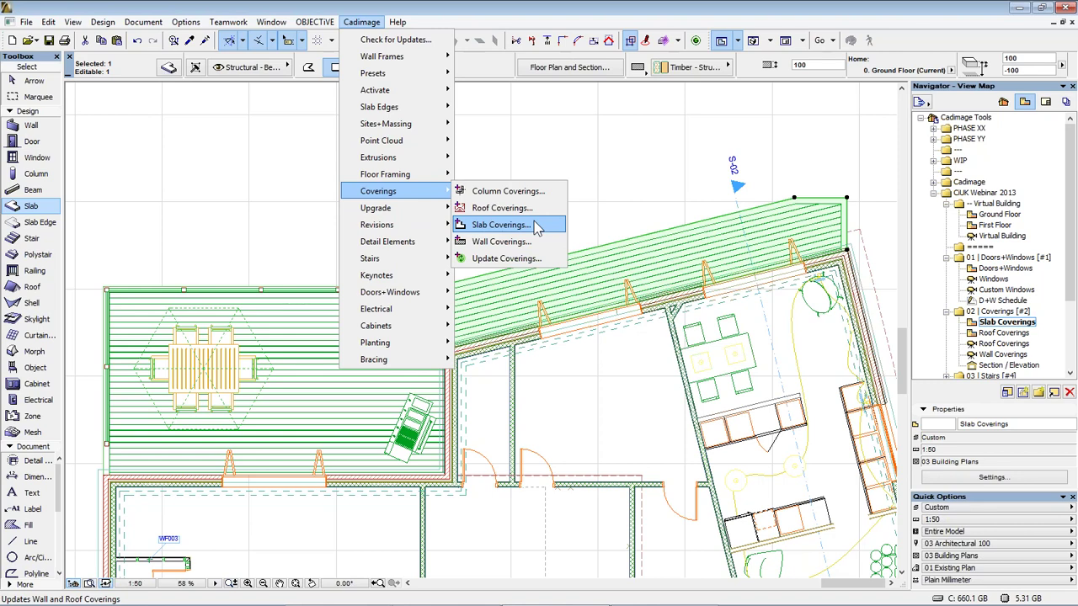
pyautogui.click(501, 225)
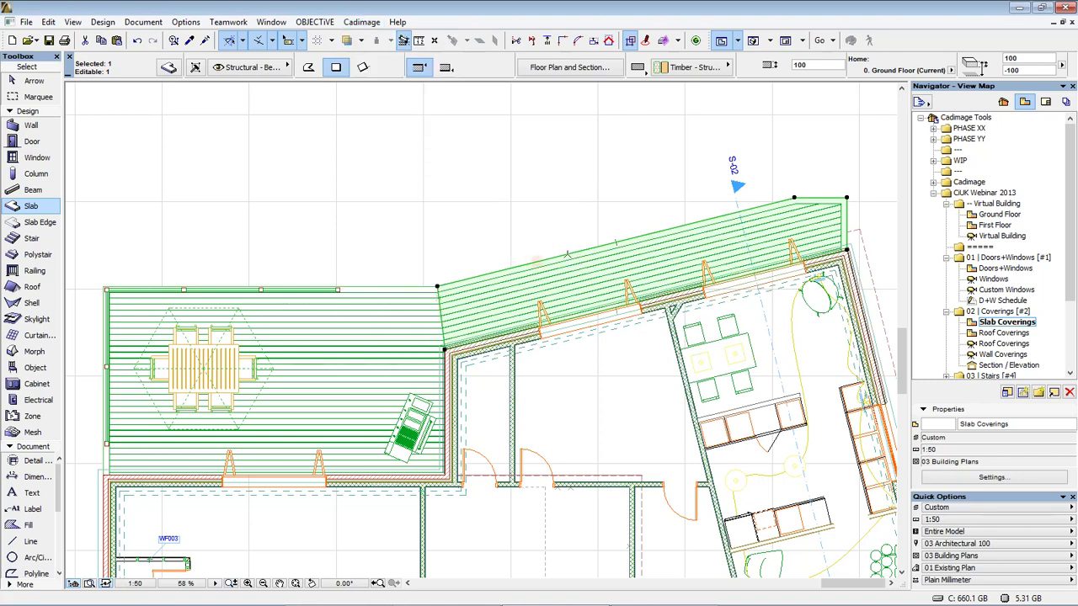
# Add two nodes along the angled deck slab's outer edge and offset the segment between them outward as a rectangular extension.
pyautogui.click(567, 254)
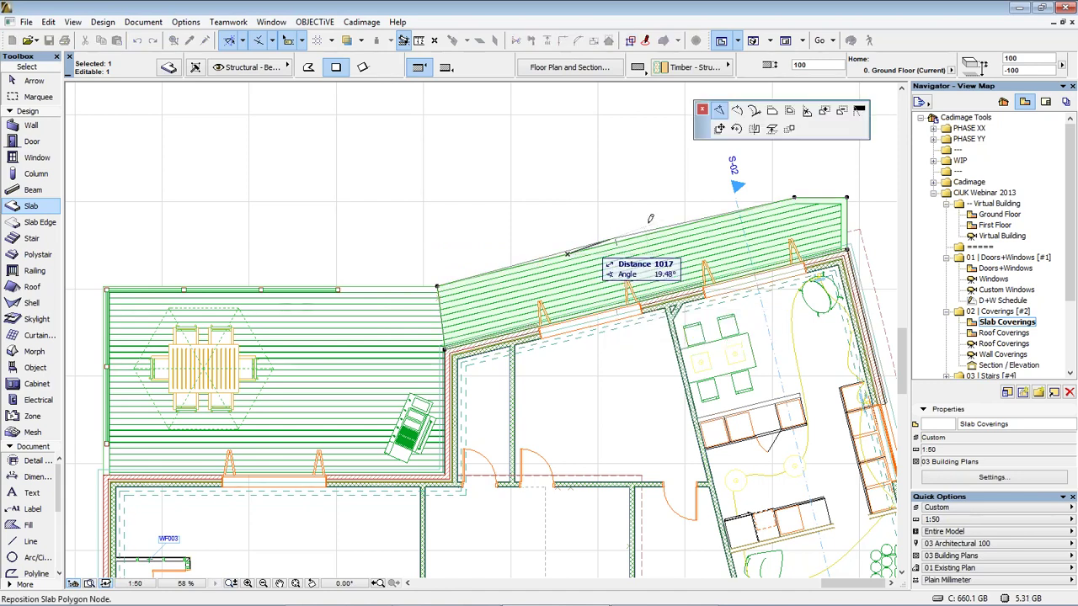
pyautogui.click(568, 253)
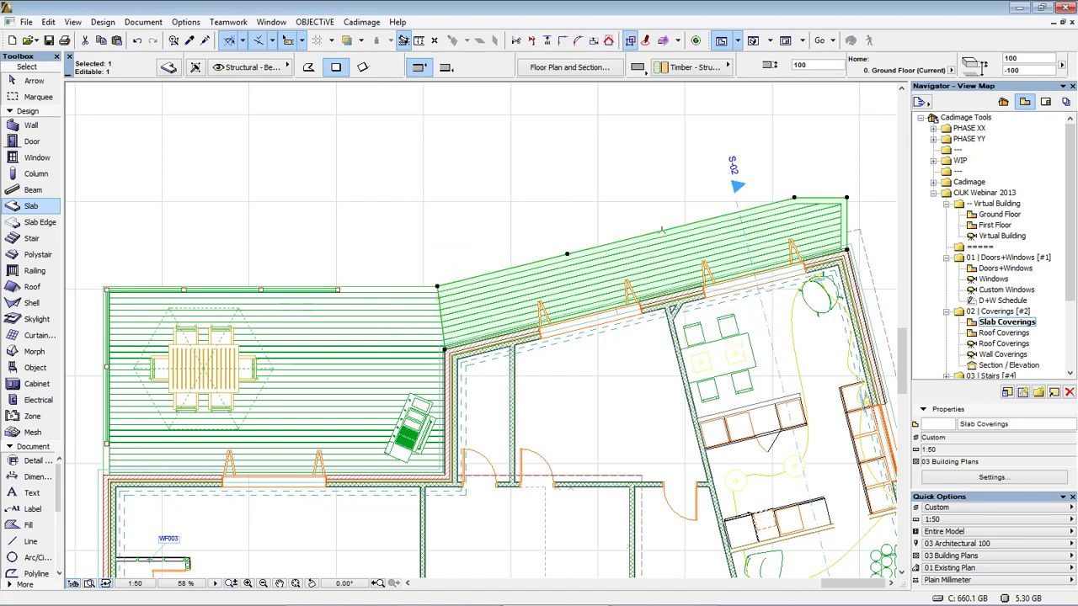
pyautogui.click(663, 227)
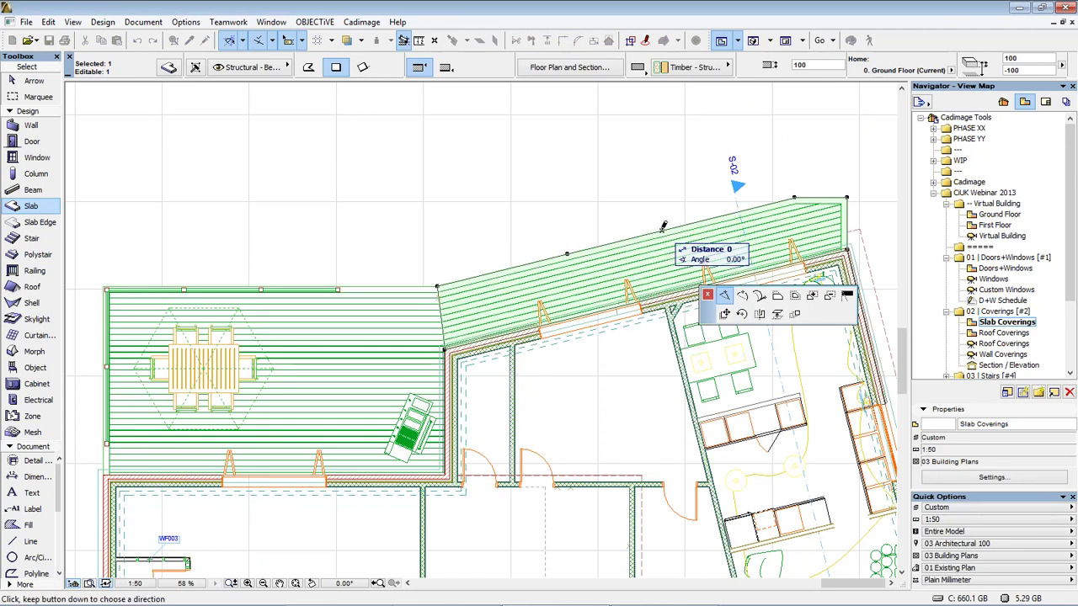
pyautogui.click(663, 227)
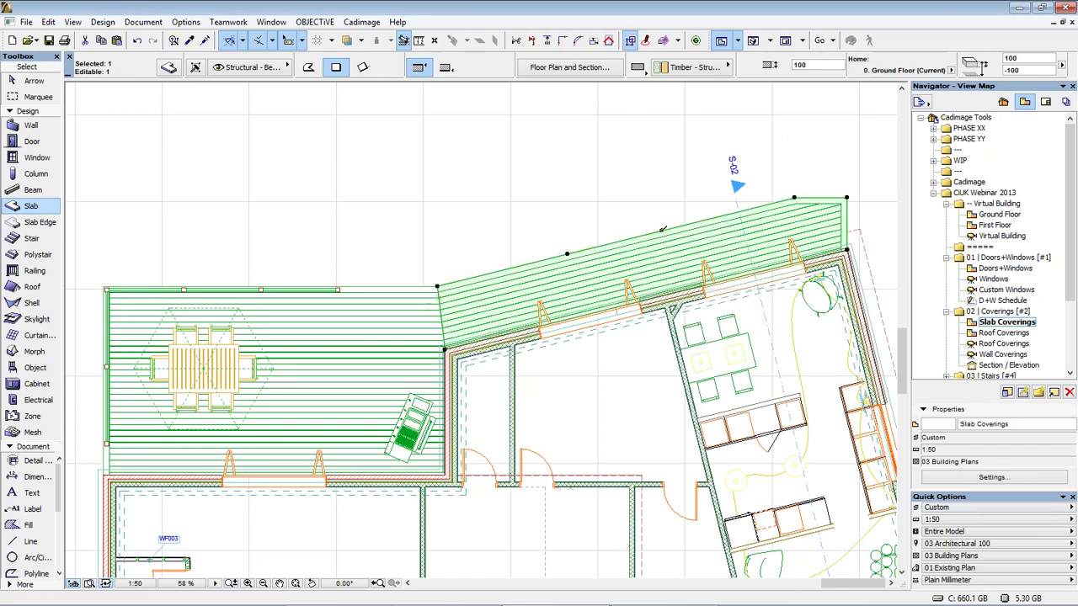
pyautogui.click(620, 241)
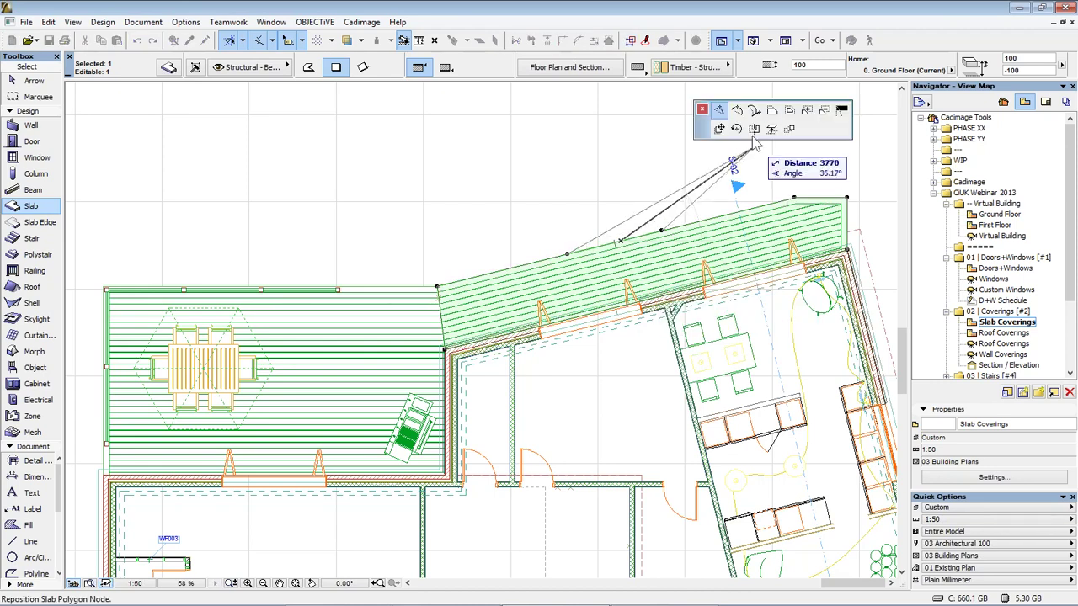
pyautogui.click(773, 115)
pyautogui.click(737, 171)
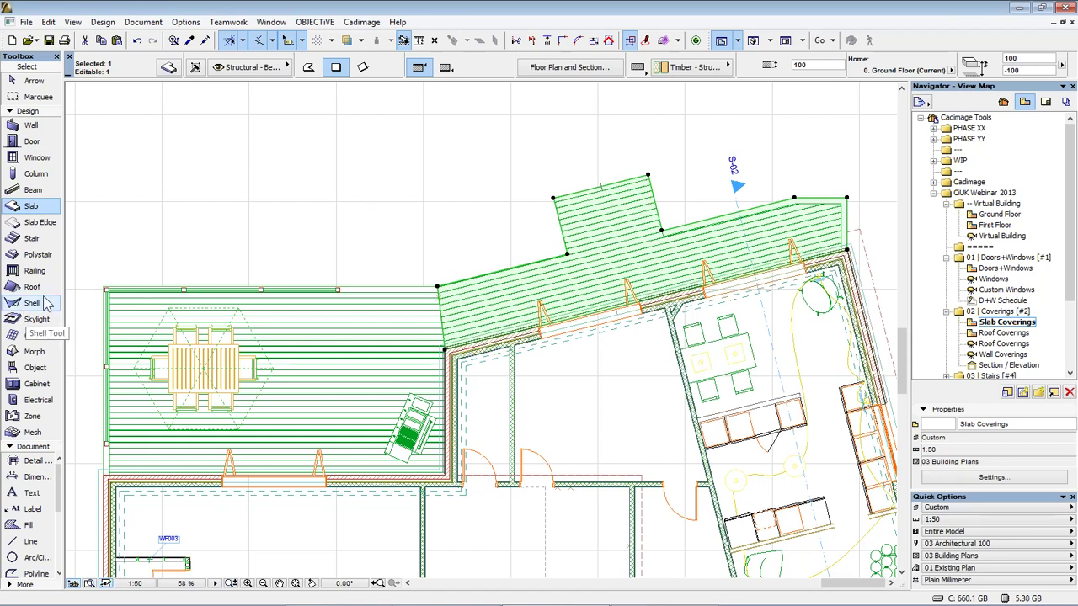
# Select the Cadimage Decking object on the angled deck and add border boards along the extension's right edge.
pyautogui.click(35, 367)
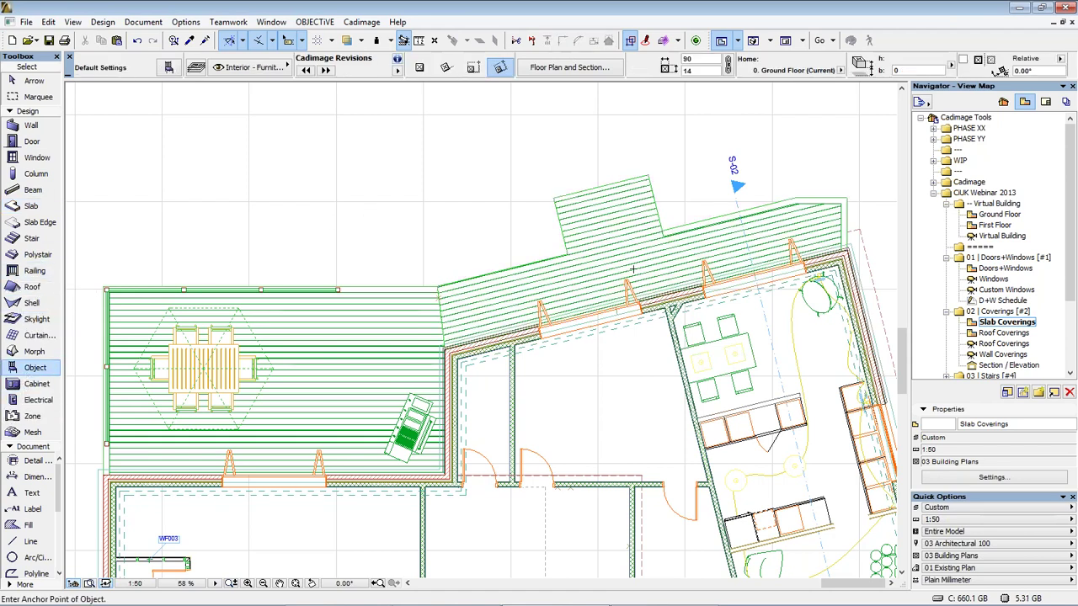
pyautogui.keyDown('shift'); pyautogui.click(625, 266); pyautogui.keyUp('shift')
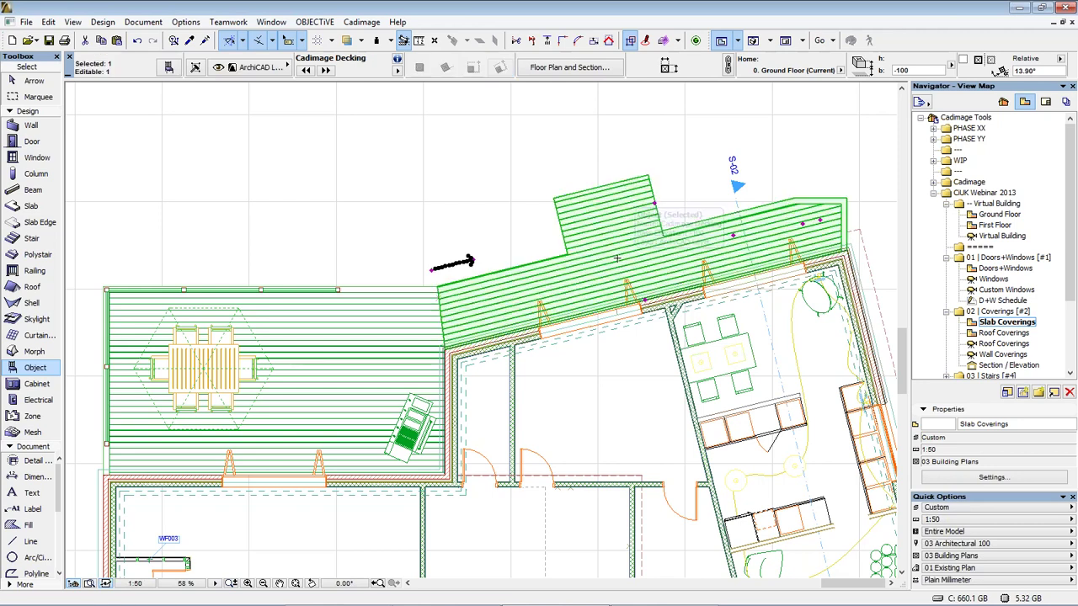
pyautogui.click(674, 240)
pyautogui.press('Escape')
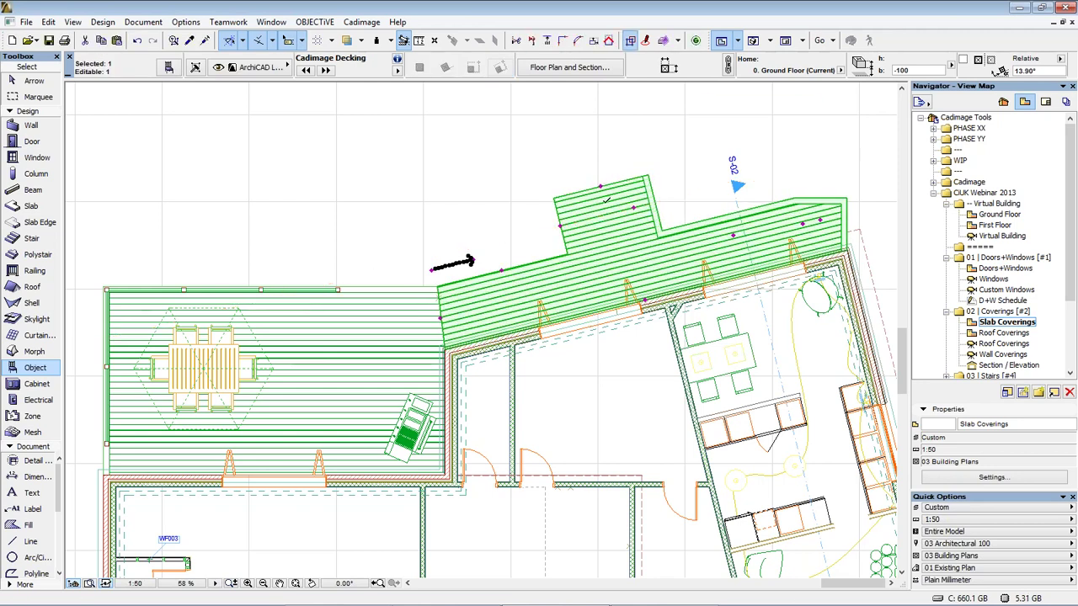
# Add decking border boards along the extension's outer and left edges and the deck's outer edge left of the extension.
pyautogui.click(599, 186)
pyautogui.click(606, 207)
pyautogui.click(601, 217)
pyautogui.click(503, 268)
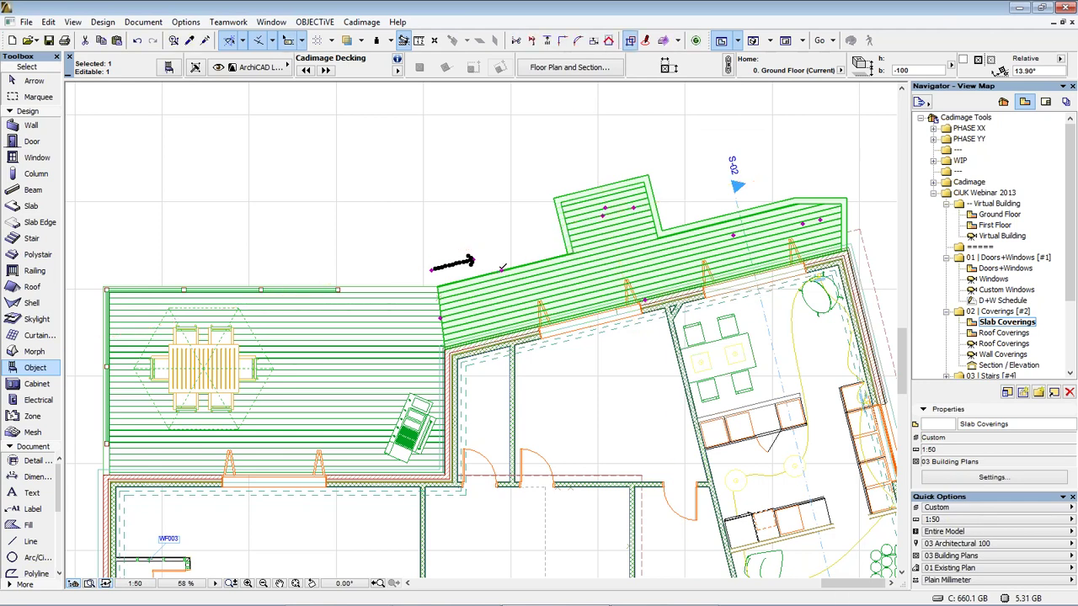
pyautogui.click(511, 284)
pyautogui.click(509, 219)
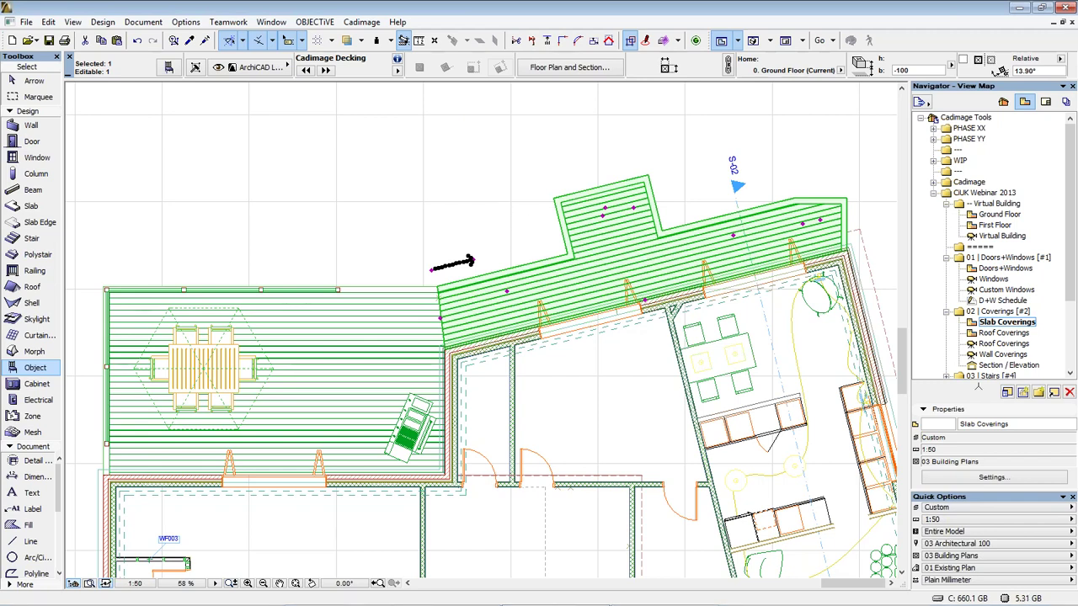
# Open the Roof Coverings floor plan view and select the Cadimage Roof Covering on the left half of the roof.
pyautogui.doubleClick(1002, 334)
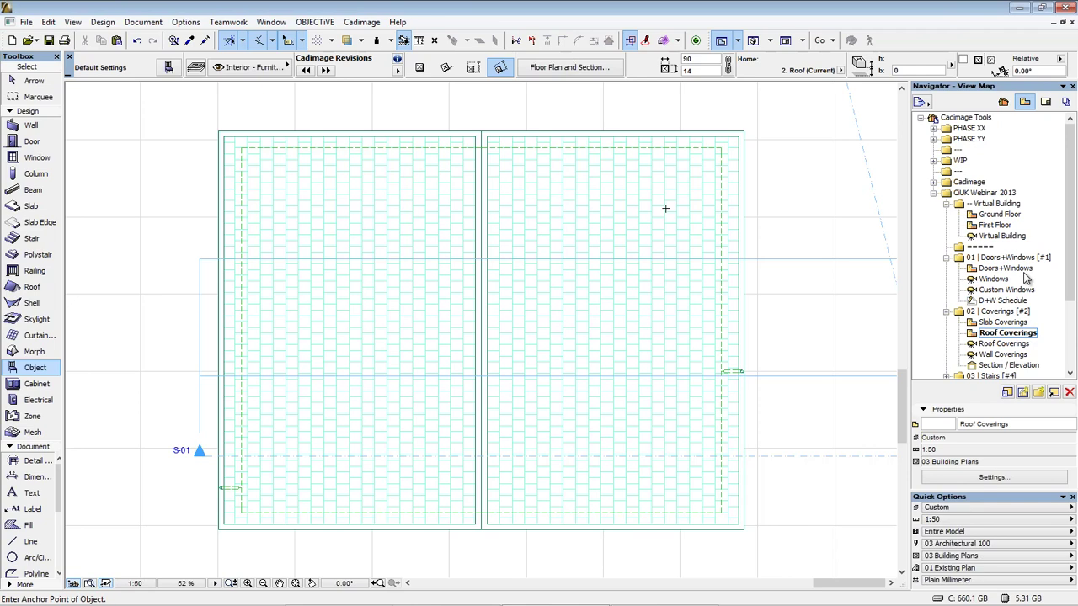
pyautogui.moveTo(240, 204); pyautogui.dragTo(257, 216, button='middle')
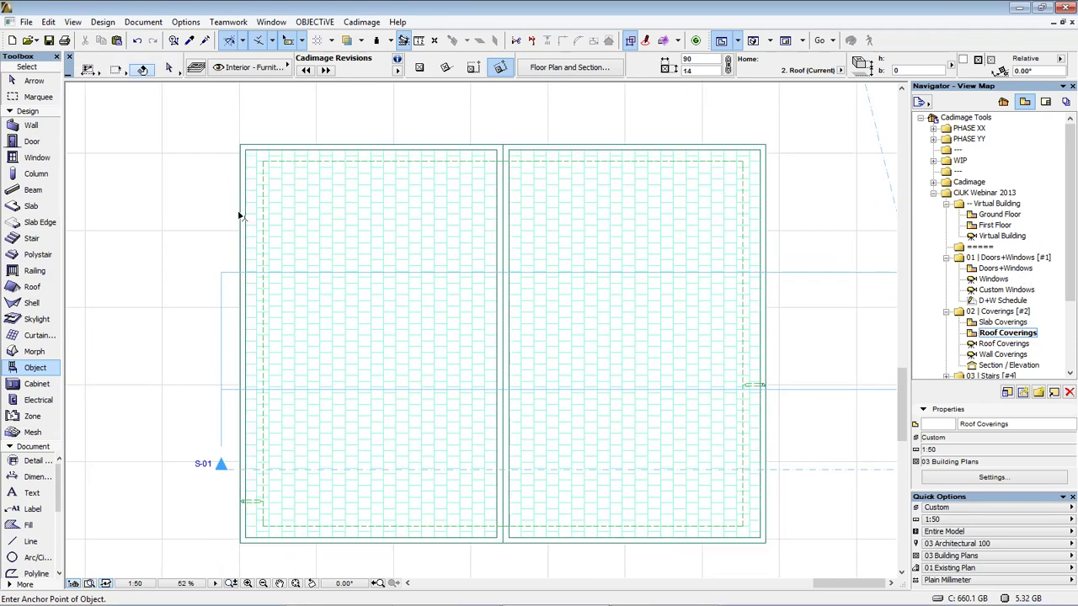
pyautogui.keyDown('shift'); pyautogui.click(244, 217); pyautogui.keyUp('shift')
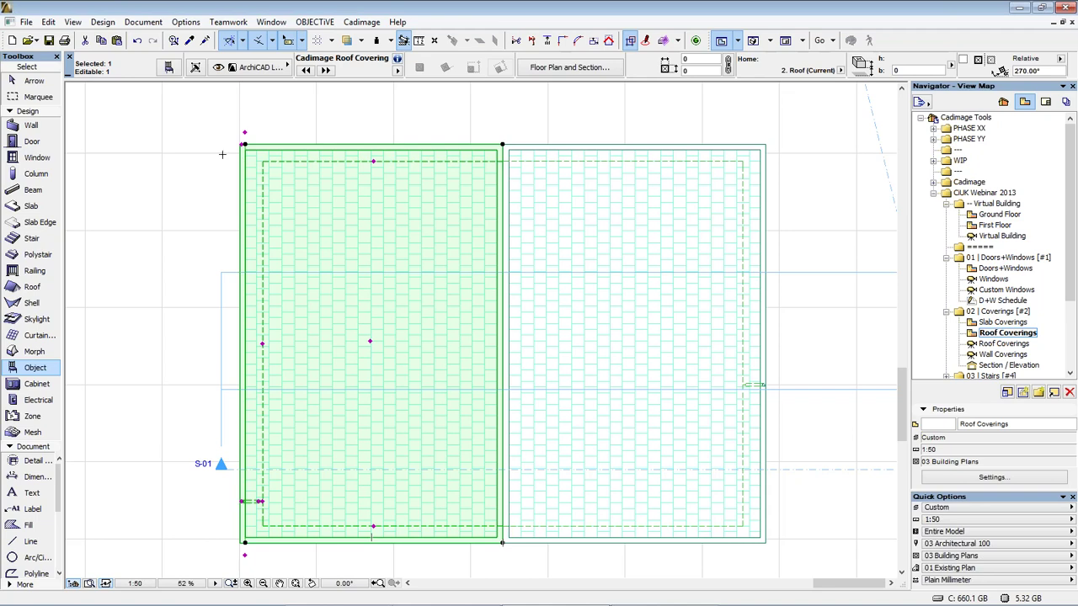
# Try to change the end angle at the left roof covering's upper-left corner.
pyautogui.scroll(3, 246, 166)
pyautogui.scroll(3, 297, 219)
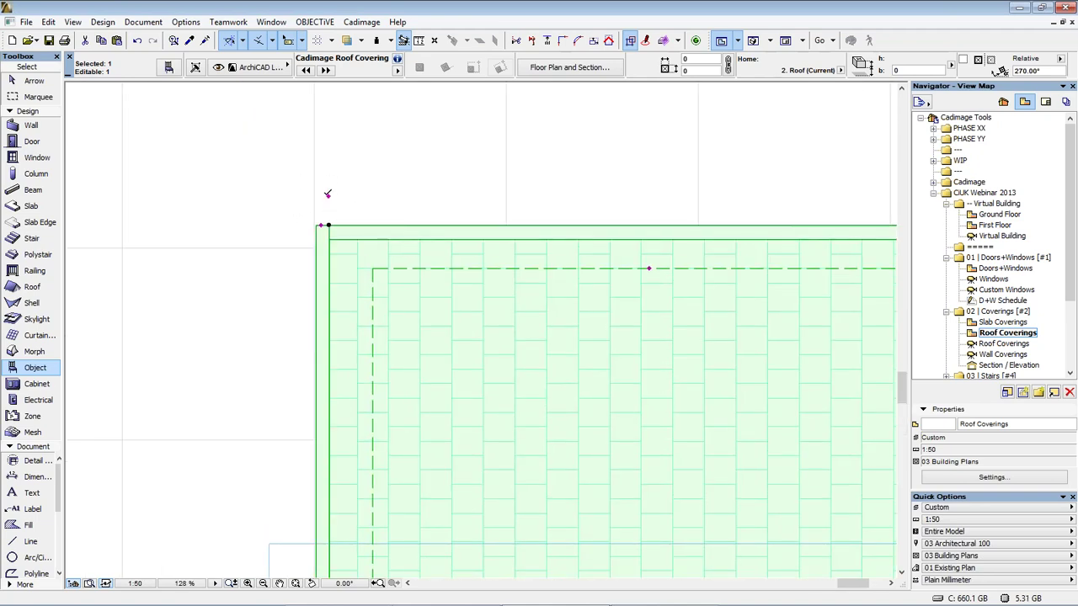
pyautogui.click(353, 177)
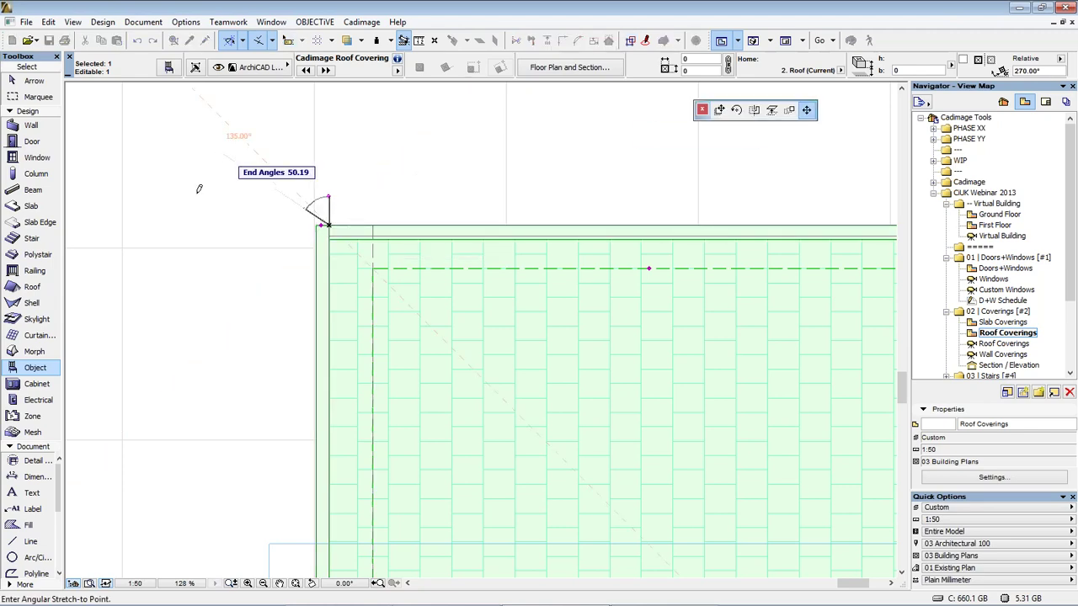
pyautogui.click(204, 313)
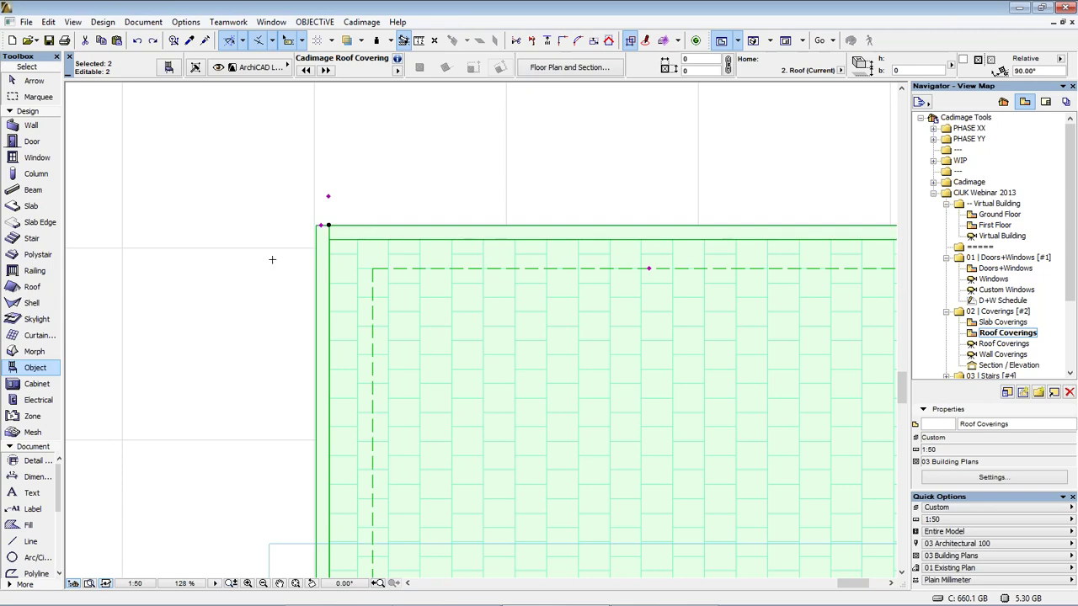
# Place the downpipe about 1270 mm down the left gutter from the roof's upper corner and skew its wall end downward, leaving nothing selected.
pyautogui.click(322, 226)
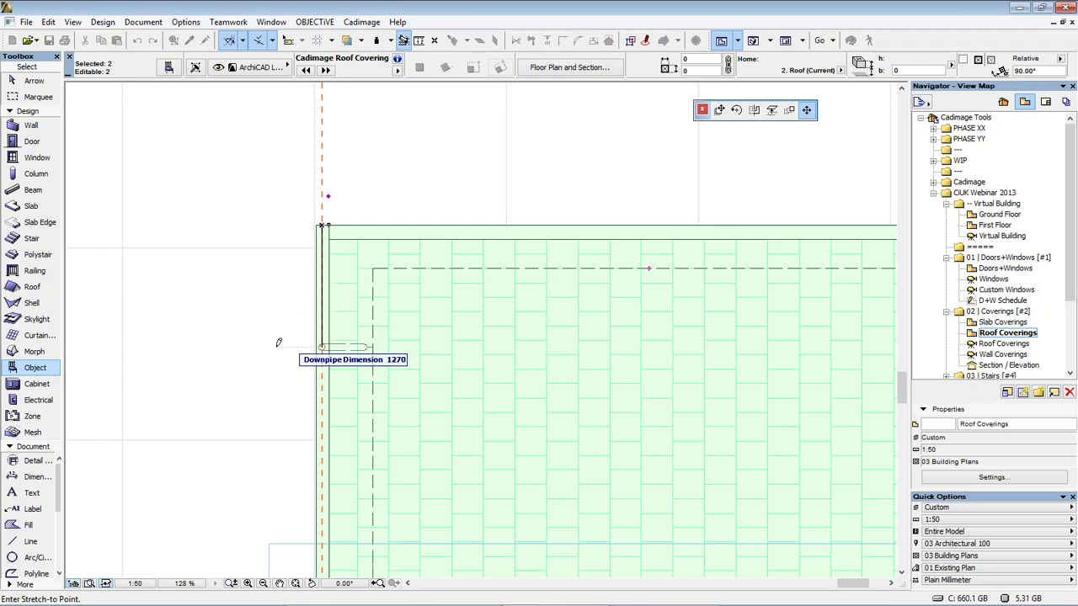
pyautogui.click(306, 342)
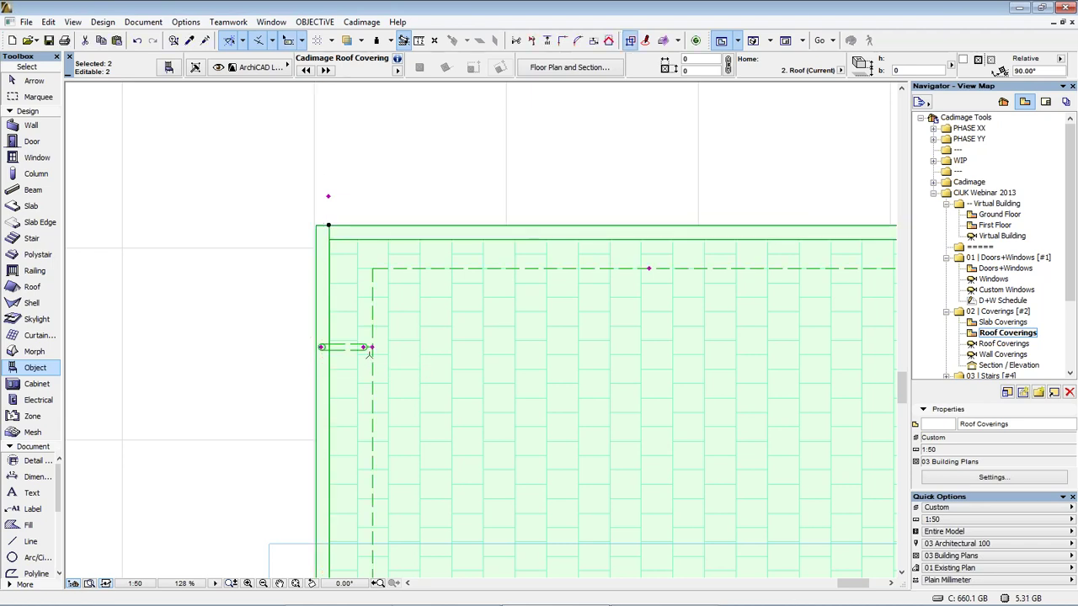
pyautogui.click(348, 334)
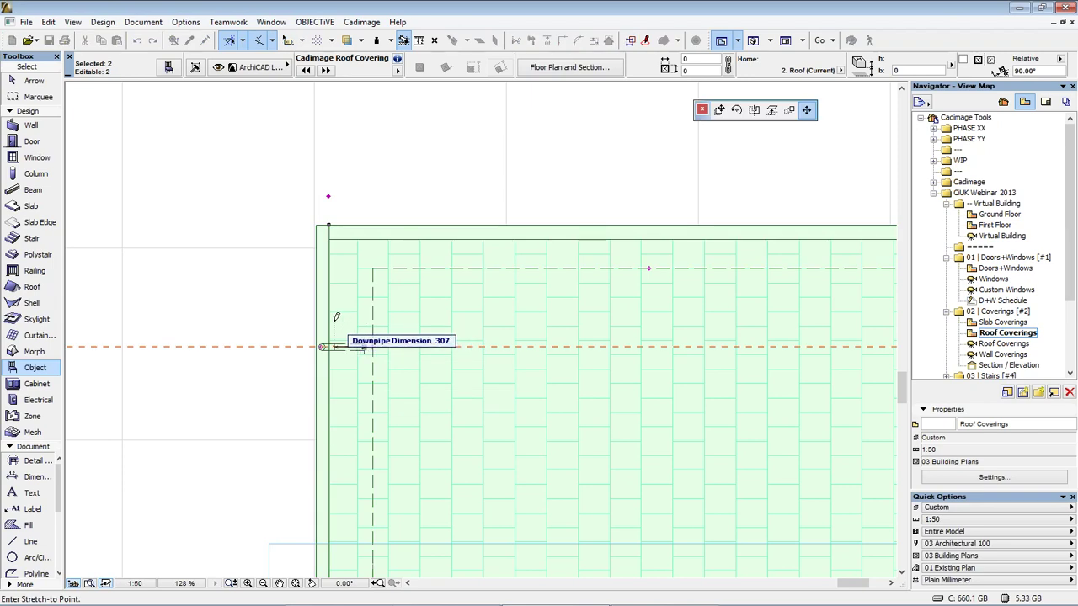
pyautogui.click(338, 317)
pyautogui.click(372, 347)
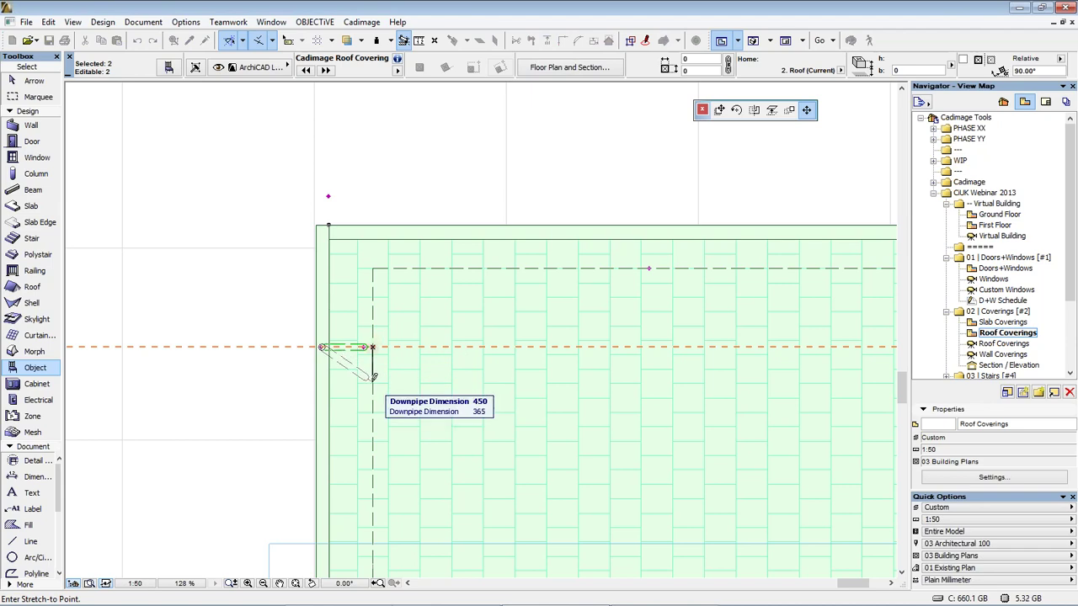
pyautogui.click(373, 378)
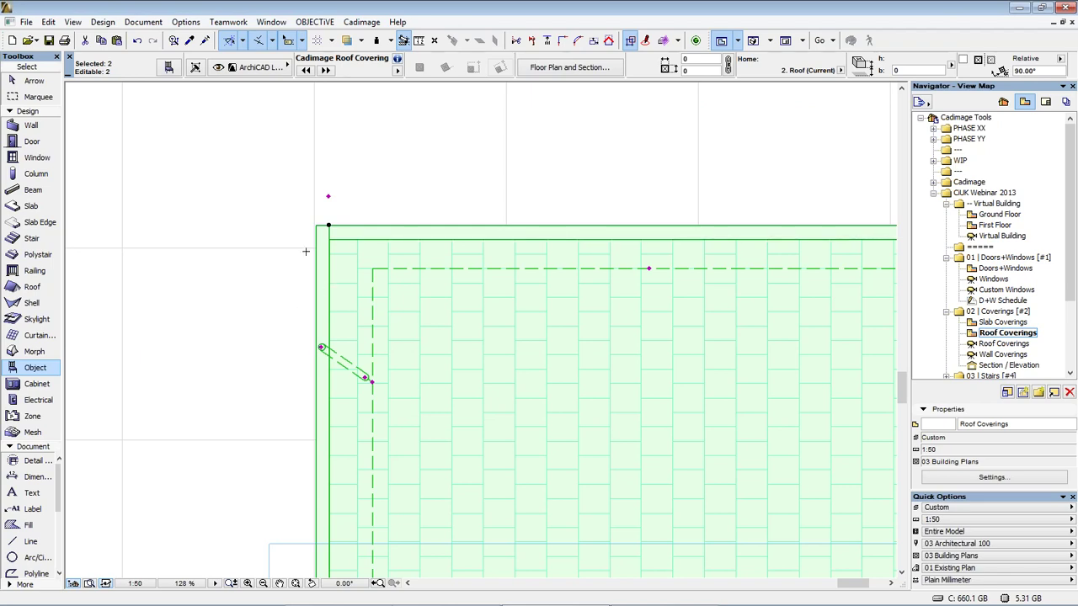
pyautogui.press('Escape')
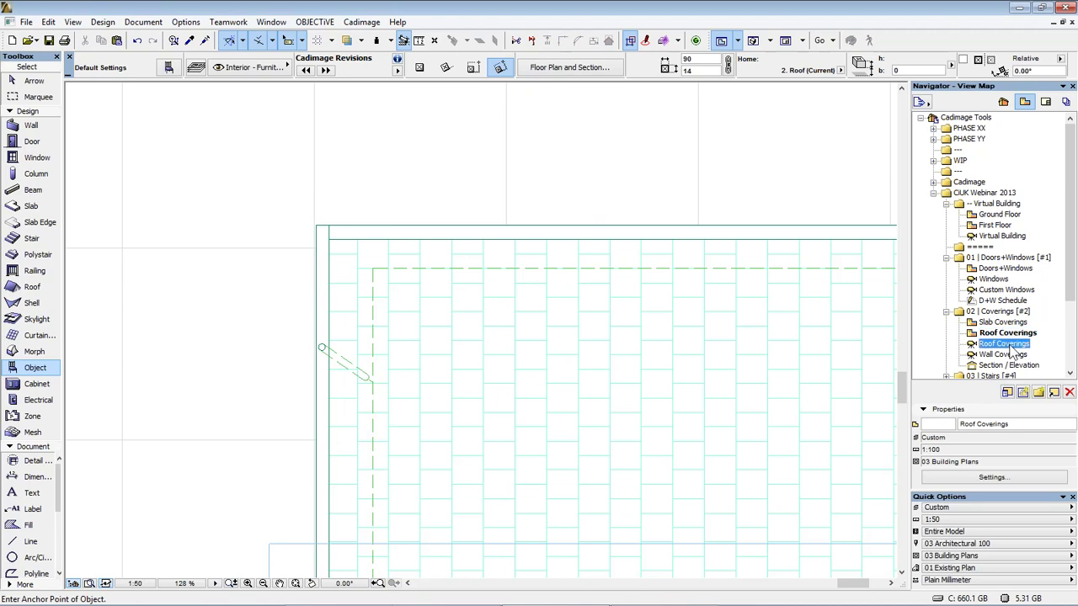
# In the Roof Coverings 3D view, extend the roof covering's short downpipe to about 6225 mm, level with the far downpipe's base.
pyautogui.doubleClick(1007, 344)
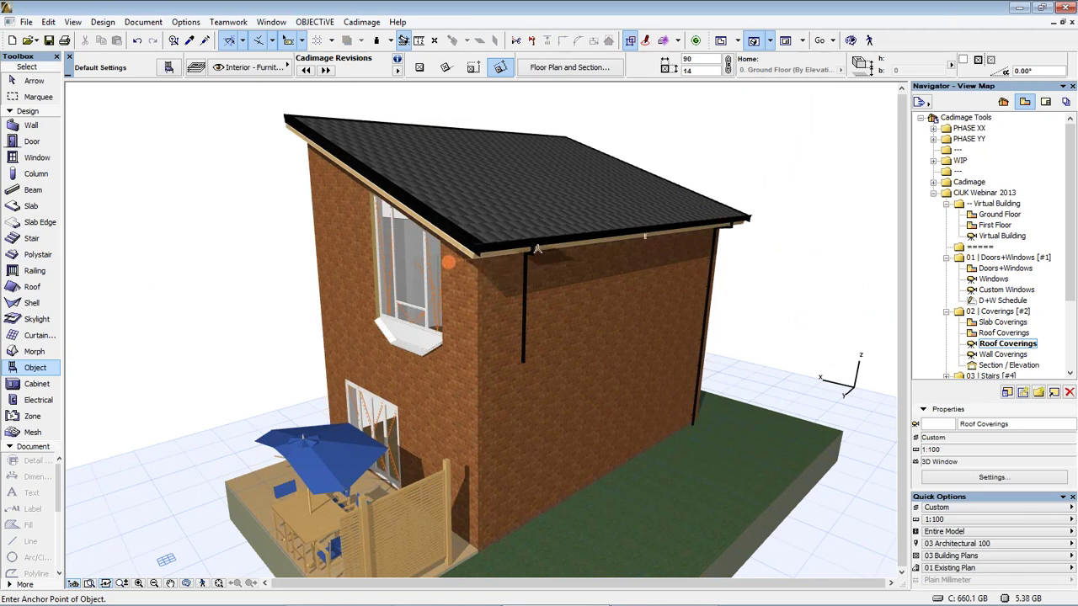
pyautogui.keyDown('shift'); pyautogui.click(493, 189); pyautogui.keyUp('shift')
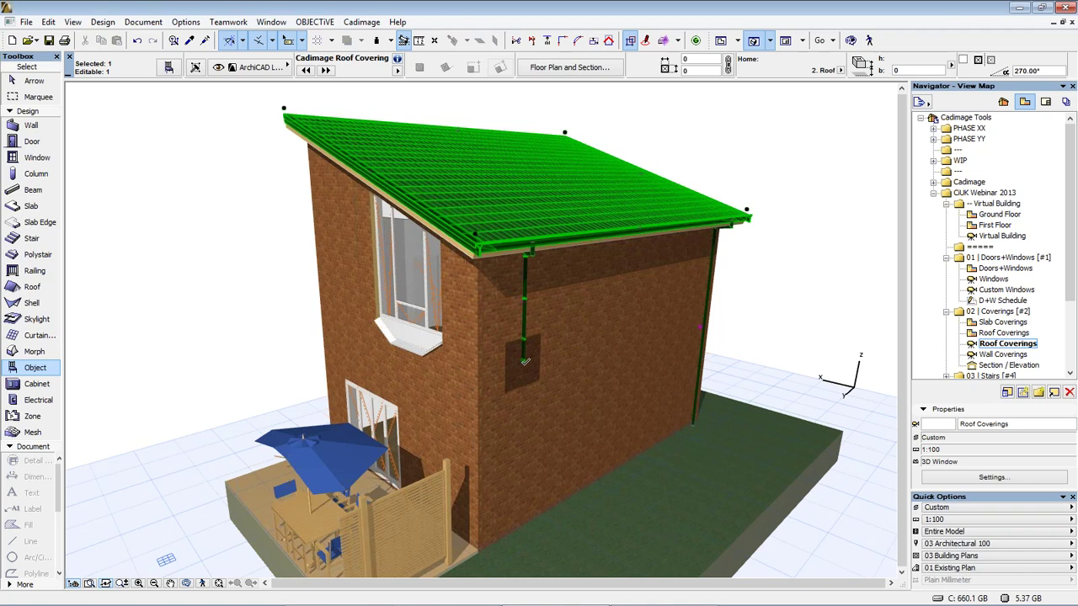
pyautogui.click(524, 361)
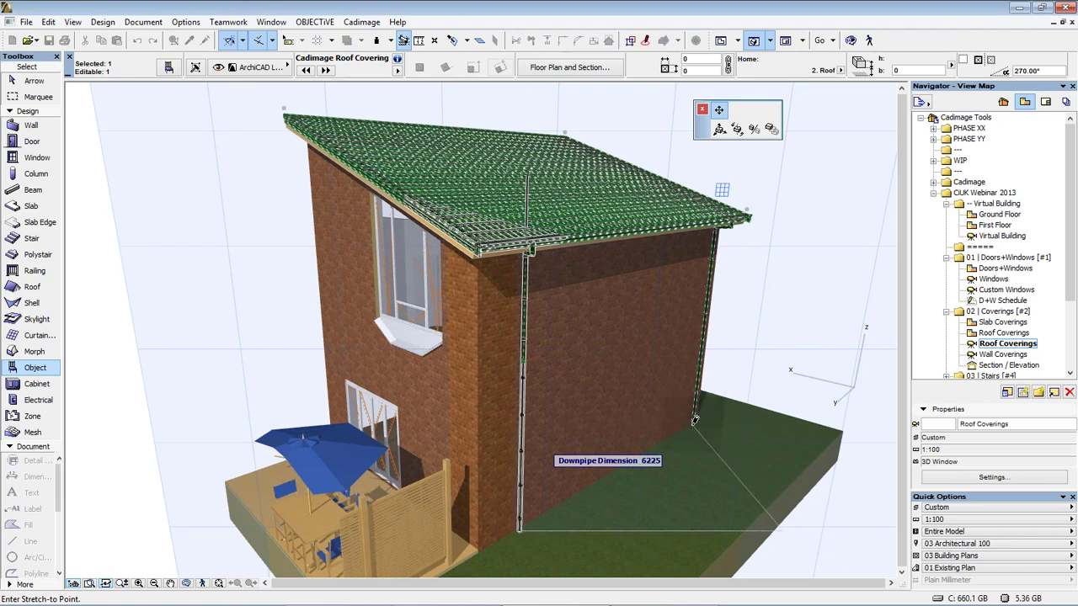
pyautogui.click(695, 420)
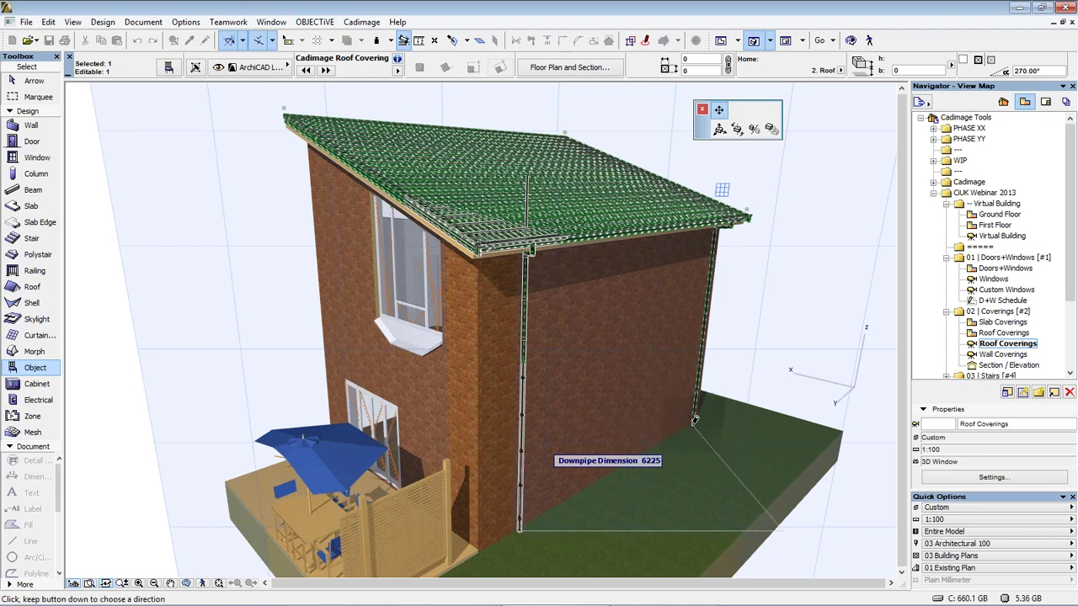
pyautogui.click(694, 420)
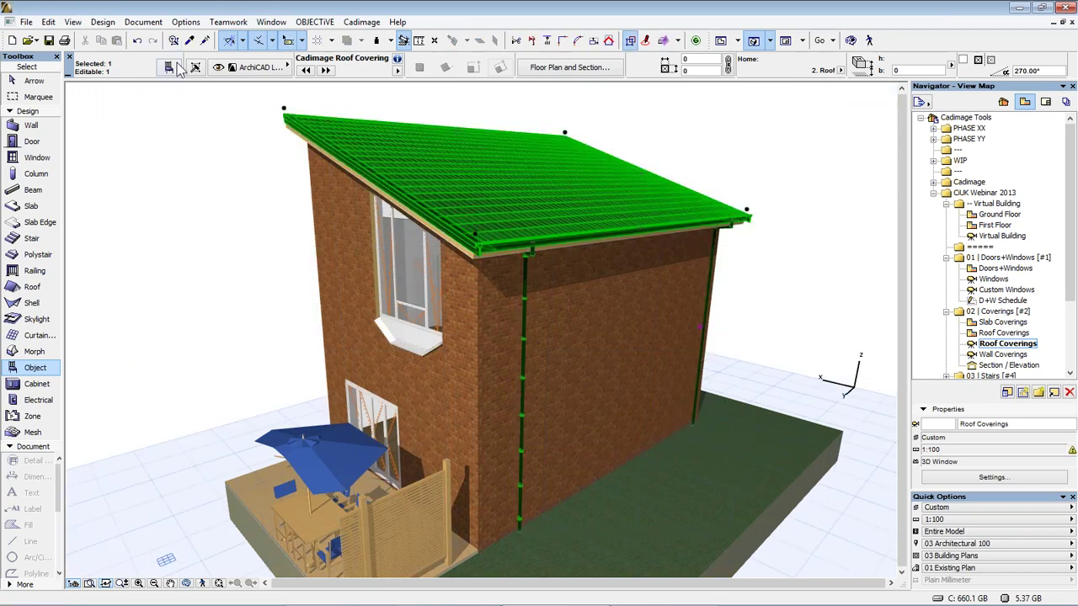
# Open the roof covering's settings and examine the custom edge types, including the Barge options for the left edge and the all-edges selection.
pyautogui.doubleClick(306, 159)
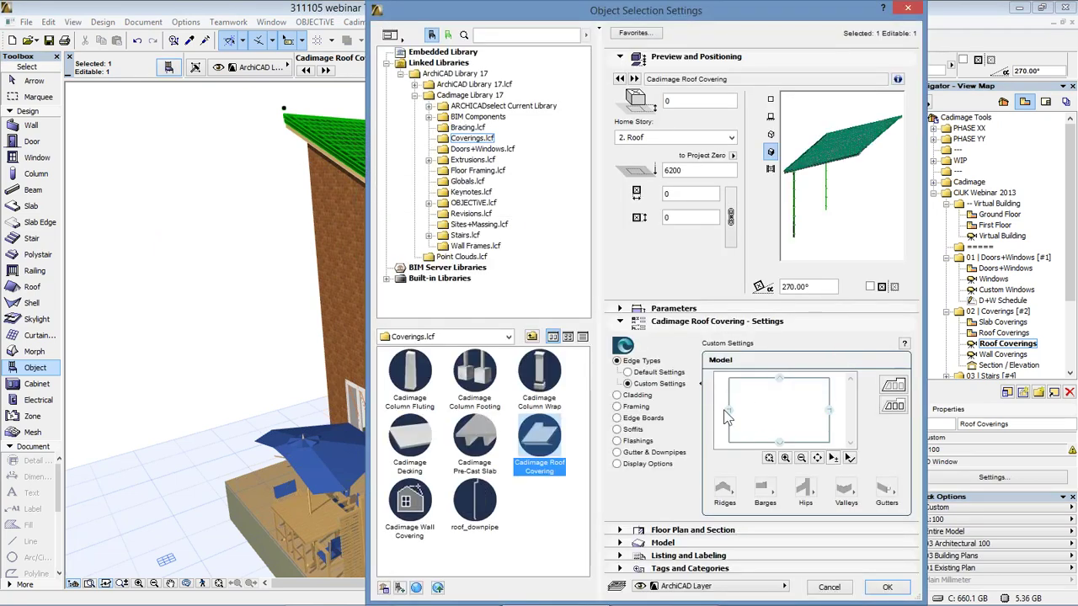
pyautogui.click(730, 410)
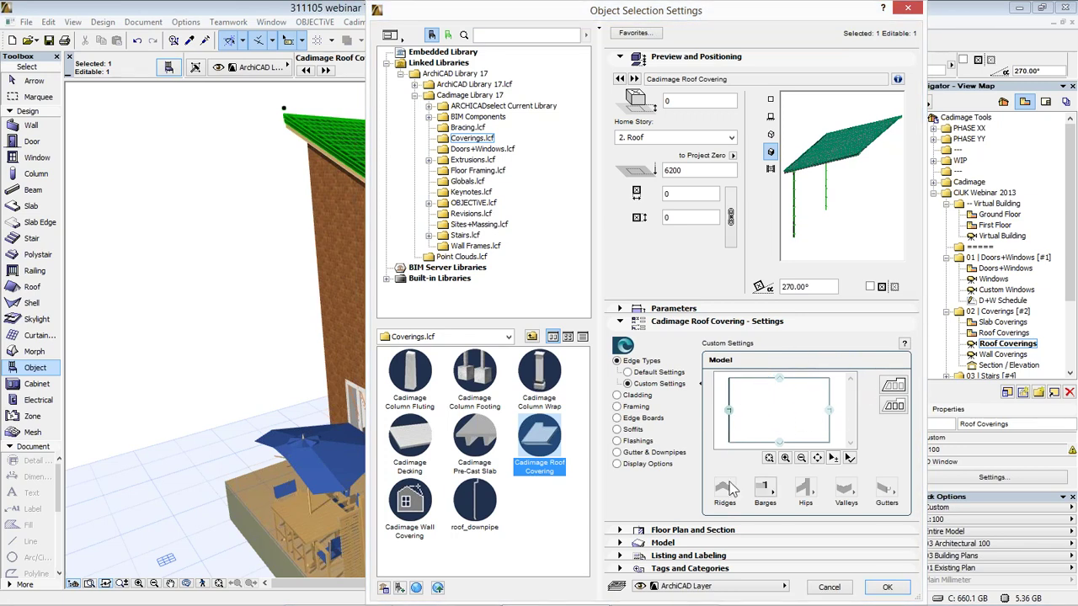
pyautogui.click(766, 496)
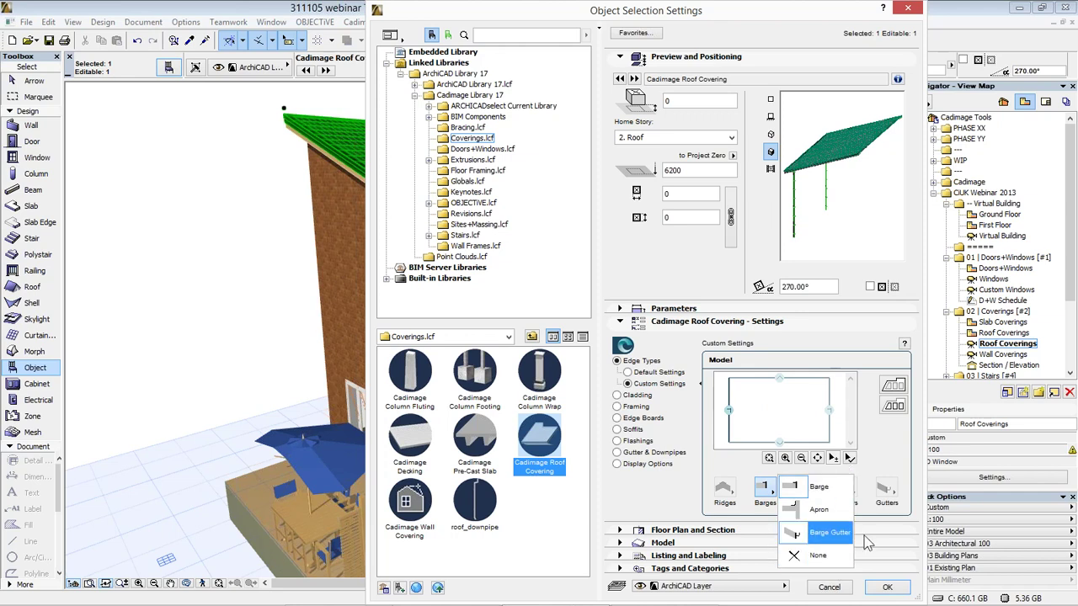
pyautogui.click(892, 447)
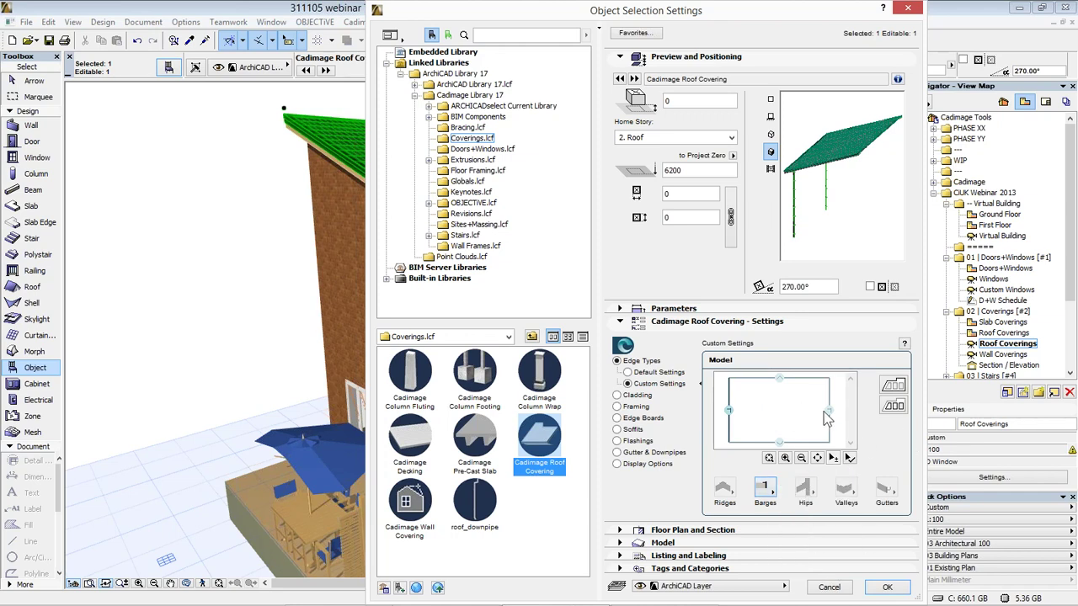
pyautogui.click(893, 404)
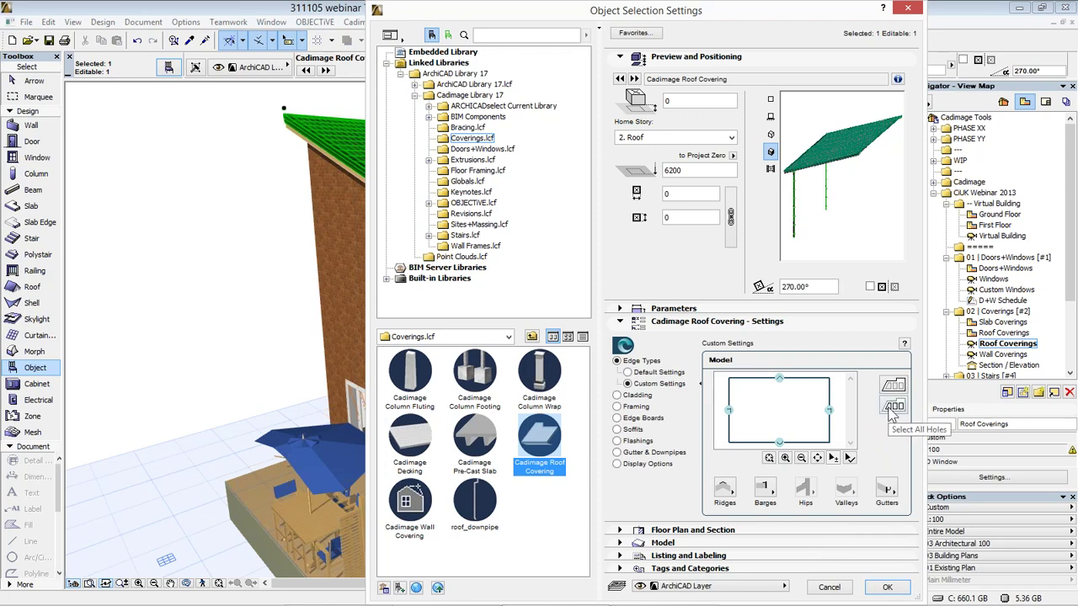
# Set the roof cladding model to Ribbed with a rib spacing of 450, width of 25 and height of 22.
pyautogui.click(640, 395)
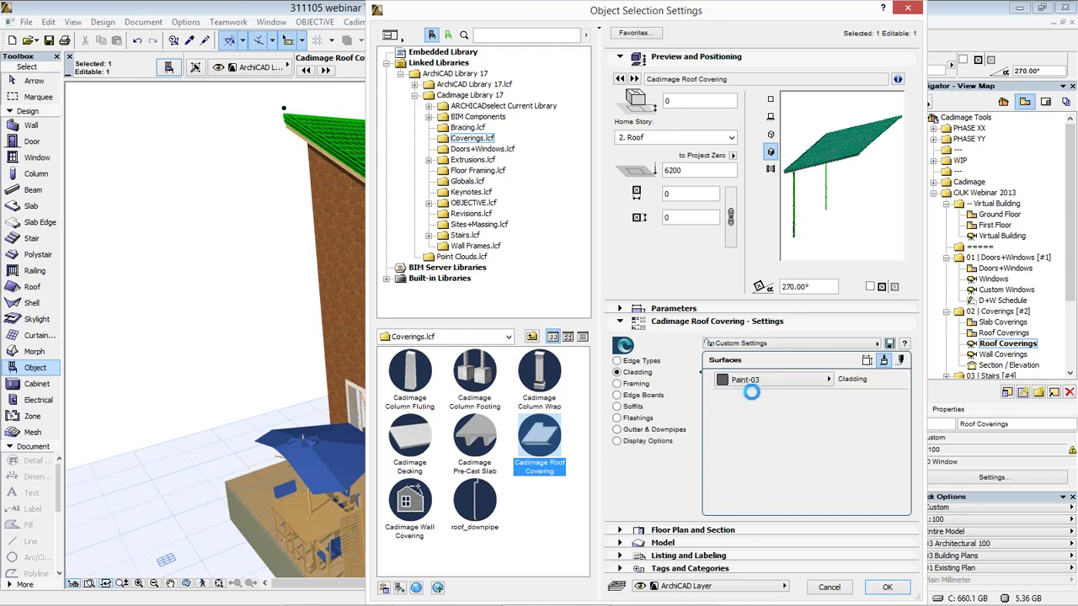
pyautogui.click(868, 360)
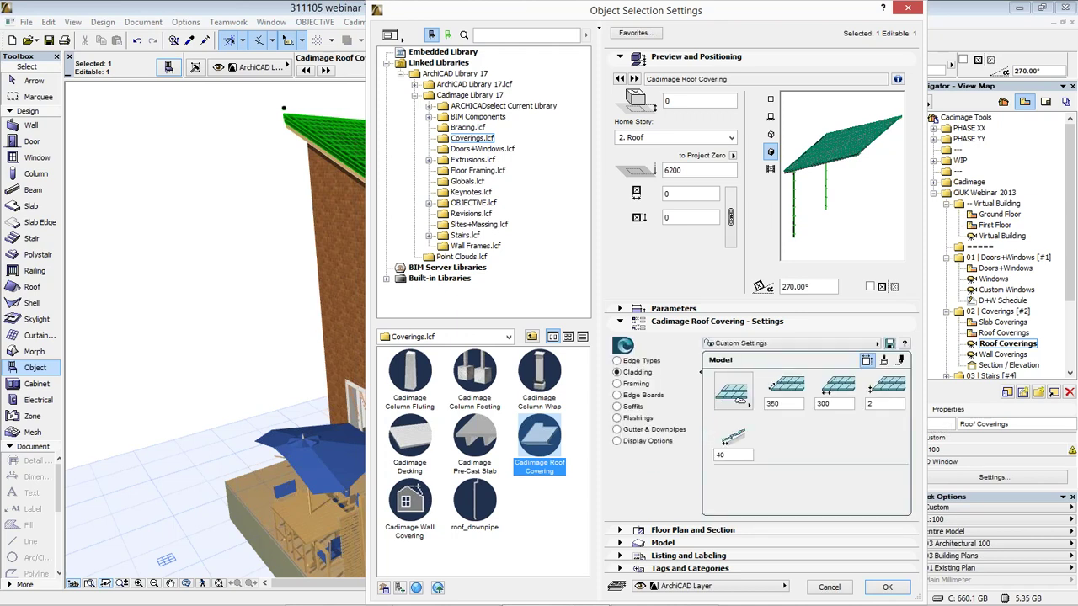
pyautogui.click(731, 409)
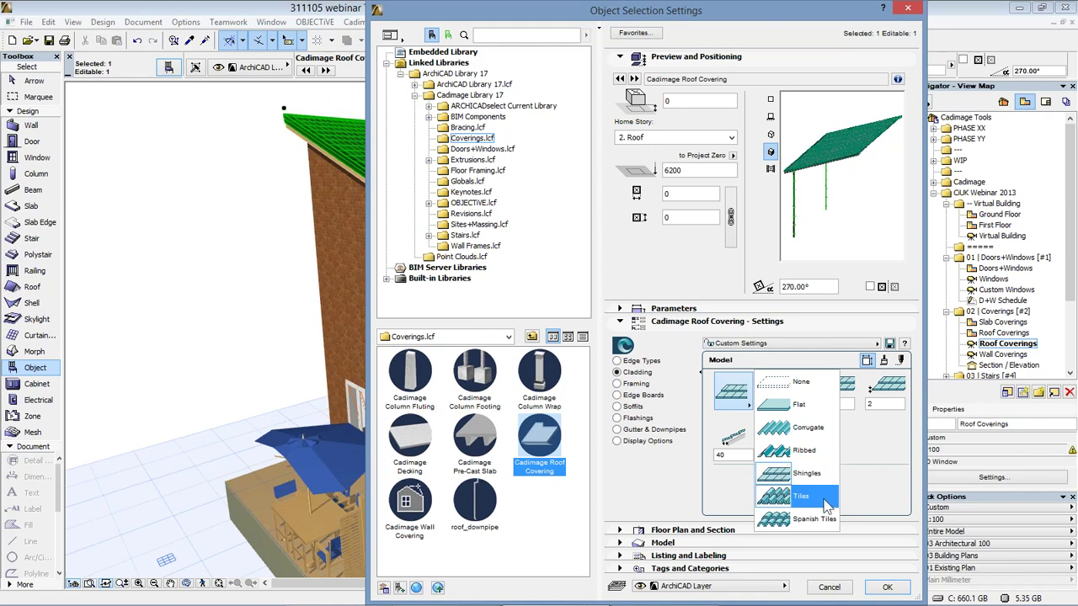
pyautogui.click(805, 461)
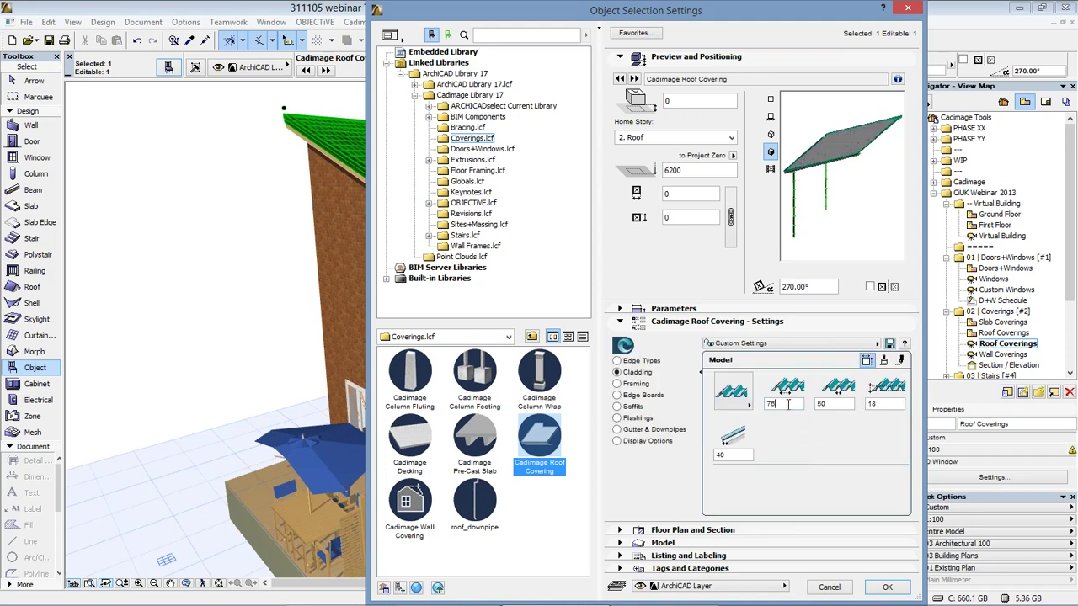
pyautogui.write('450')
pyautogui.write('25')
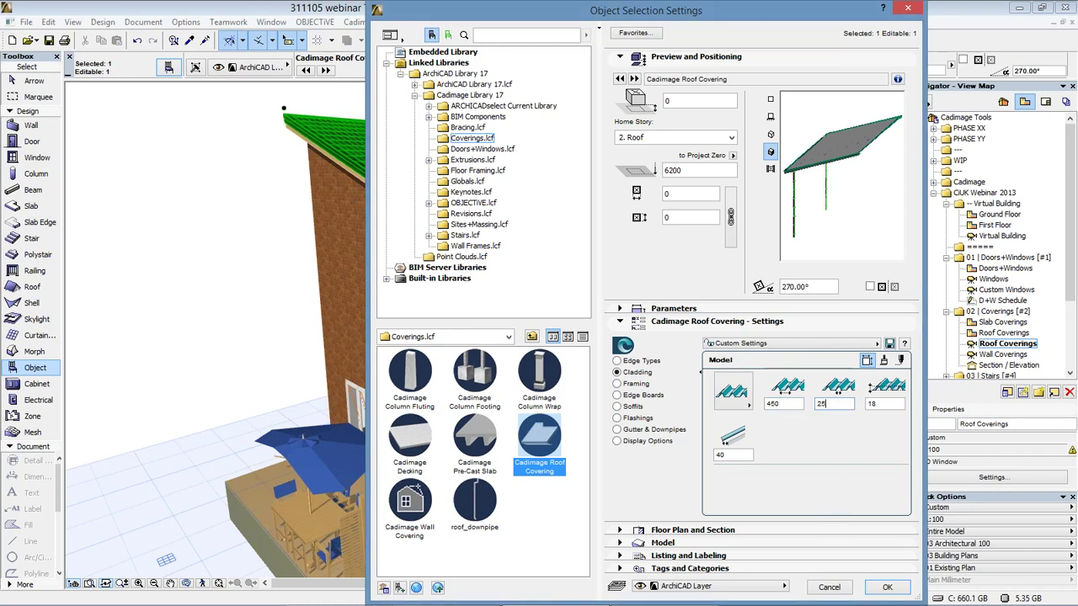
pyautogui.click(873, 404)
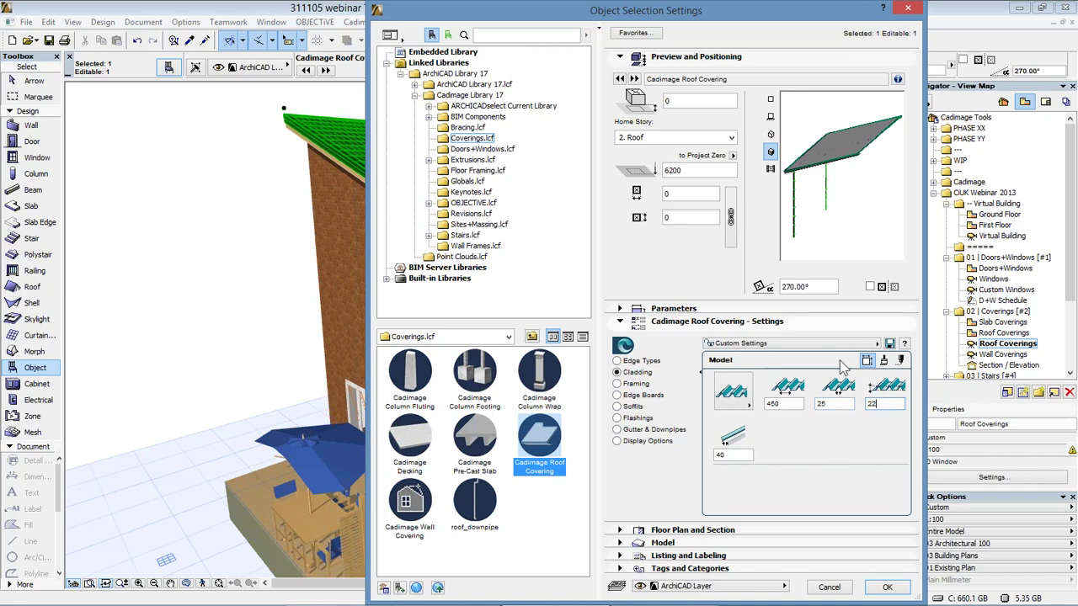
# Set the cladding surface of the roof covering to Mtl-Stainless Steel.
pyautogui.click(883, 359)
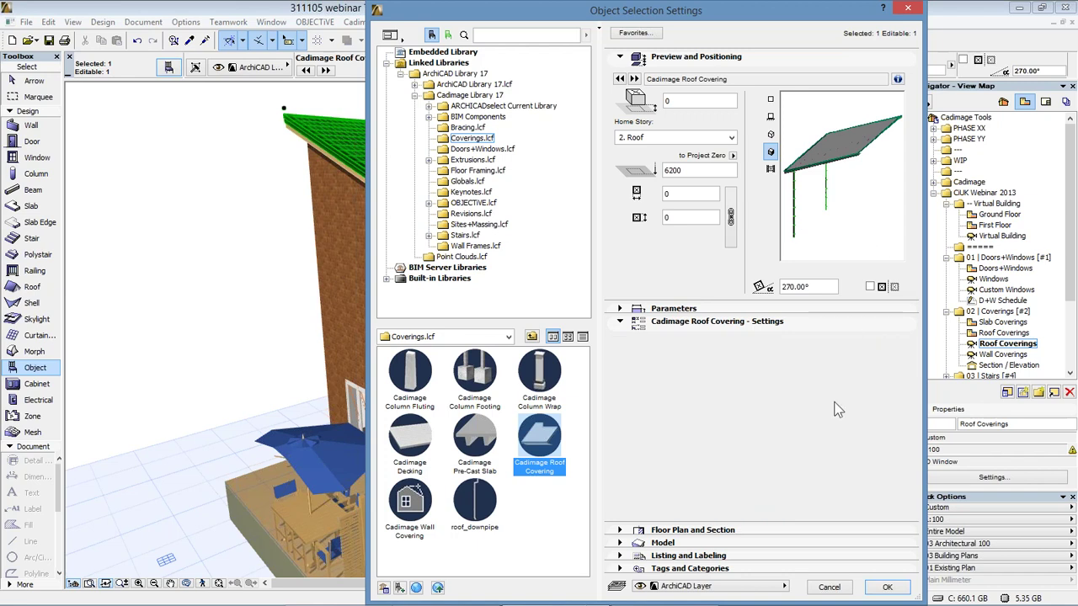
pyautogui.click(751, 384)
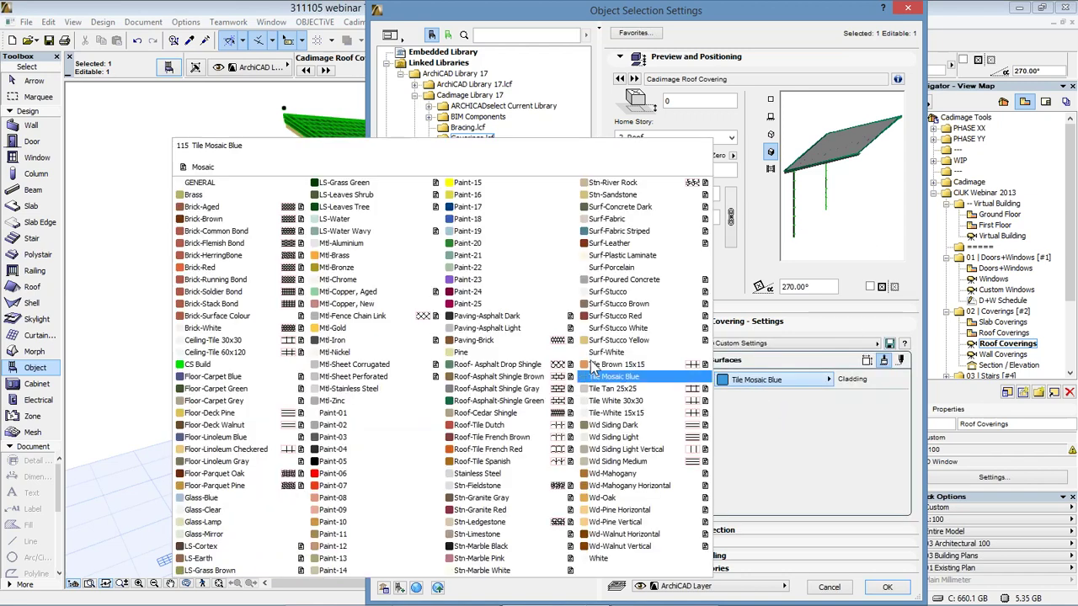
pyautogui.click(373, 391)
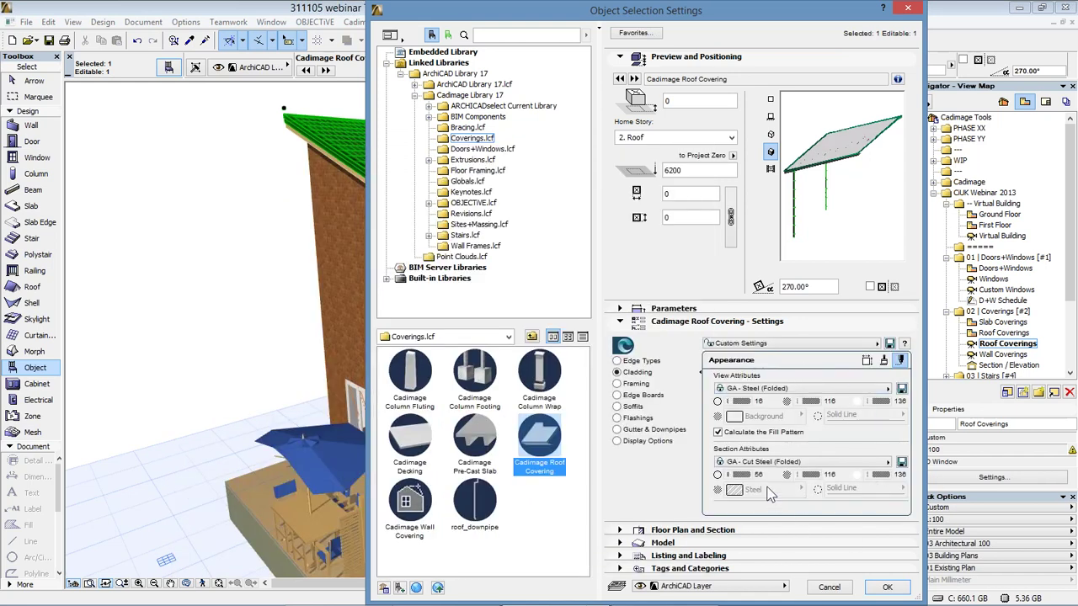
# Set the roof covering's framing member type to Z Section and bring up the Edge Boards fascia board settings.
pyautogui.click(618, 385)
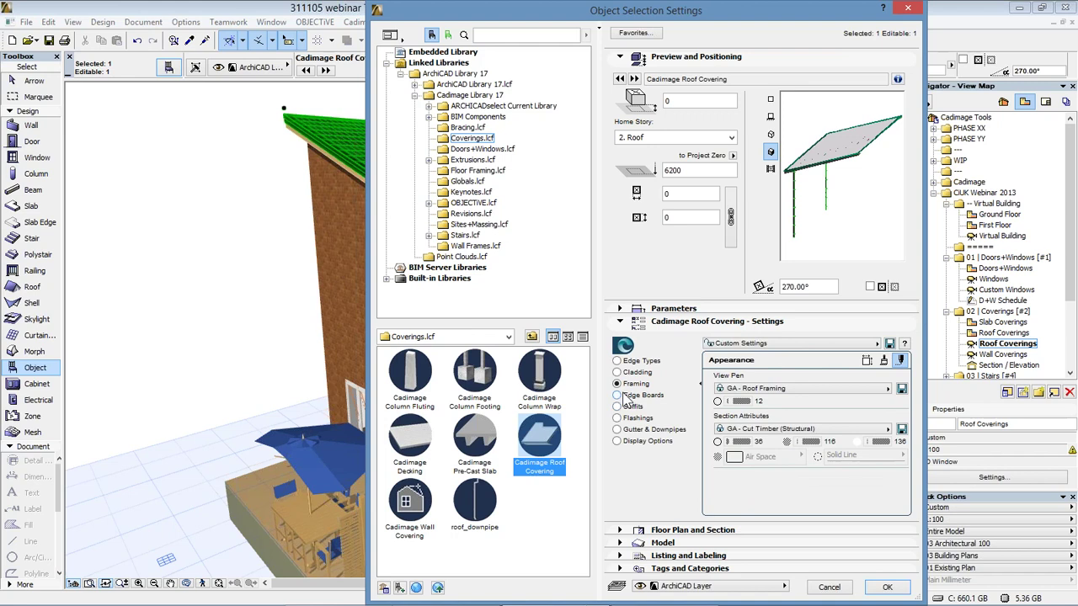
pyautogui.click(867, 360)
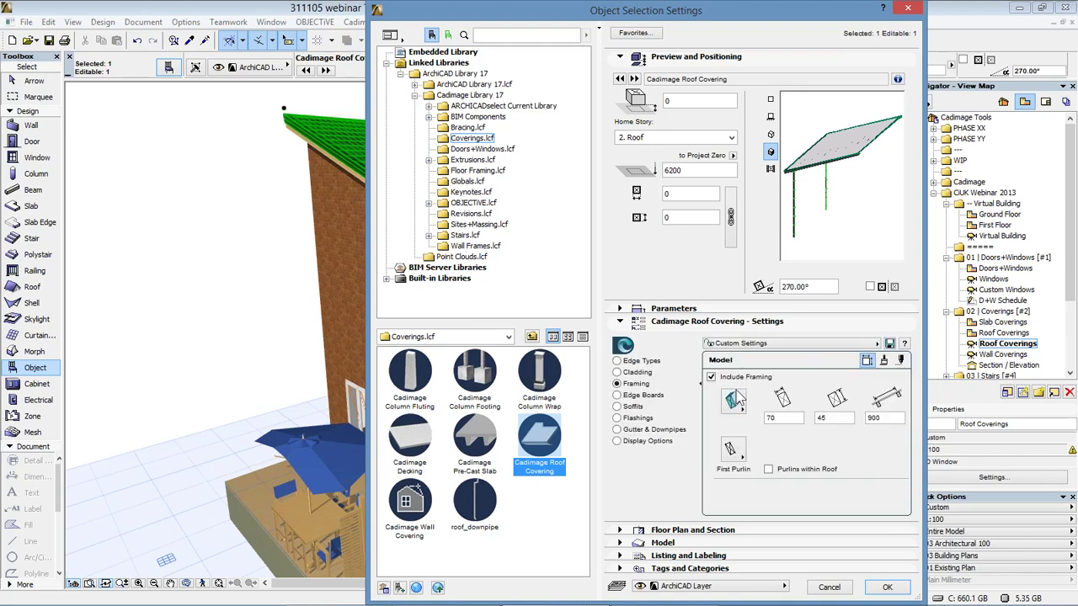
pyautogui.click(735, 401)
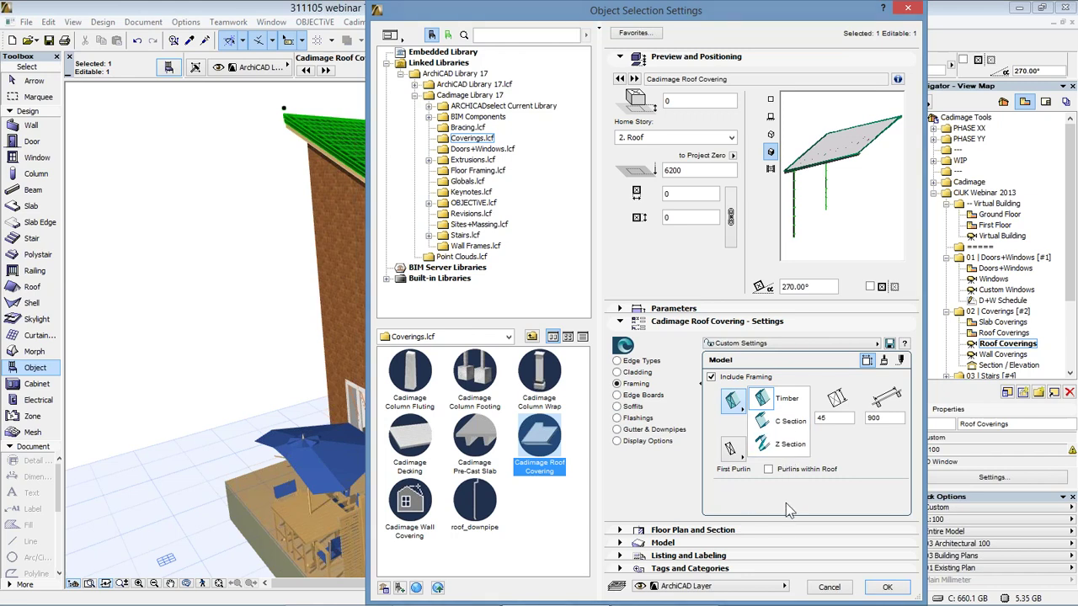
pyautogui.click(790, 445)
pyautogui.click(662, 395)
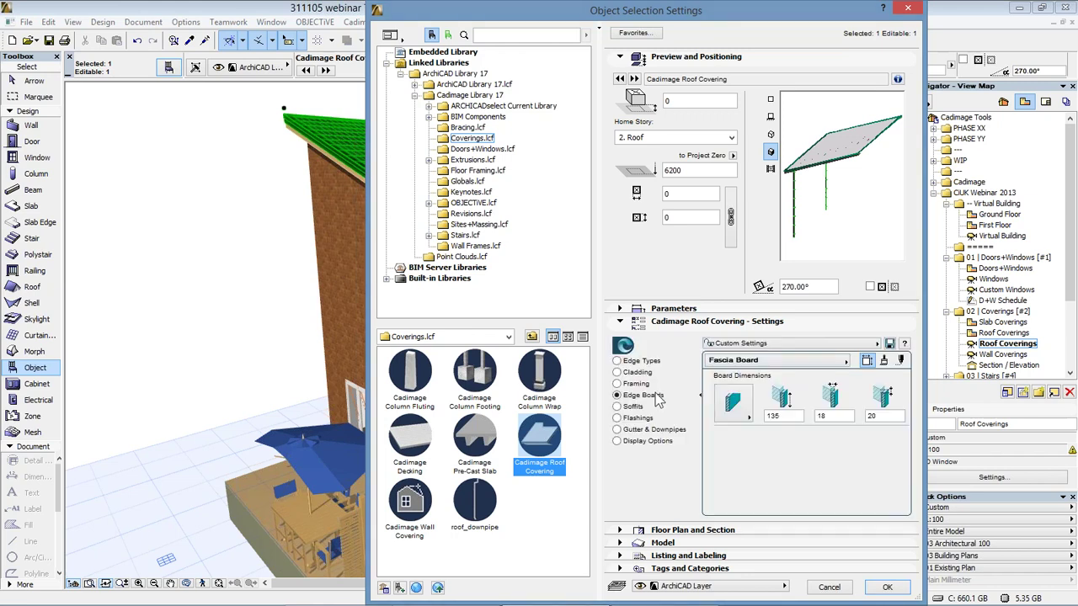
# Add an inner board to the roof covering's fascia and choose the soffit type for its fascia edge.
pyautogui.click(738, 411)
pyautogui.click(775, 416)
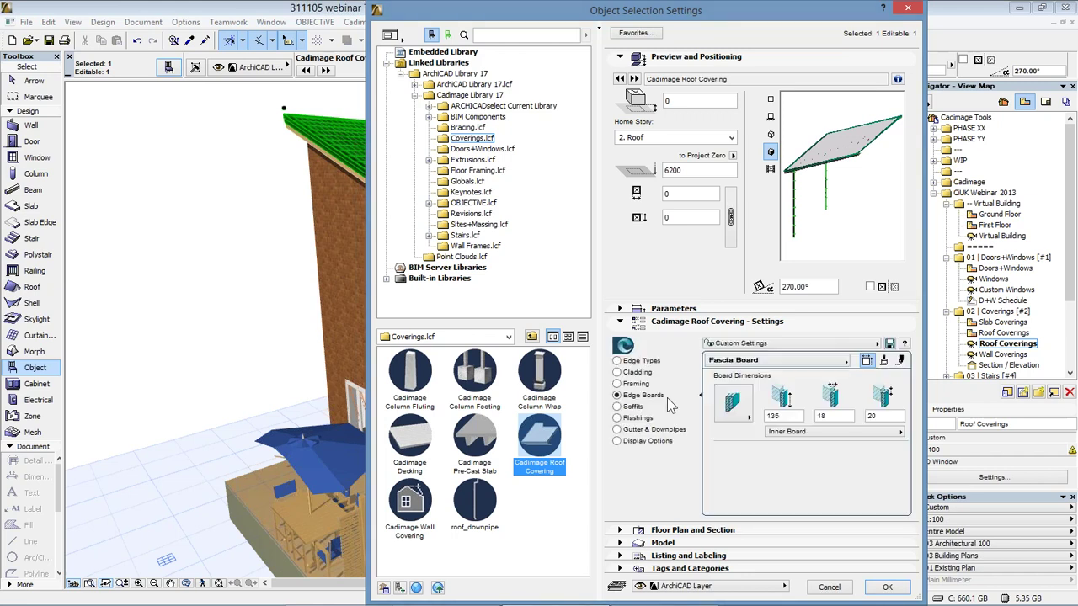
pyautogui.click(633, 407)
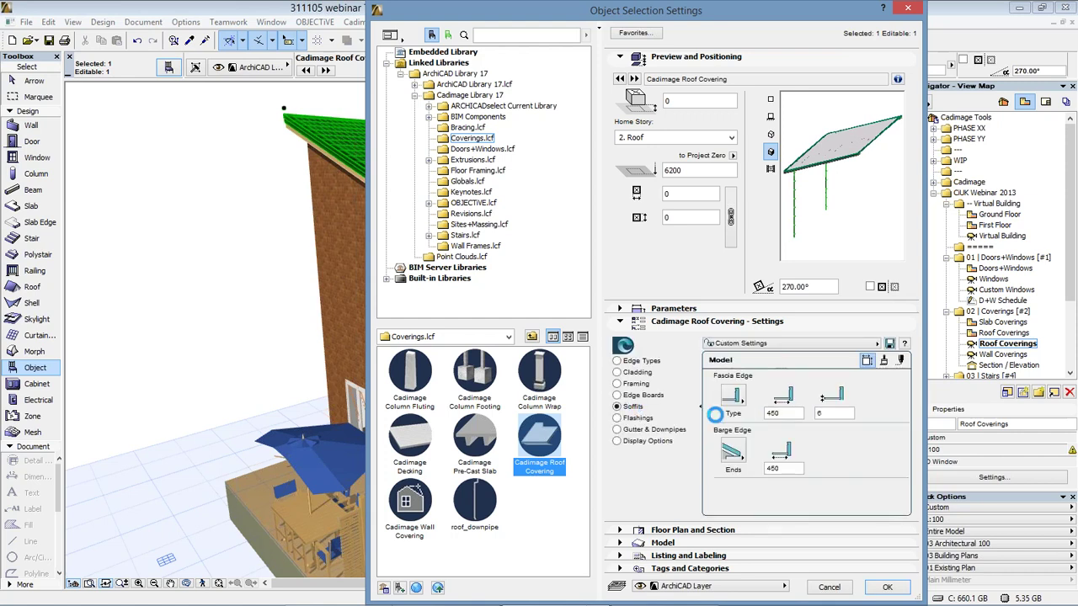
pyautogui.click(739, 402)
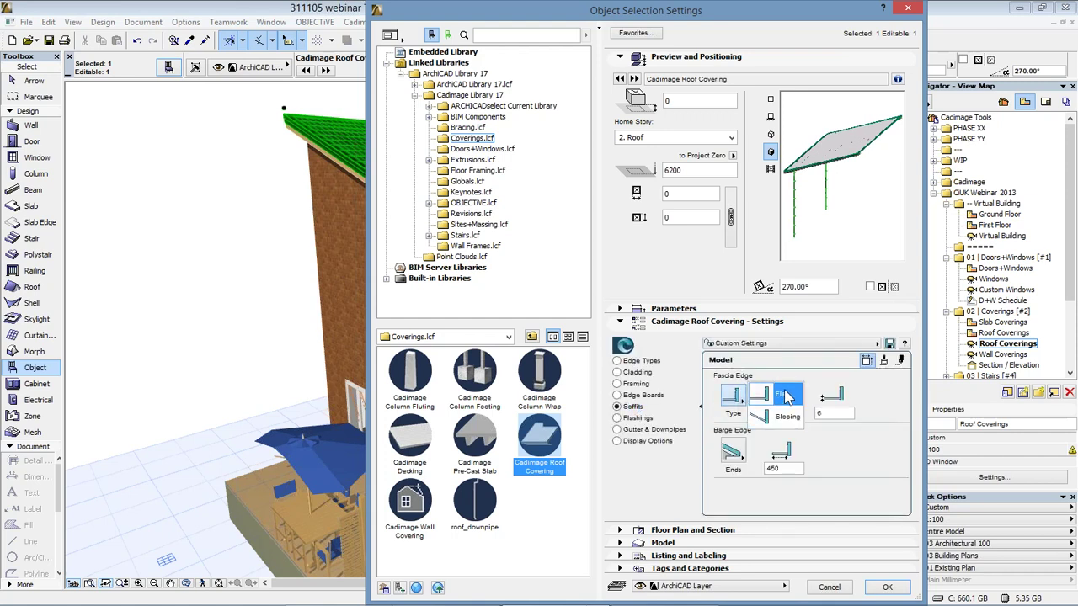
pyautogui.click(785, 398)
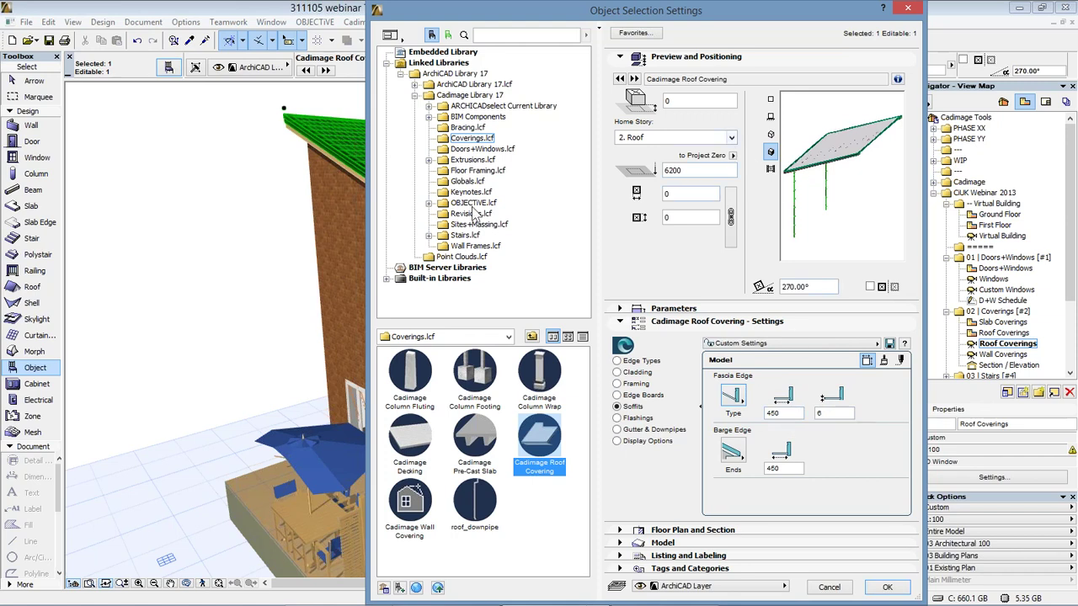
# Set the roof covering's barge flashing profile to Square Rib.
pyautogui.click(629, 418)
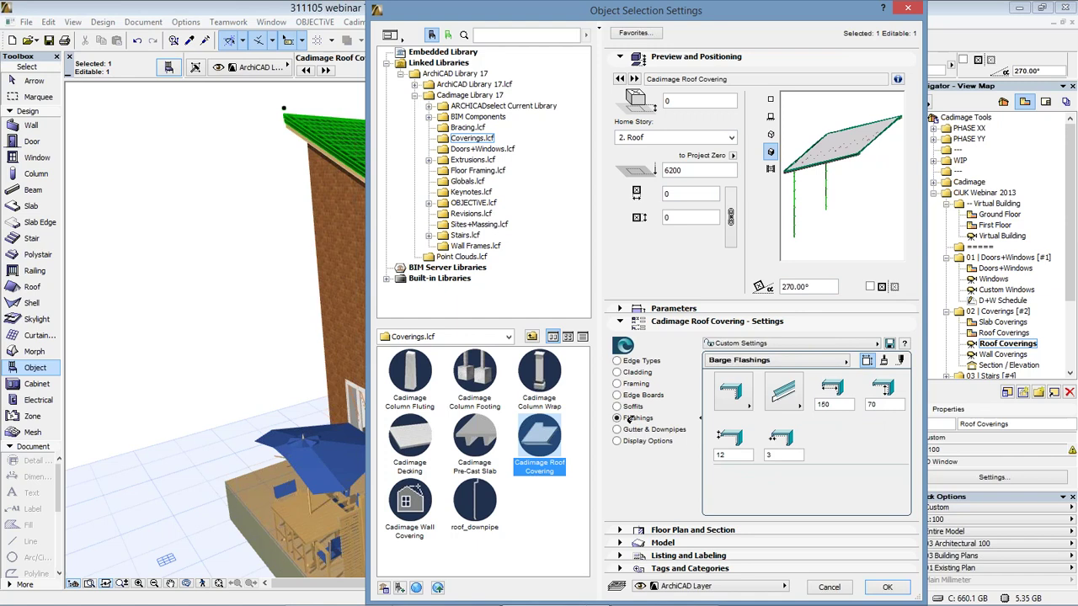
pyautogui.click(743, 406)
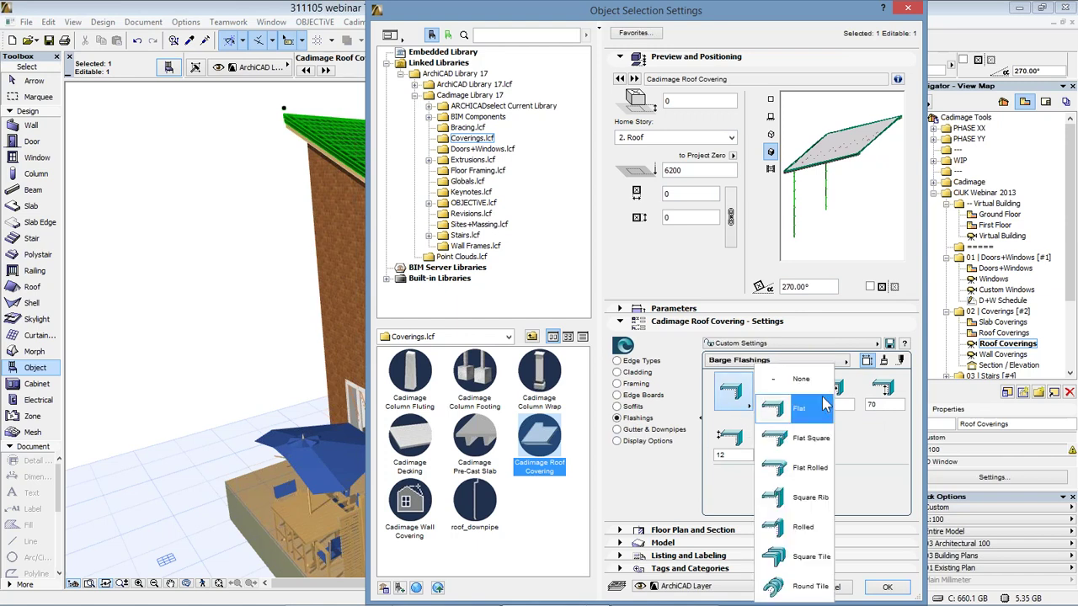
pyautogui.click(823, 501)
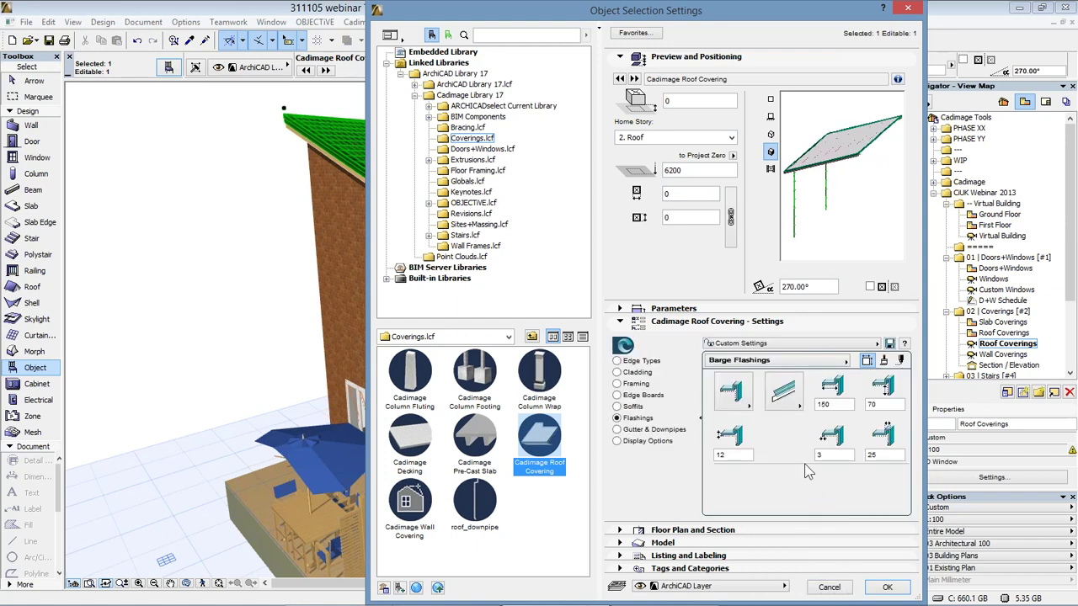
# Give the roof covering rectangular downpipes and set its gutter type to Concealed.
pyautogui.click(648, 429)
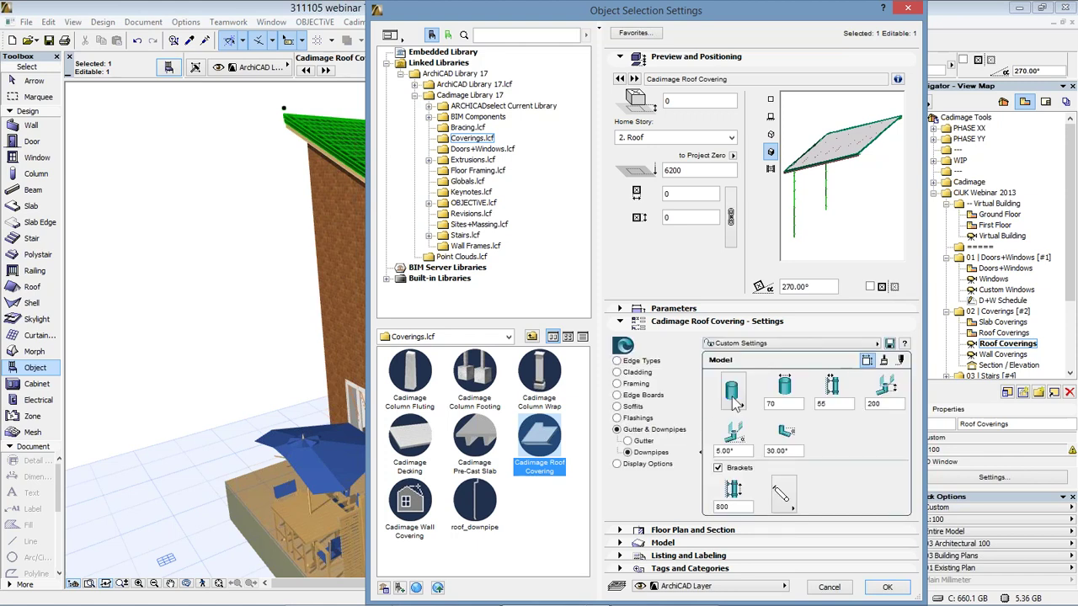
pyautogui.click(735, 402)
pyautogui.click(779, 412)
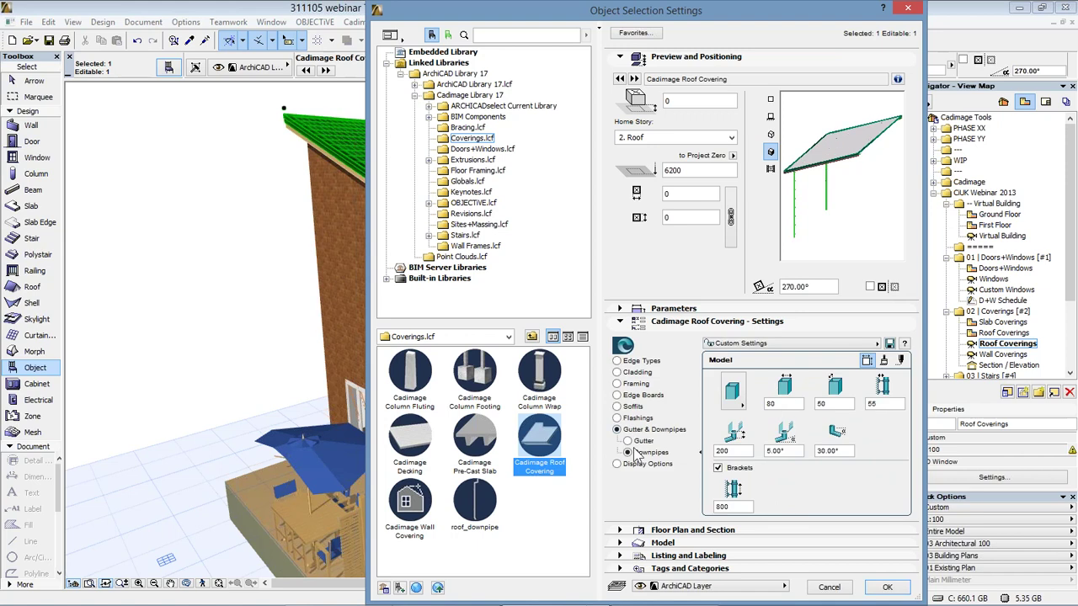
pyautogui.click(628, 440)
pyautogui.click(748, 398)
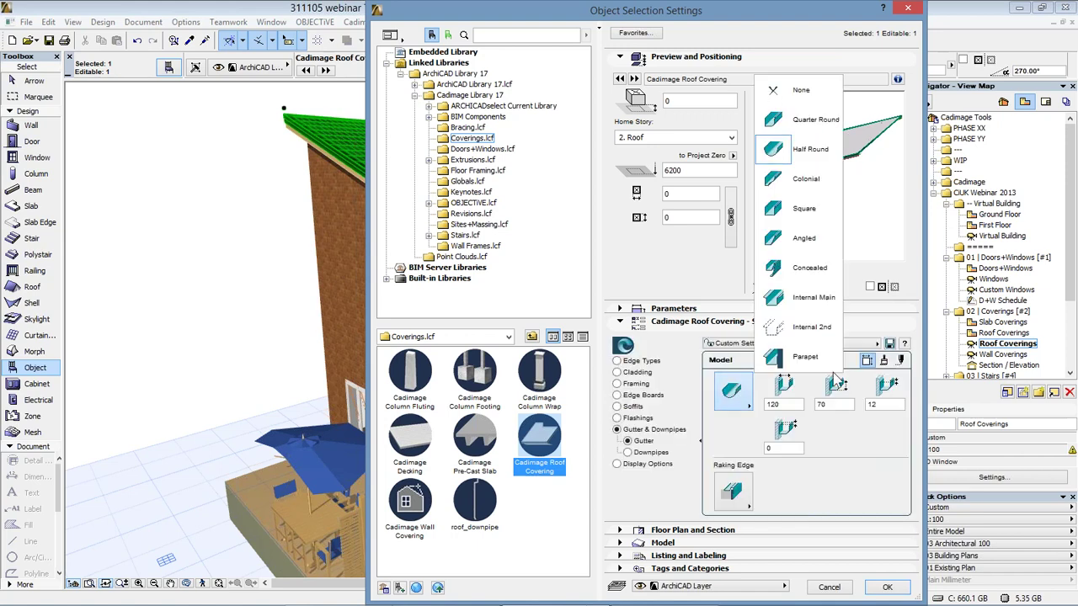
pyautogui.click(807, 268)
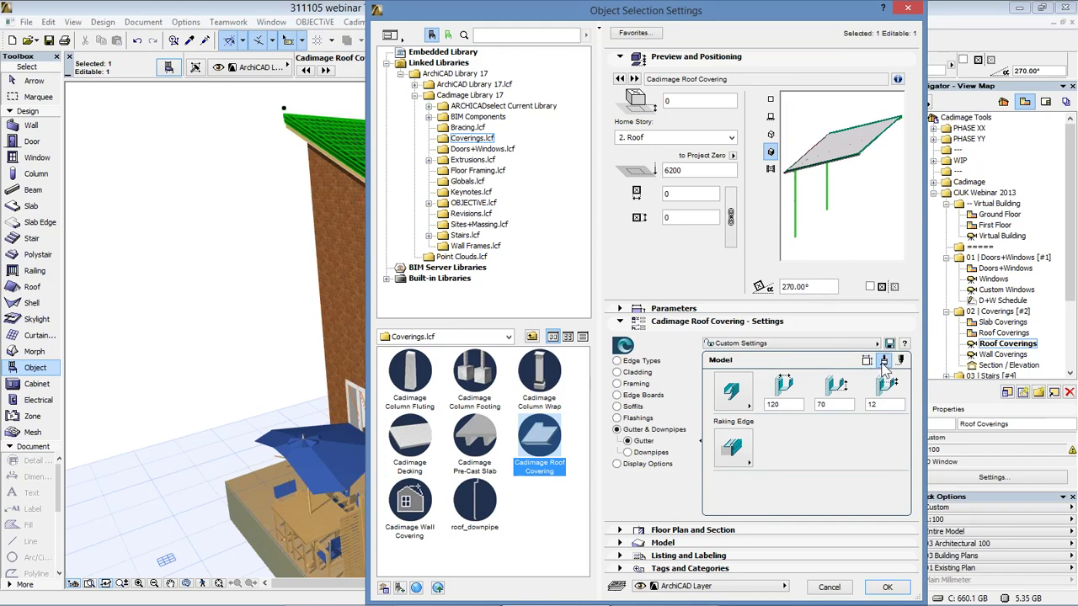
# Set the gutter surface to Paint-15 and the downpipe surface to Paint-18.
pyautogui.click(883, 360)
pyautogui.click(739, 381)
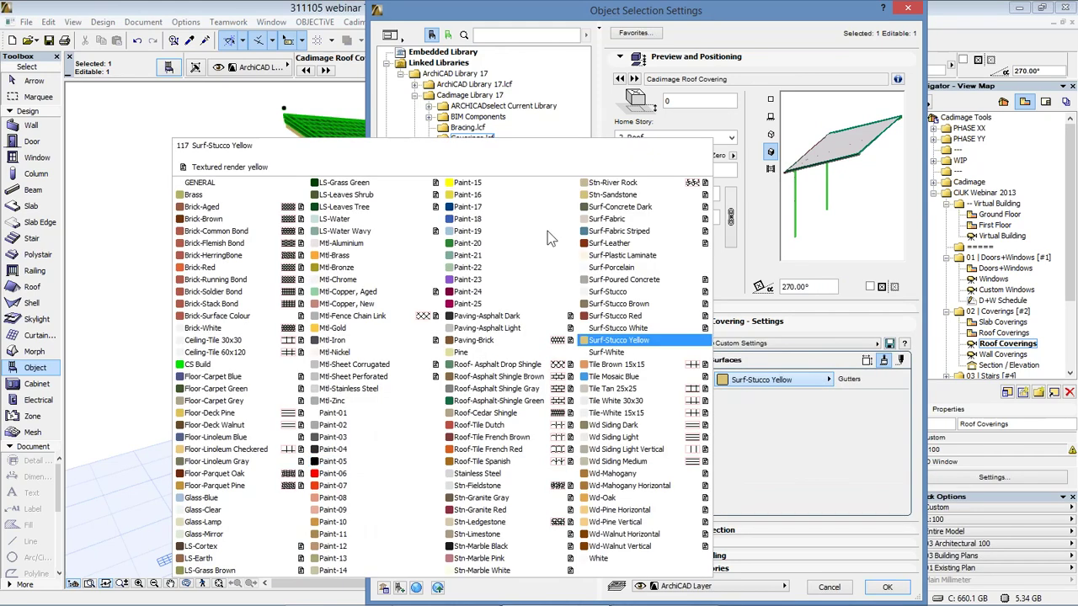
pyautogui.click(504, 182)
pyautogui.click(636, 452)
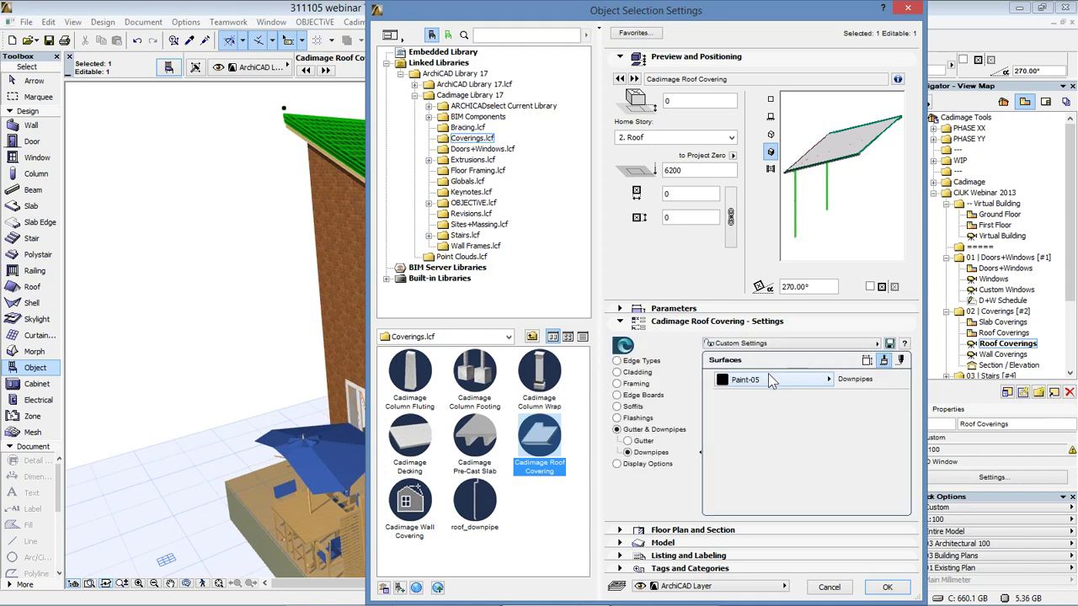
pyautogui.click(769, 379)
pyautogui.click(534, 231)
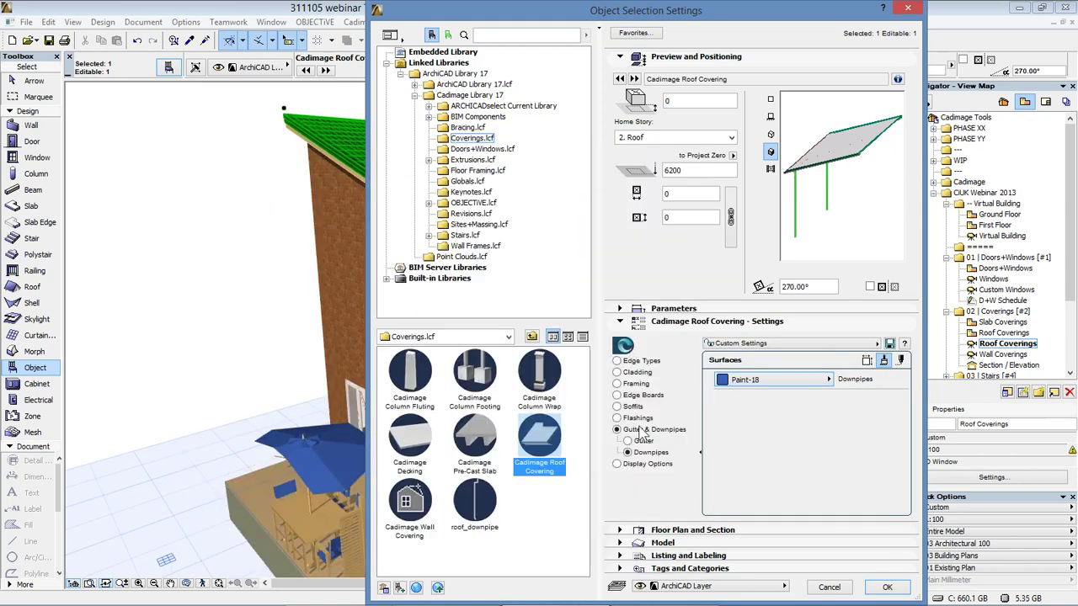
# Set the linked flashings, edge tiles and valley flashings surfaces to Paint-20, then apply the roof covering settings and deselect it.
pyautogui.click(638, 418)
pyautogui.click(782, 400)
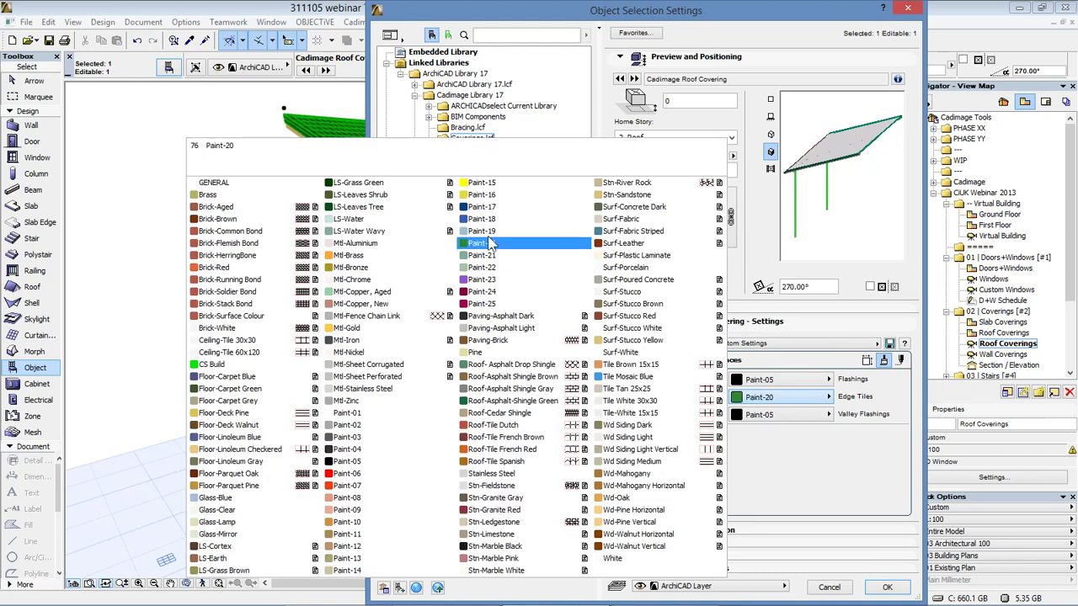
pyautogui.click(485, 244)
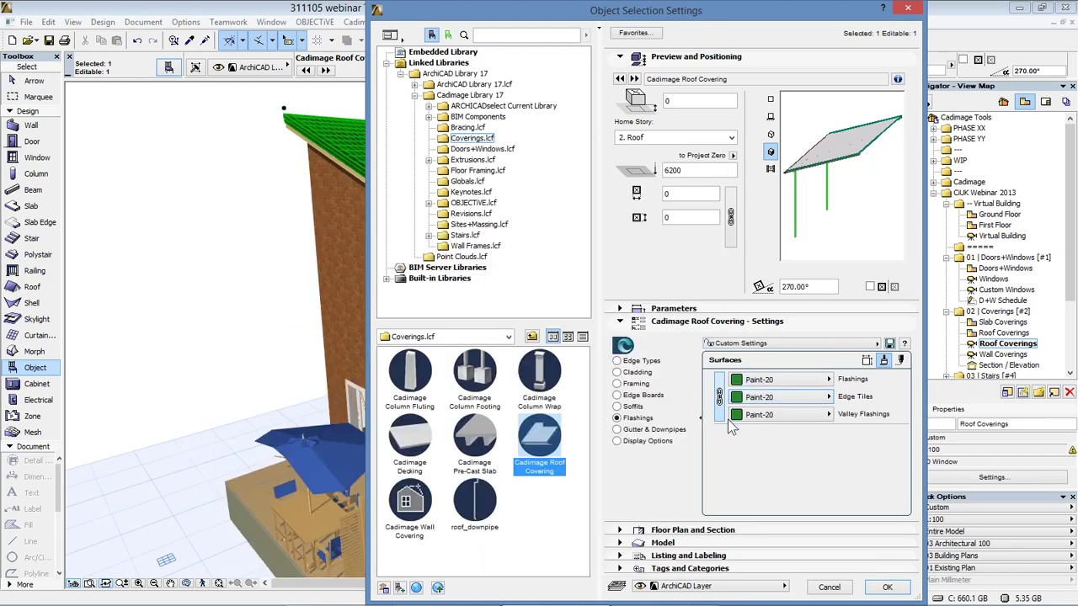
pyautogui.click(638, 442)
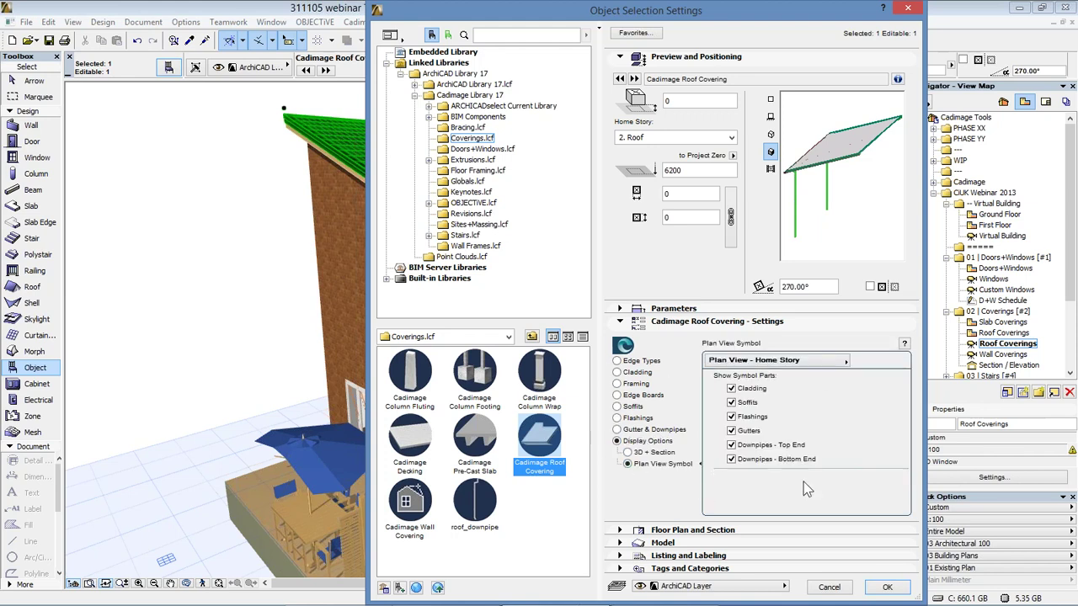
pyautogui.click(887, 587)
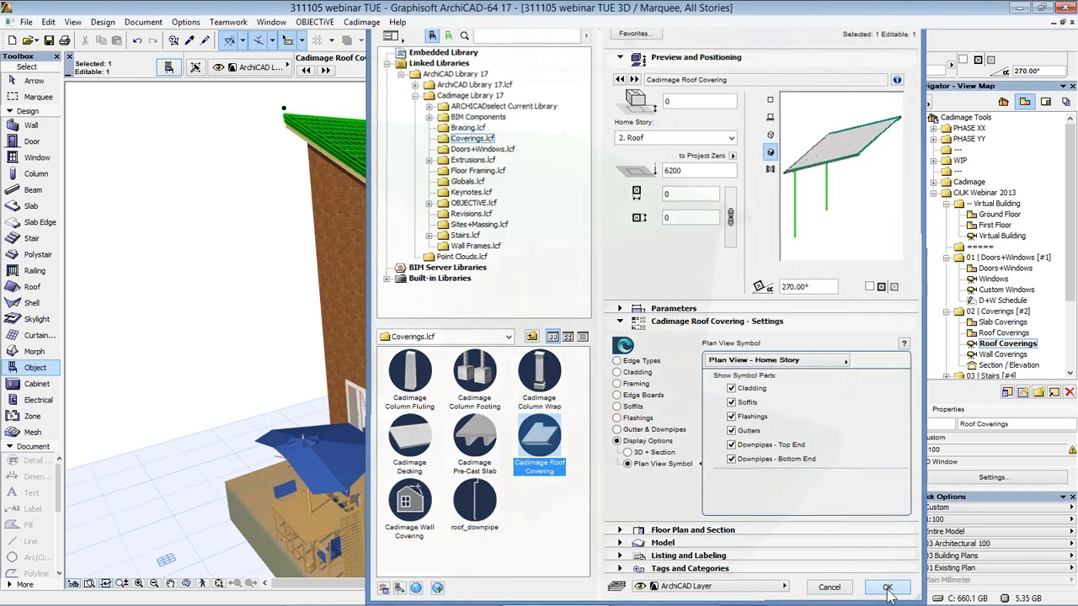
pyautogui.press('Escape')
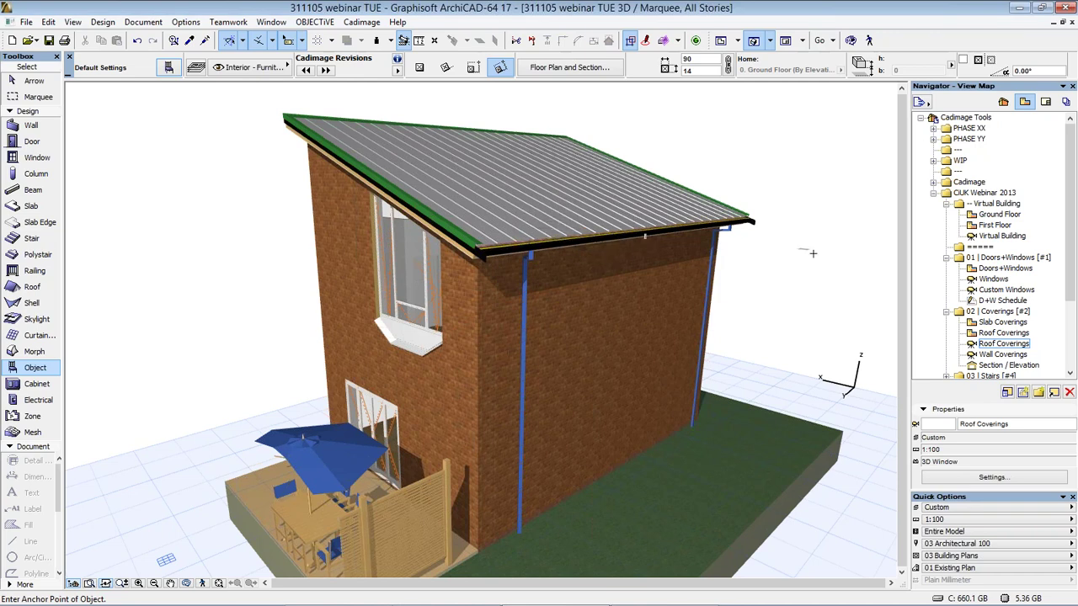
# Open the Wall Coverings view, bring up the settings of the front wall's covering and examine the main cladding types.
pyautogui.doubleClick(994, 355)
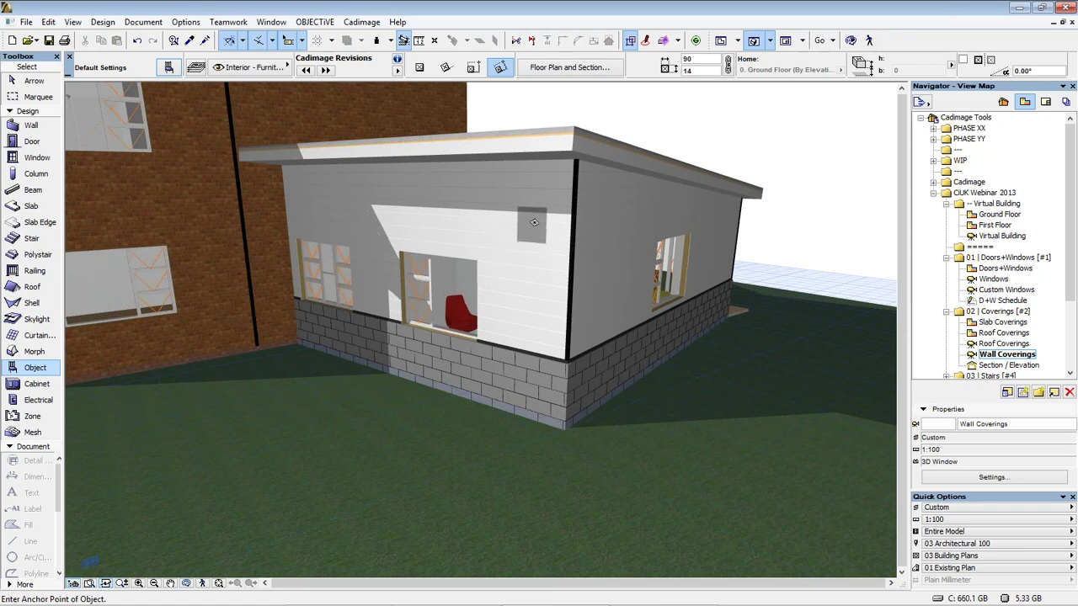
pyautogui.click(531, 250)
pyautogui.click(532, 250)
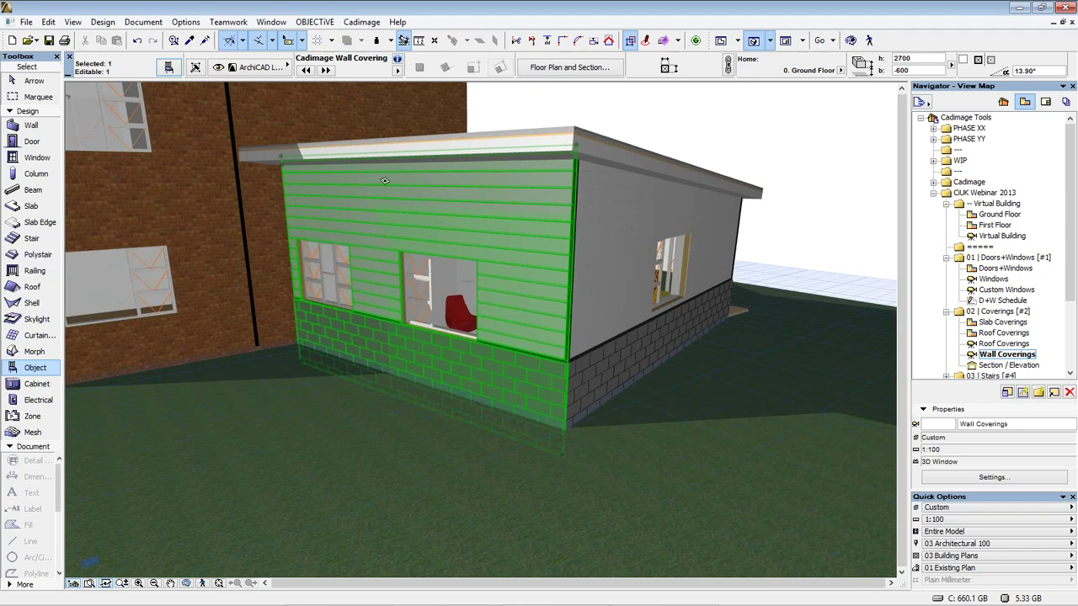
pyautogui.click(403, 41)
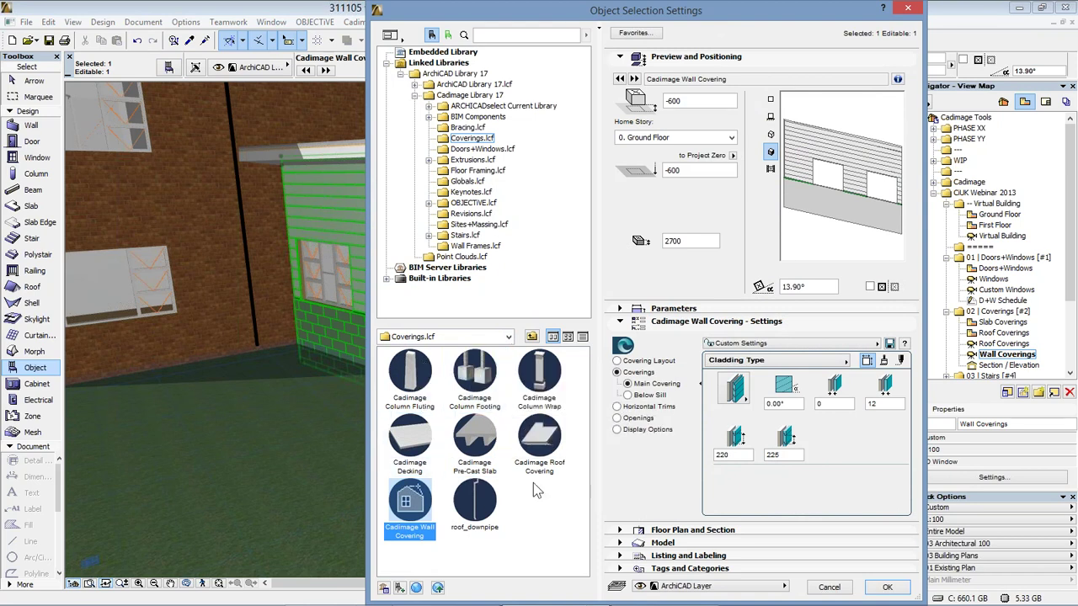
pyautogui.click(736, 390)
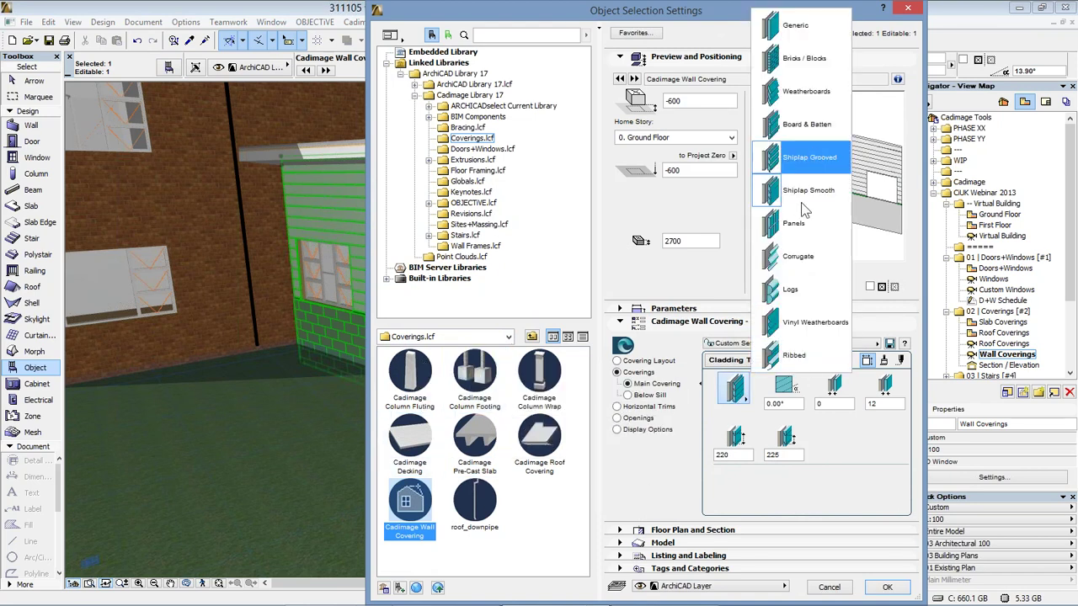
pyautogui.click(655, 385)
# Split the wall covering into regions below sill, above head and above openings, with the head height set to 2800.
pyautogui.click(617, 360)
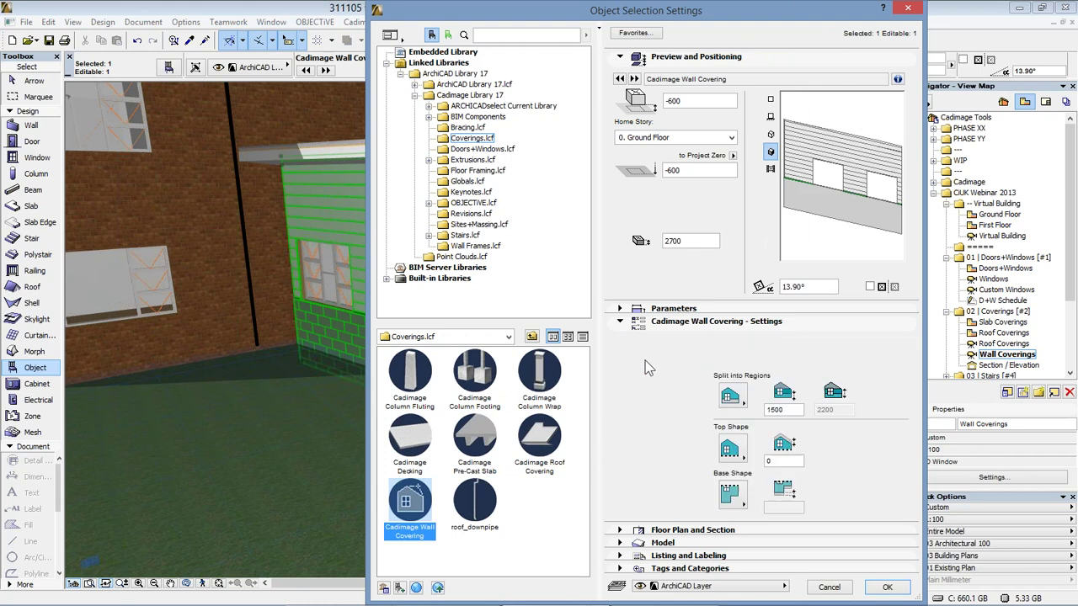
pyautogui.click(730, 396)
pyautogui.click(799, 285)
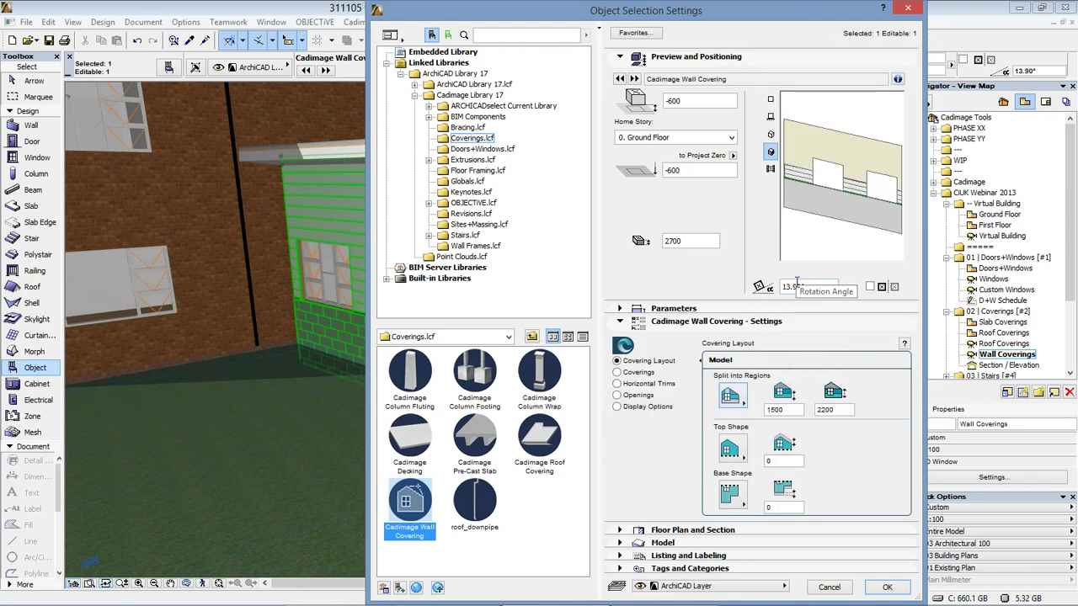
pyautogui.doubleClick(836, 410)
pyautogui.write('2800')
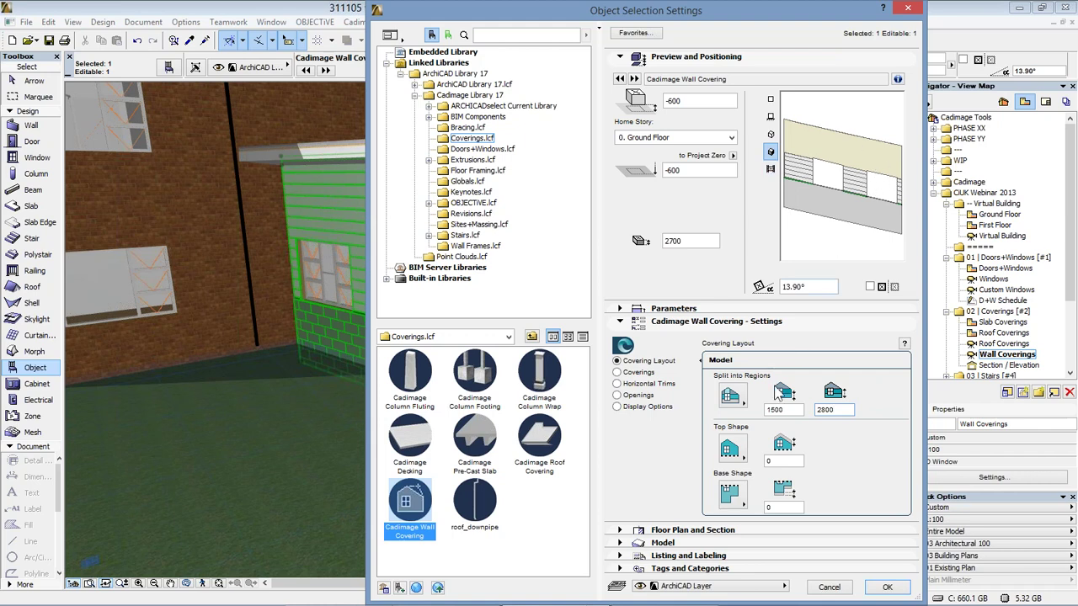
# Set the cladding type of the wall covering's Above Openings region to Logs.
pyautogui.click(642, 372)
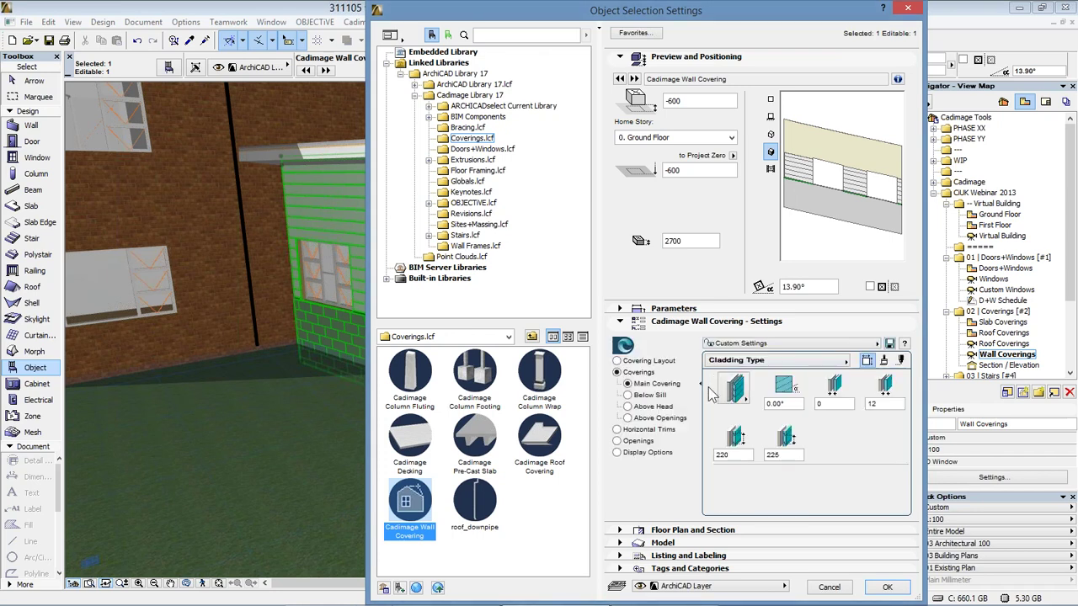
pyautogui.click(641, 419)
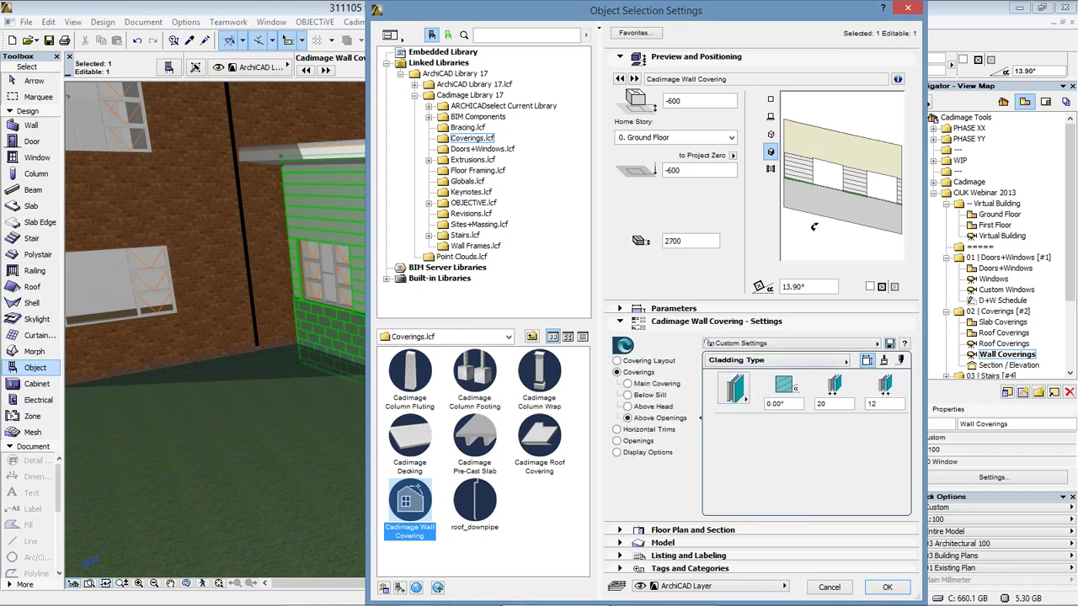
pyautogui.click(730, 389)
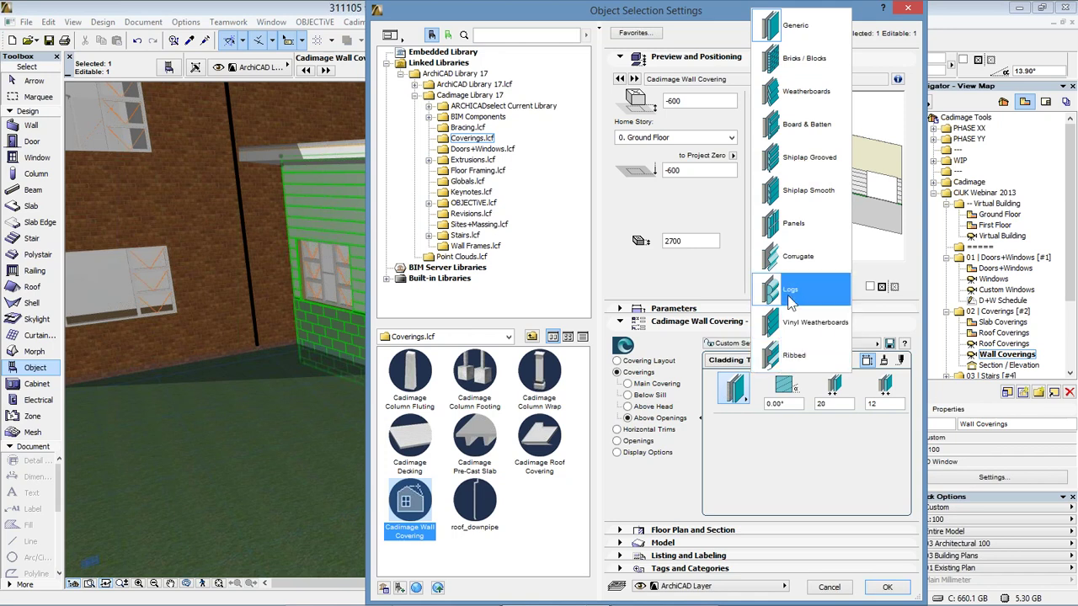
pyautogui.click(785, 290)
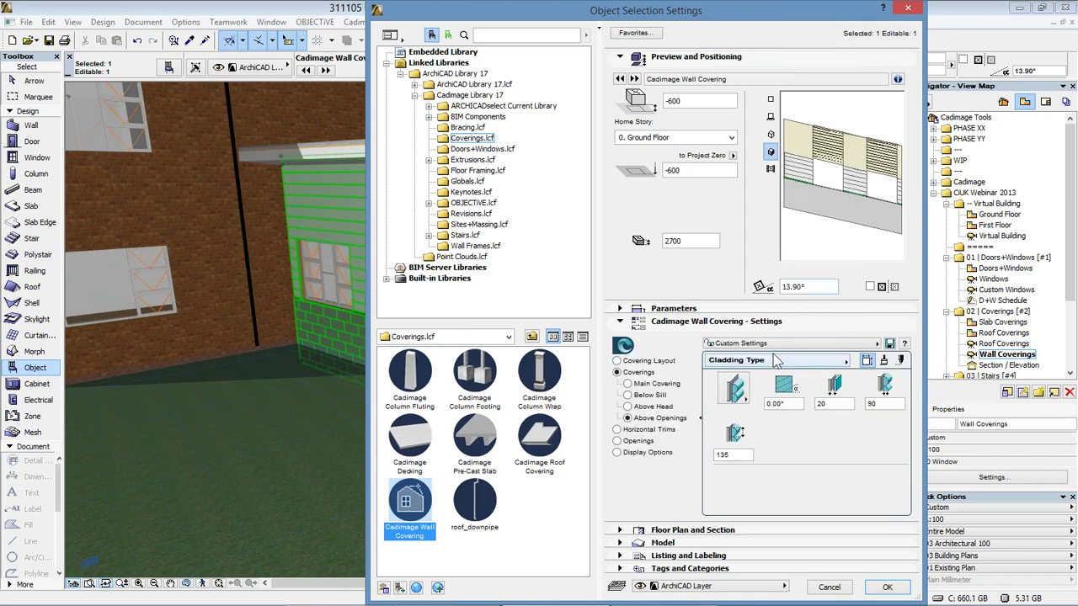
# Set the log cladding above the openings to an offset of 0 and a thickness of 140.
pyautogui.doubleClick(842, 405)
pyautogui.write('0')
pyautogui.click(880, 404)
pyautogui.doubleClick(884, 404)
pyautogui.write('1')
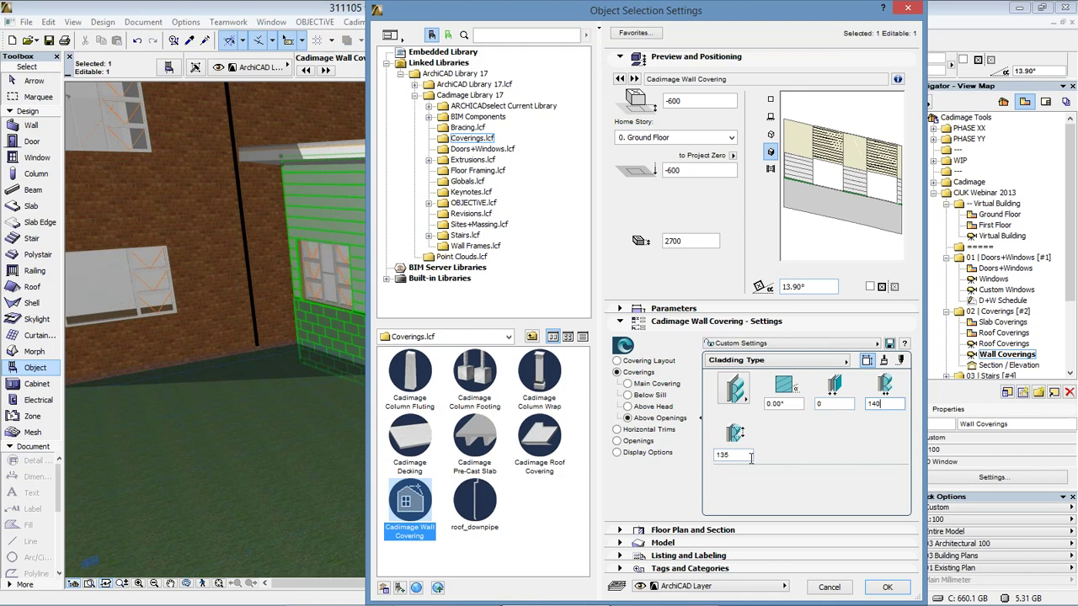
pyautogui.click(739, 470)
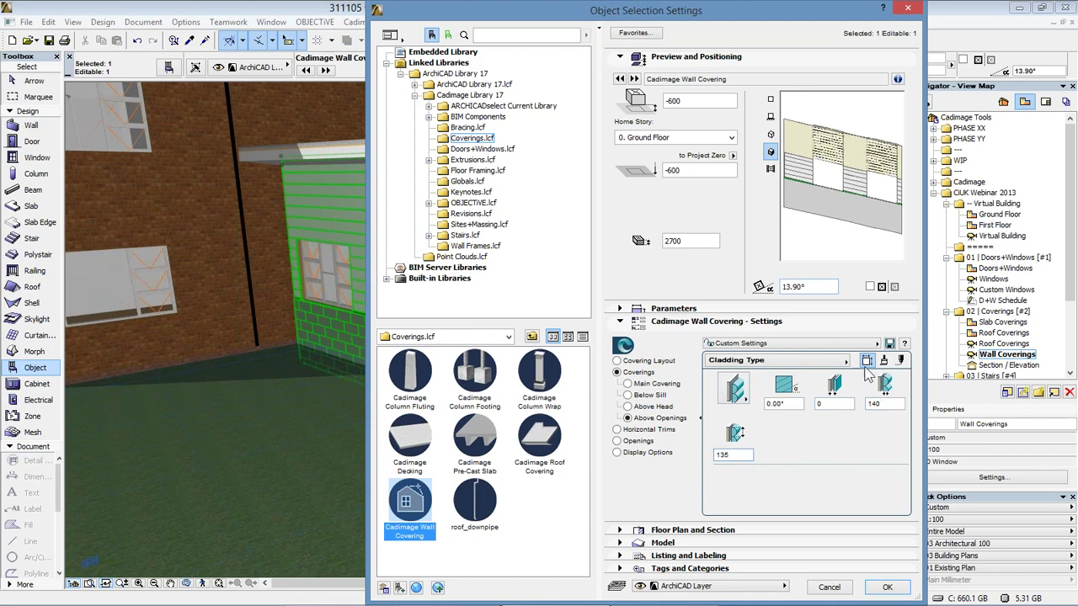
# Set the cladding surface of the Above Openings region to Wd-Oak.
pyautogui.click(883, 360)
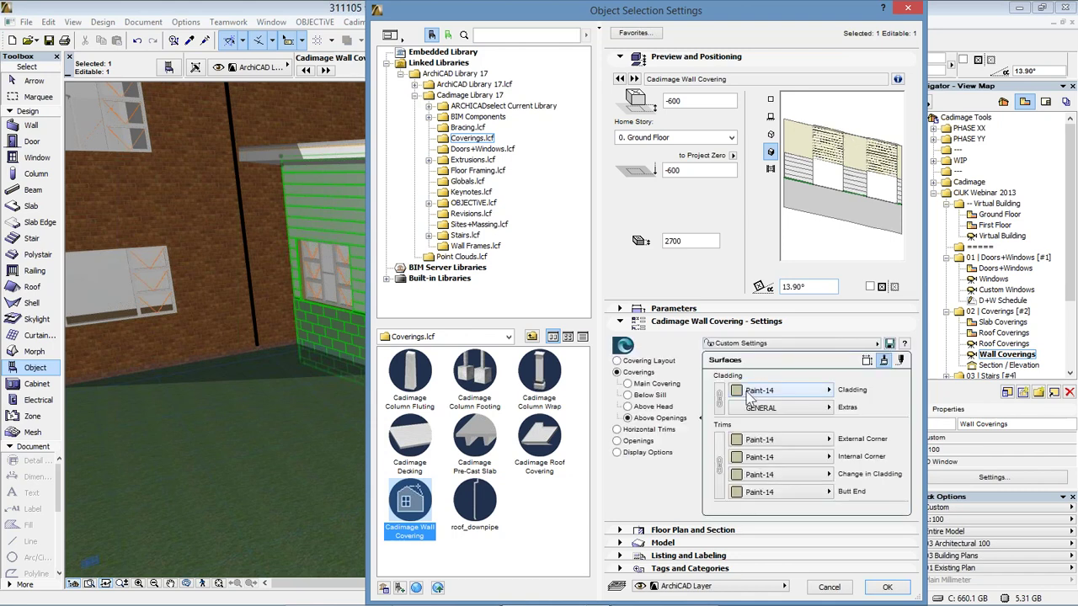
pyautogui.click(748, 393)
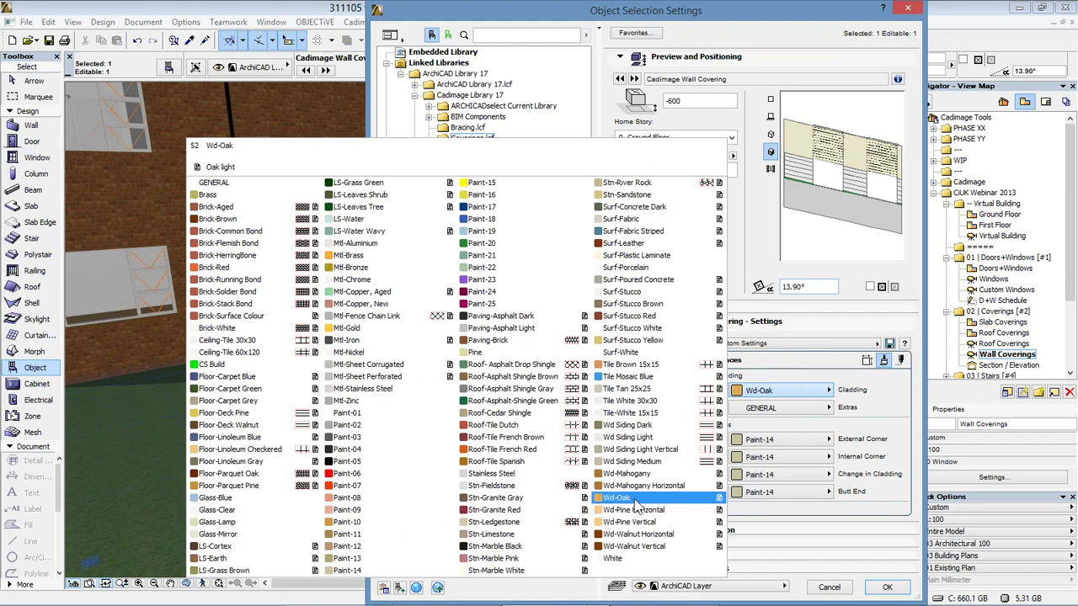
pyautogui.click(638, 503)
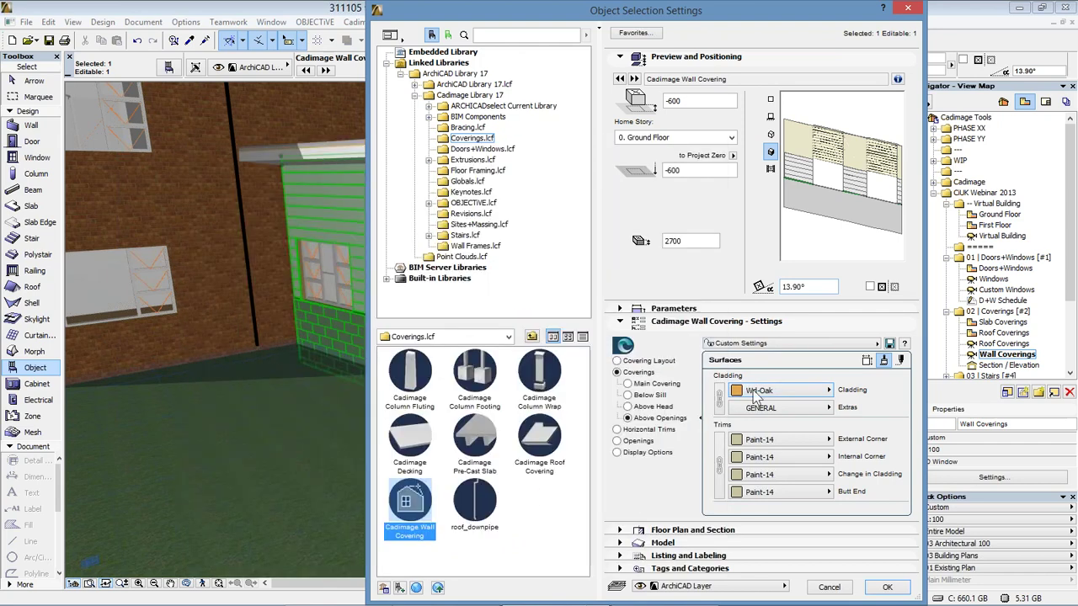
# Set the wall covering's Above Head region to Panels cladding with a panel height and width of 450.
pyautogui.click(637, 408)
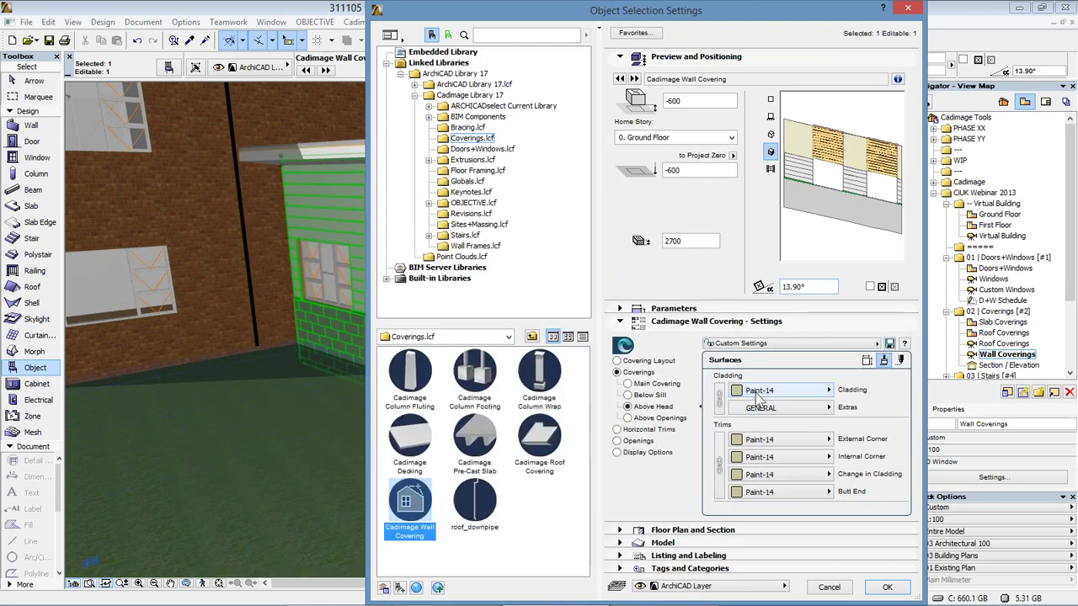
pyautogui.click(867, 360)
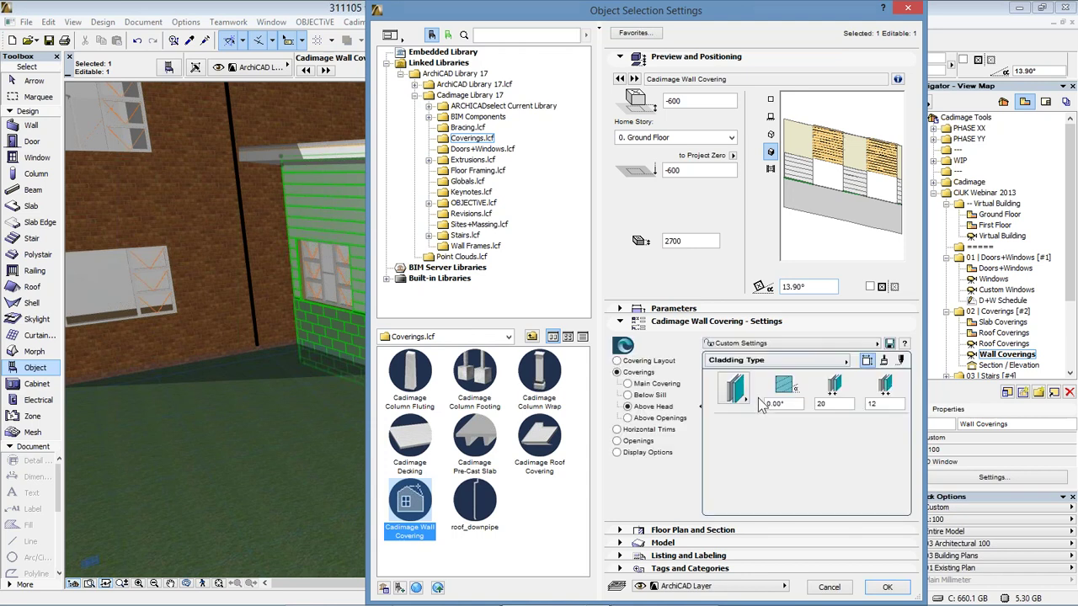
pyautogui.click(735, 390)
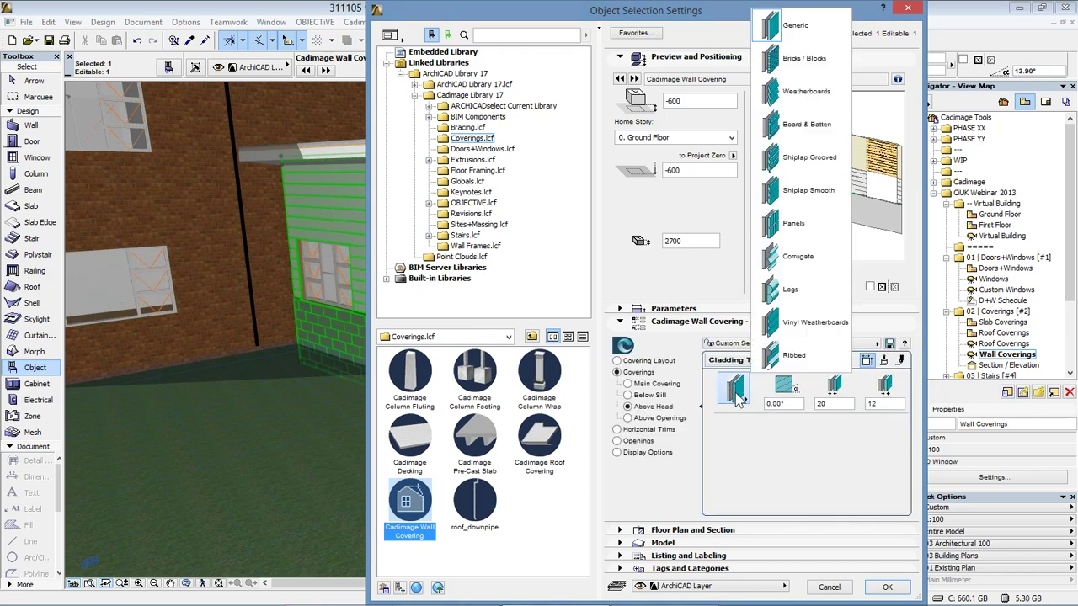
pyautogui.click(800, 322)
pyautogui.press('Tab')
pyautogui.write('4')
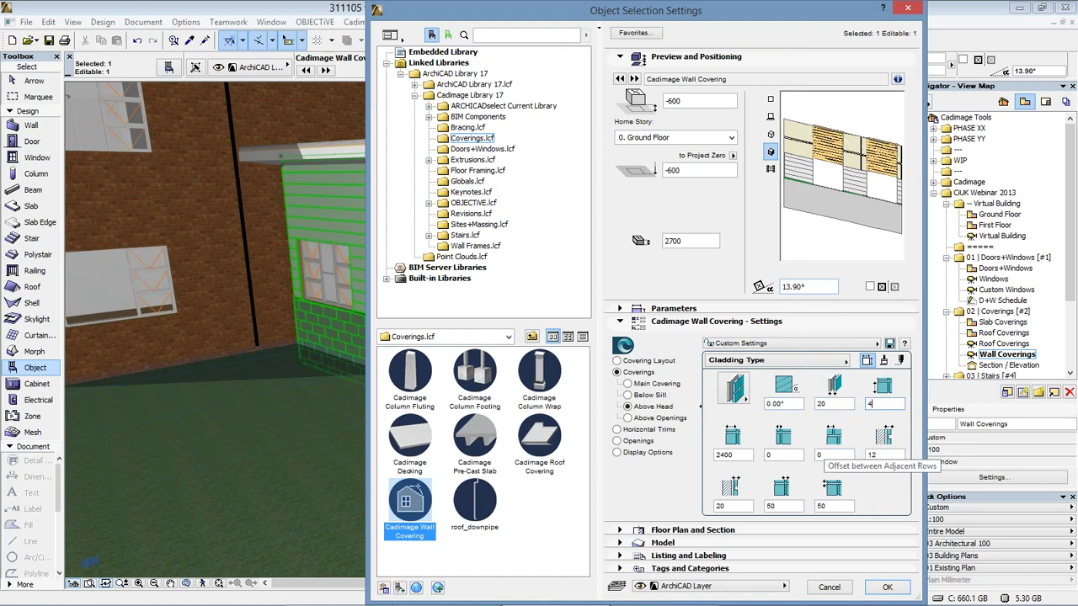
pyautogui.press('Tab')
pyautogui.write('450')
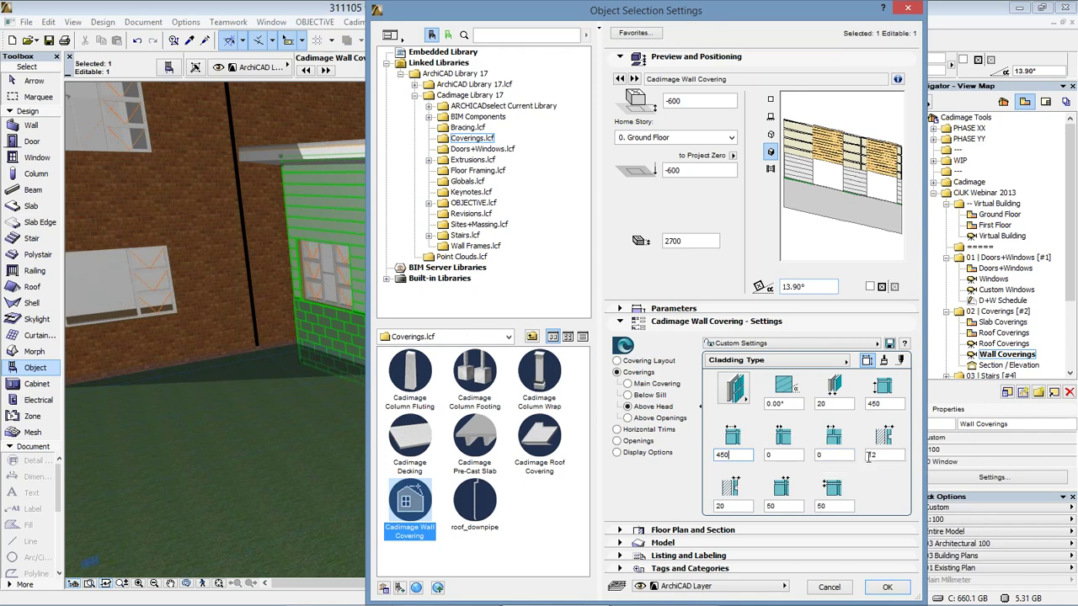
# Set the cladding surface of the Above Head region to Tile Mosaic Blue and apply the wall covering settings.
pyautogui.click(885, 361)
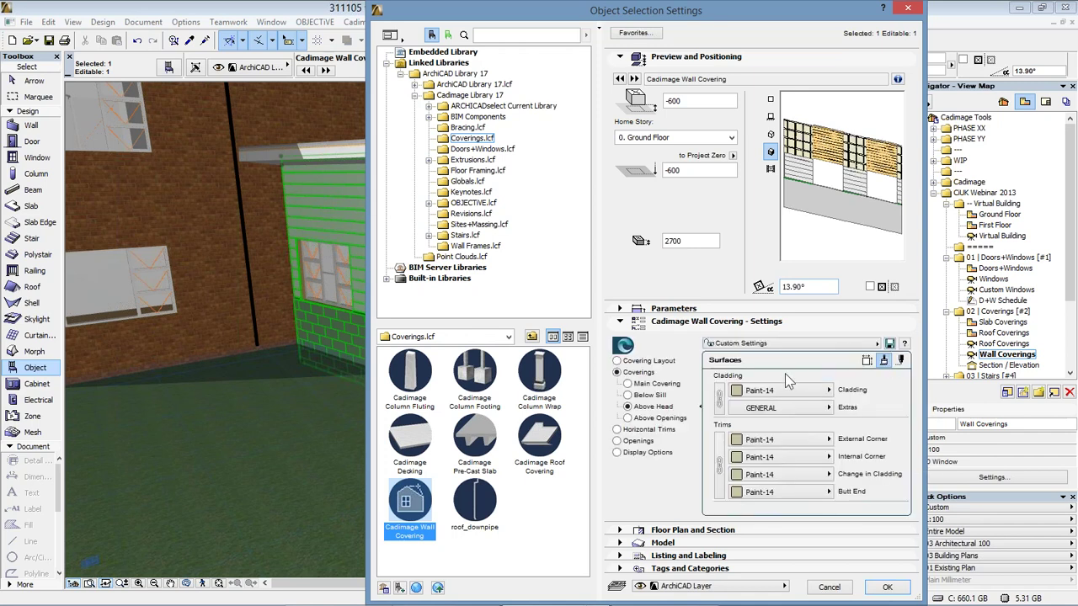
pyautogui.click(809, 390)
pyautogui.click(634, 377)
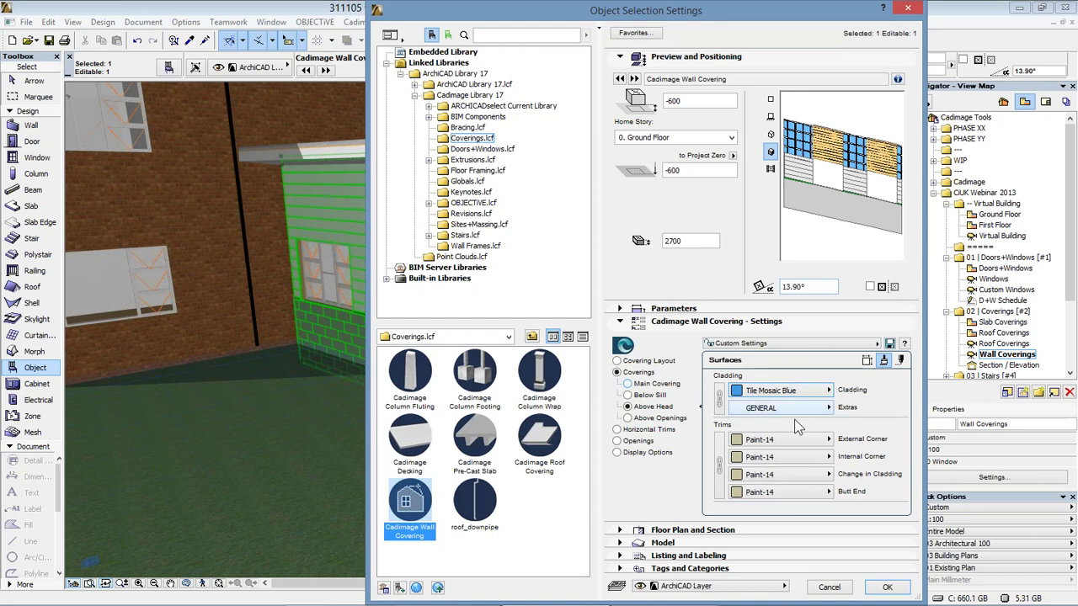
pyautogui.click(882, 588)
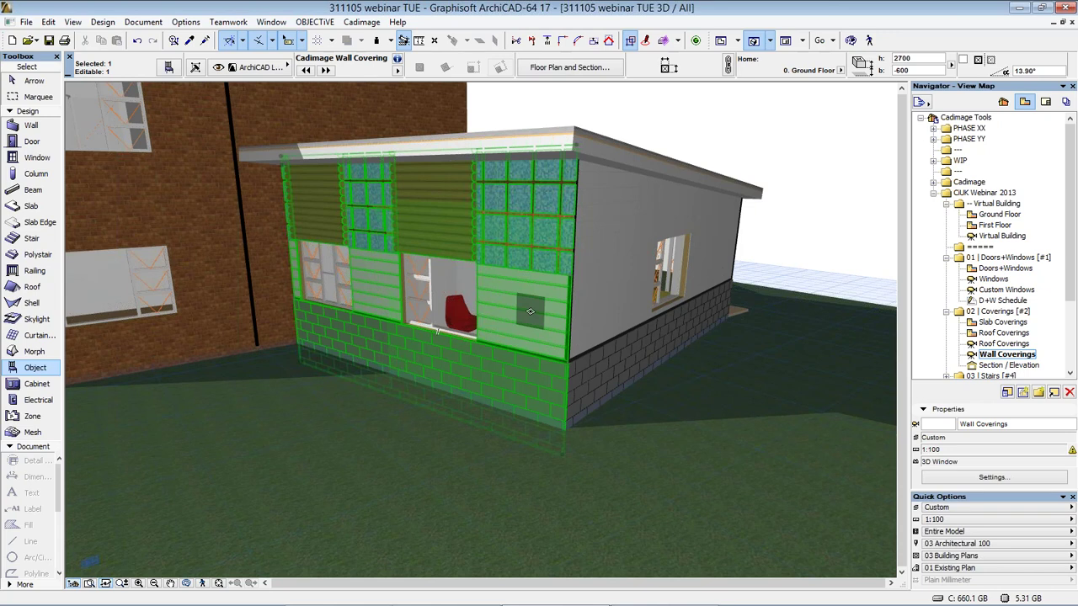
# Transfer the front wall covering's settings to the covering on the adjoining side wall.
pyautogui.keyDown('alt'); pyautogui.click(531, 271); pyautogui.keyUp('alt')
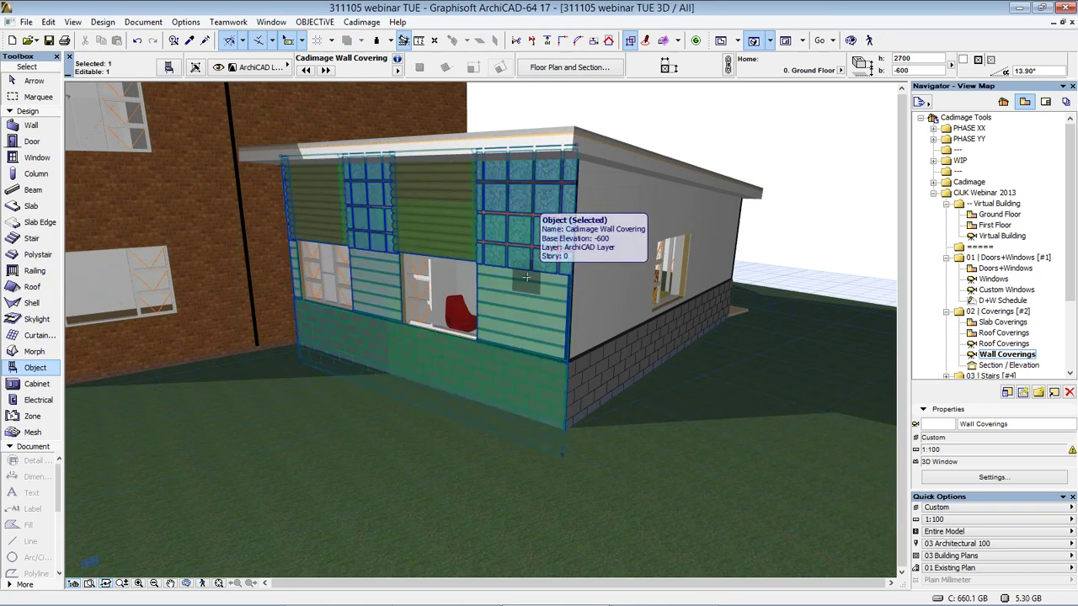
pyautogui.press('Escape')
pyautogui.click(523, 228)
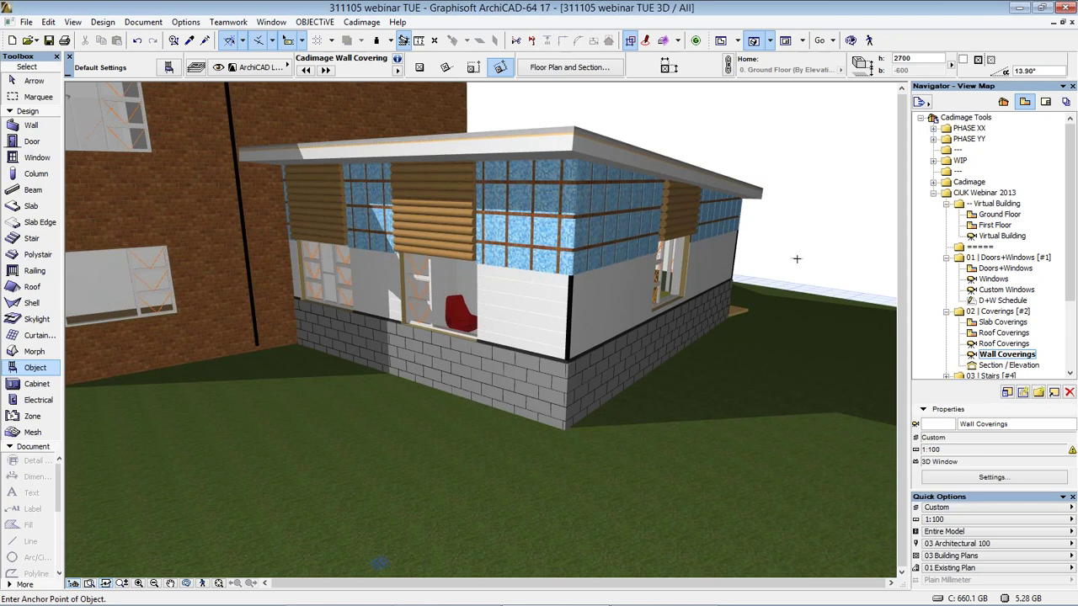
# Open the Section / Elevation view and examine the wall cladding, gutter eaves and roof batten details.
pyautogui.click(985, 367)
pyautogui.doubleClick(984, 370)
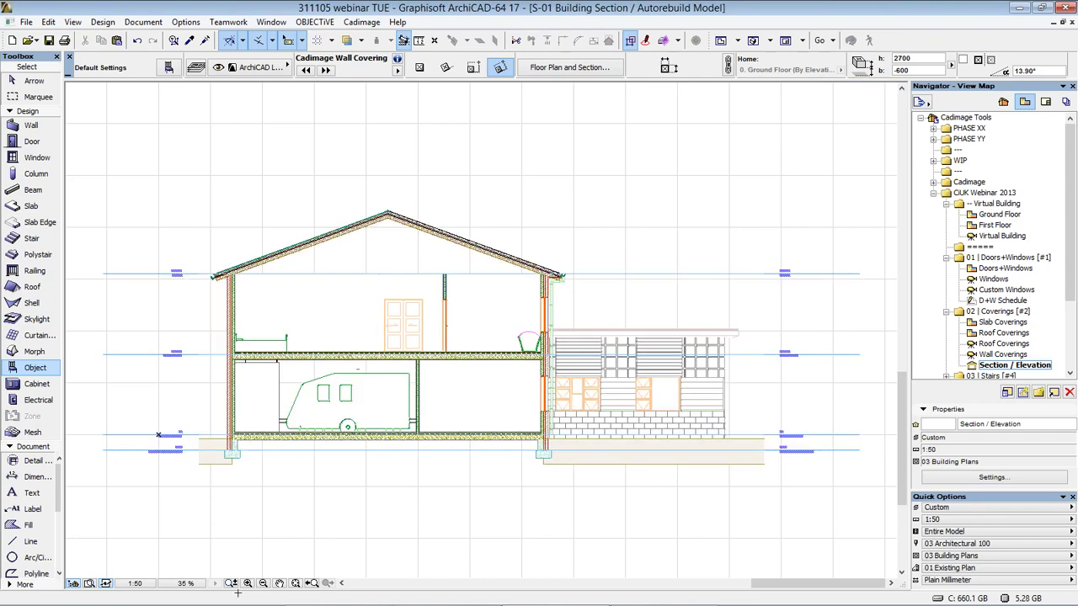
pyautogui.click(528, 222)
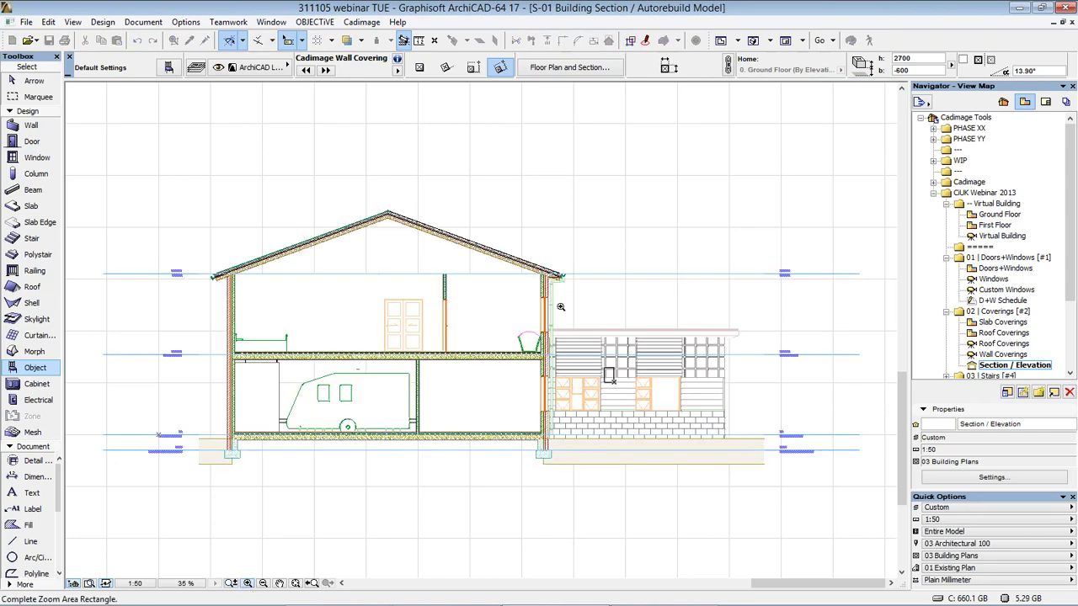
pyautogui.click(613, 384)
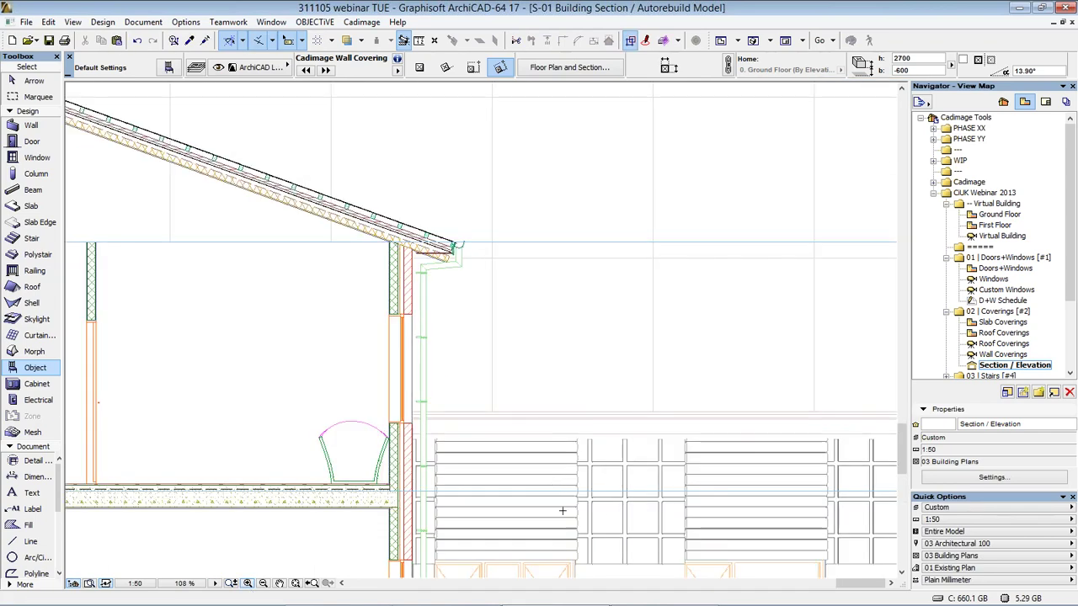
pyautogui.scroll(5, 438, 252)
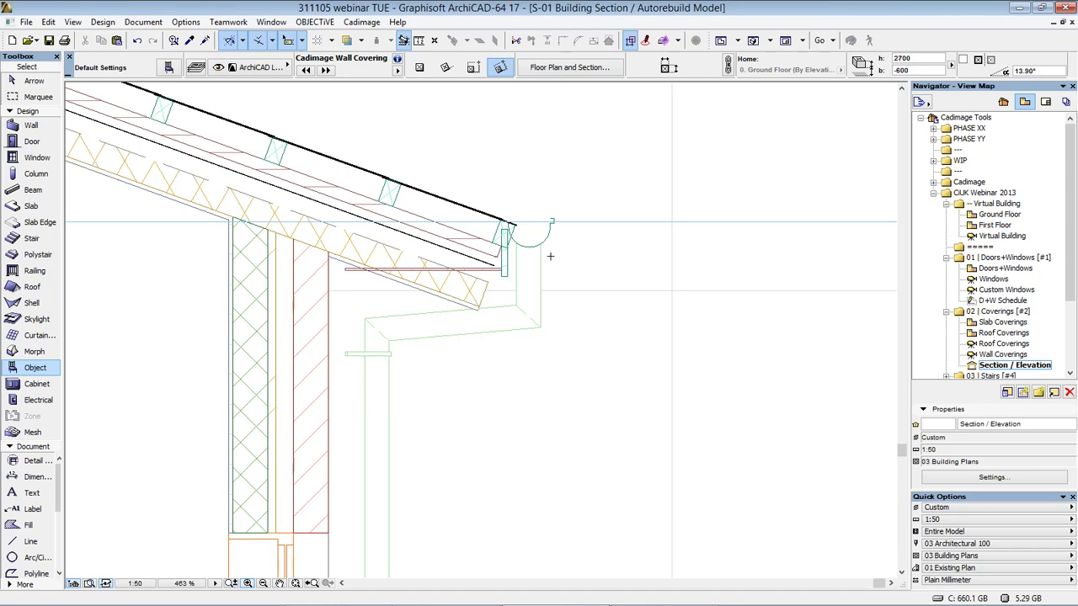
pyautogui.moveTo(584, 277); pyautogui.dragTo(825, 474, button='middle')
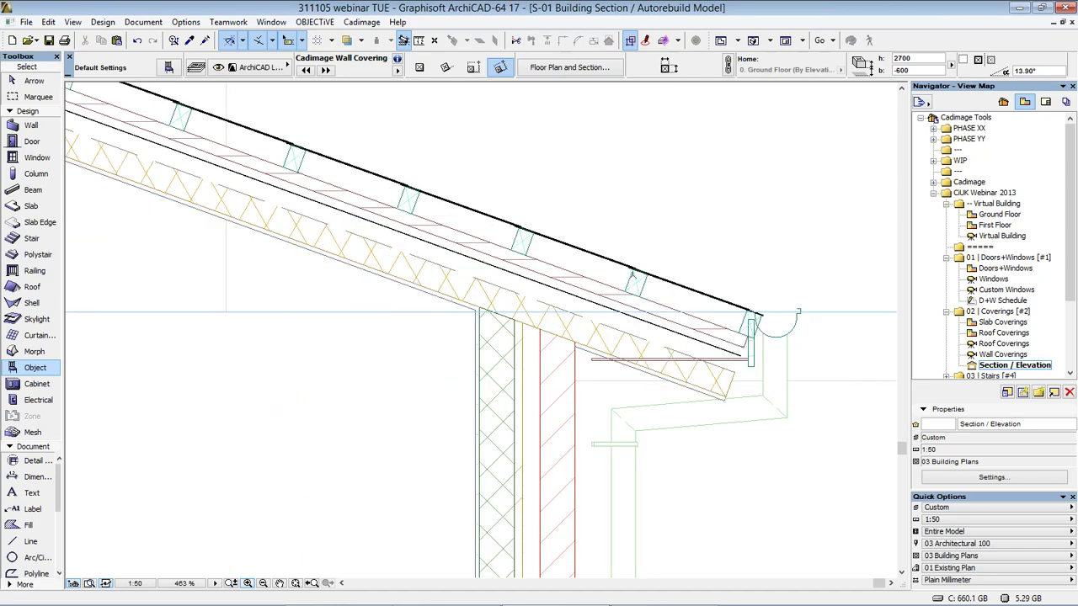
pyautogui.moveTo(492, 351); pyautogui.dragTo(492, 363, button='middle')
pyautogui.scroll(8, 492, 363)
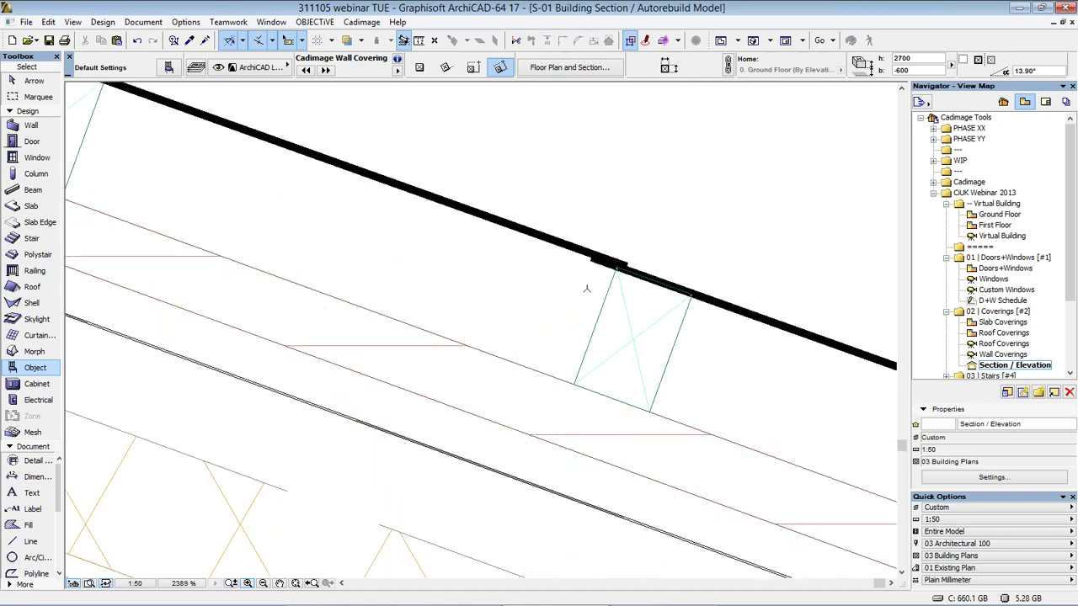
pyautogui.scroll(-10, 617, 401)
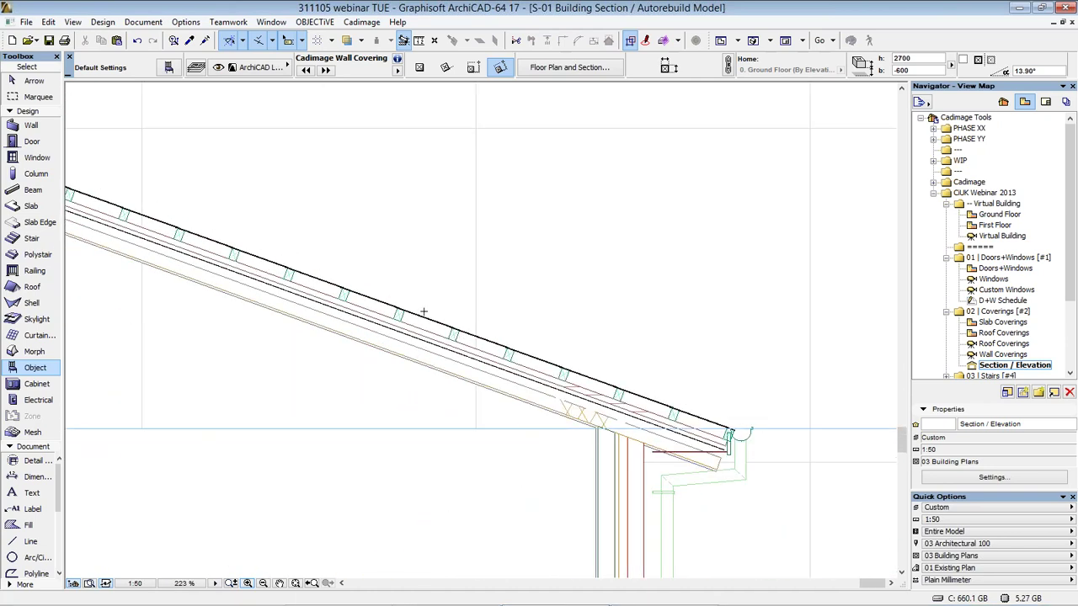
pyautogui.scroll(1, 312, 286)
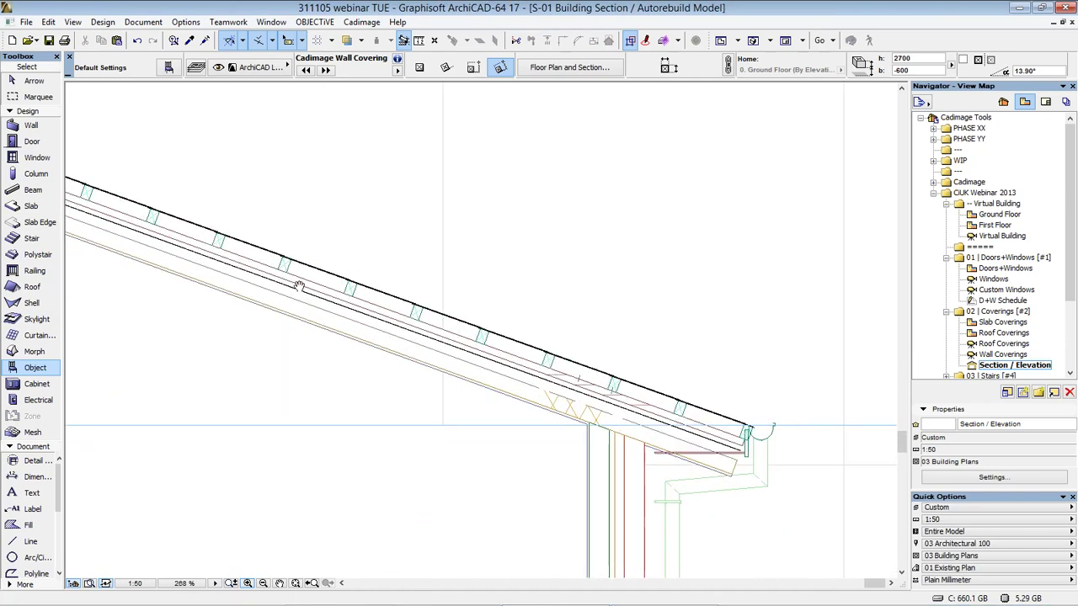
# Examine the roof covering's ridge and the opposite eaves in the building section.
pyautogui.moveTo(277, 270); pyautogui.dragTo(606, 394, button='middle')
pyautogui.scroll(-1, 606, 394)
pyautogui.scroll(4, 595, 348)
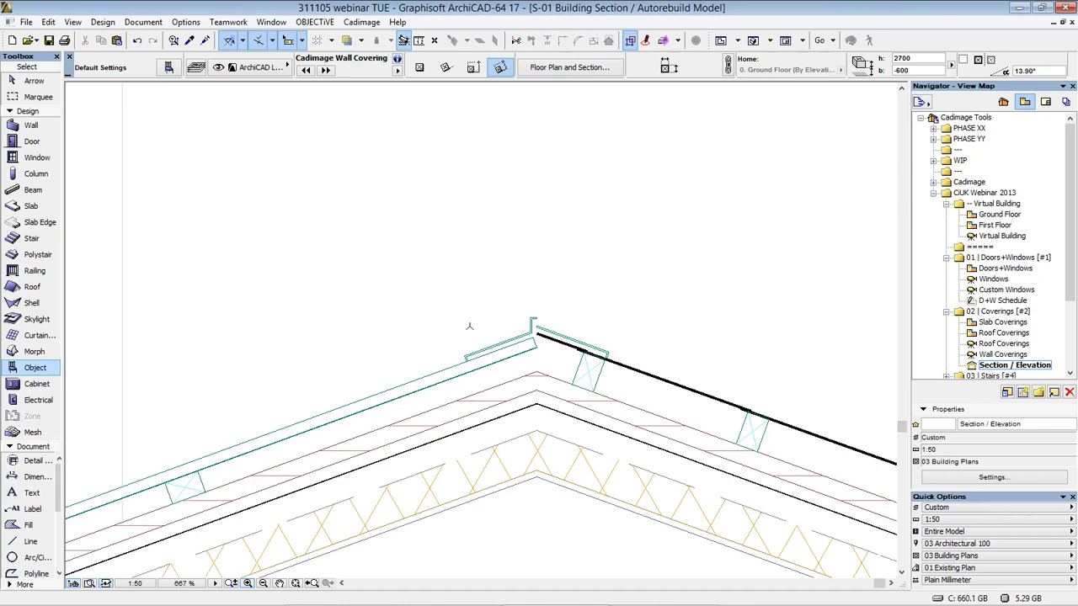
pyautogui.scroll(-3, 384, 380)
pyautogui.moveTo(88, 473); pyautogui.dragTo(505, 396, button='middle')
pyautogui.scroll(4, 576, 385)
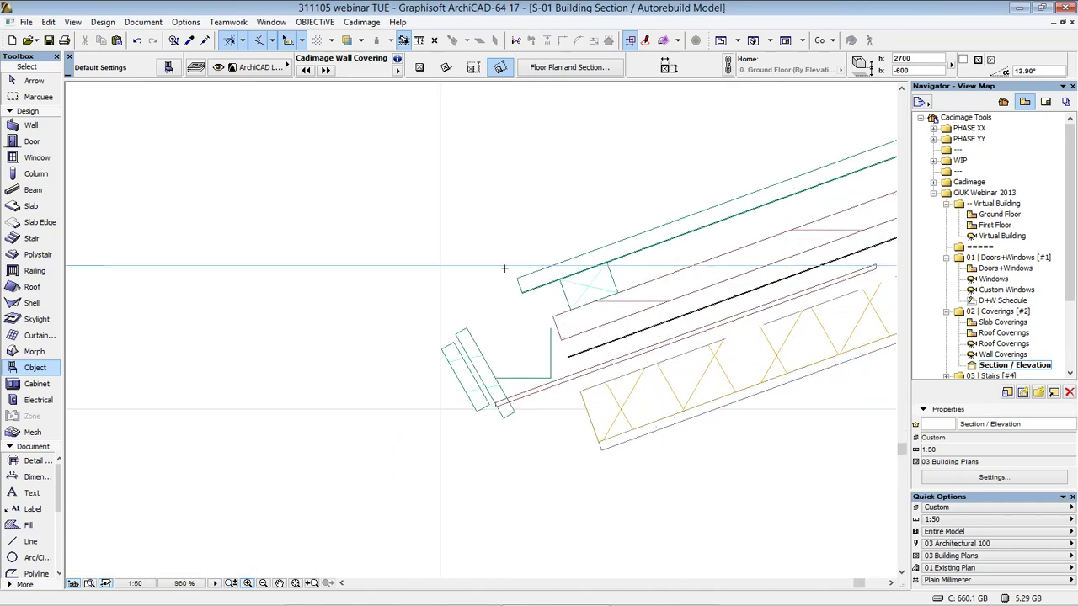
pyautogui.scroll(-4, 595, 378)
pyautogui.moveTo(698, 457); pyautogui.dragTo(584, 406, button='middle')
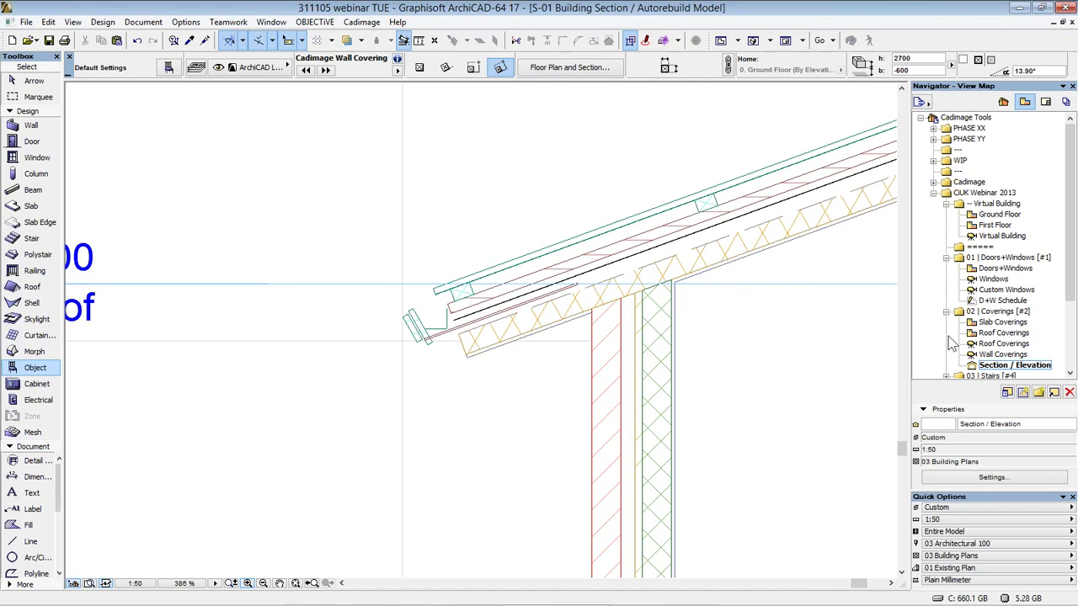
# Open the 3D view of the stair types from the 03 | Stairs view folder.
pyautogui.scroll(-2, 1034, 349)
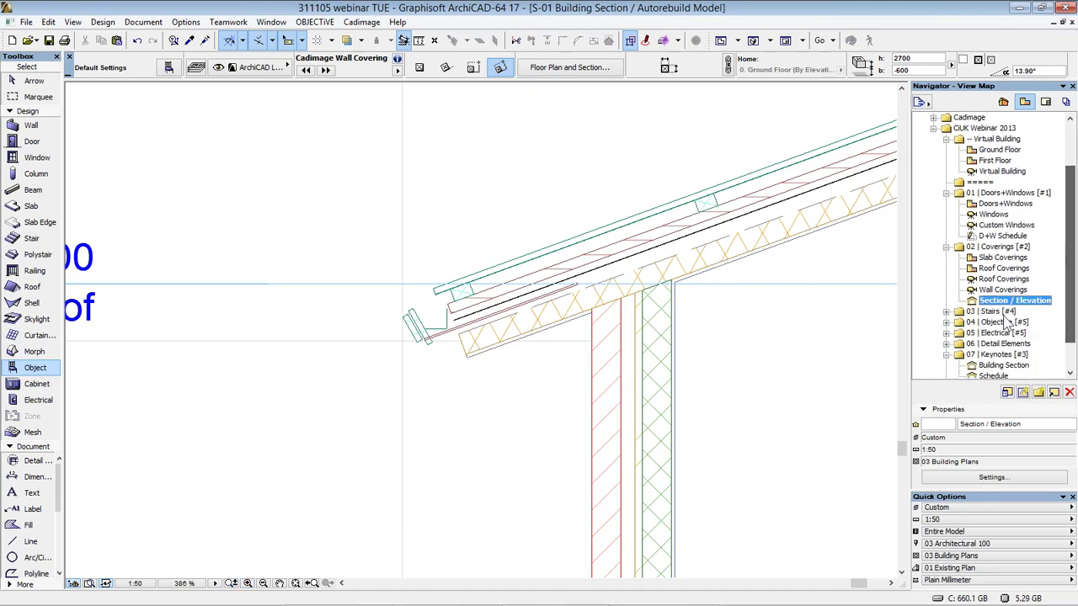
pyautogui.doubleClick(1003, 312)
pyautogui.click(1002, 323)
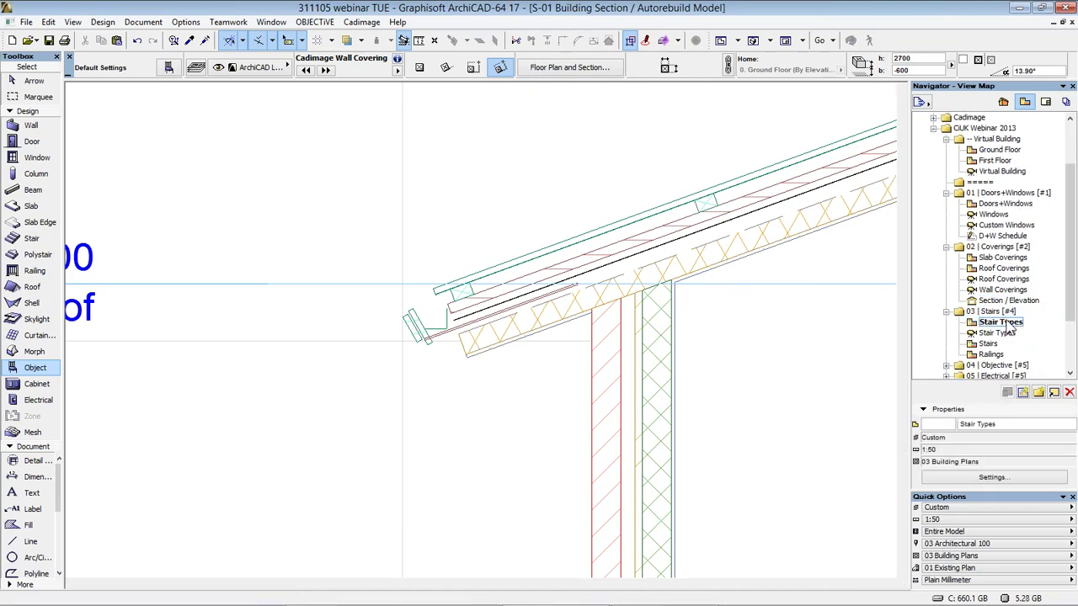
pyautogui.doubleClick(1006, 333)
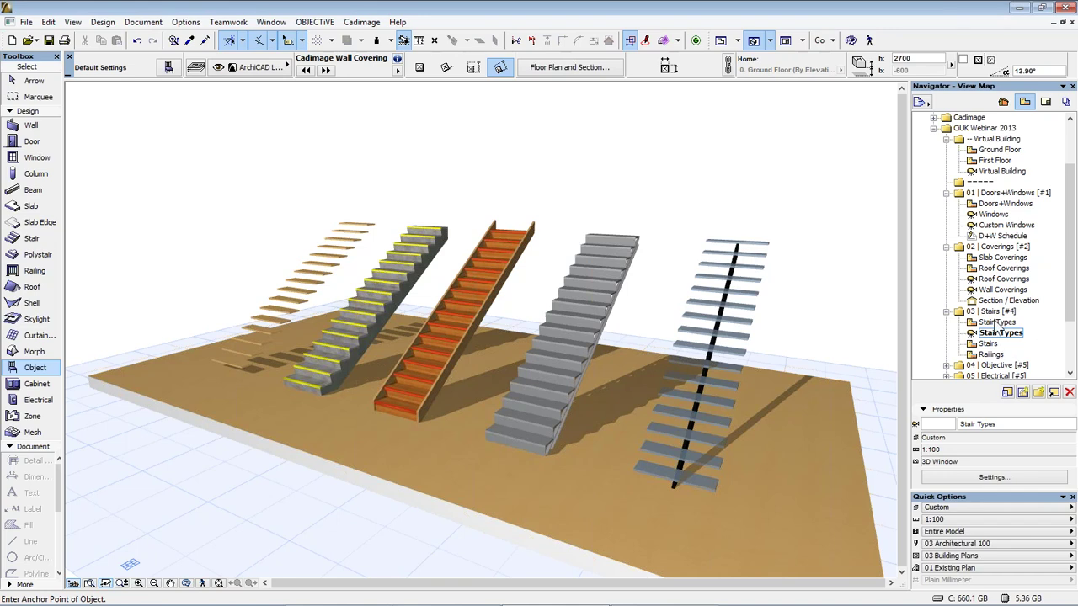
# In the Stair Types floor plan, shorten the first stair's reference line to about 3500 mm.
pyautogui.doubleClick(999, 322)
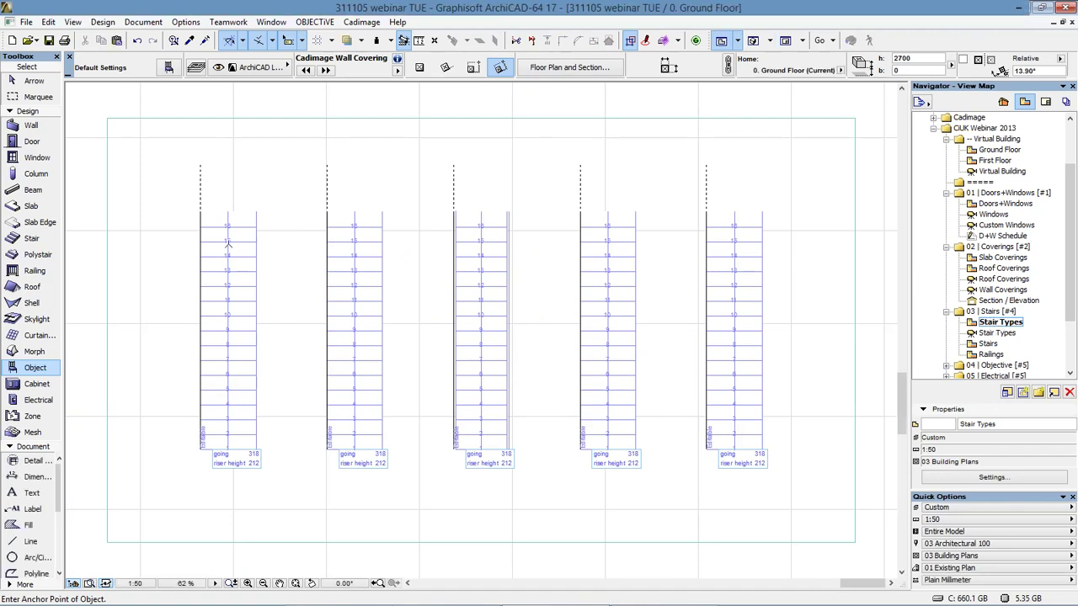
pyautogui.click(215, 244)
pyautogui.click(213, 244)
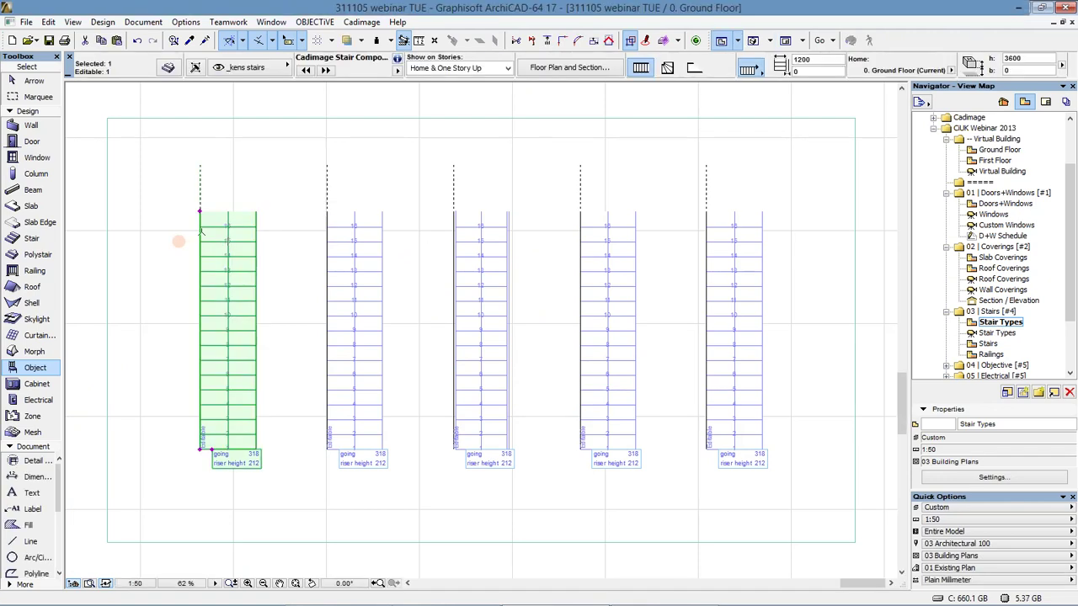
pyautogui.click(202, 271)
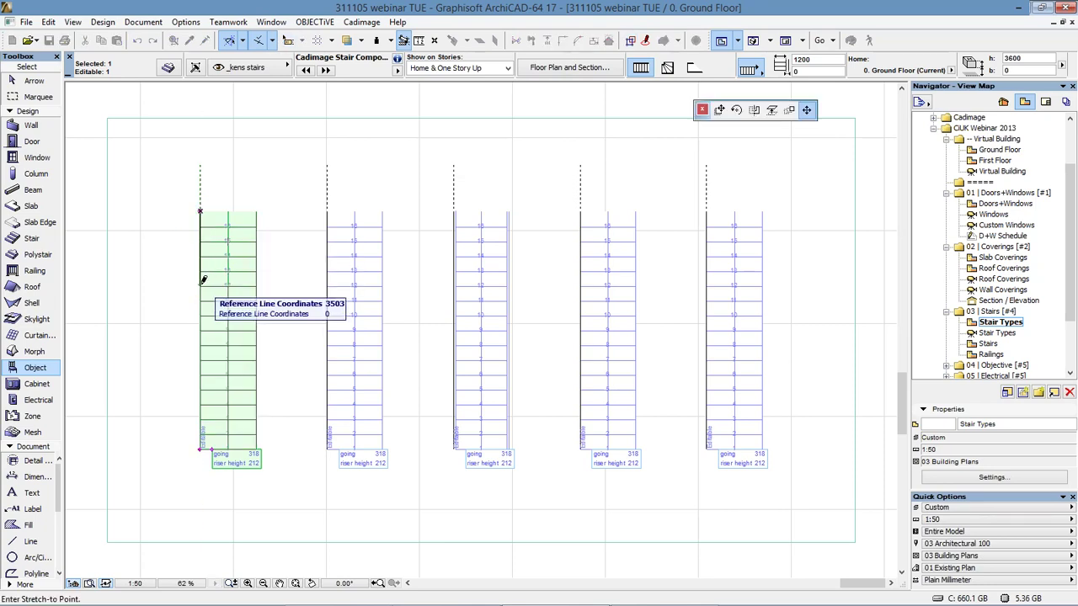
pyautogui.click(201, 285)
pyautogui.click(248, 256)
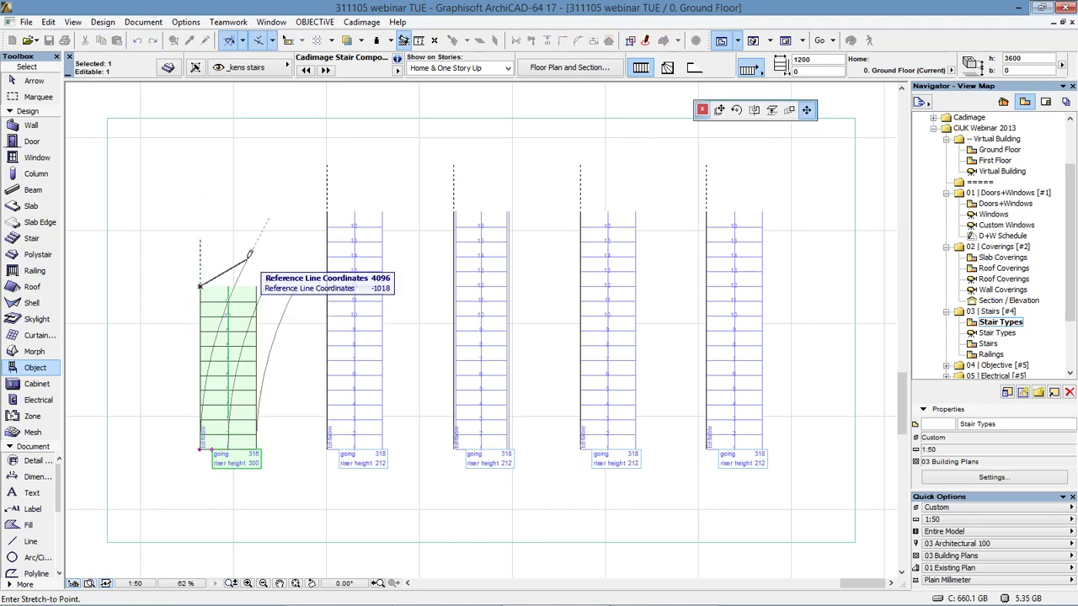
pyautogui.press('Escape')
# Curve the second stair by stretching the upper end of its reference line sideways towards the first stair.
pyautogui.keyDown('shift'); pyautogui.click(346, 272); pyautogui.keyUp('shift')
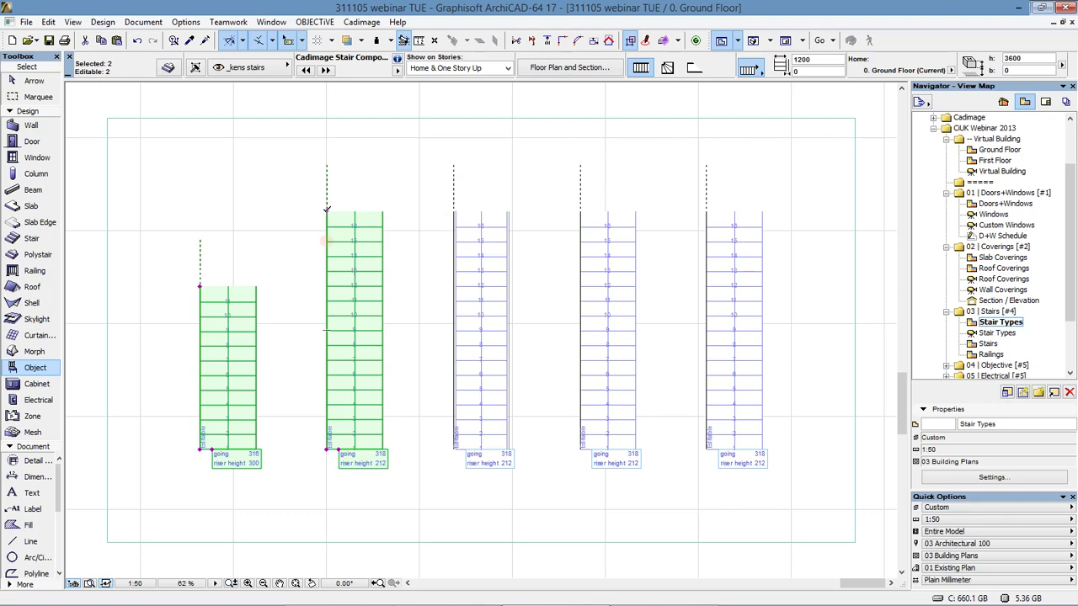
pyautogui.click(327, 209)
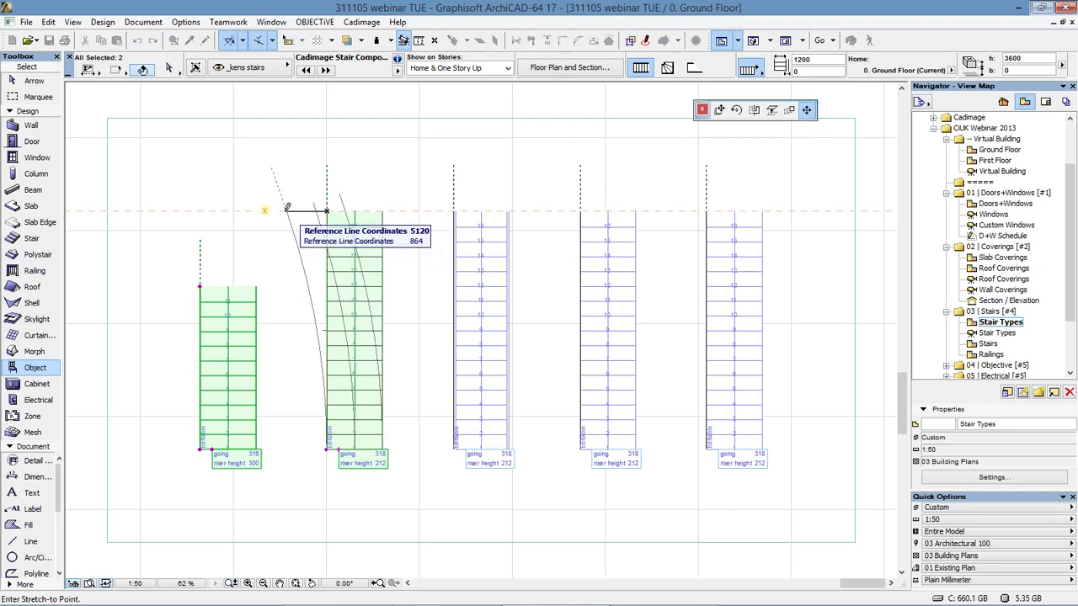
pyautogui.click(280, 211)
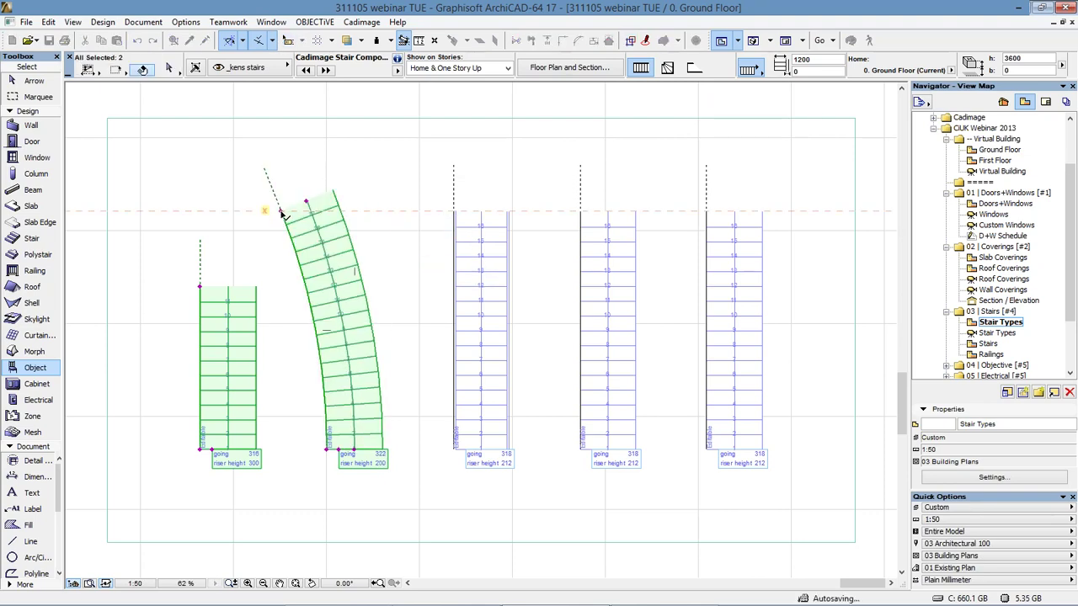
pyautogui.press('Escape')
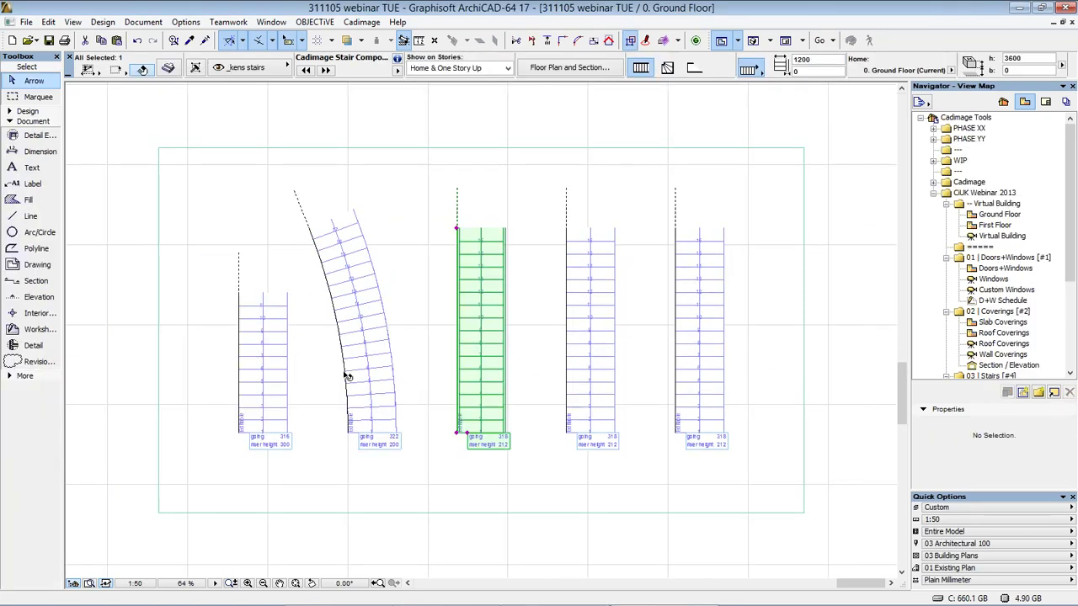
# Turn on Stair Shape Edit Mode for the selected middle stair.
pyautogui.click(361, 22)
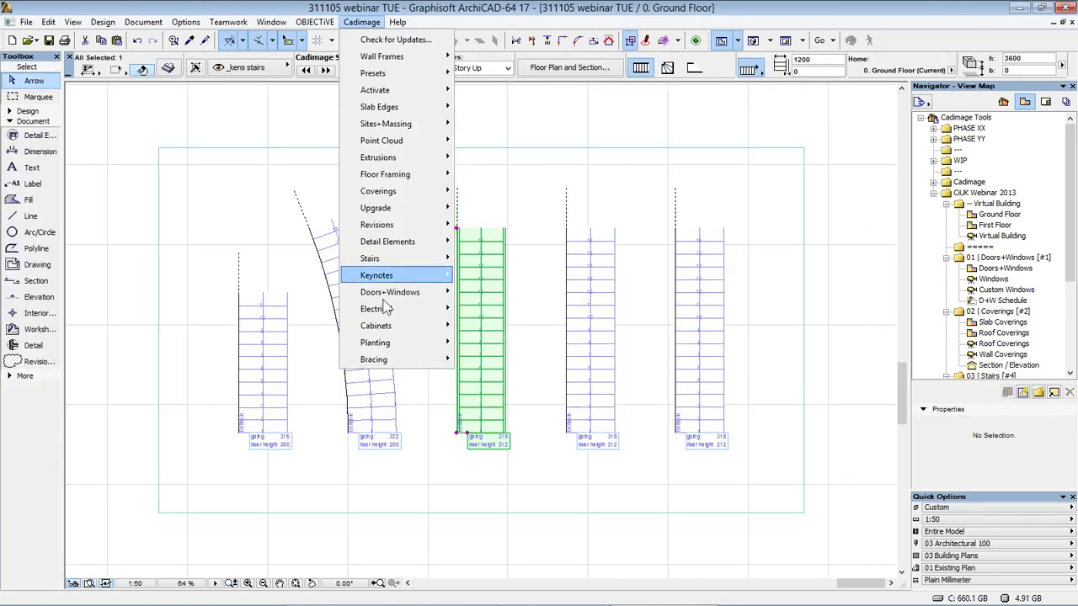
pyautogui.moveTo(409, 254)
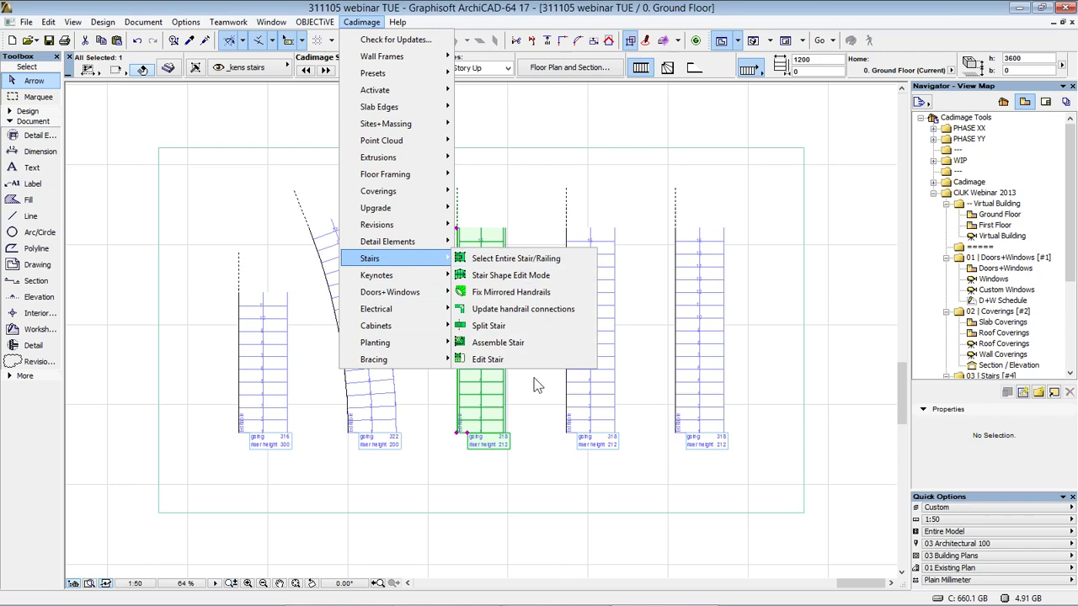
pyautogui.click(529, 278)
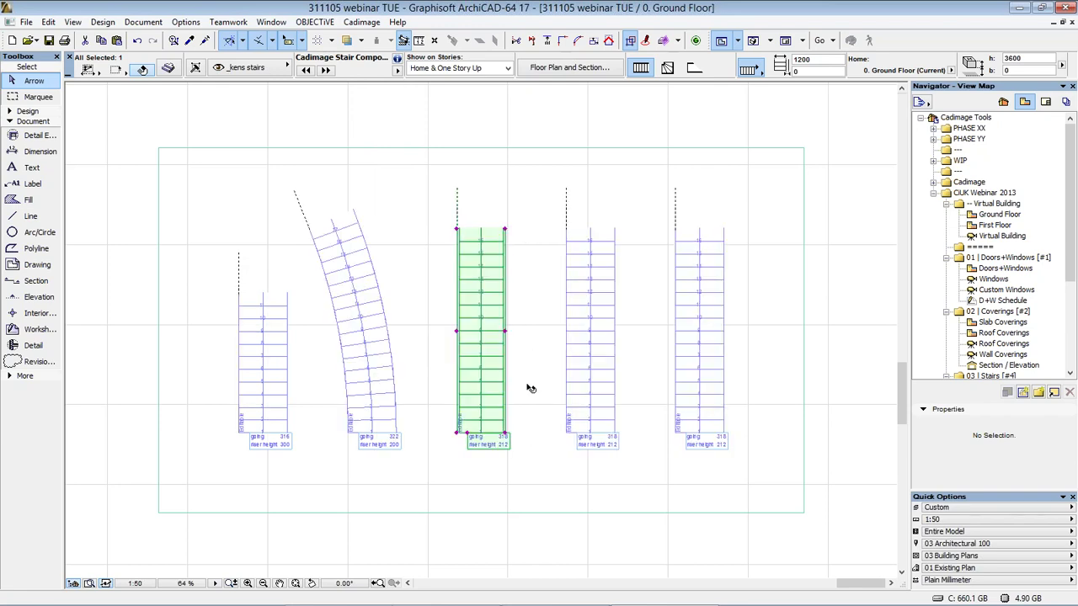
# Flare the third stair by stretching its upper outer corner about 710 mm outwards, and widen the fourth stair at its lower outer corner.
pyautogui.click(505, 230)
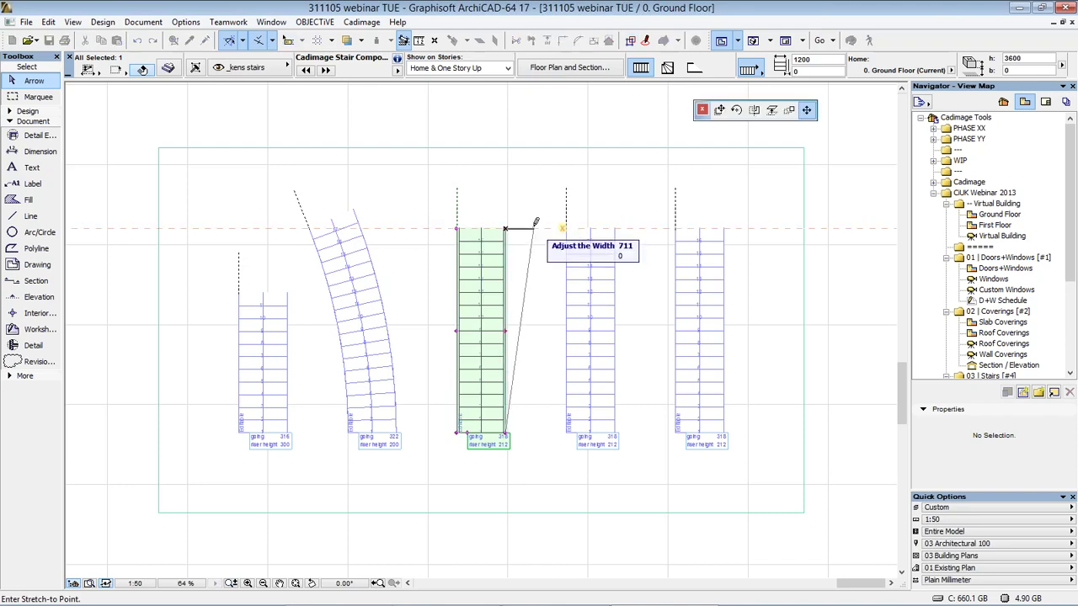
pyautogui.click(534, 225)
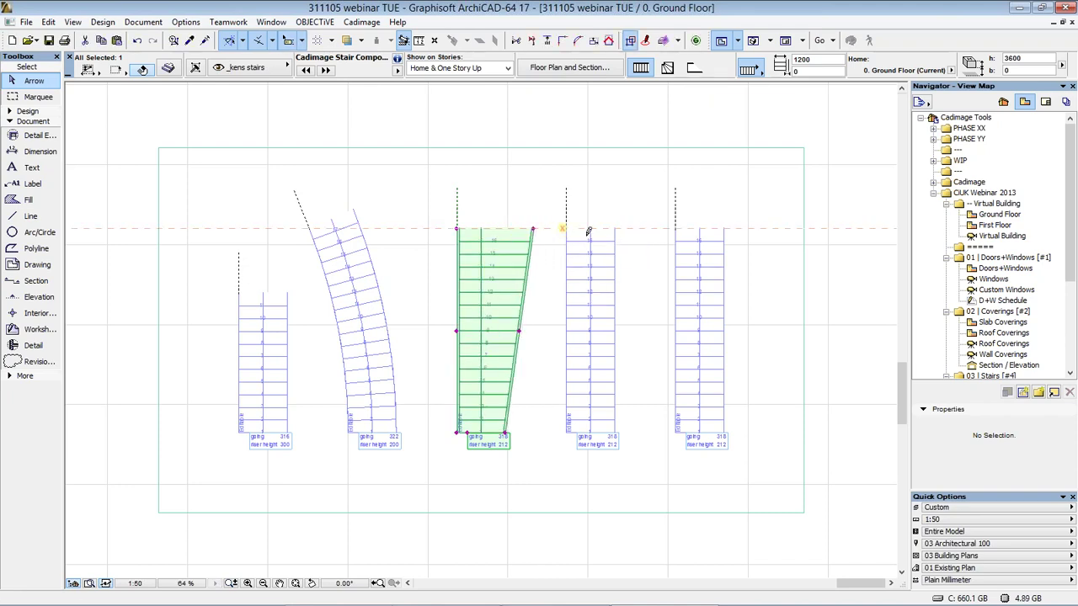
pyautogui.click(614, 231)
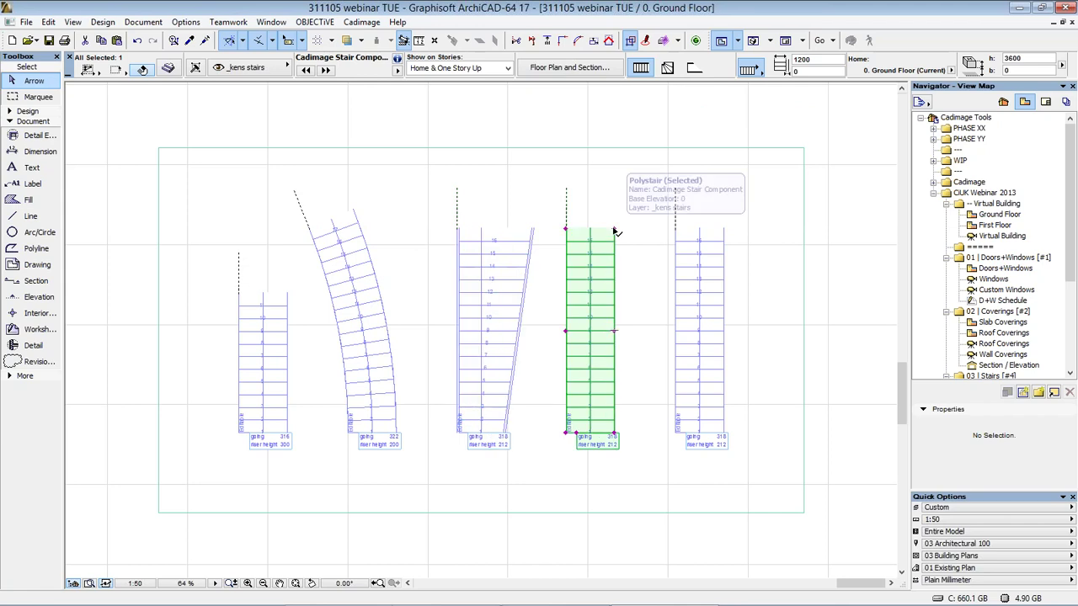
pyautogui.click(615, 433)
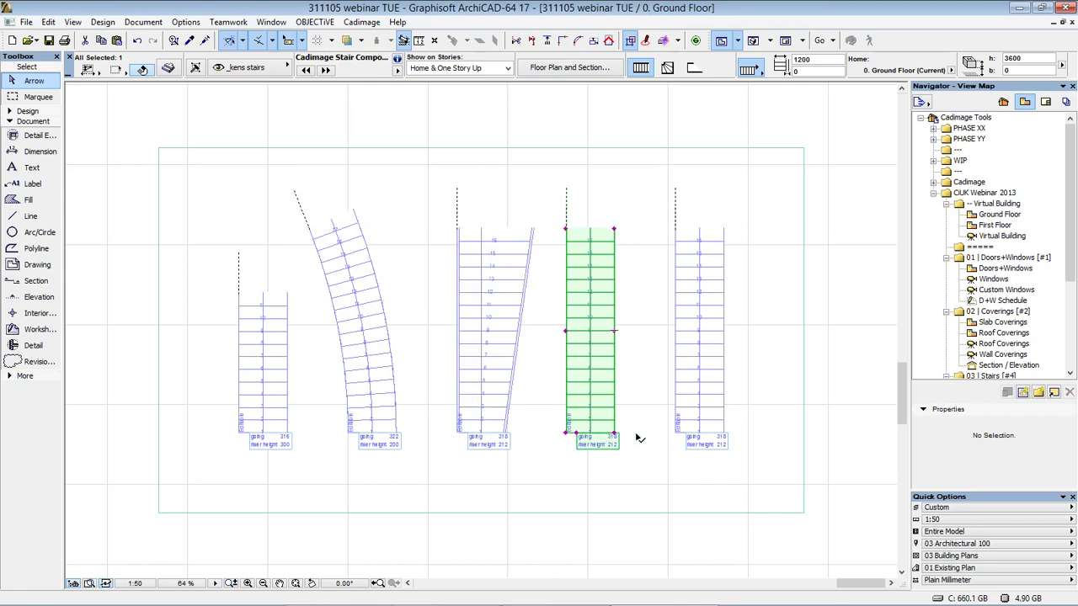
pyautogui.press('Escape')
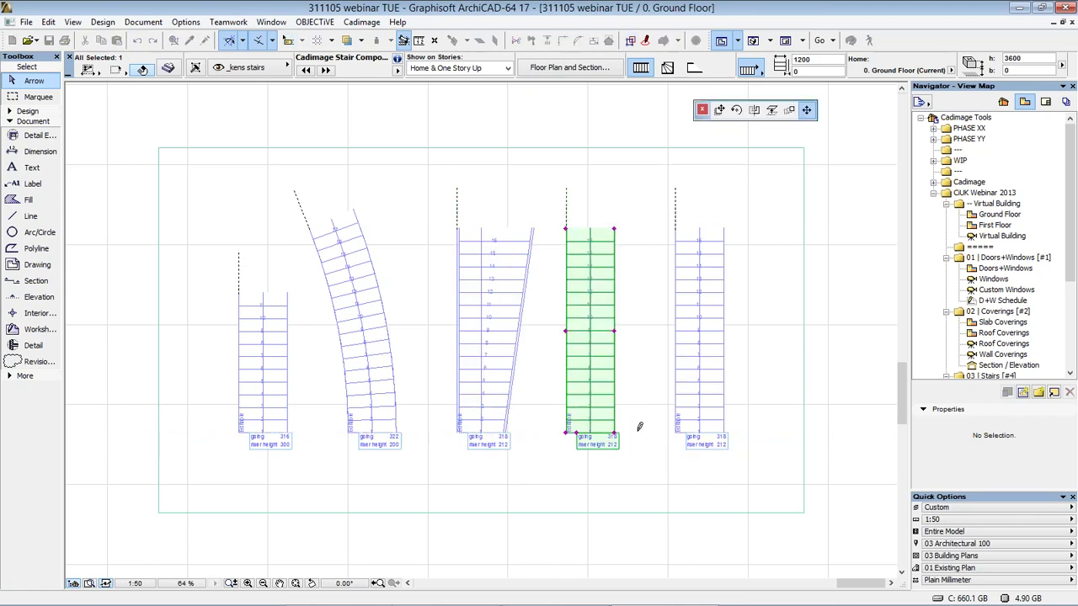
pyautogui.click(639, 427)
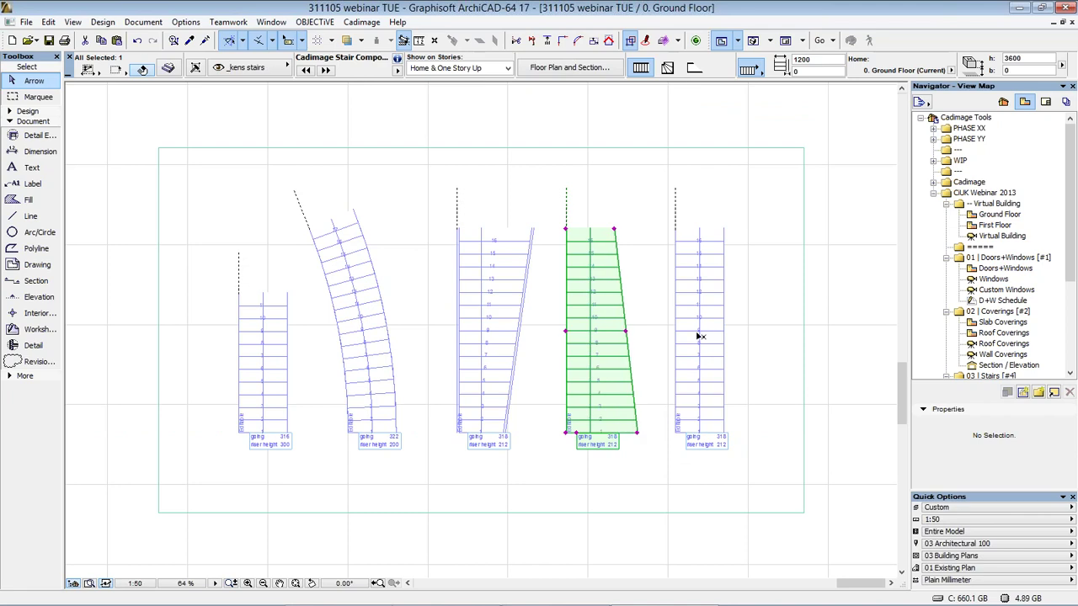
# Bow both long edges of the fifth stair in the same direction at mid-length, and show the stair types in 3D.
pyautogui.click(698, 336)
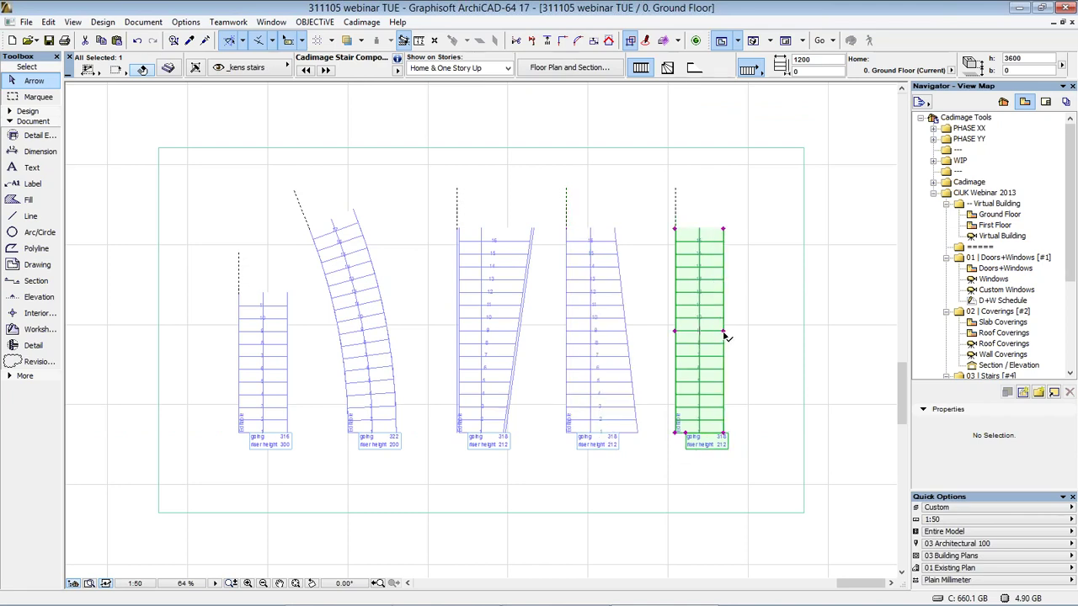
pyautogui.click(723, 333)
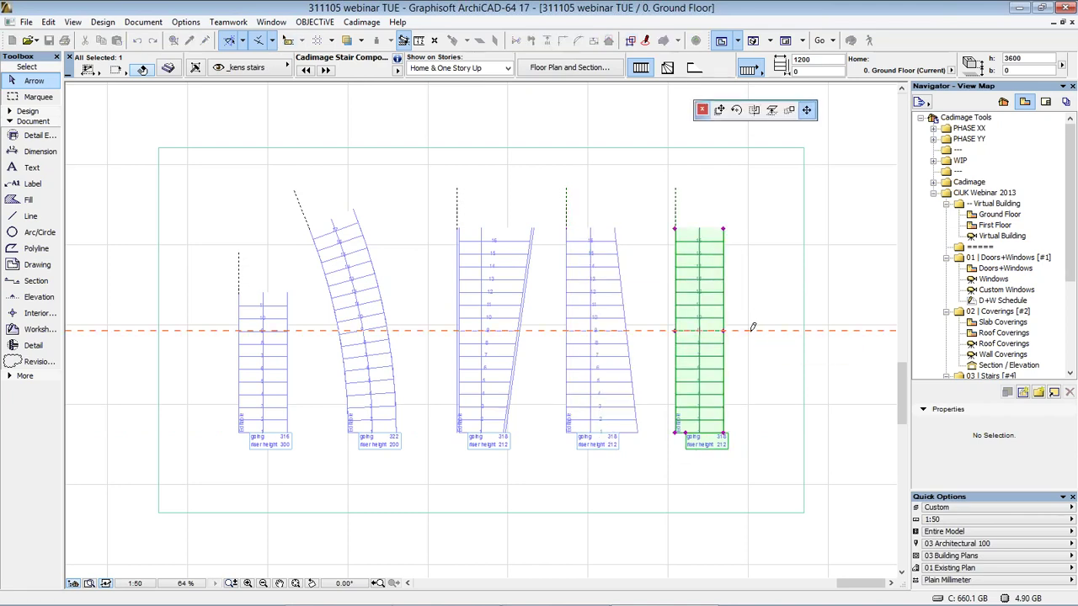
pyautogui.click(754, 330)
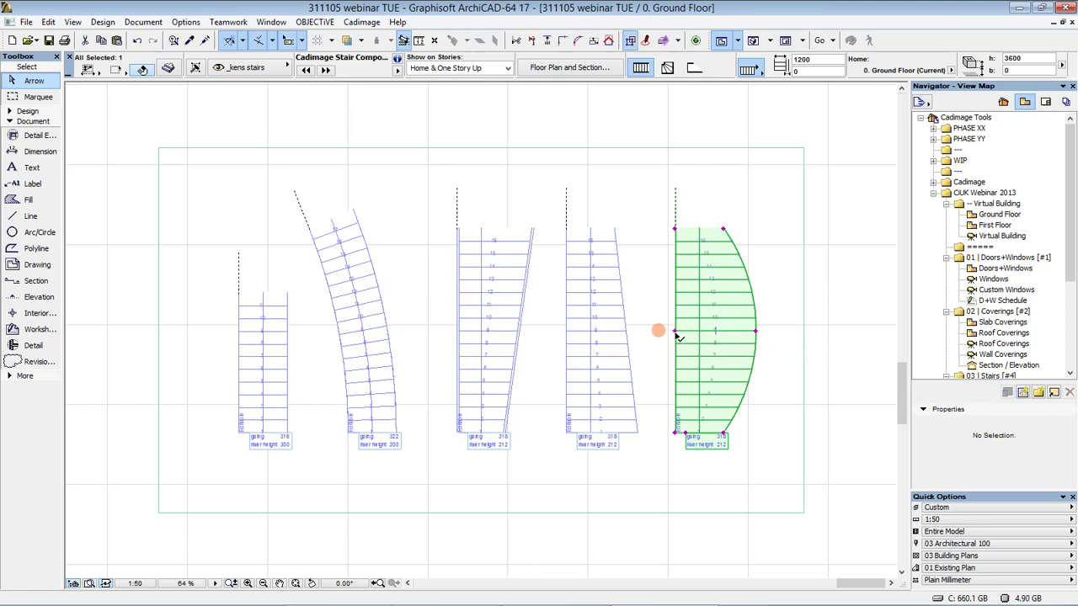
pyautogui.click(694, 334)
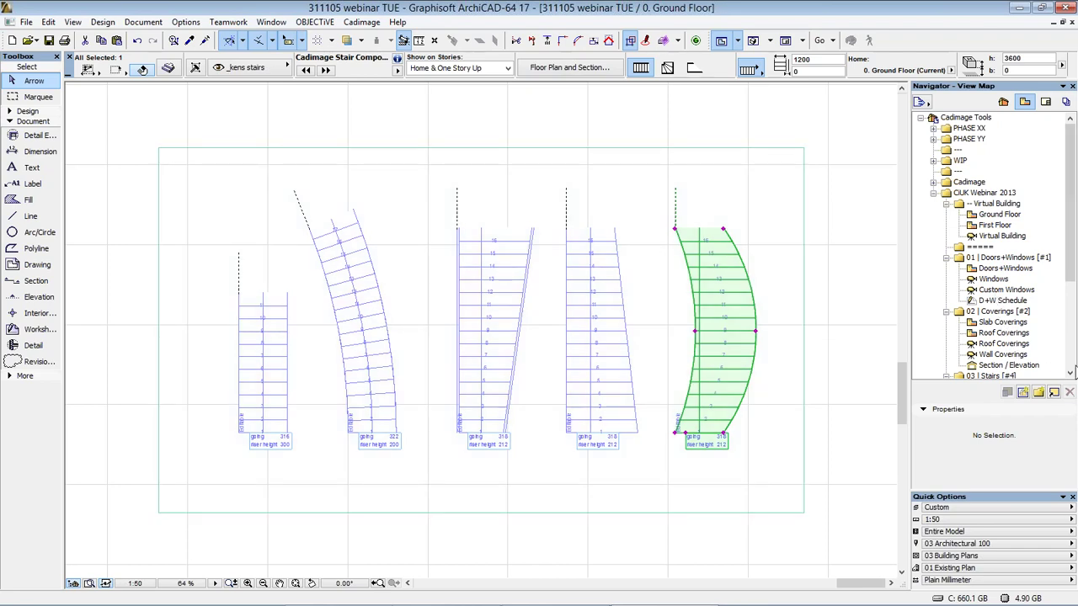
pyautogui.scroll(-4, 1070, 362)
pyautogui.click(1001, 257)
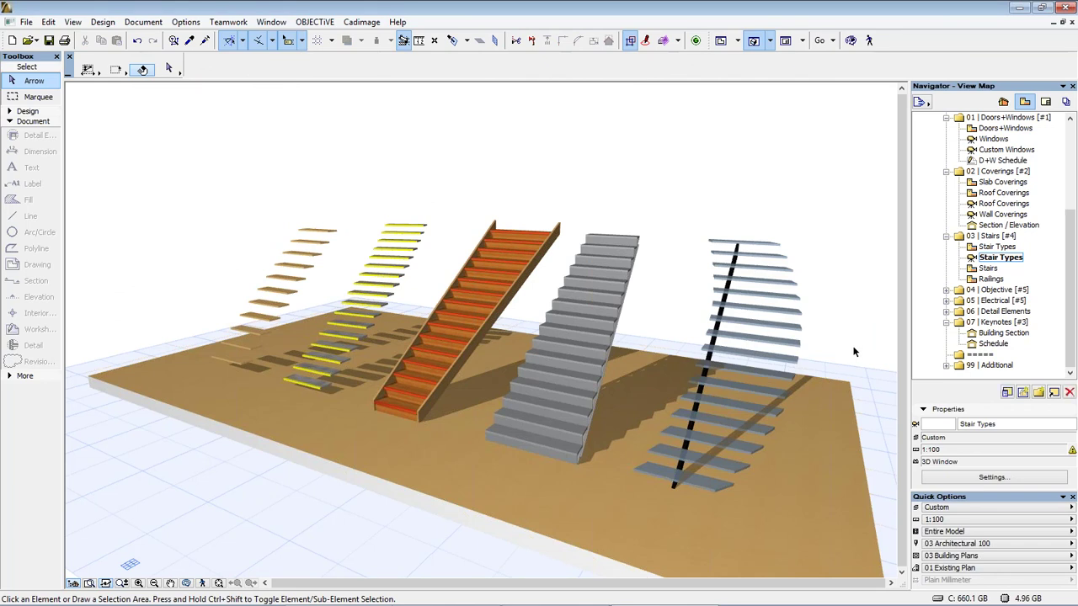
# In the Stairs floor plan, start a Polystair with a short flight beside the door opening and a landing in the room corner.
pyautogui.doubleClick(988, 268)
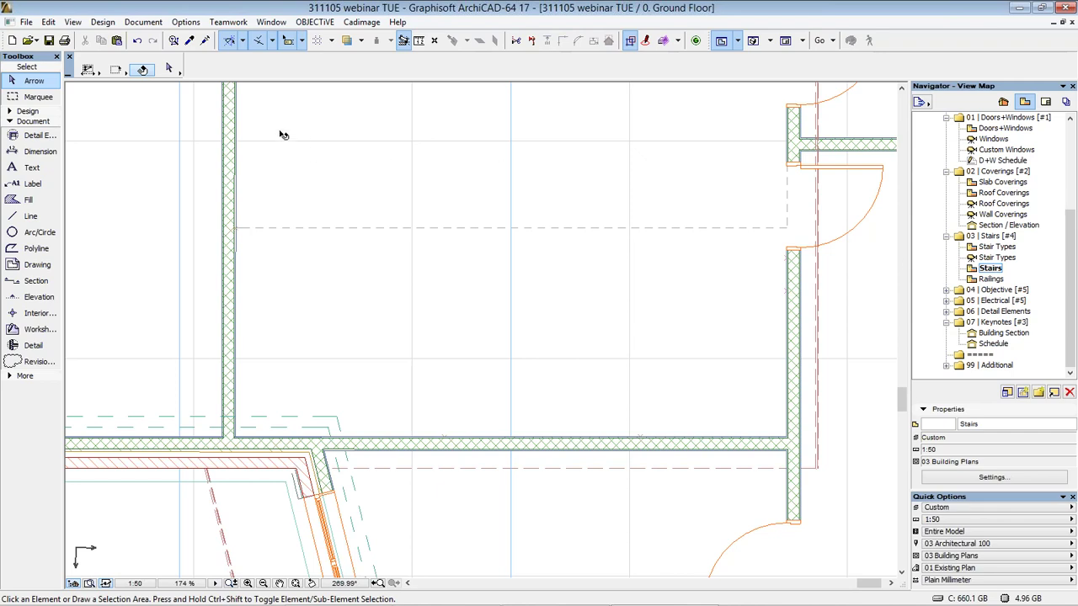
pyautogui.click(30, 112)
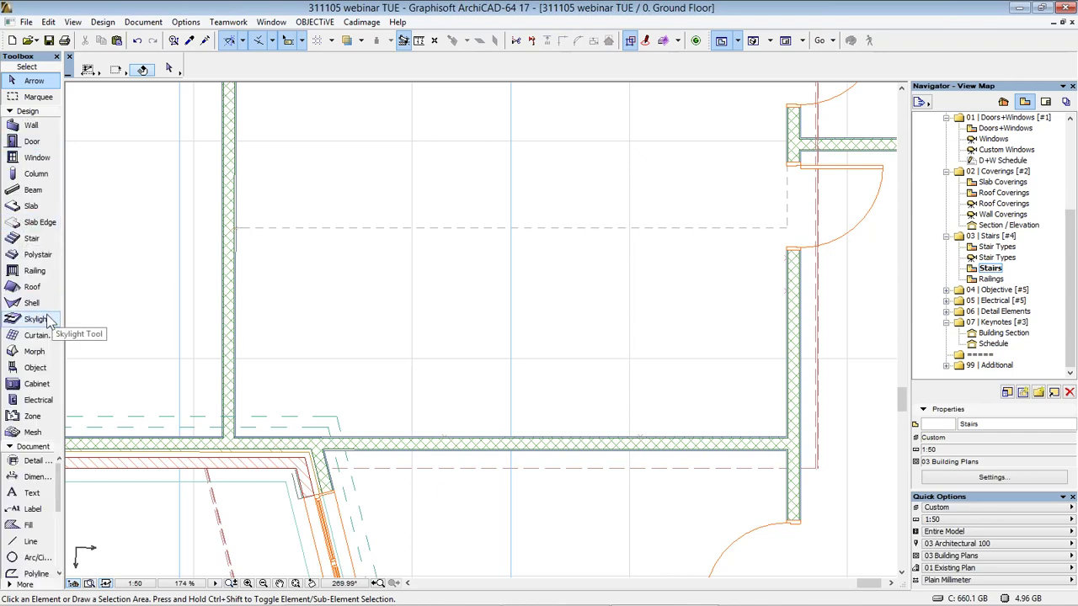
pyautogui.click(34, 256)
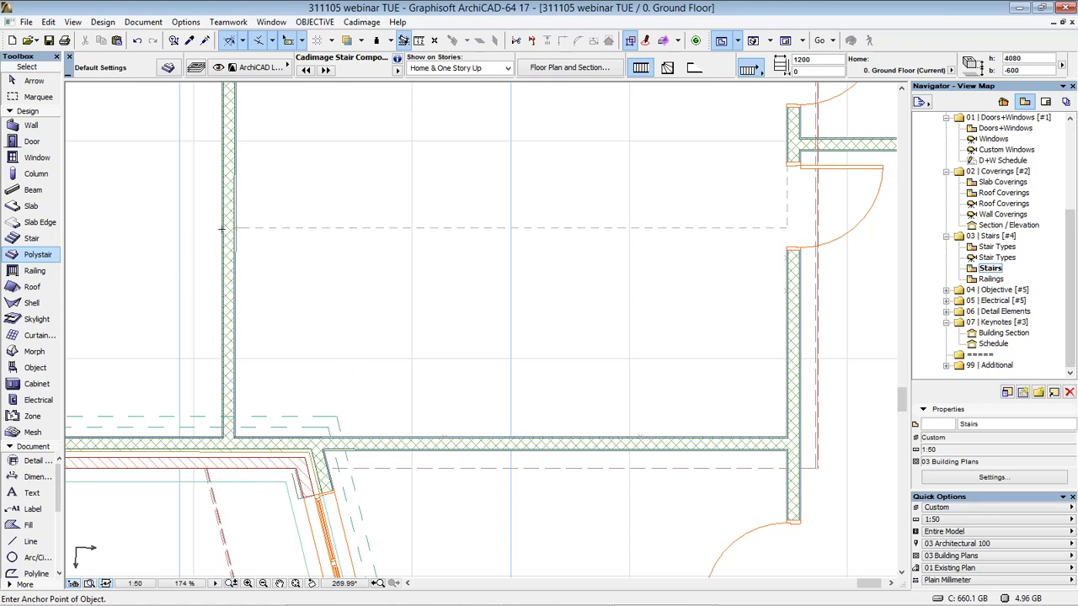
pyautogui.click(788, 258)
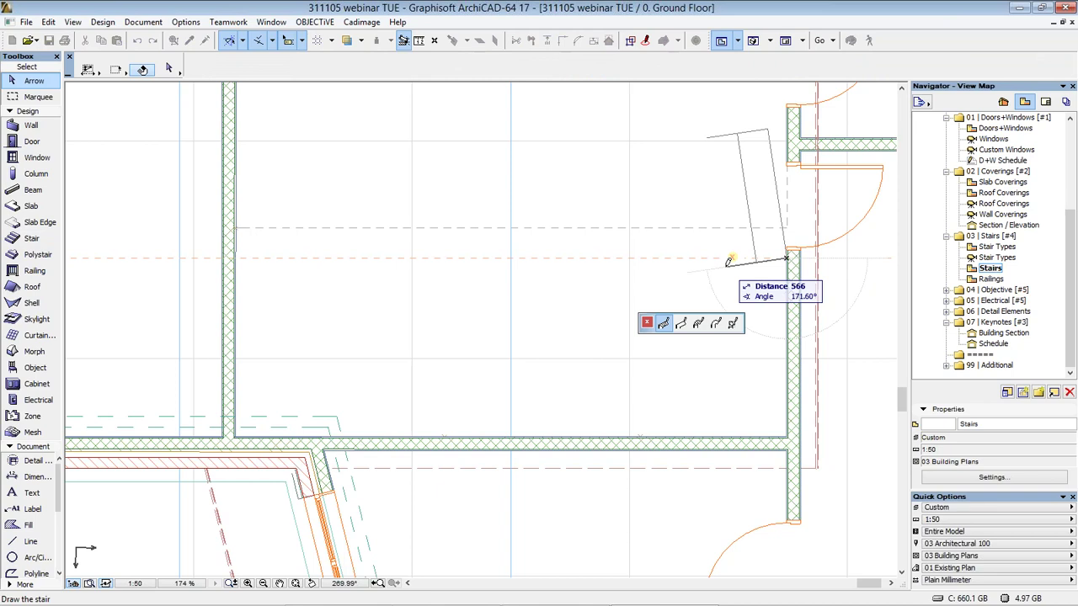
pyautogui.click(787, 289)
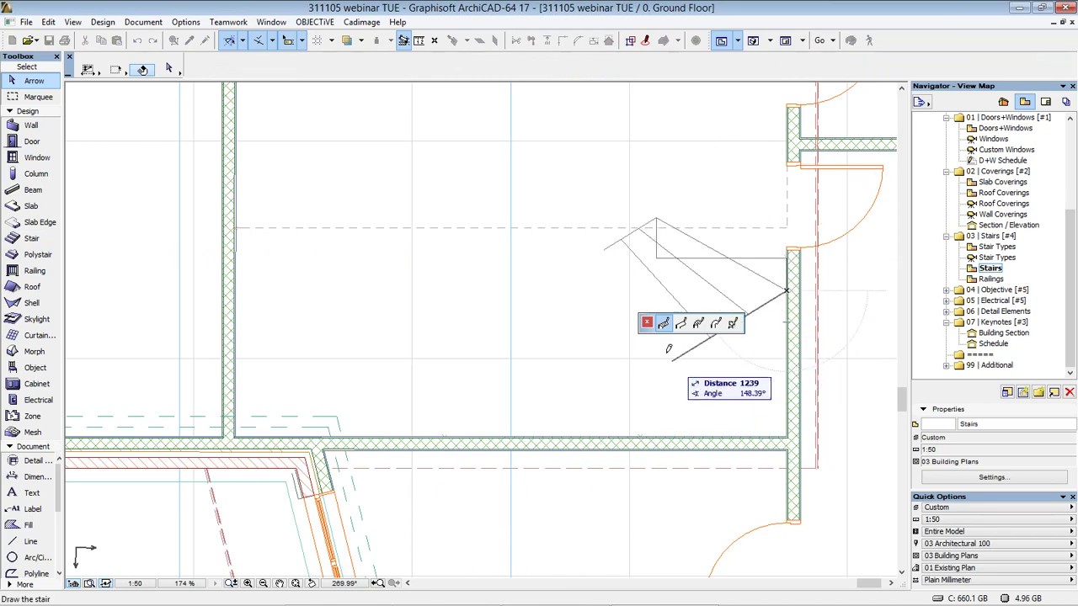
pyautogui.click(687, 325)
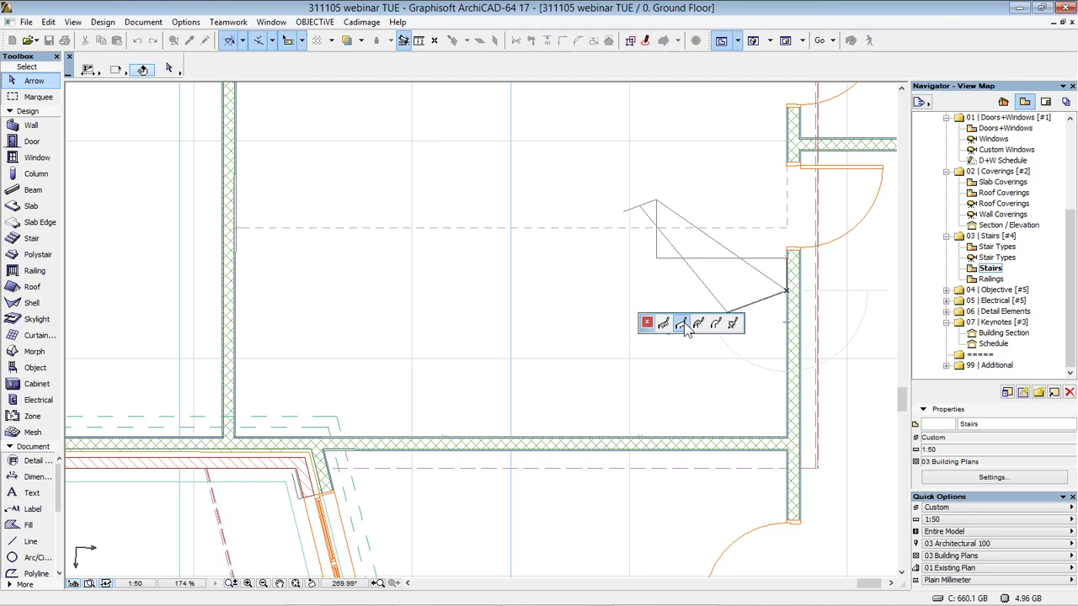
pyautogui.click(787, 435)
pyautogui.click(640, 436)
# Continue the stair with a straight flight along the wall and a curved flight ending at the opposite wall where it meets the dashed line.
pyautogui.click(664, 360)
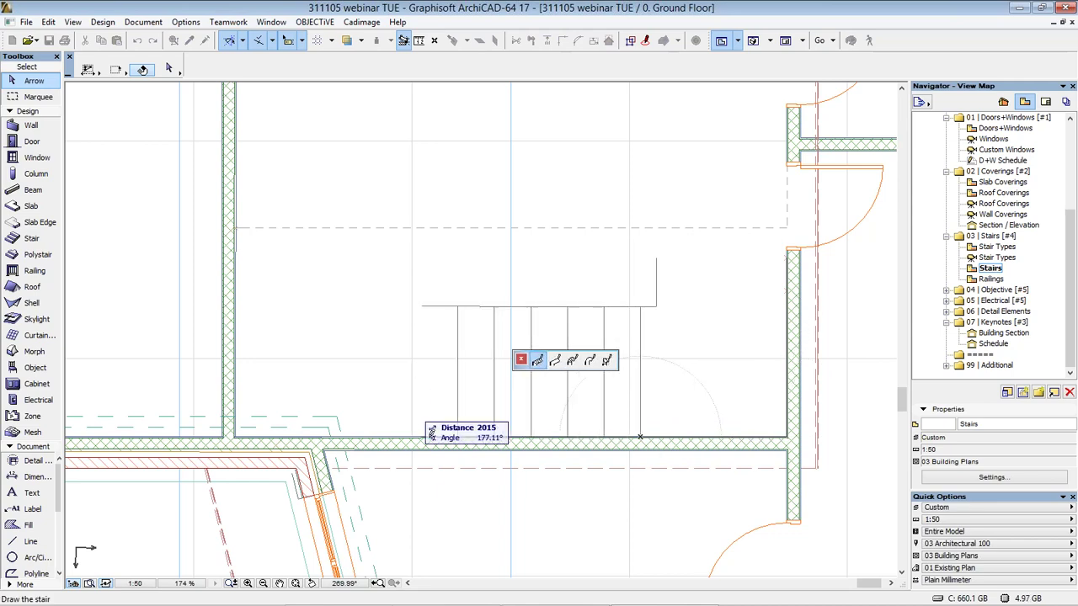
pyautogui.click(446, 435)
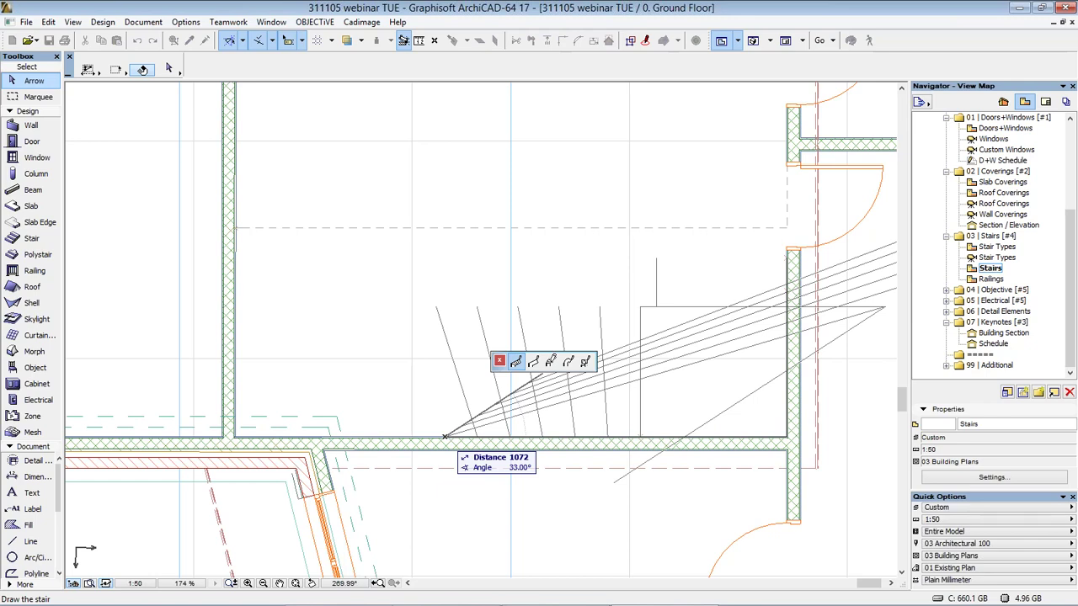
pyautogui.click(550, 361)
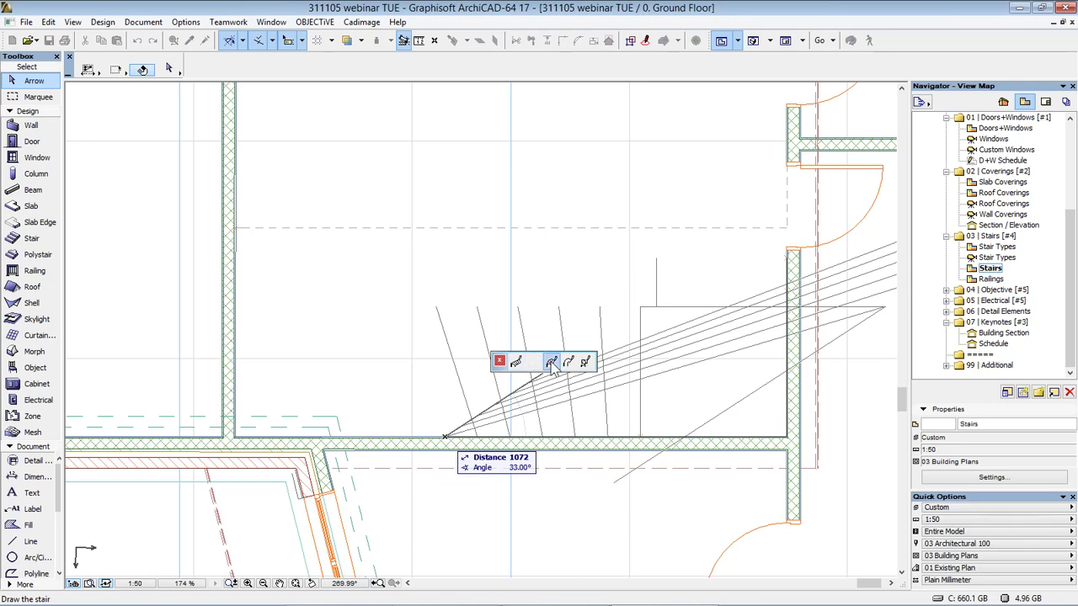
pyautogui.click(237, 225)
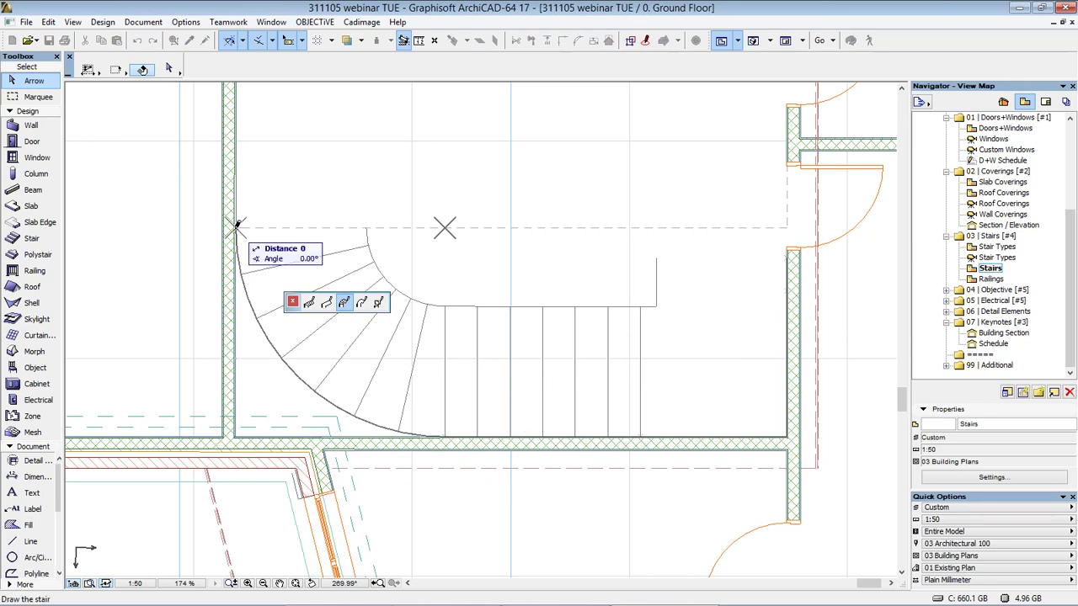
pyautogui.click(238, 225)
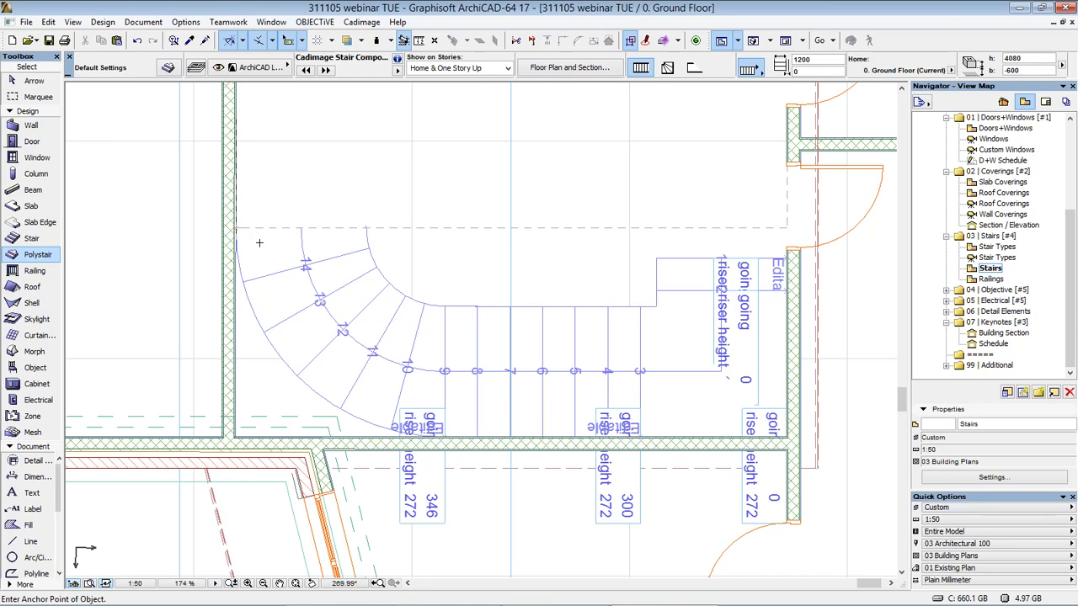
# Enclose the stair in an all-stories marquee, display that area in 3D and orbit to look into the cut-open side.
pyautogui.click(38, 97)
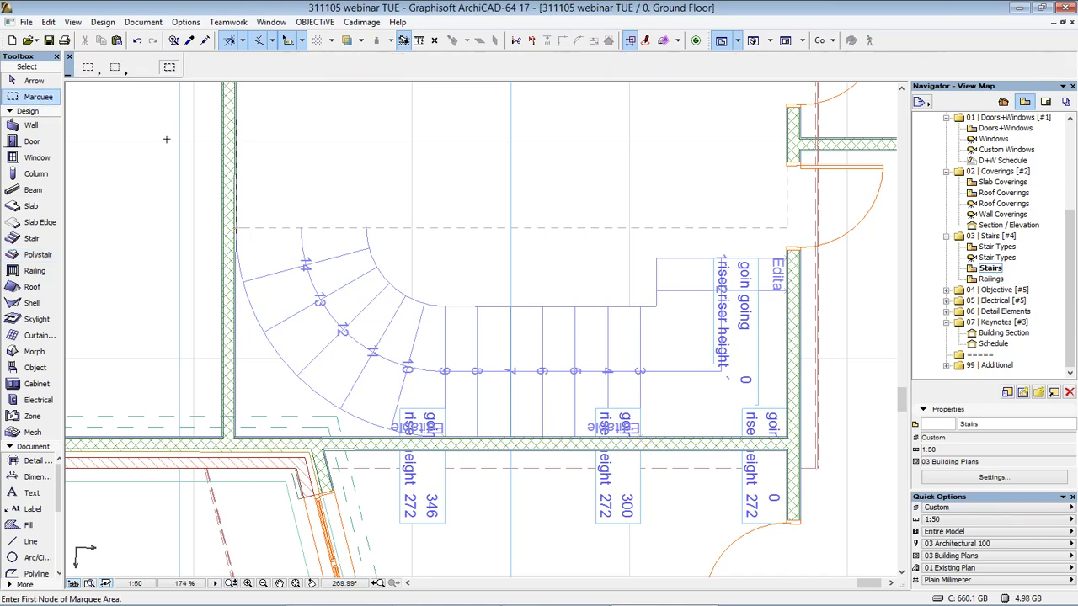
pyautogui.click(214, 139)
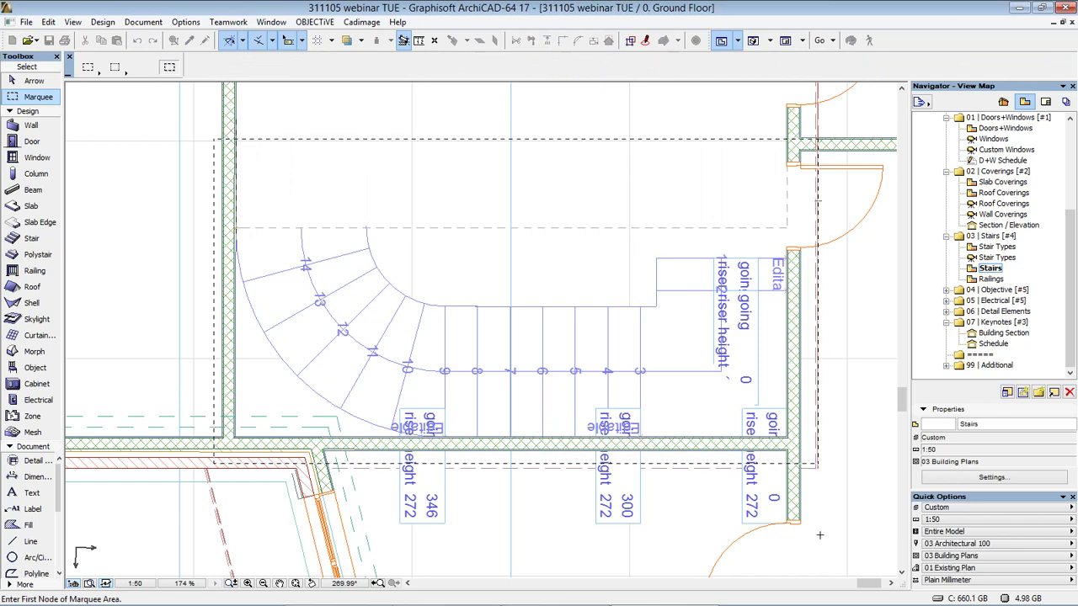
pyautogui.click(817, 463)
pyautogui.click(91, 68)
pyautogui.click(105, 52)
pyautogui.press('Escape')
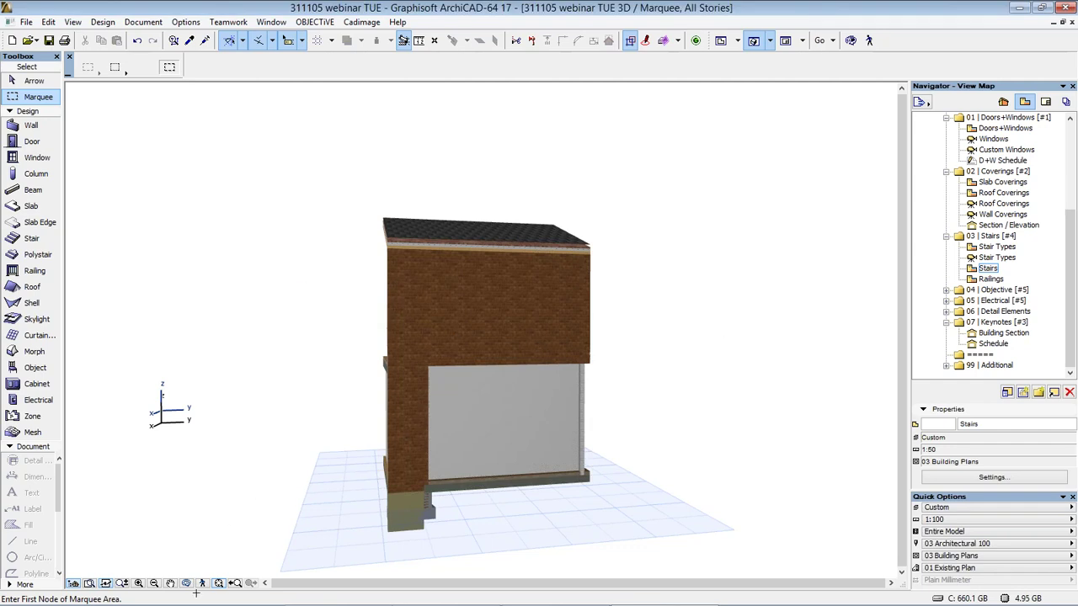
pyautogui.keyDown('shift'); pyautogui.moveTo(691, 396); pyautogui.dragTo(670, 317, button='middle'); pyautogui.keyUp('shift')
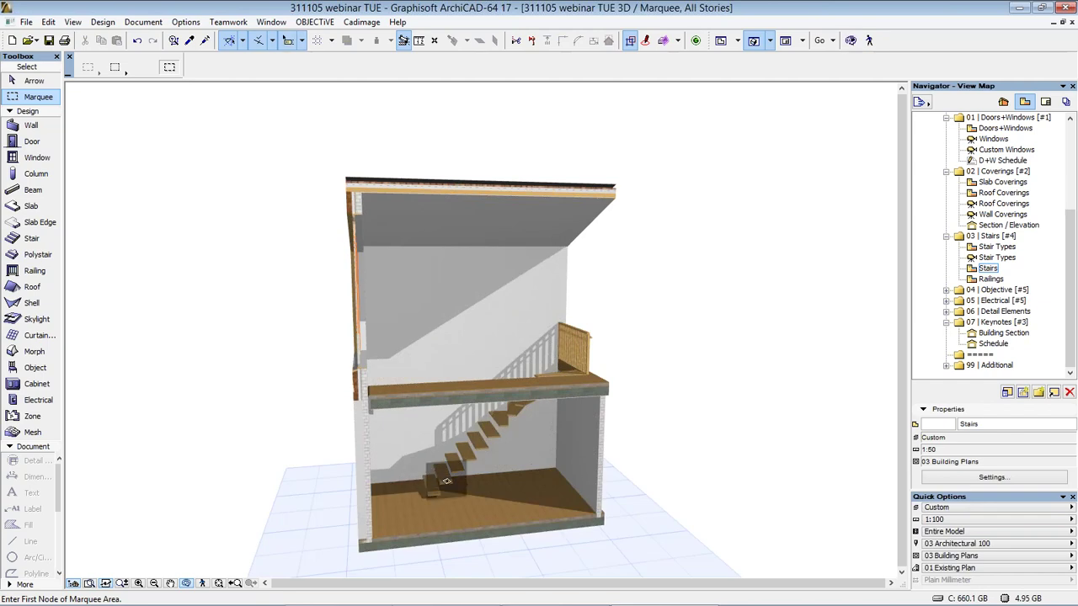
# Select all the Polystair parts and set their base elevation to project zero to 0.
pyautogui.click(35, 254)
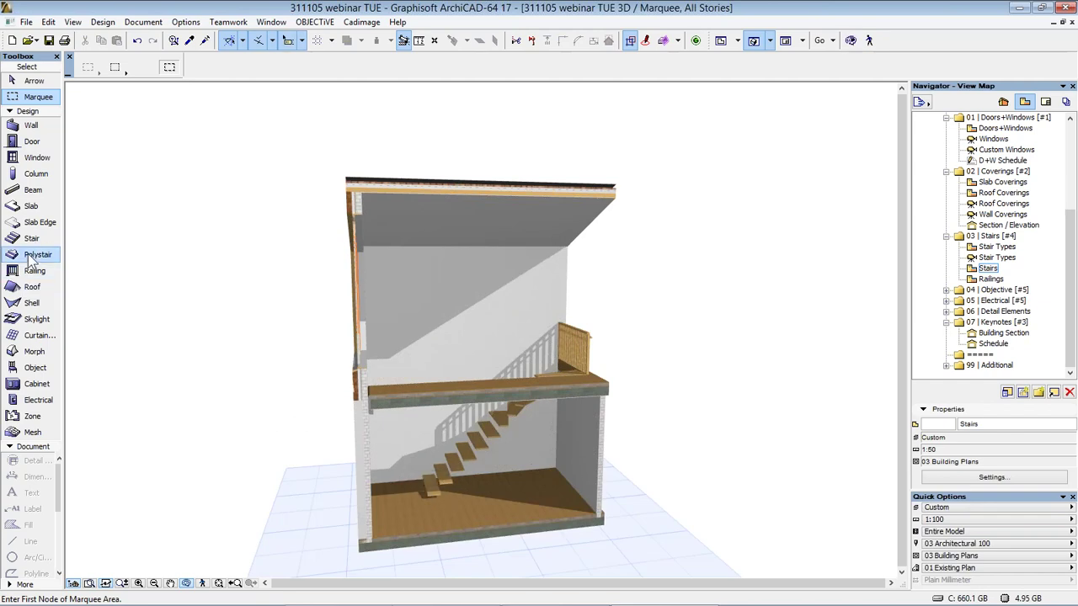
pyautogui.hotkey('ctrl', 'a')
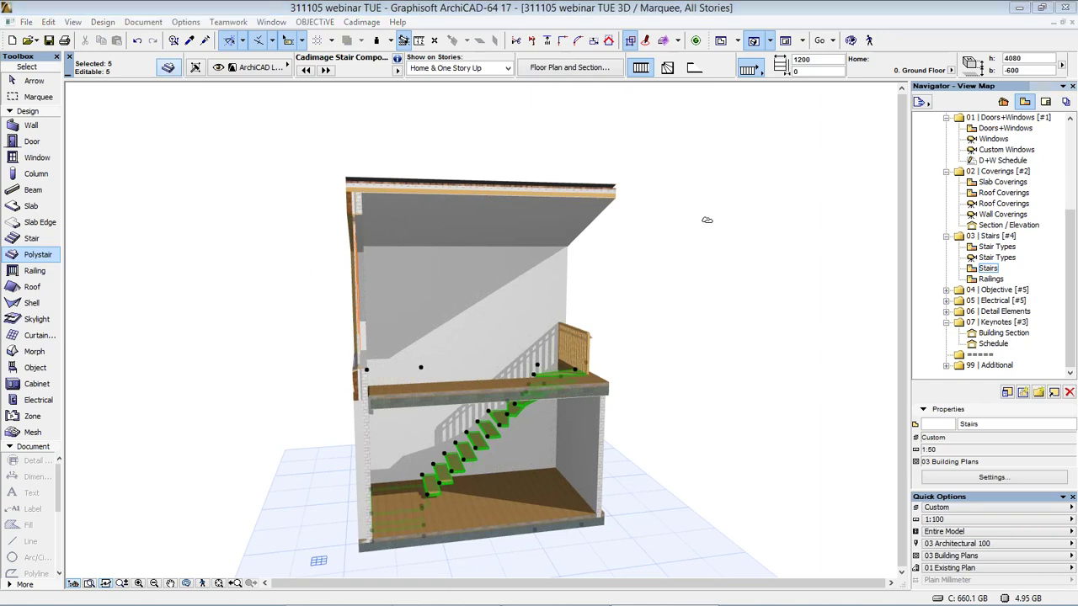
pyautogui.hotkey('ctrl', 't')
pyautogui.doubleClick(566, 222)
pyautogui.write('0')
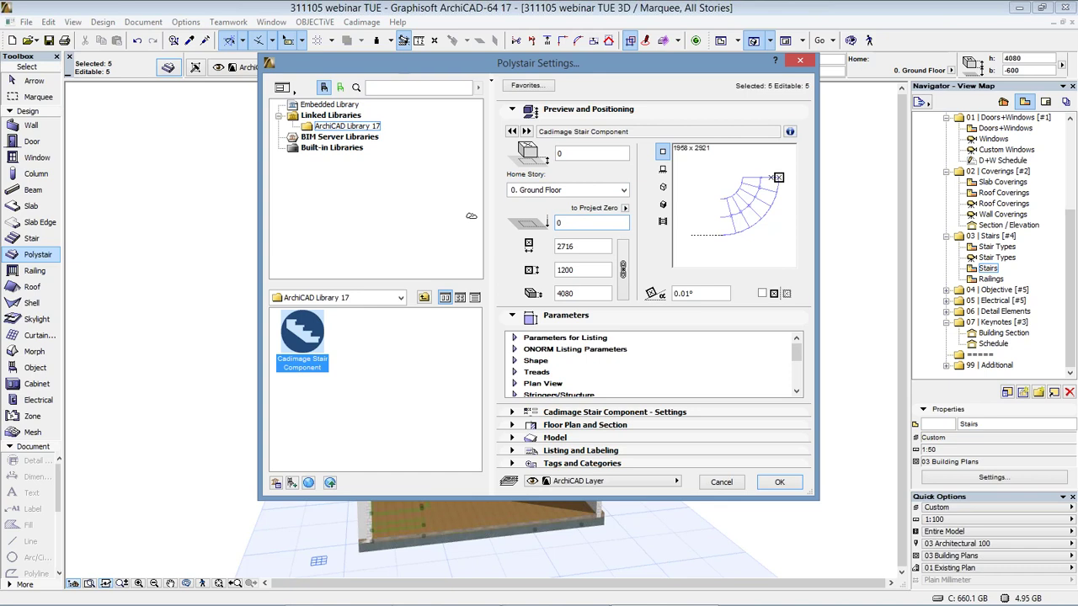
pyautogui.press('Return')
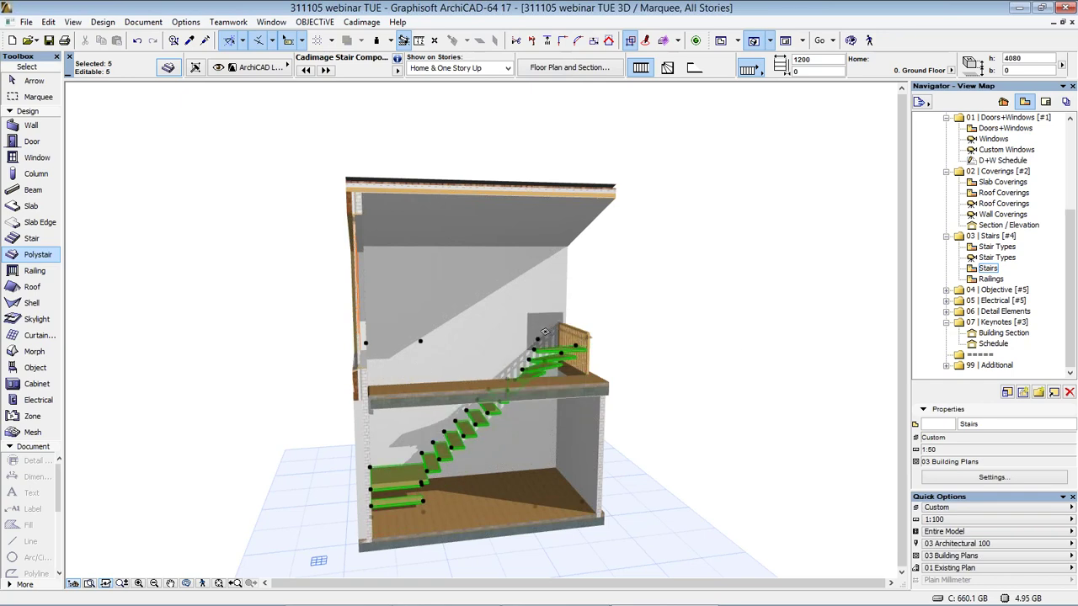
# Stretch the selected stair parts' height down to 3200 mm at the upper floor level and return to the floor plan.
pyautogui.click(545, 333)
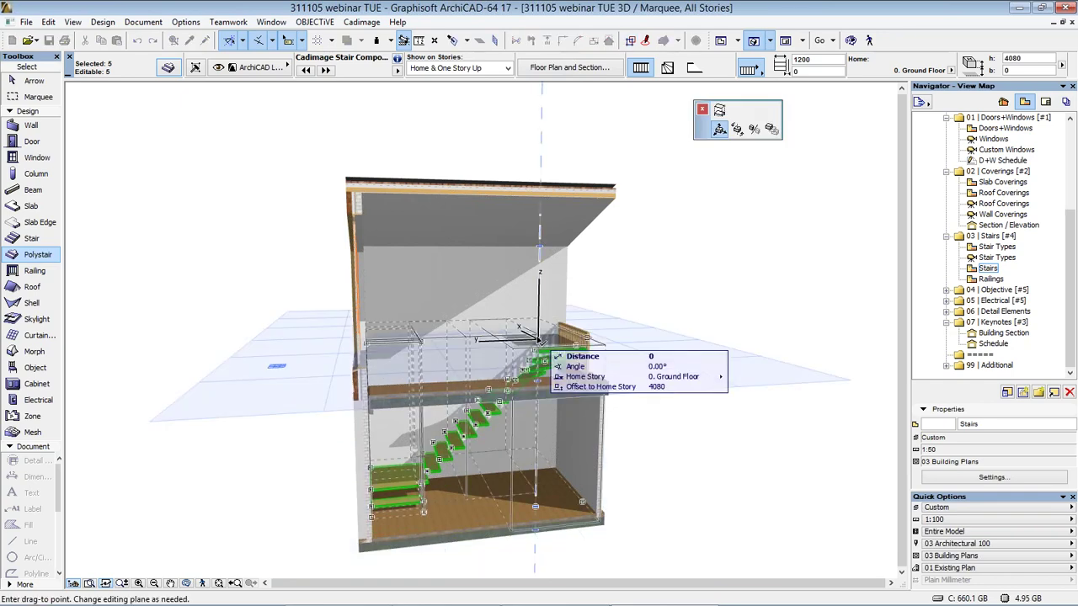
pyautogui.click(691, 167)
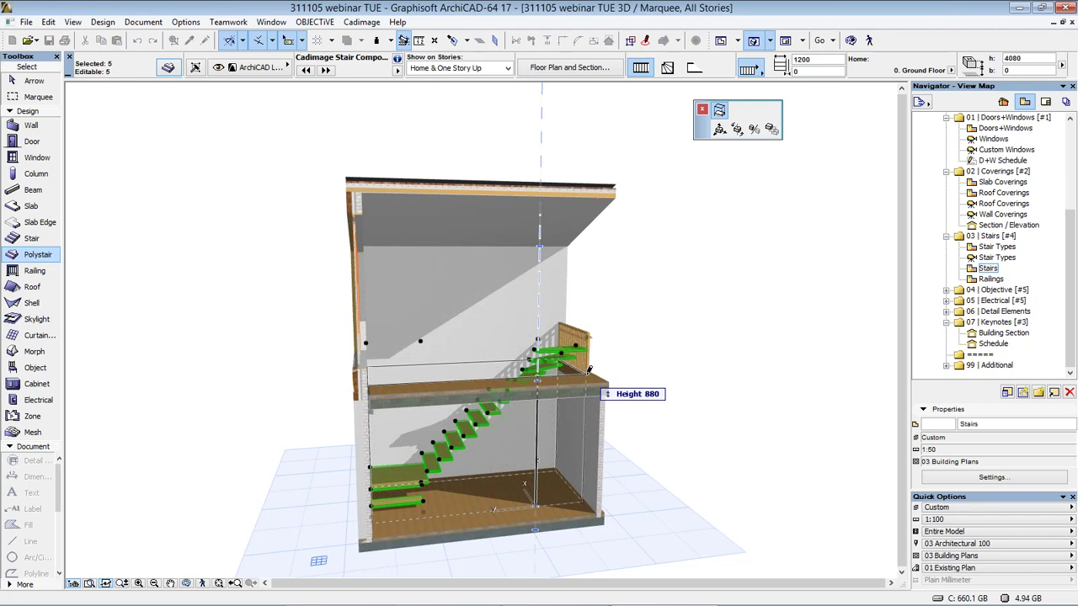
pyautogui.click(590, 368)
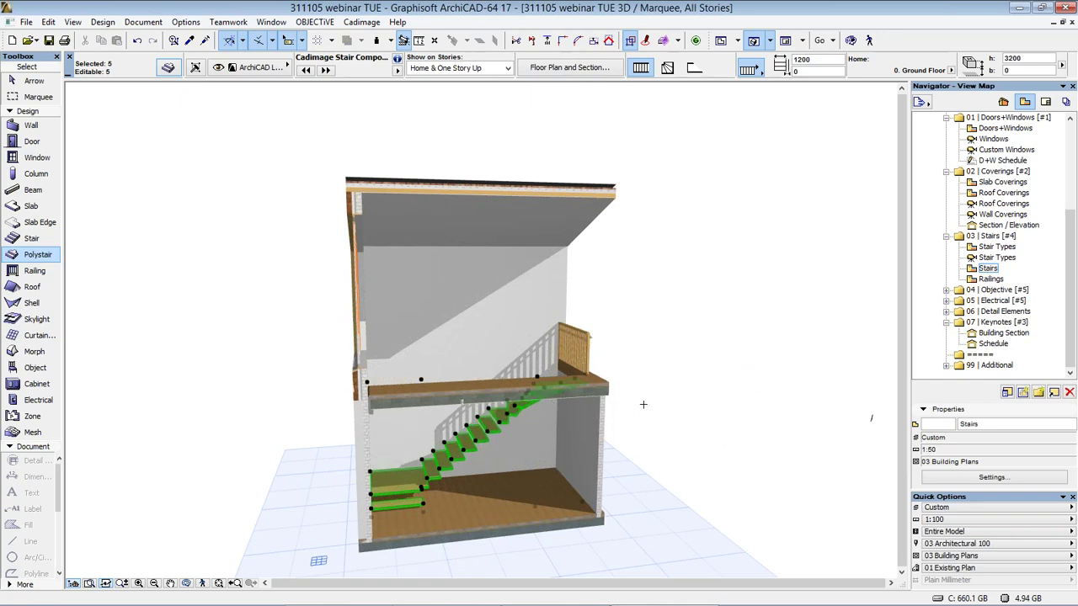
pyautogui.press('Escape')
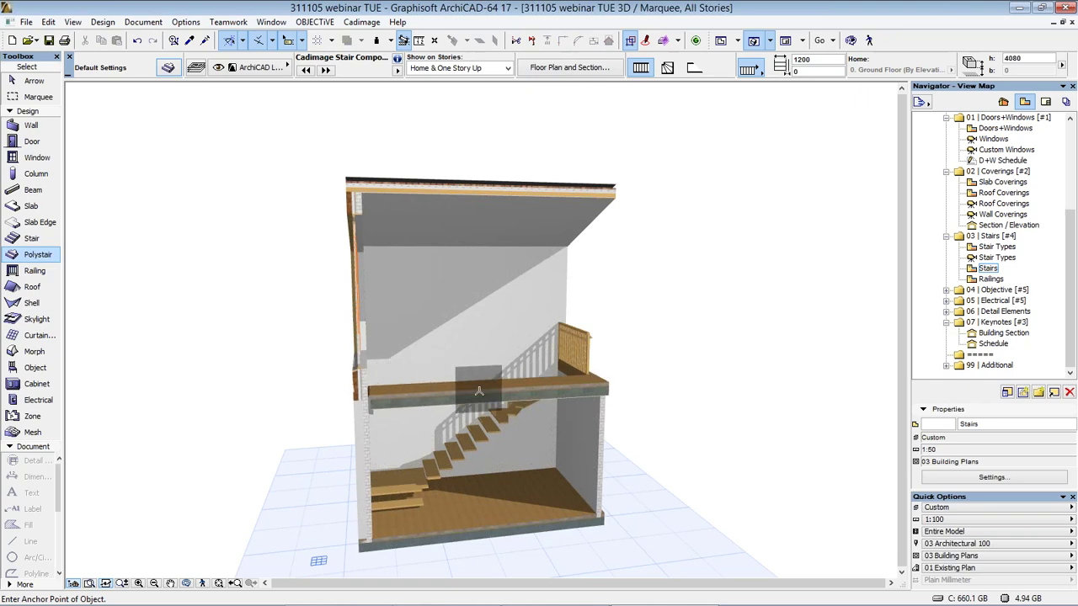
pyautogui.press('F2')
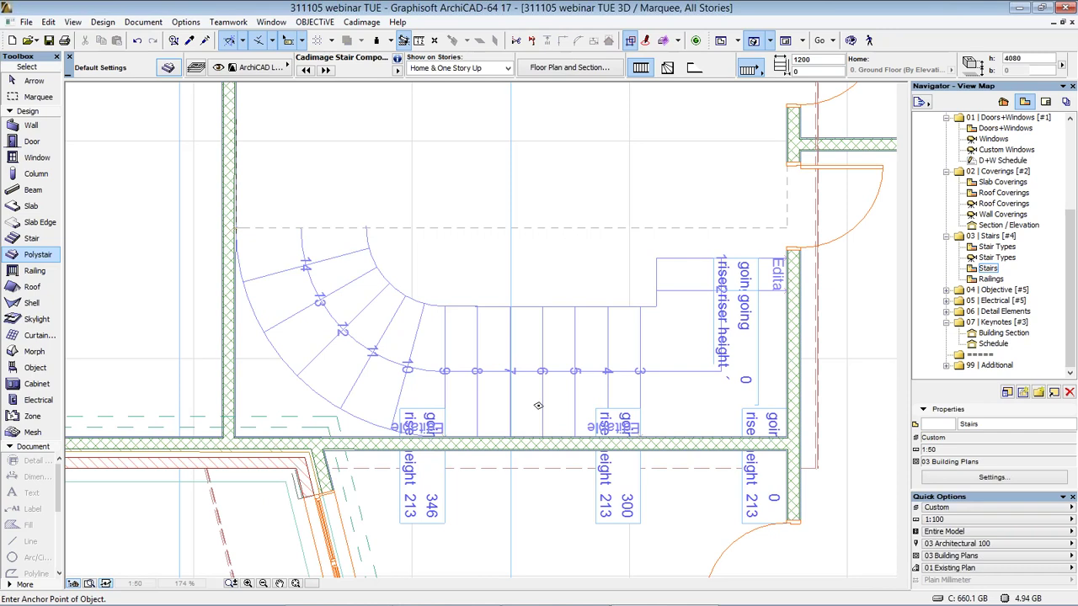
# Try to place a railing along the inner edge of the straight flight only, and undo it.
pyautogui.click(34, 270)
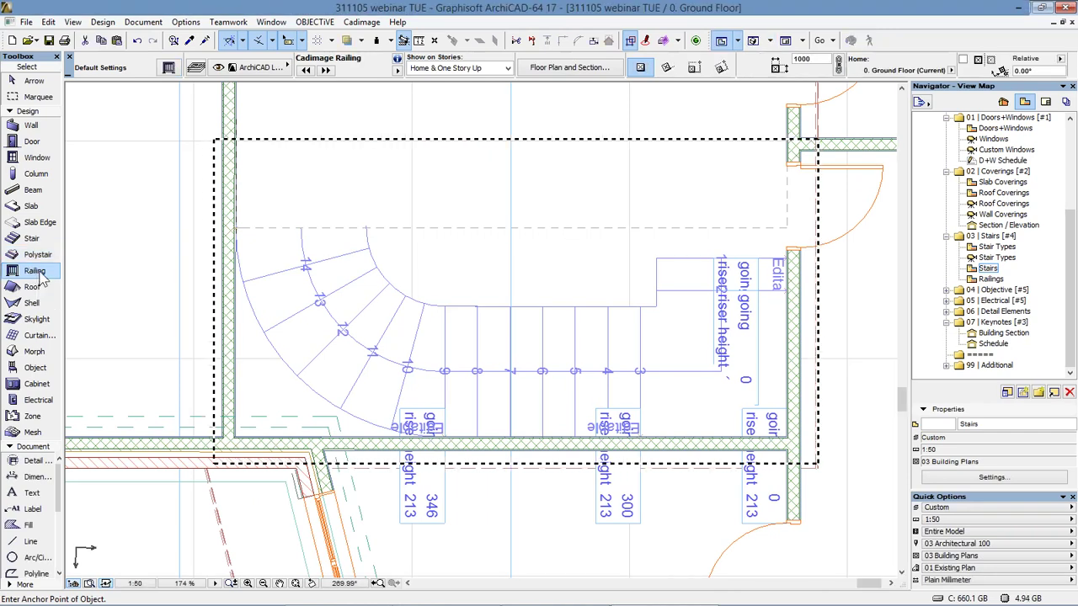
pyautogui.click(525, 307)
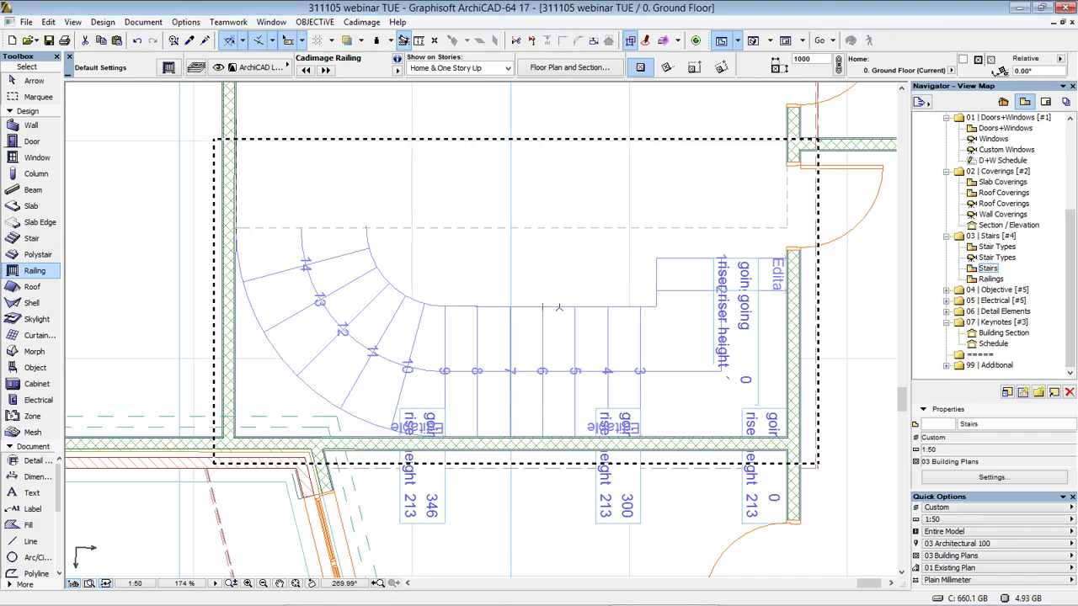
pyautogui.click(558, 308)
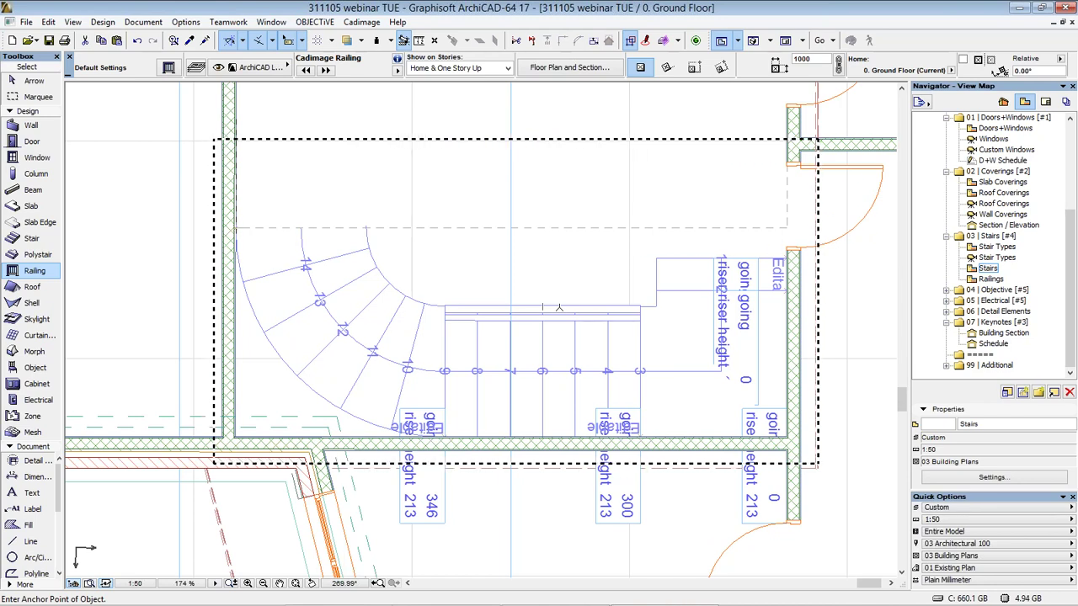
pyautogui.click(524, 307)
pyautogui.hotkey('ctrl', 'z')
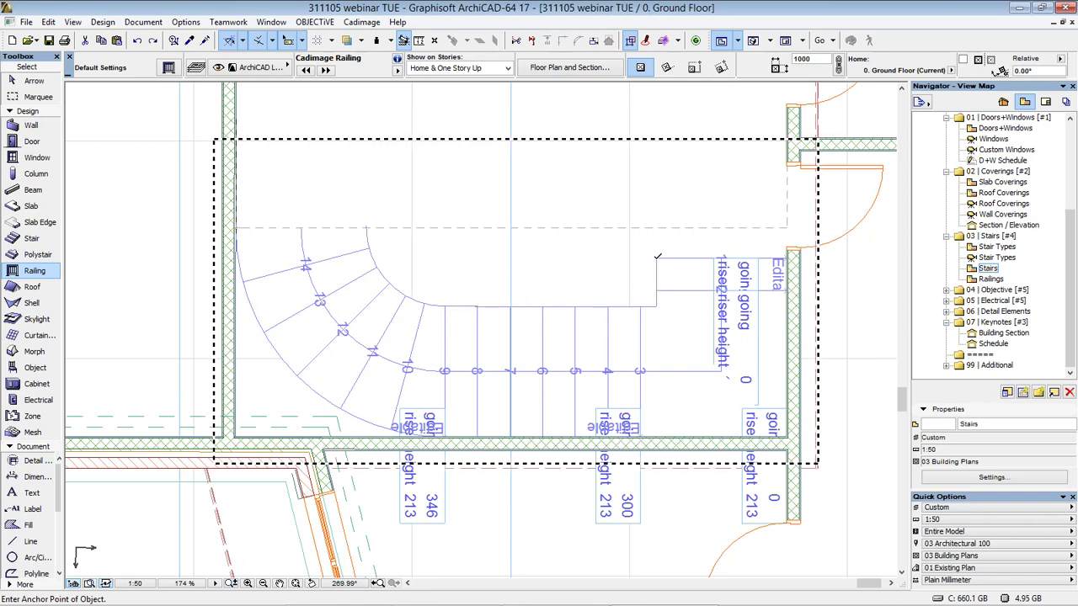
# Place a railing along the stair's whole inner edge and another along the stairwell edge on the first floor.
pyautogui.click(656, 259)
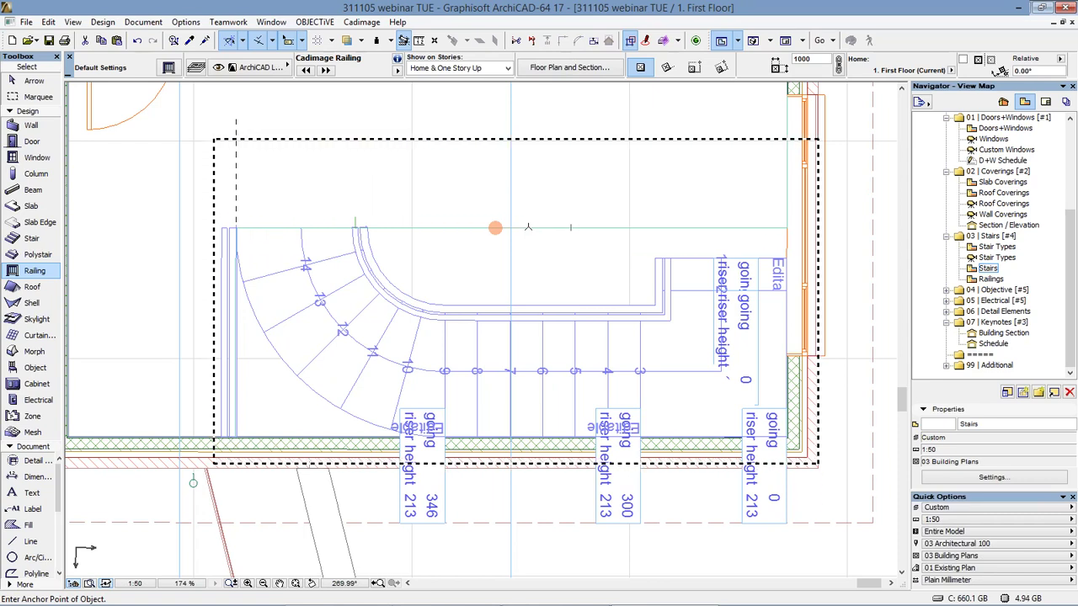
pyautogui.click(528, 227)
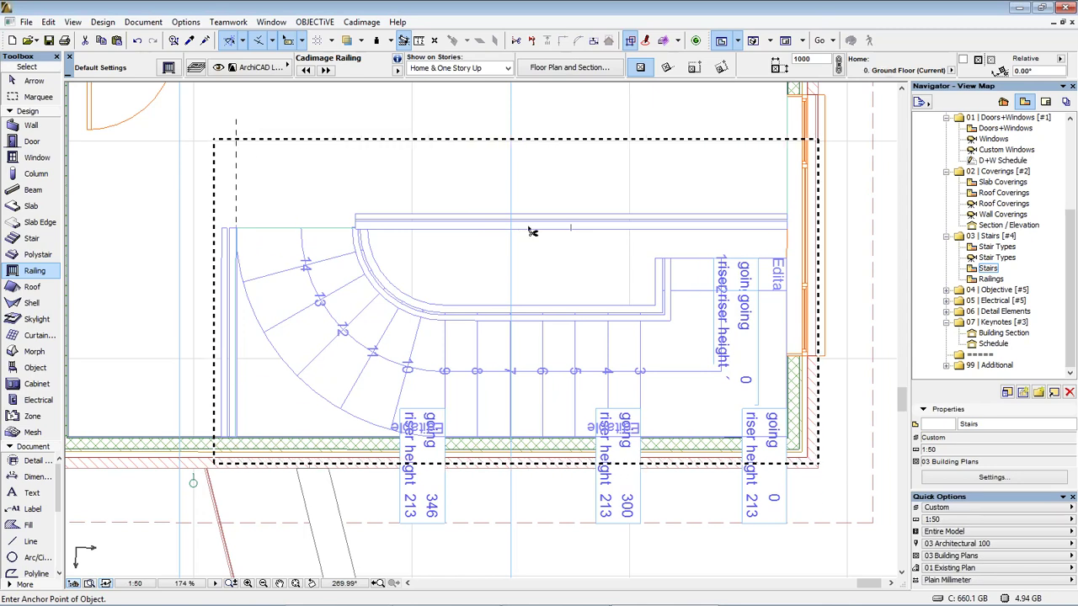
# Select all the Polystair parts on the ground floor and combine them into a single Cadimage stair.
pyautogui.hotkey('ctrl', 'Down')
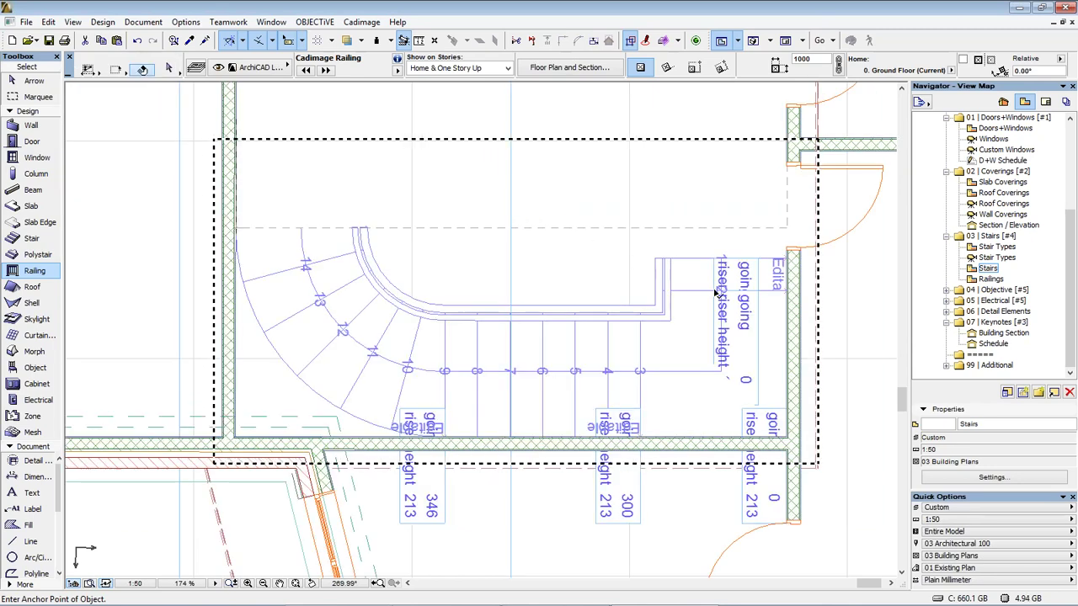
pyautogui.click(25, 254)
pyautogui.hotkey('ctrl', 'a')
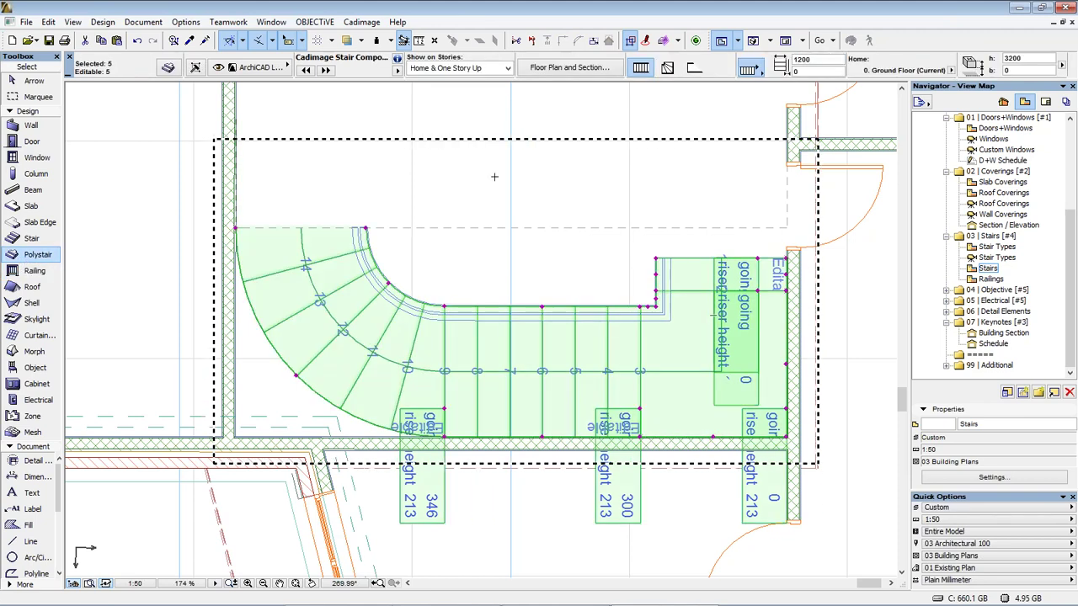
pyautogui.click(361, 22)
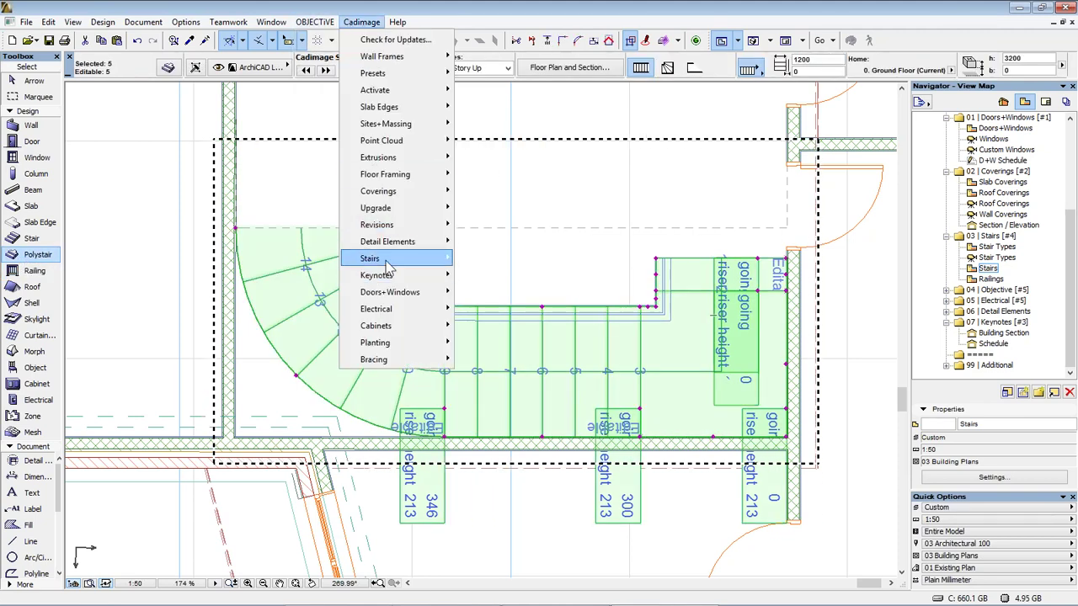
pyautogui.moveTo(375, 260)
pyautogui.click(496, 343)
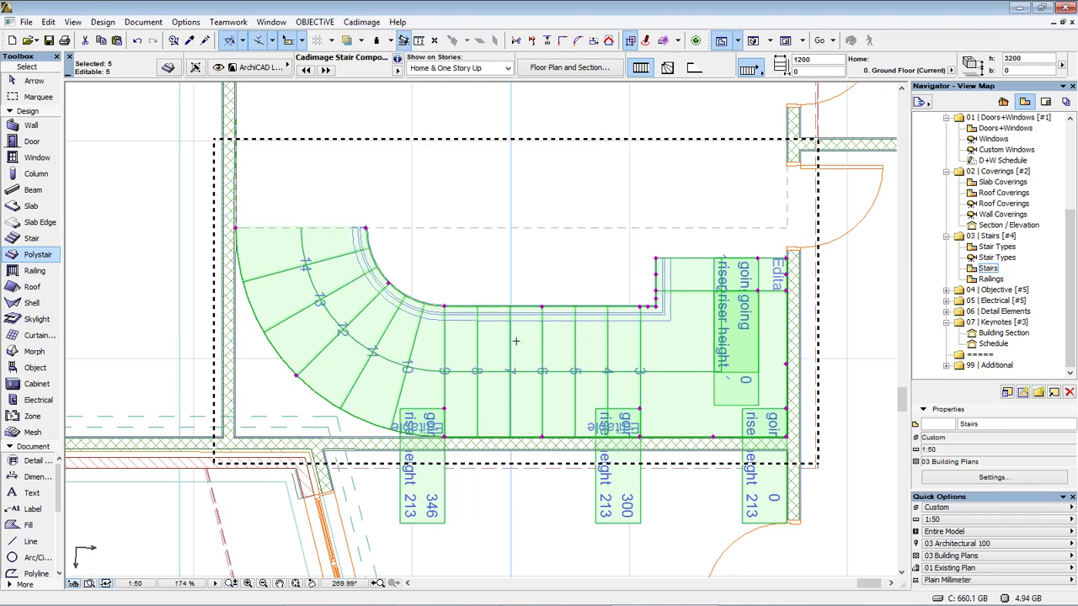
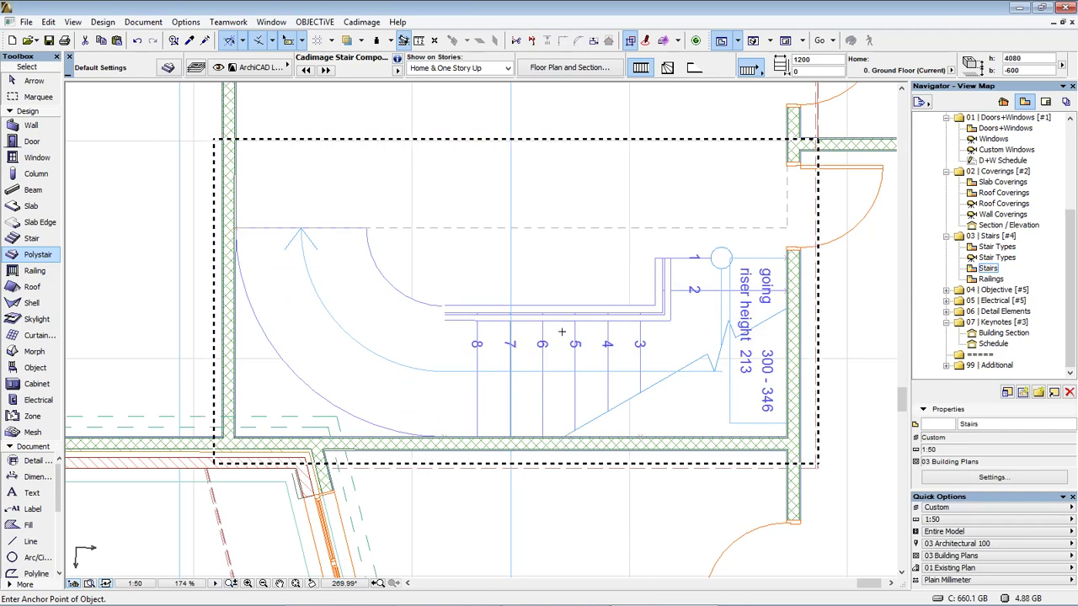
# Select the combined stair and move its ground-floor break line across the straight flight near tread 5.
pyautogui.click(641, 390)
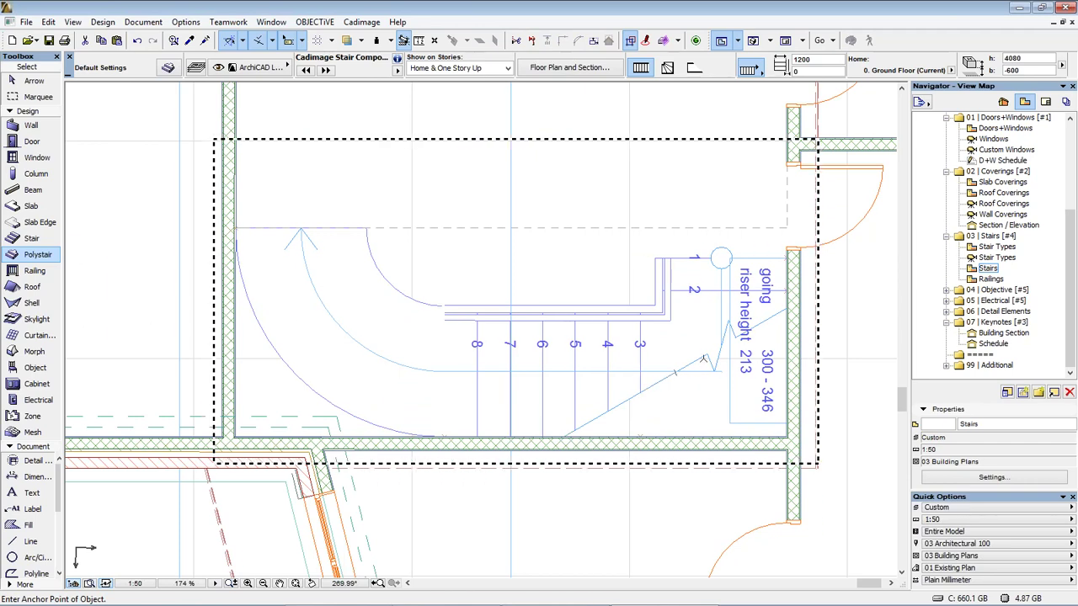
pyautogui.click(674, 374)
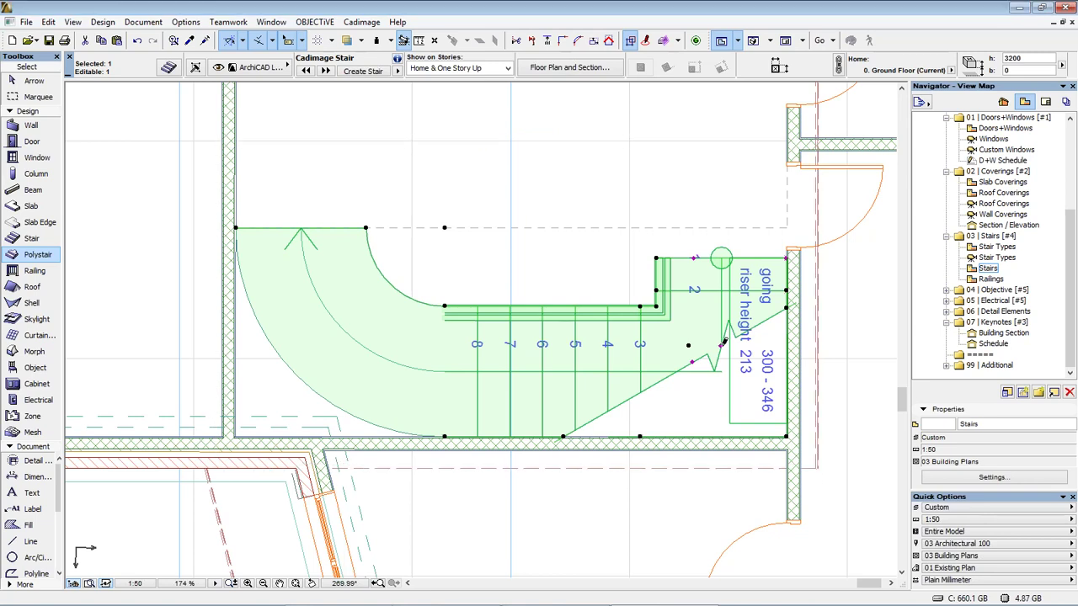
pyautogui.click(721, 345)
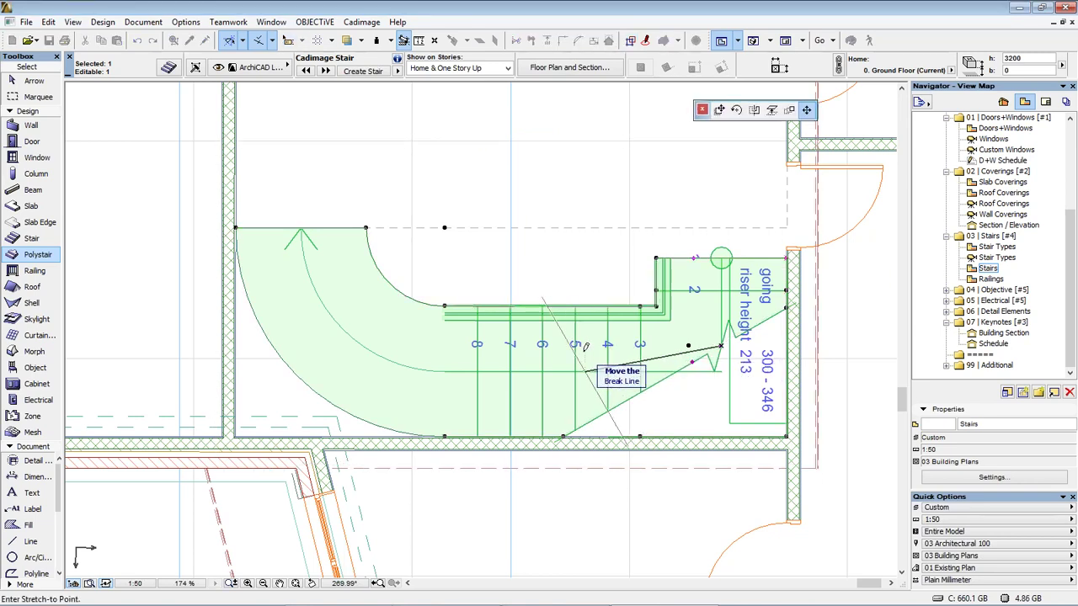
pyautogui.click(586, 346)
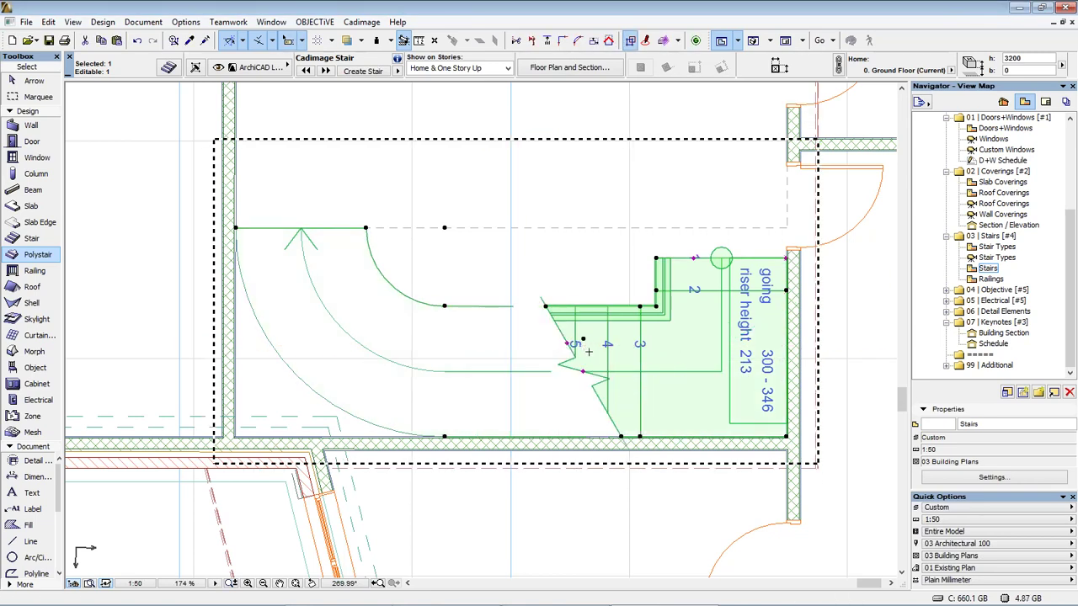
# On the first floor, move the stair's break line across the straight flight just before tread 8 and deselect the stair.
pyautogui.click(645, 336)
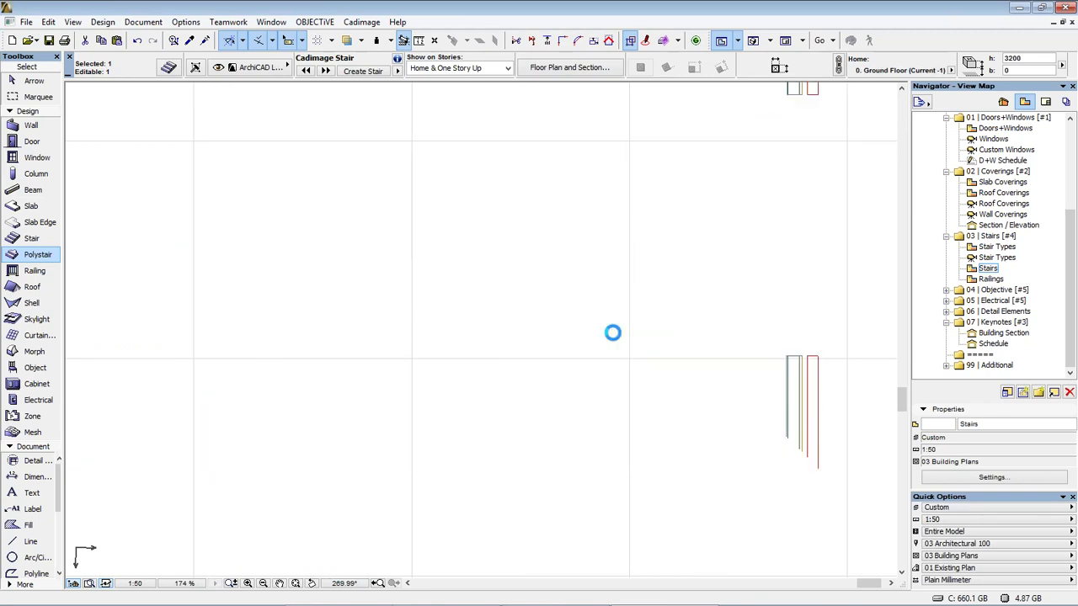
pyautogui.click(557, 371)
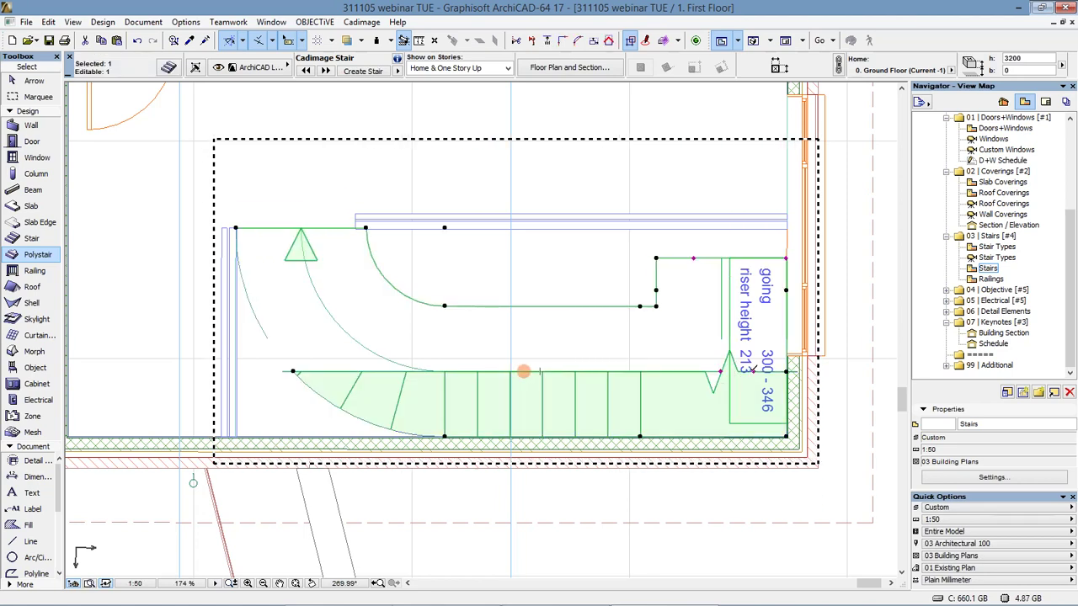
pyautogui.click(722, 371)
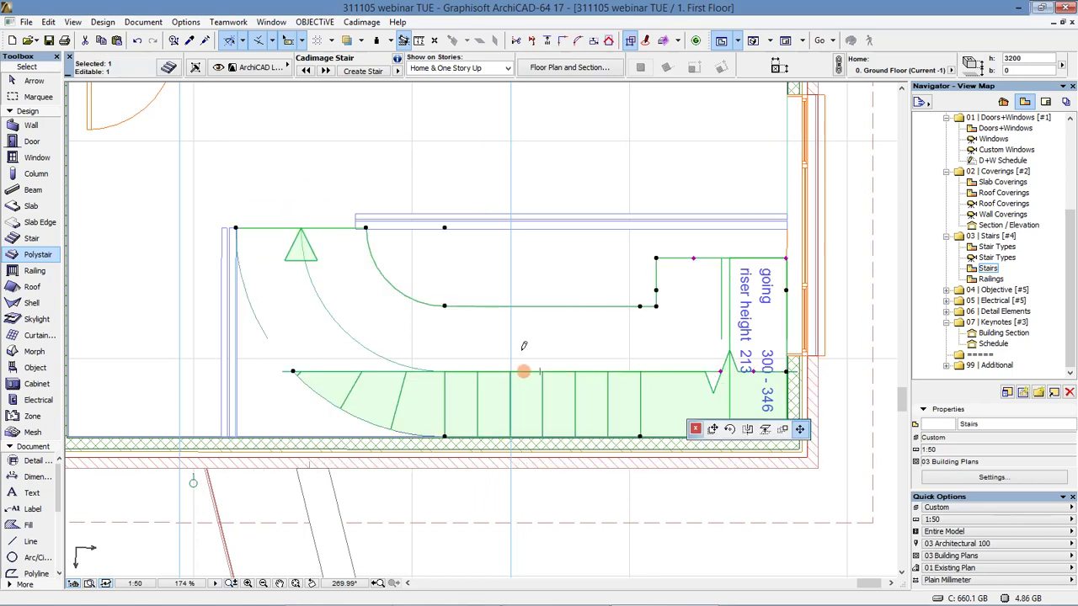
pyautogui.click(667, 424)
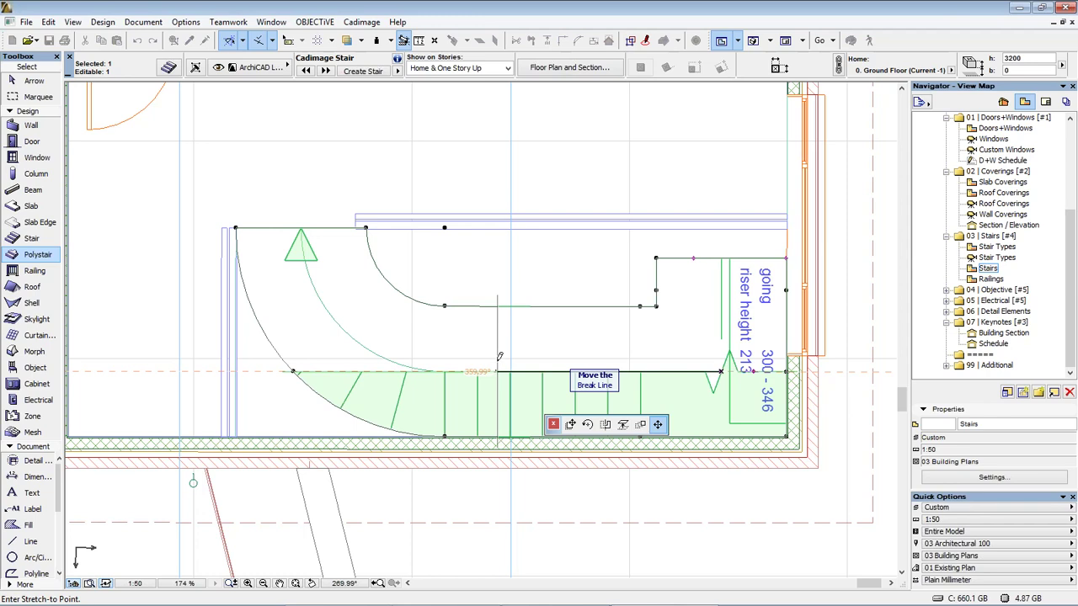
pyautogui.press('Escape')
# Open the Objective | Split view and select the Caravan object.
pyautogui.click(998, 290)
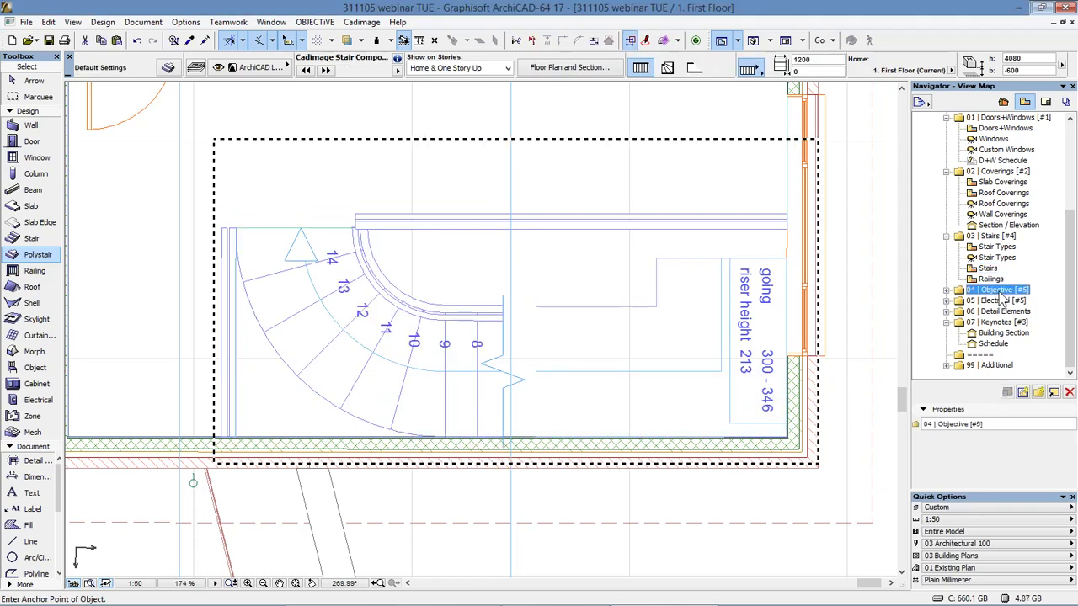
pyautogui.doubleClick(987, 293)
pyautogui.doubleClick(996, 301)
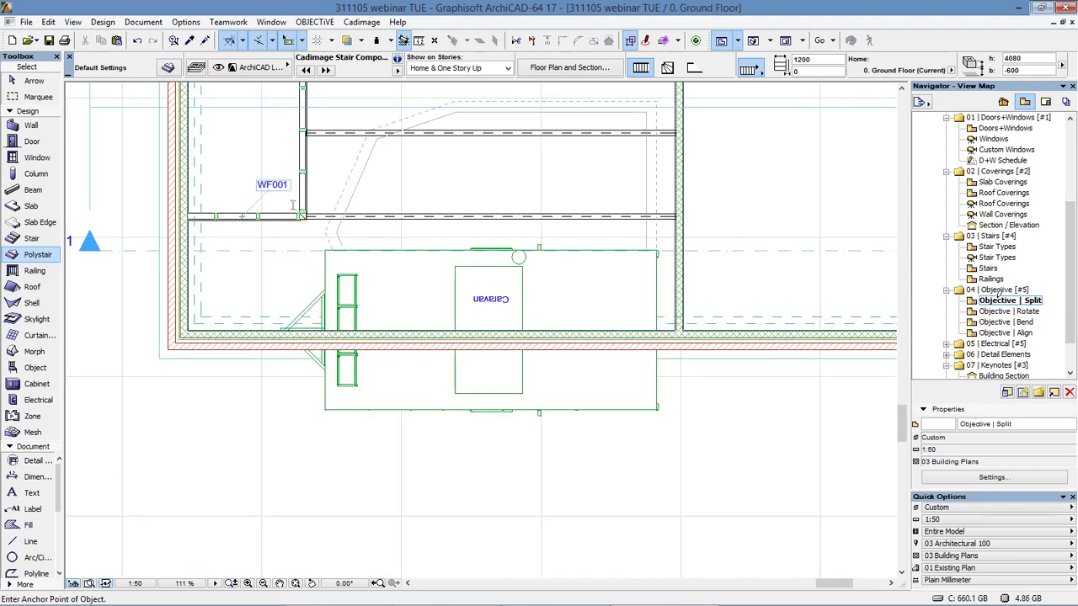
pyautogui.press('Escape')
pyautogui.click(699, 441)
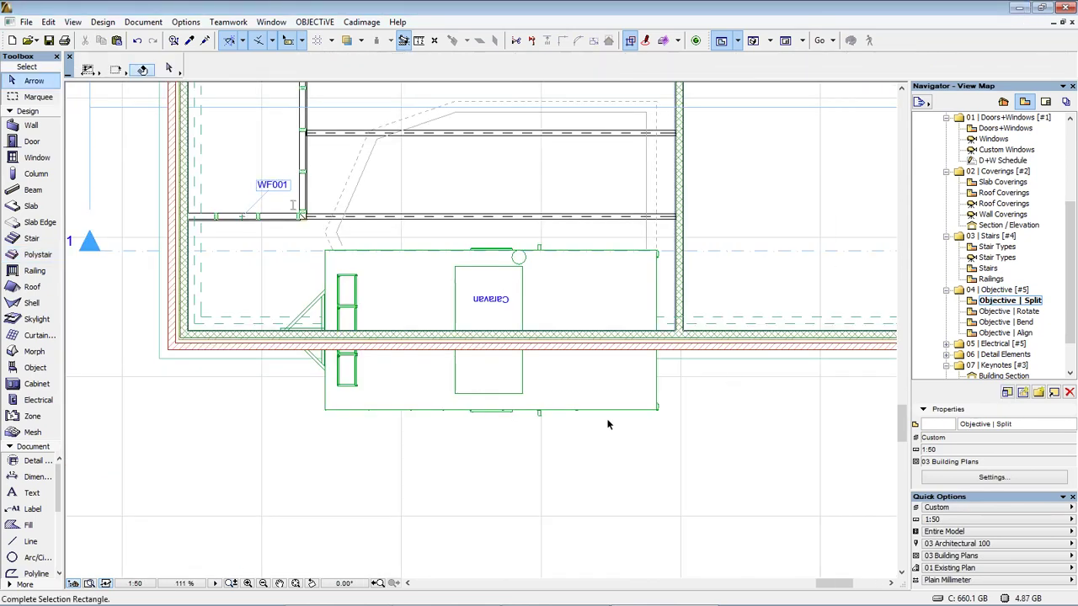
pyautogui.click(259, 388)
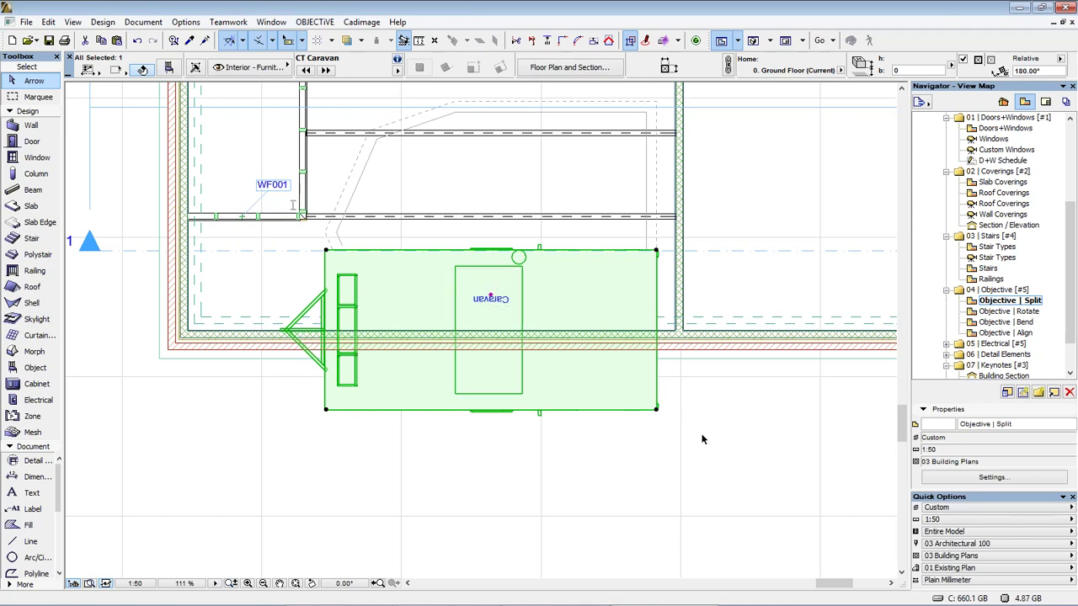
# Split the caravan along the inner face of the exterior wall with the OBJECTiVE Split tool and delete the outer half.
pyautogui.moveTo(632, 397)
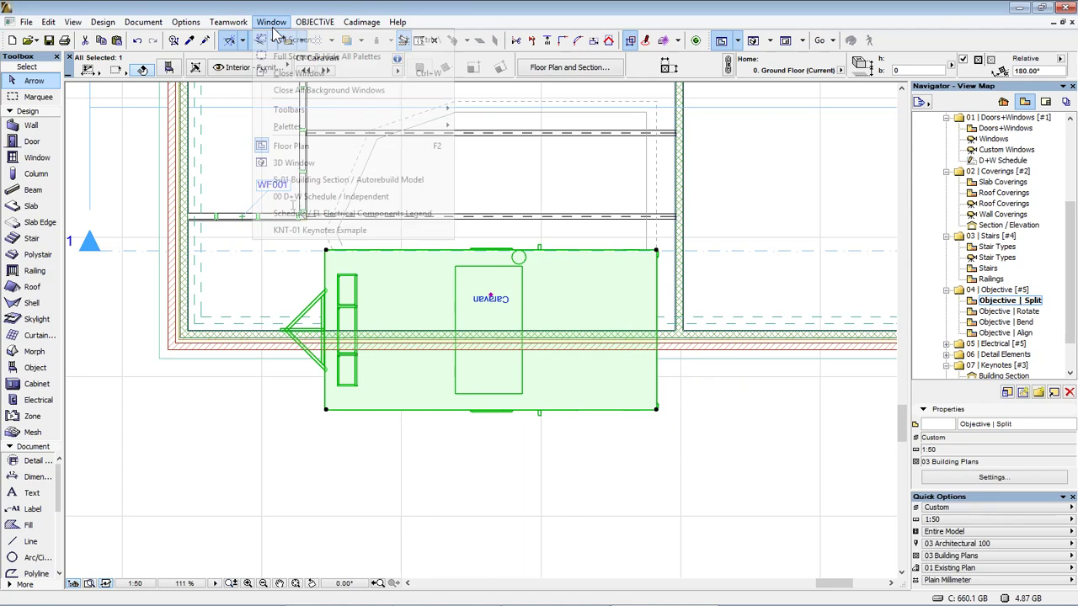
pyautogui.click(314, 22)
pyautogui.moveTo(325, 76)
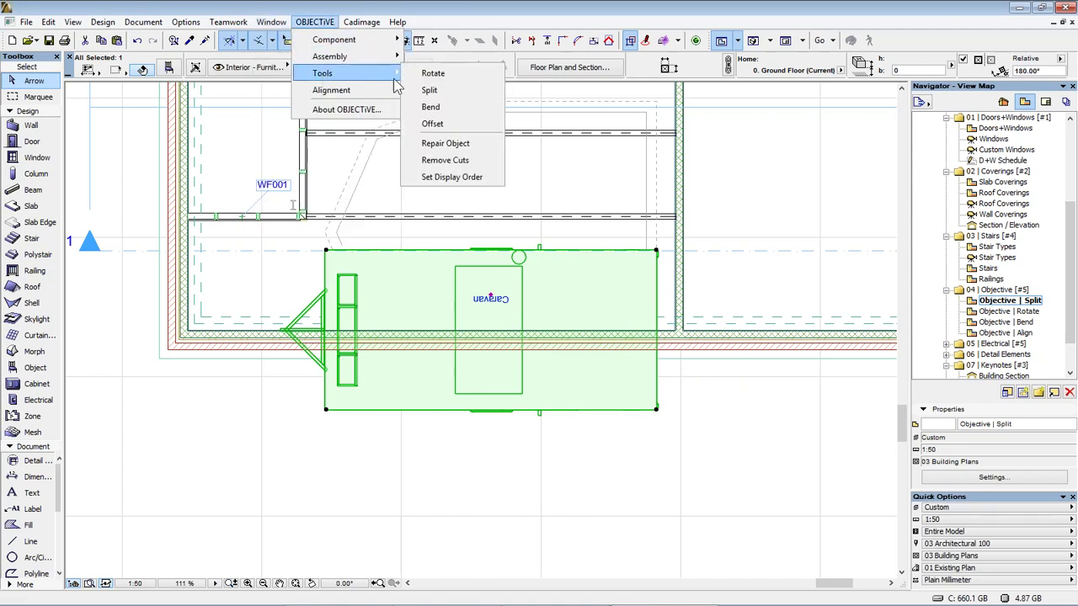
pyautogui.click(434, 90)
pyautogui.click(251, 331)
pyautogui.click(671, 329)
pyautogui.click(671, 326)
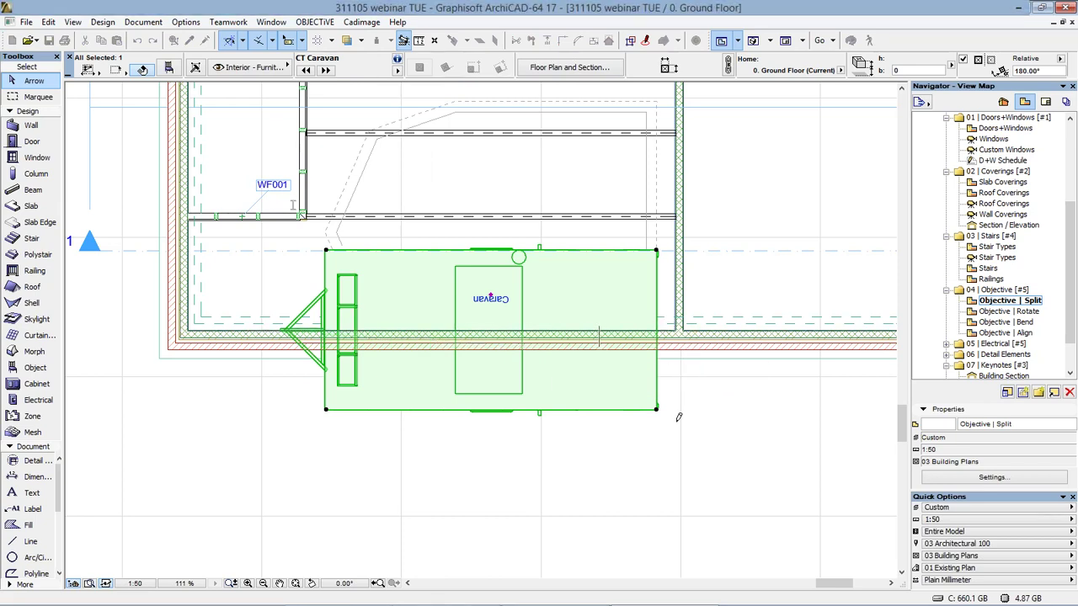
pyautogui.click(677, 418)
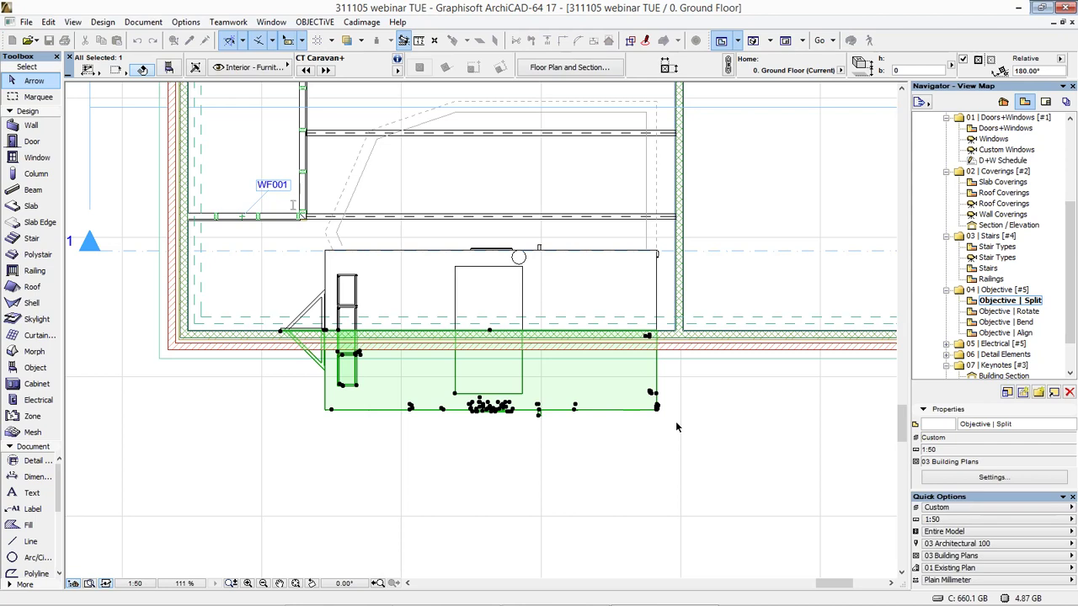
pyautogui.press('Delete')
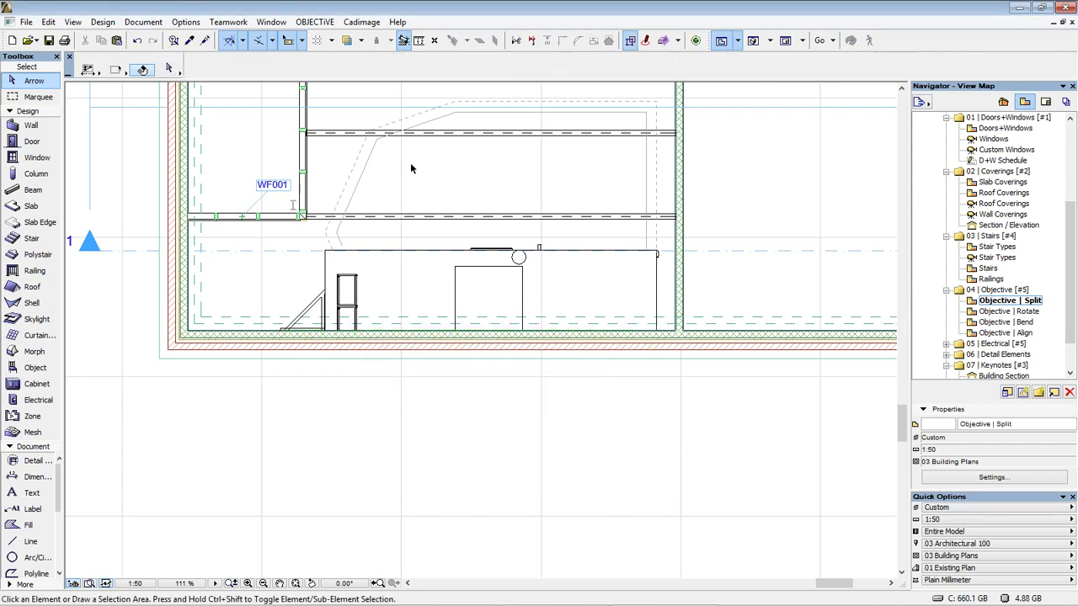
# Split the remaining caravan along a slanted line near its tow-bar end and delete the tow-bar piece.
pyautogui.click(358, 280)
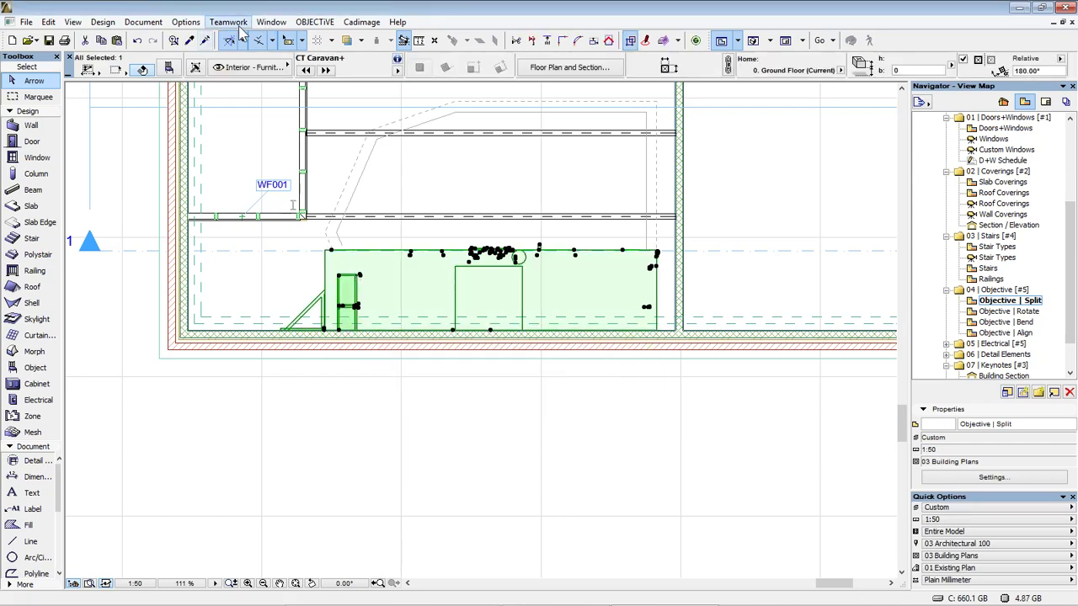
pyautogui.click(314, 22)
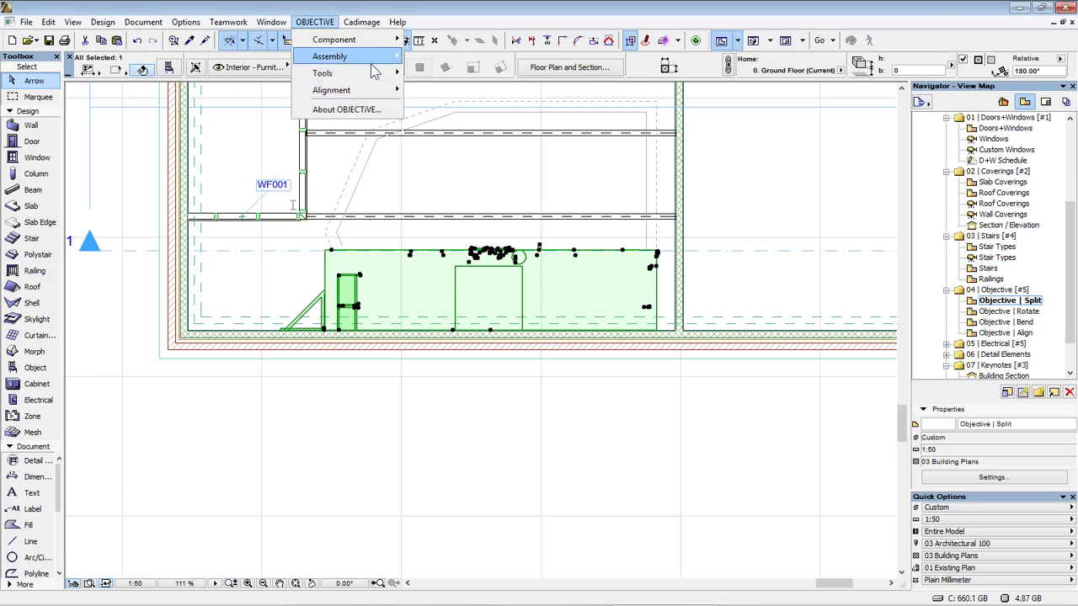
pyautogui.moveTo(371, 76)
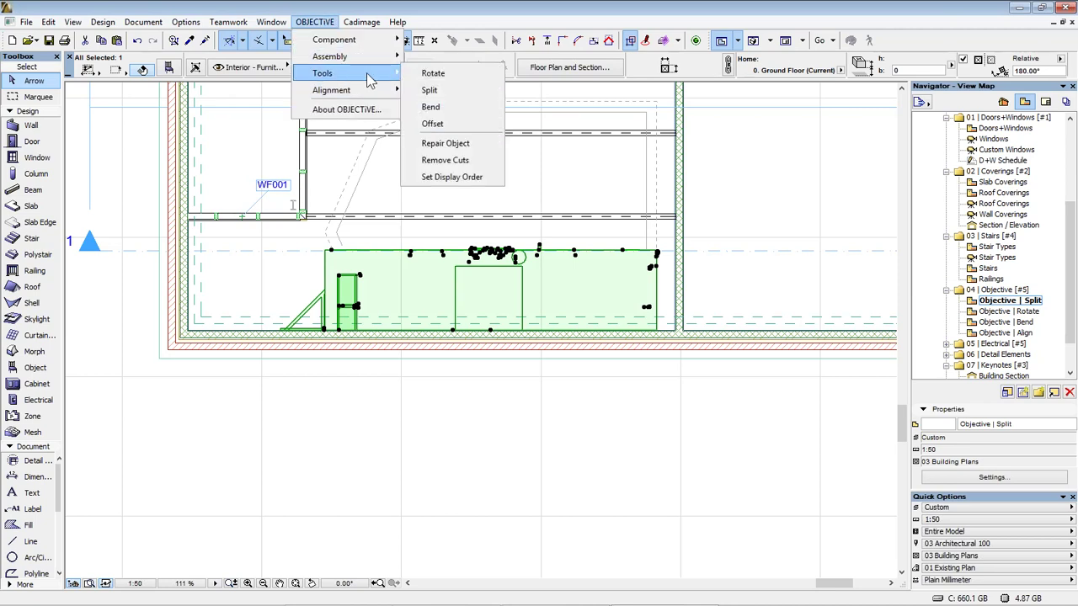
pyautogui.click(438, 89)
pyautogui.click(359, 227)
pyautogui.click(318, 409)
pyautogui.click(275, 393)
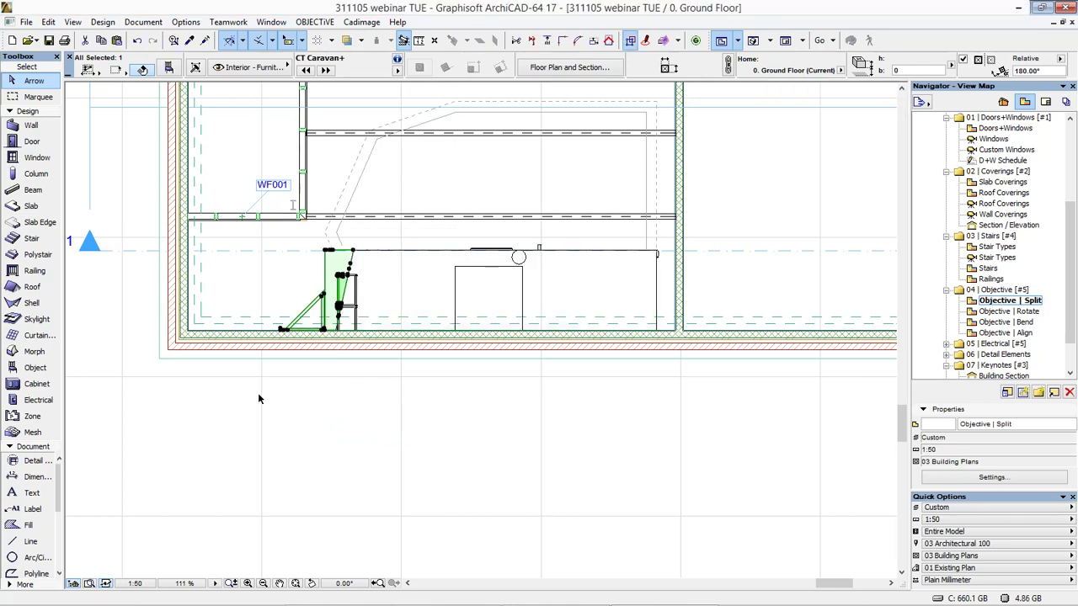
pyautogui.click(258, 398)
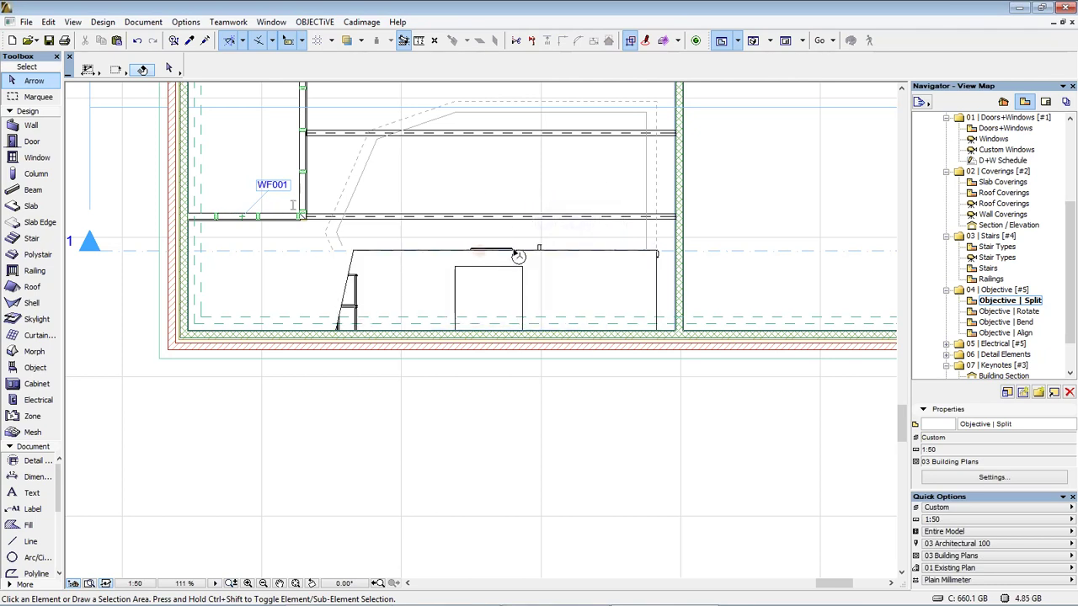
# Rotate the remaining caravan 90° about its long straight edge with the OBJECTiVE Rotate tool.
pyautogui.click(518, 255)
pyautogui.click(314, 21)
pyautogui.moveTo(355, 75)
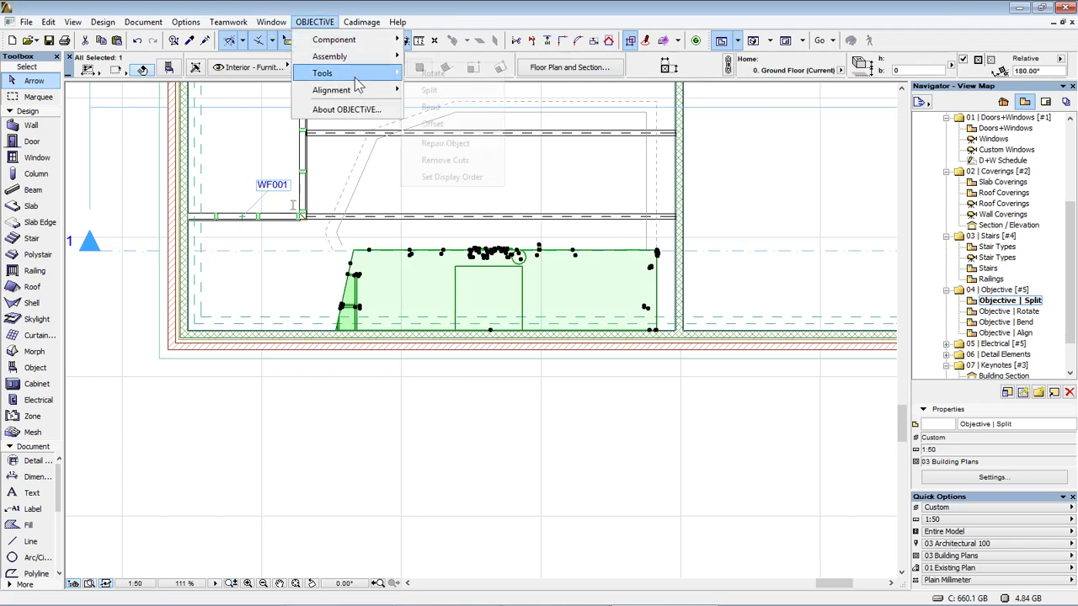
pyautogui.click(438, 74)
pyautogui.click(427, 251)
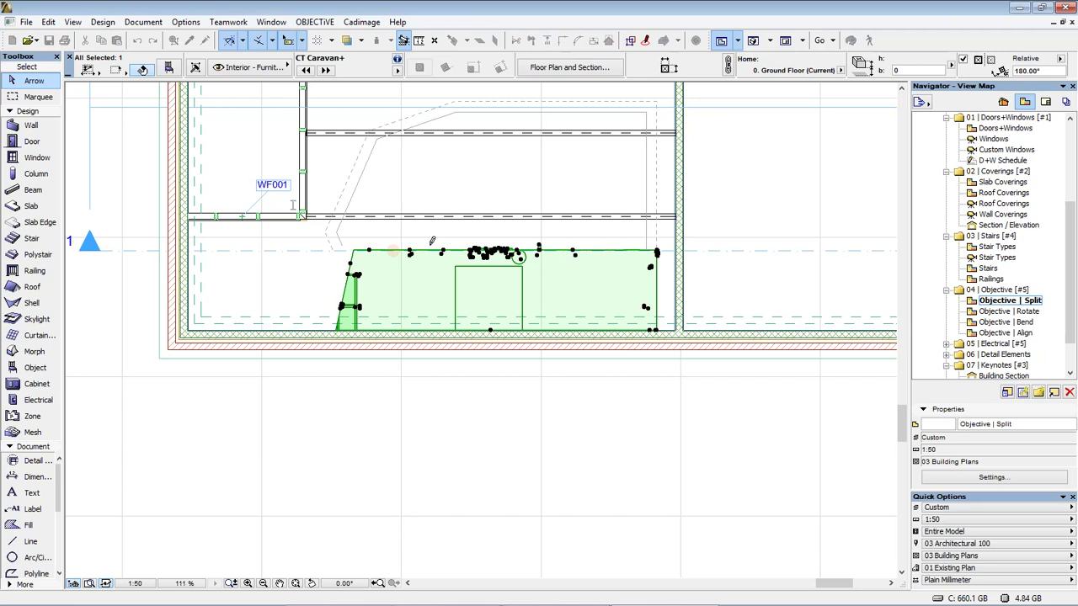
pyautogui.click(634, 244)
pyautogui.write('90')
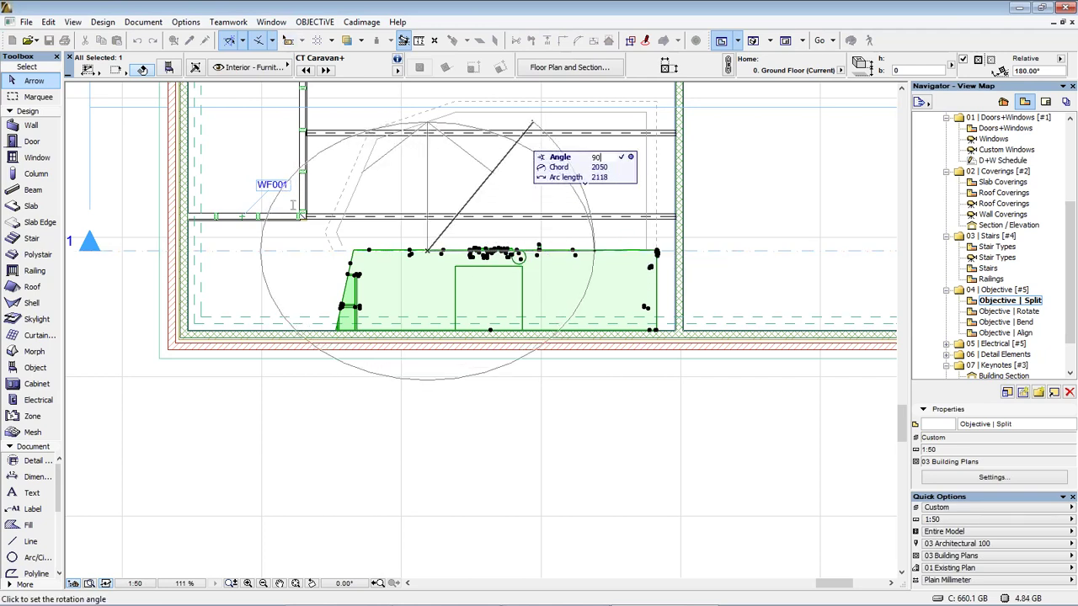
pyautogui.press('Return')
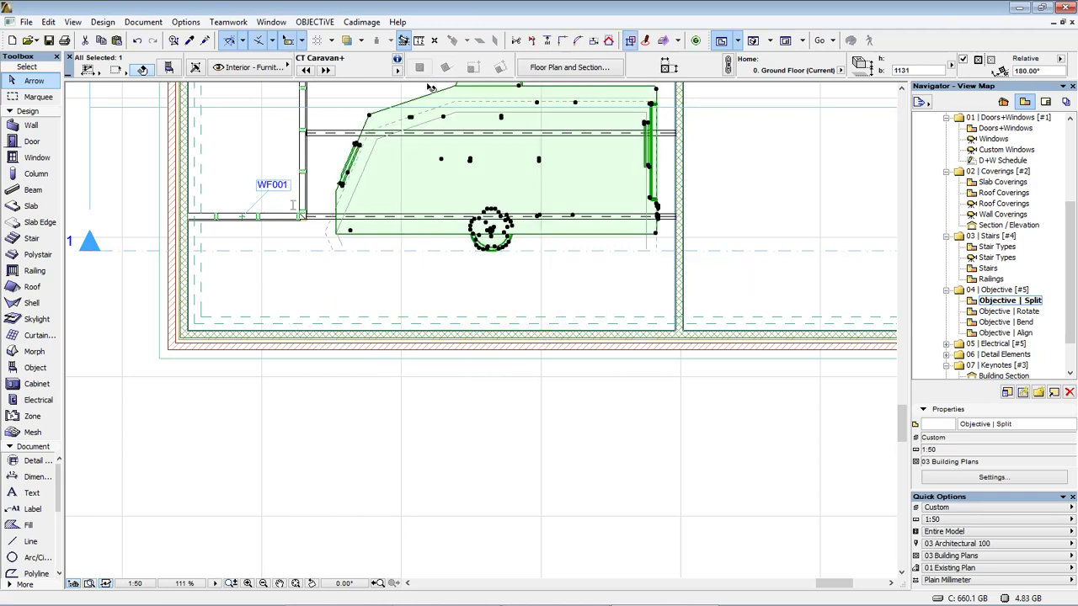
# Move the rotated caravan a short distance toward the exterior wall, bringing its lower edge to the section line.
pyautogui.moveTo(545, 163); pyautogui.dragTo(519, 287, button='middle')
pyautogui.scroll(-1, 539, 298)
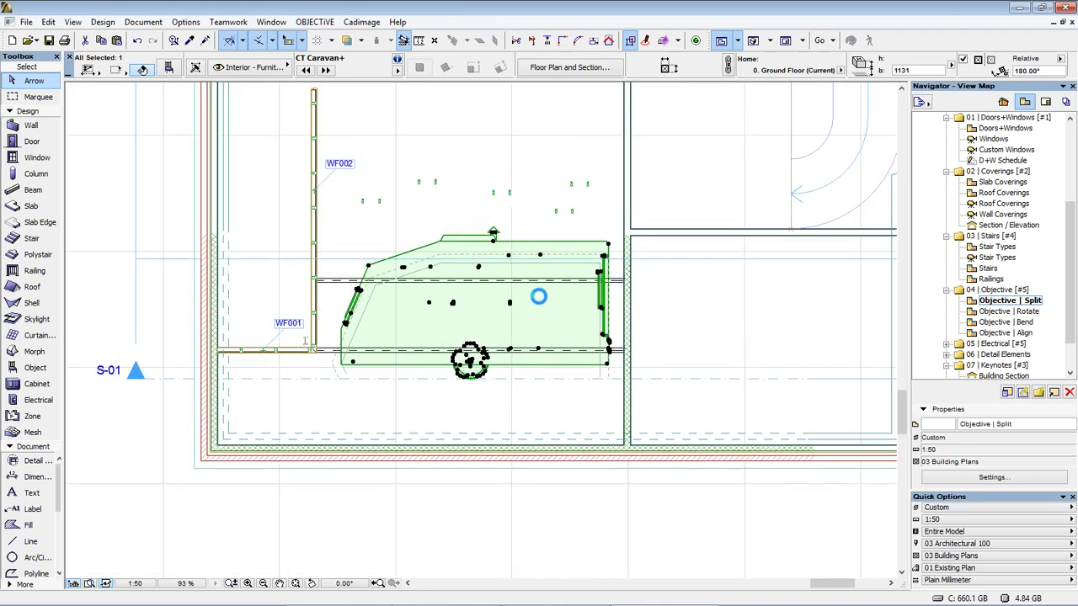
pyautogui.hotkey('ctrl', 'd')
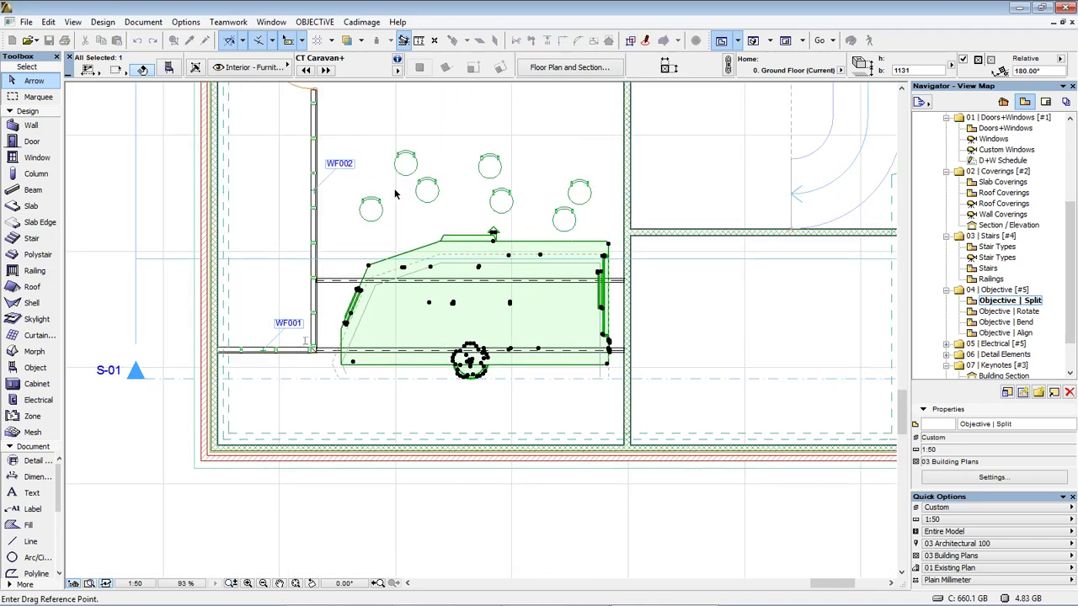
pyautogui.click(541, 247)
pyautogui.click(540, 259)
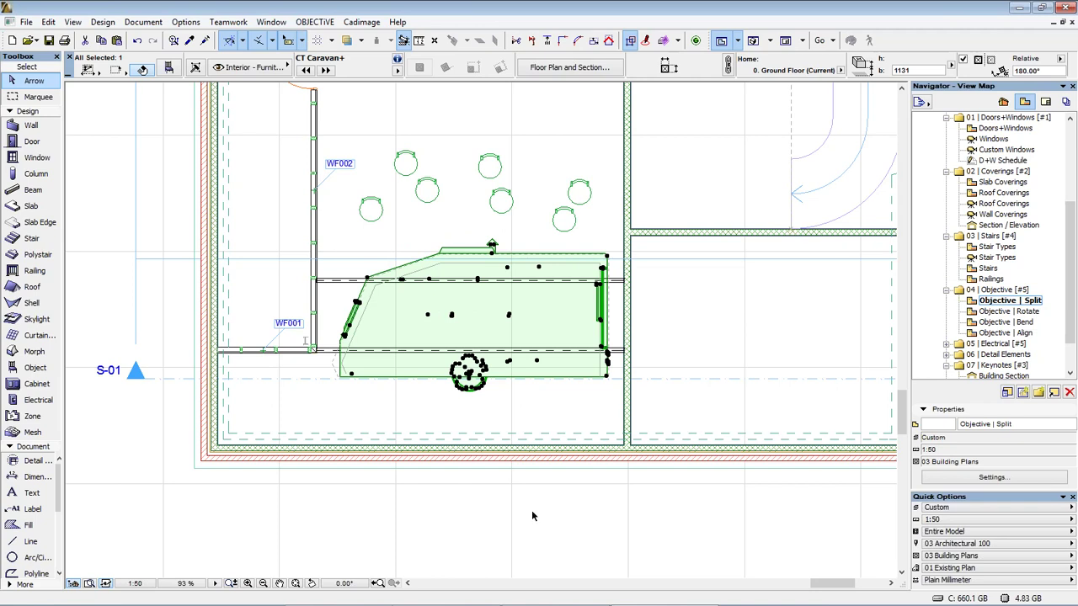
# Bend the steel joist crossing the caravan into a shallow downward arc with the OBJECTiVE Bend tool.
pyautogui.click(529, 285)
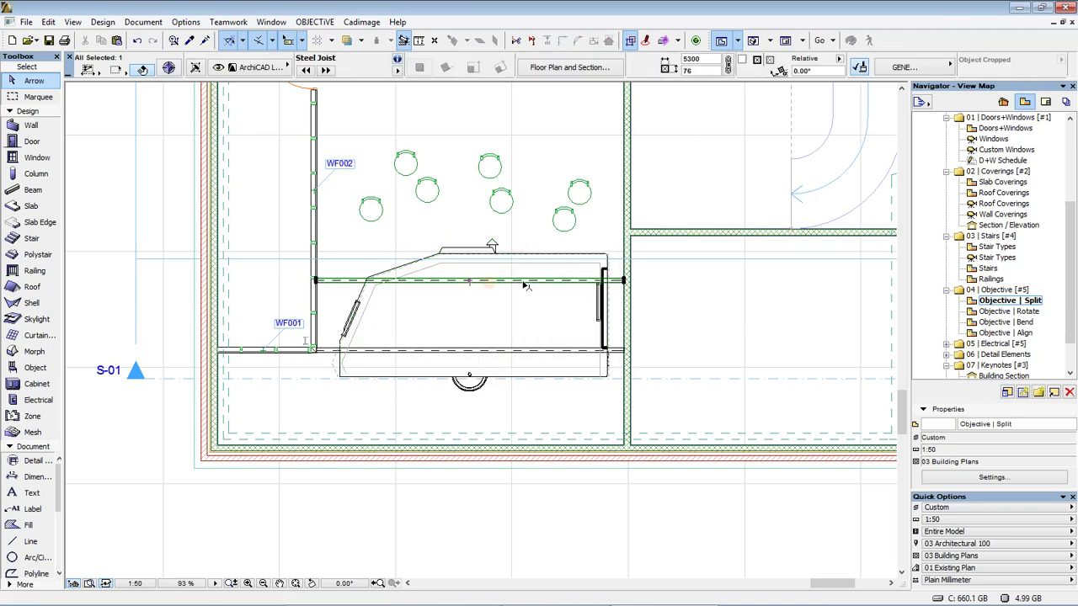
pyautogui.click(314, 22)
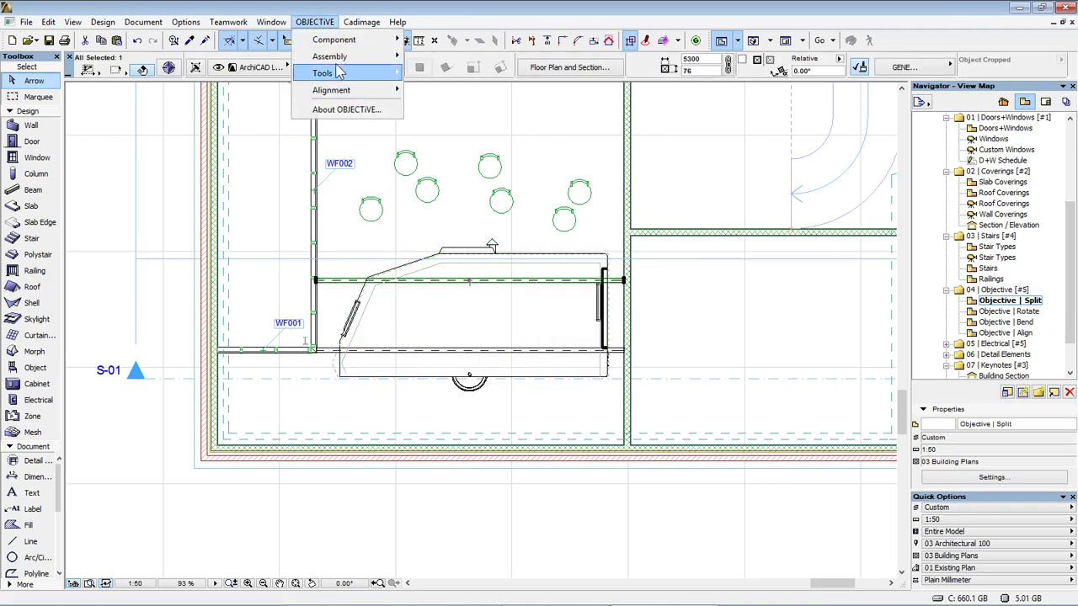
pyautogui.moveTo(338, 79)
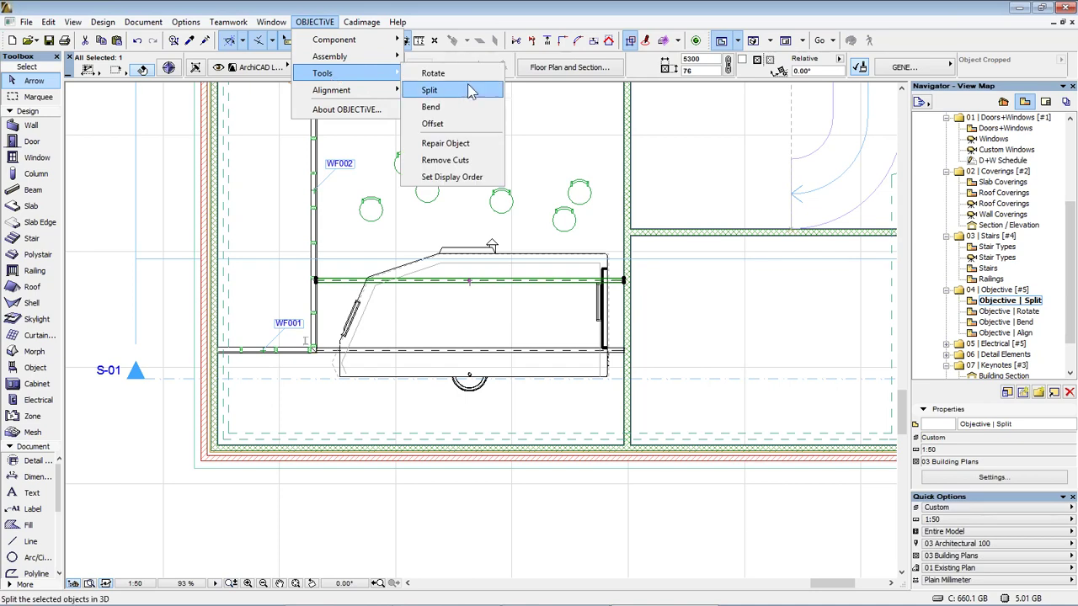
pyautogui.click(450, 107)
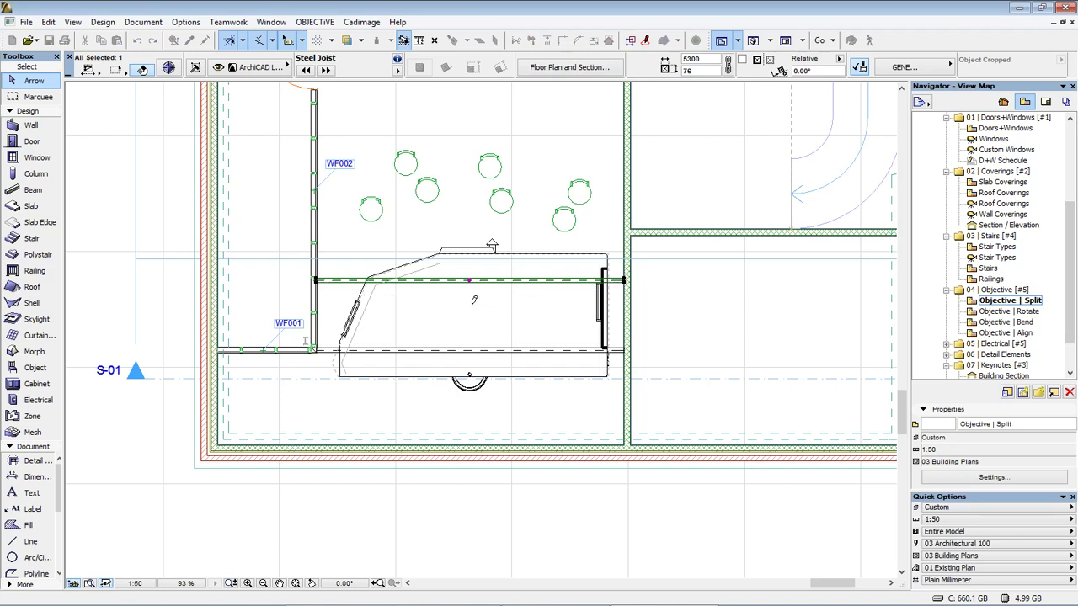
pyautogui.click(500, 305)
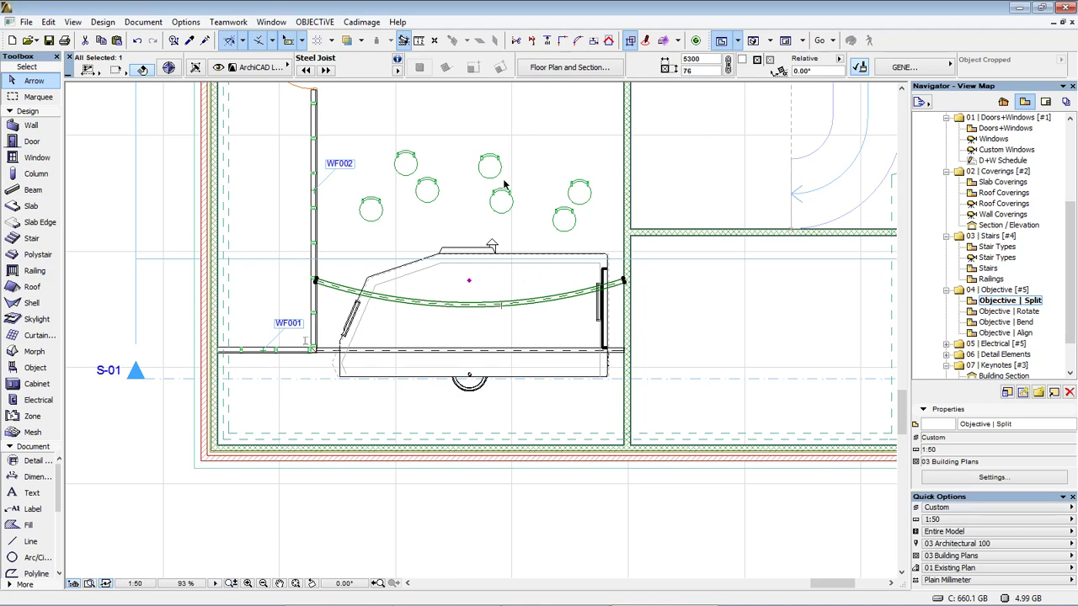
# Open the Electrical | Move view and select the upper pendant lamp in the kitchen and its circuit wiring.
pyautogui.doubleClick(999, 346)
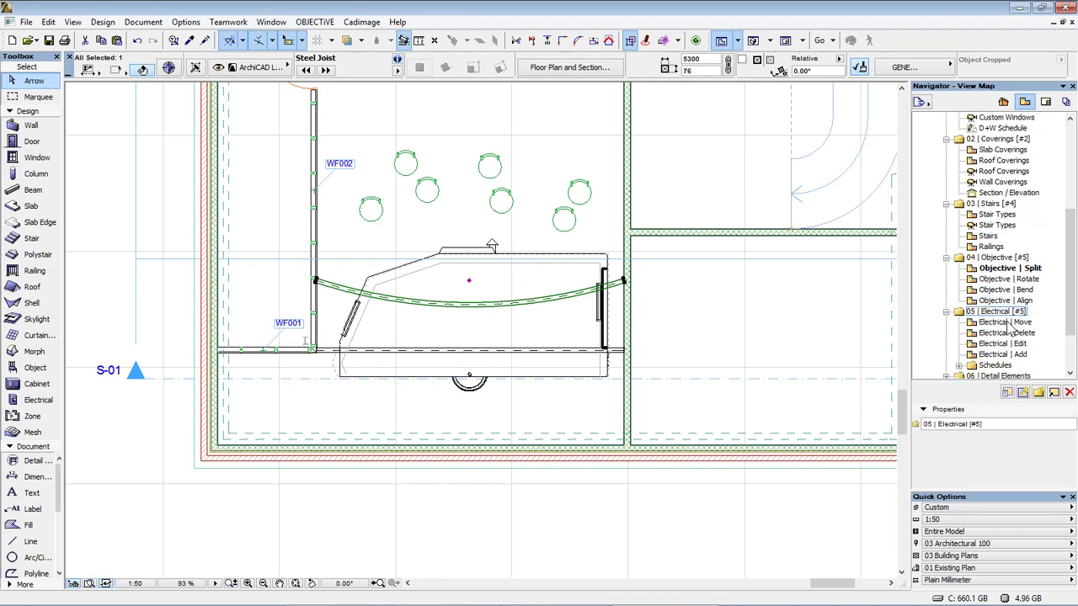
pyautogui.doubleClick(1007, 323)
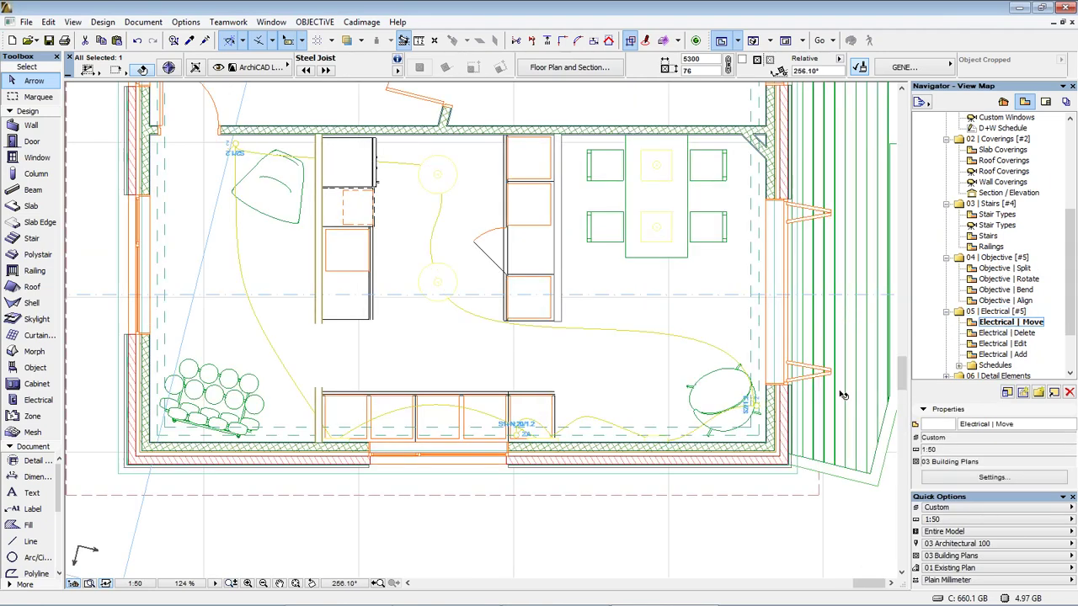
pyautogui.moveTo(841, 394)
pyautogui.click(446, 188)
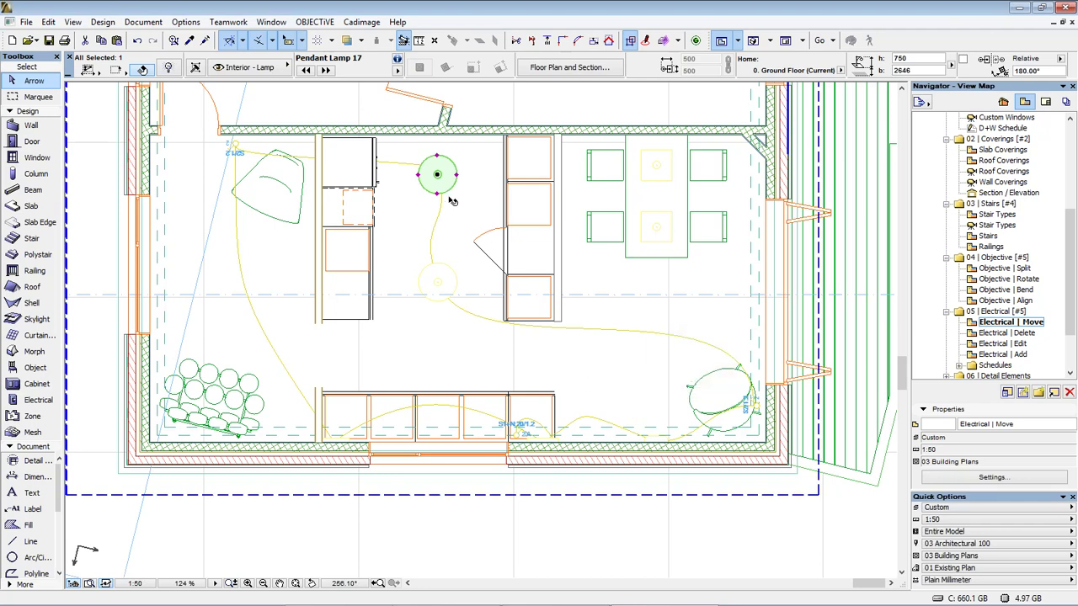
pyautogui.click(393, 166)
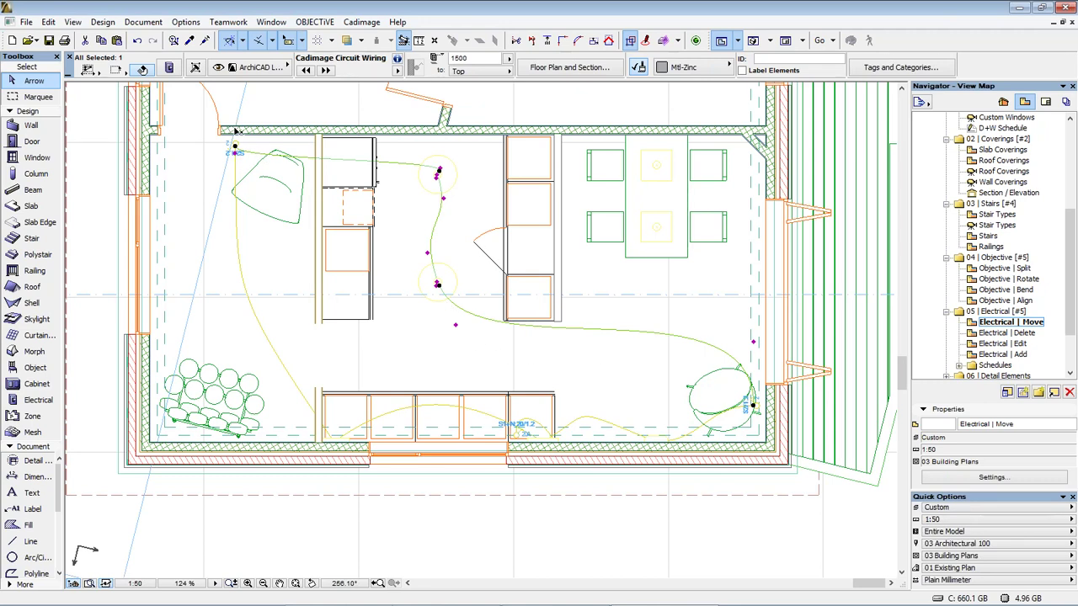
# Move the upper pendant lamp around the kitchen, past the bench end, and return it to near its starting place between the units.
pyautogui.click(439, 176)
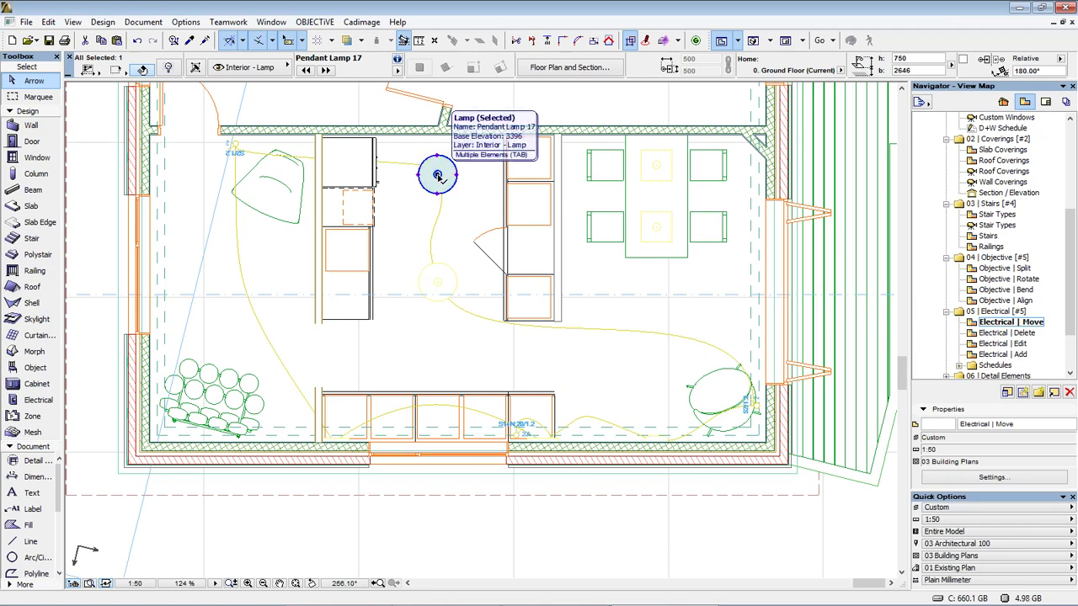
pyautogui.click(437, 175)
pyautogui.click(476, 164)
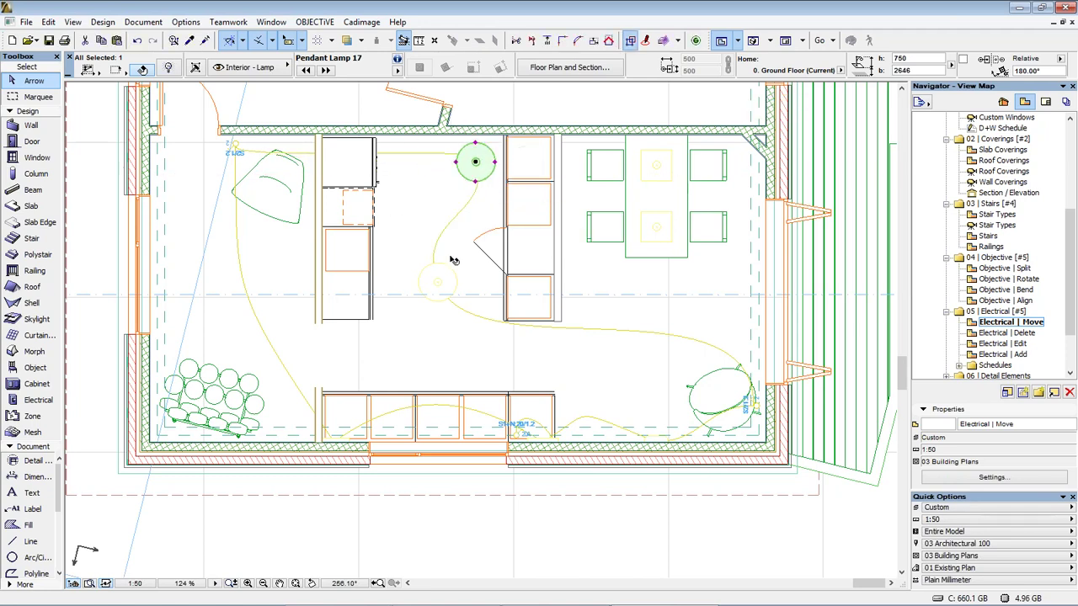
pyautogui.click(477, 164)
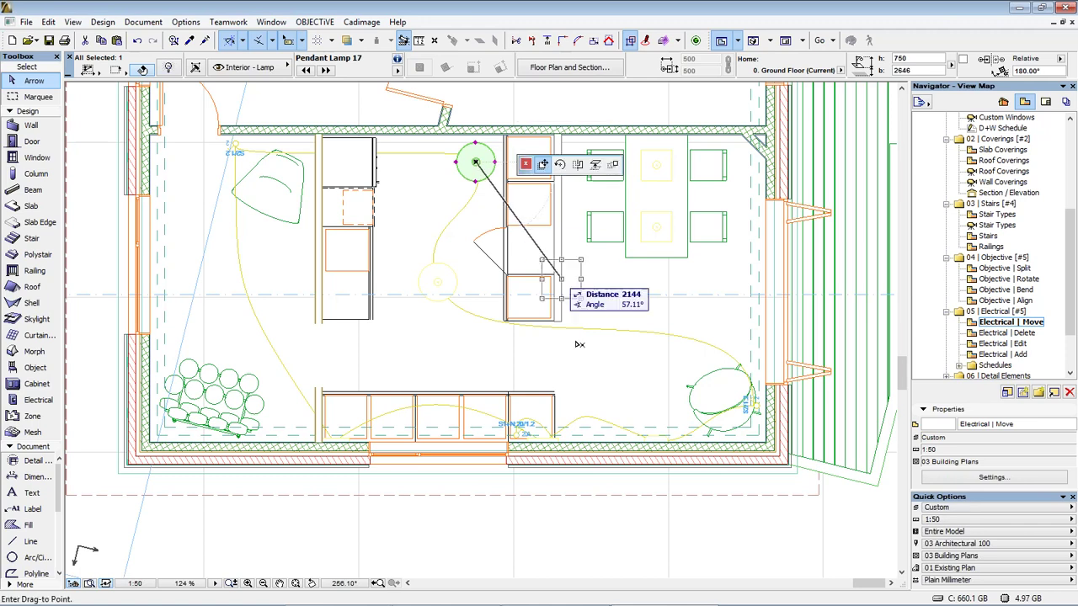
pyautogui.click(553, 329)
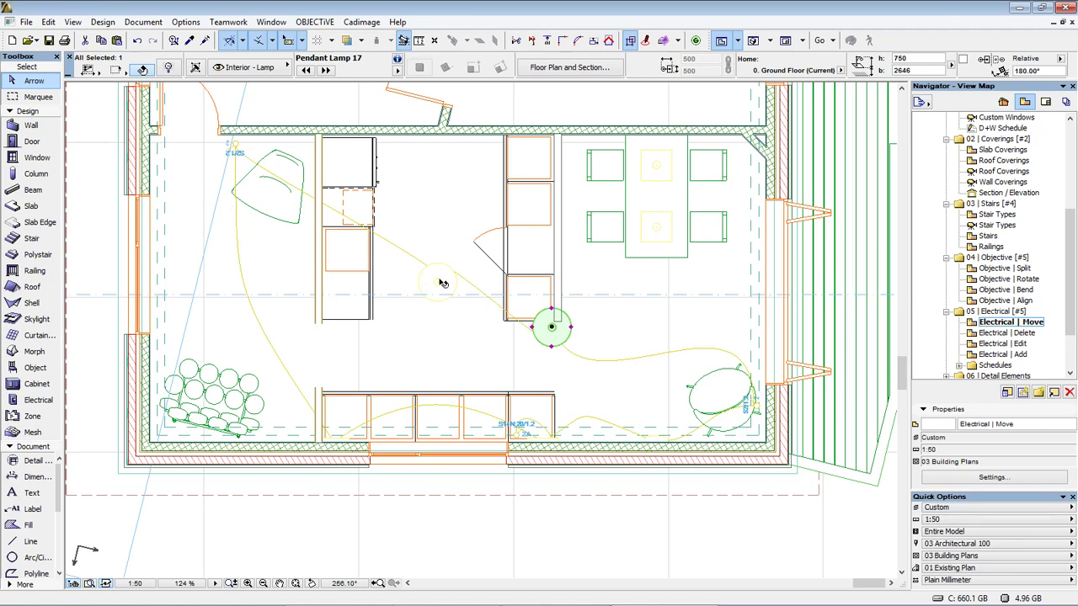
pyautogui.click(551, 326)
pyautogui.click(441, 180)
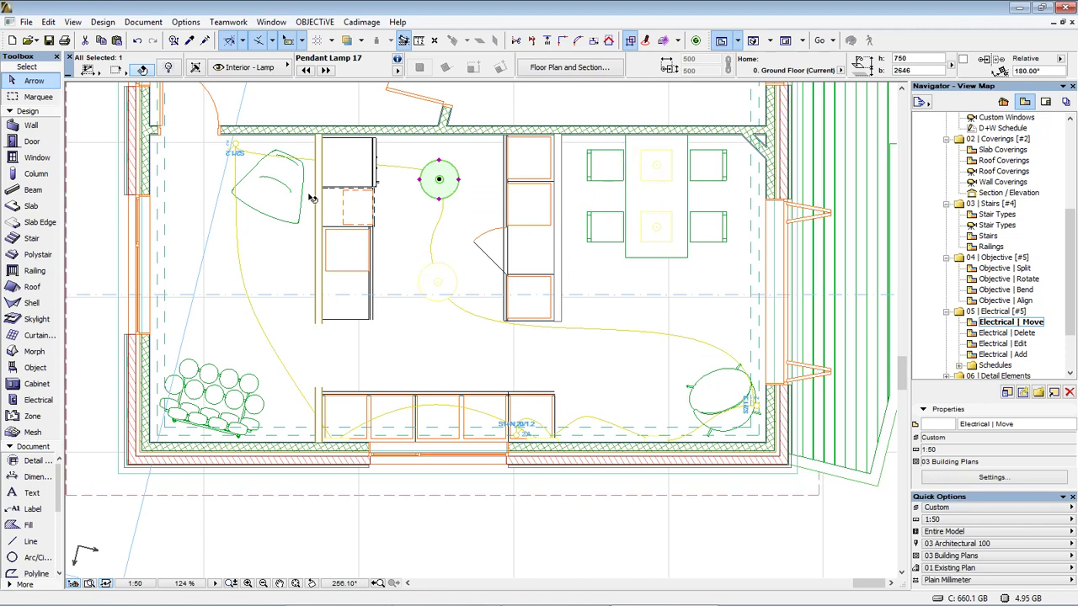
# Delete the upper pendant lamp from the circuit and undo the deletion.
pyautogui.press('Delete')
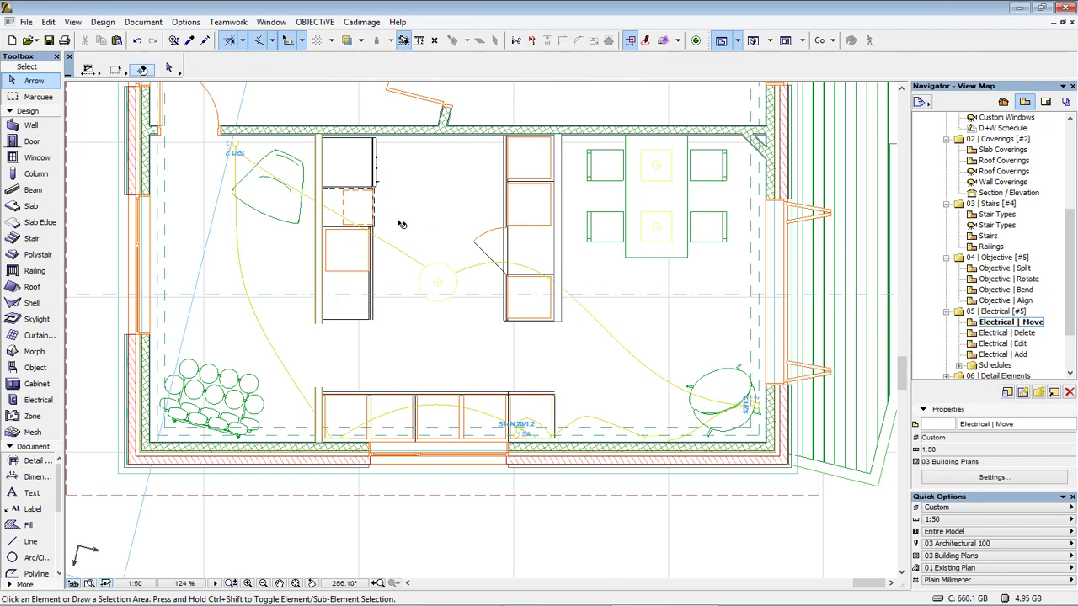
pyautogui.hotkey('ctrl', 'z')
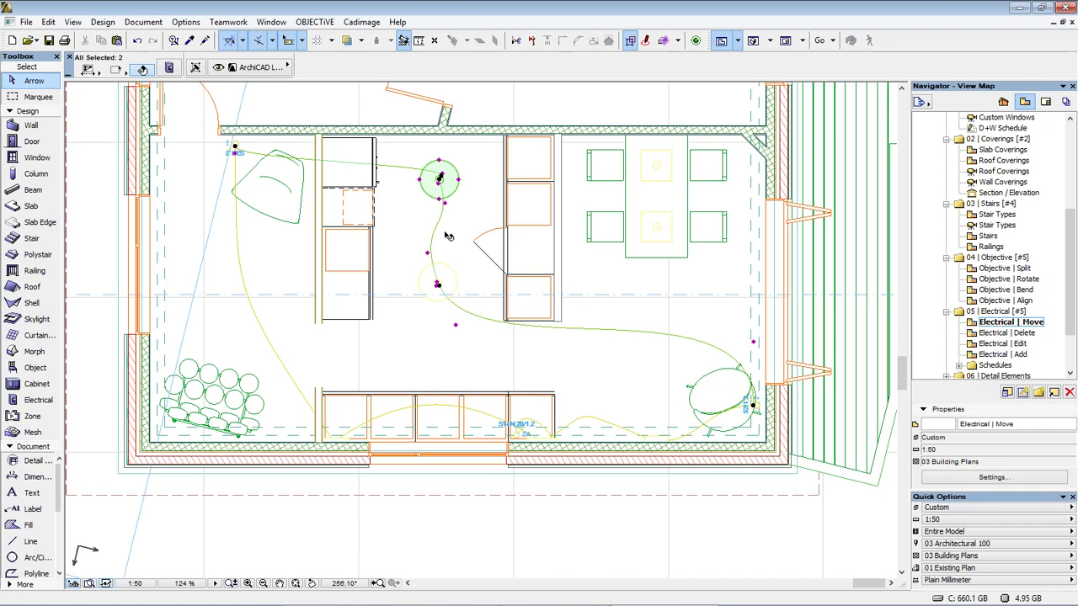
# Reshape the wiring curve between the lower pendant lamp and the switch by moving the tangent points at both ends.
pyautogui.click(457, 325)
pyautogui.click(421, 376)
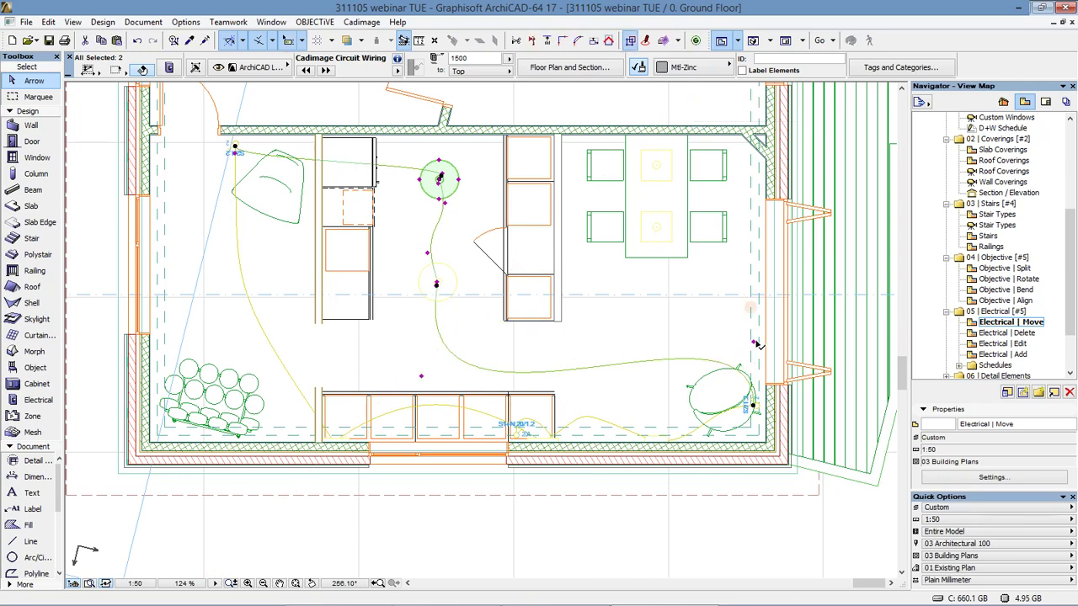
pyautogui.click(766, 308)
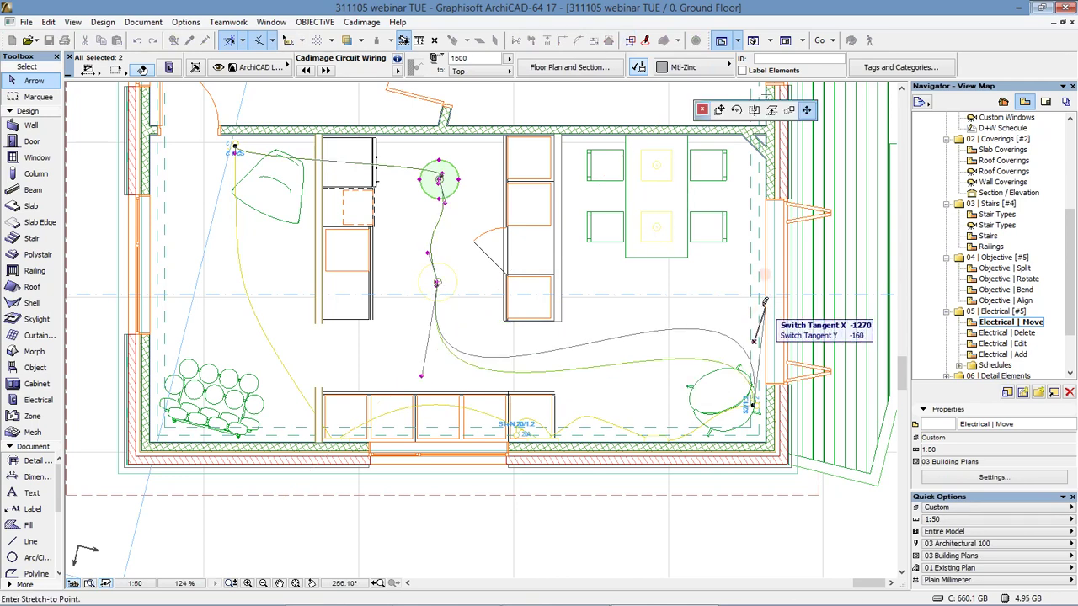
pyautogui.click(764, 307)
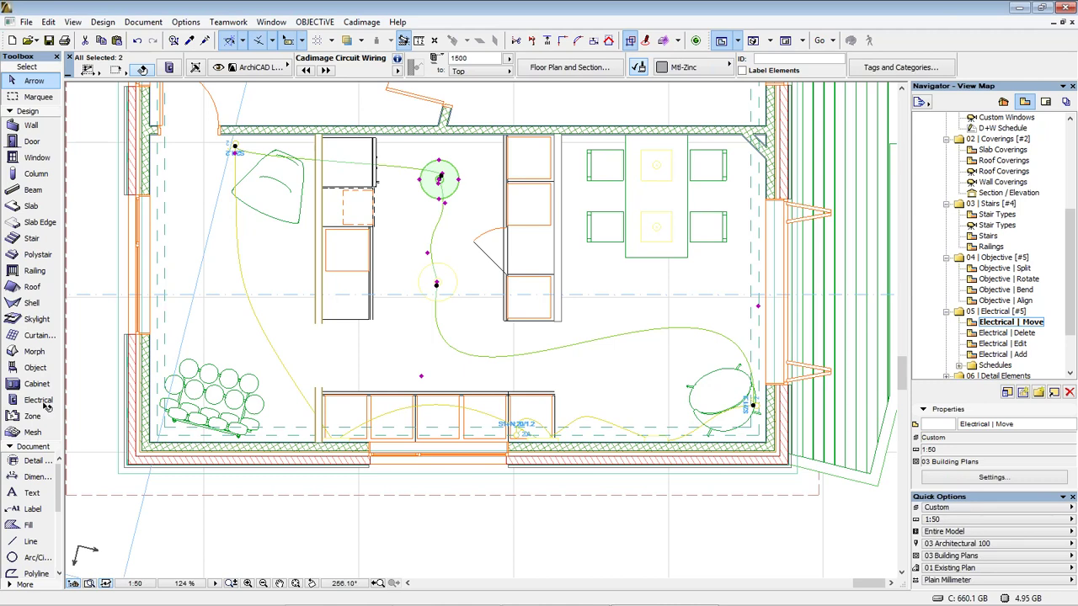
# Review the Switches library in the Electrical default settings and accept Cadimage Switch as the default.
pyautogui.click(43, 405)
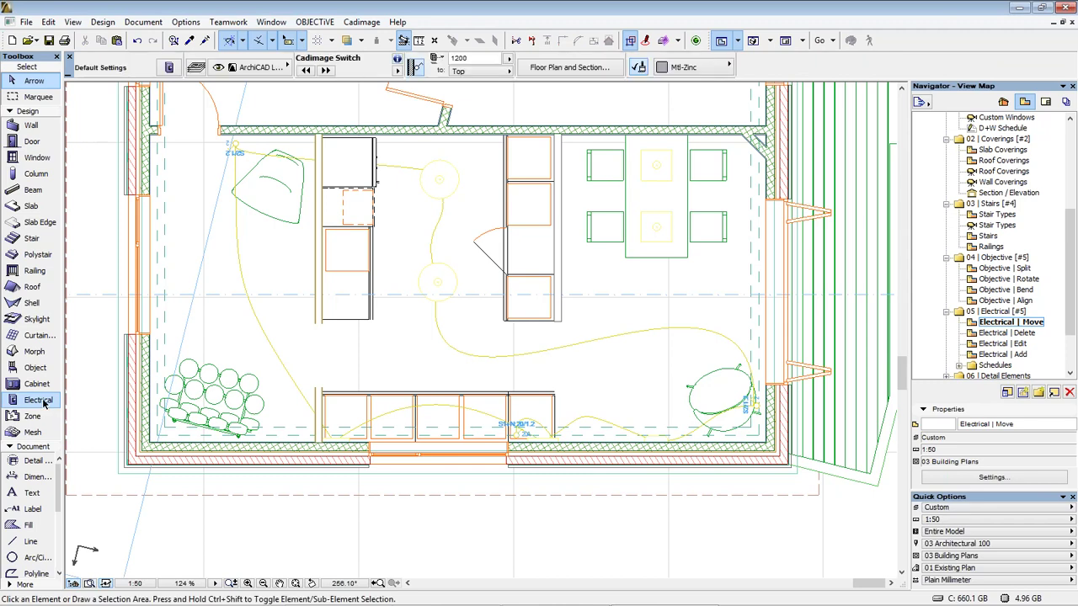
pyautogui.doubleClick(44, 405)
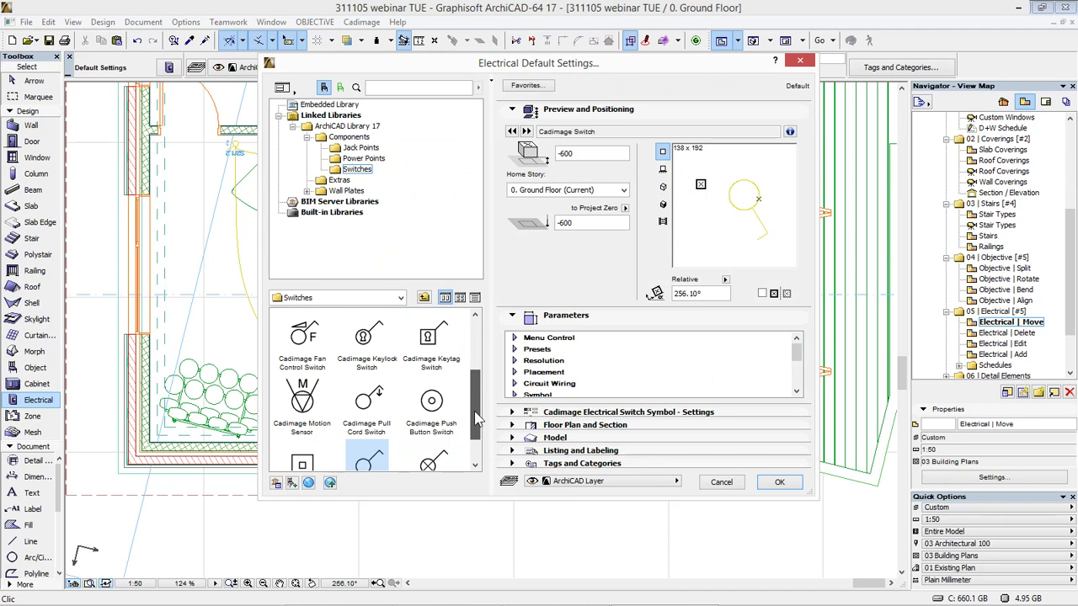
pyautogui.scroll(-1, 478, 425)
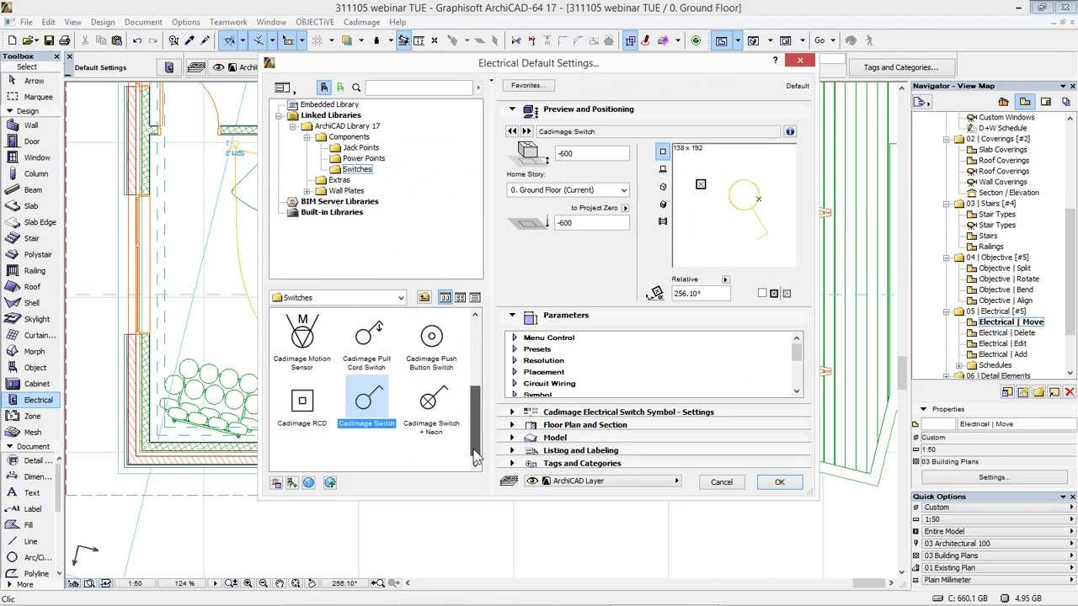
pyautogui.scroll(1, 484, 442)
pyautogui.scroll(-1, 438, 444)
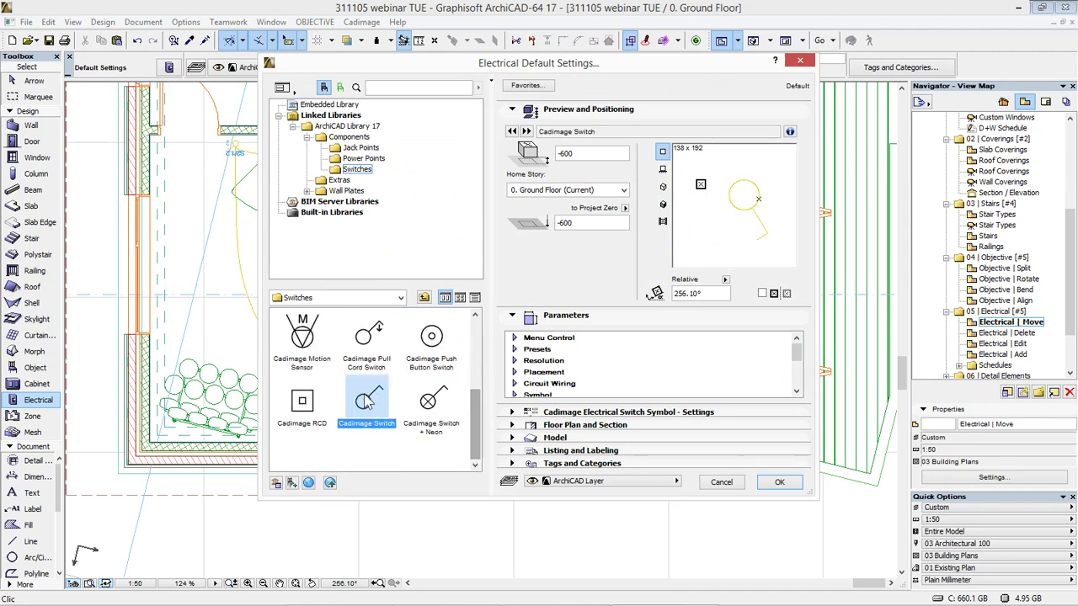
pyautogui.click(786, 485)
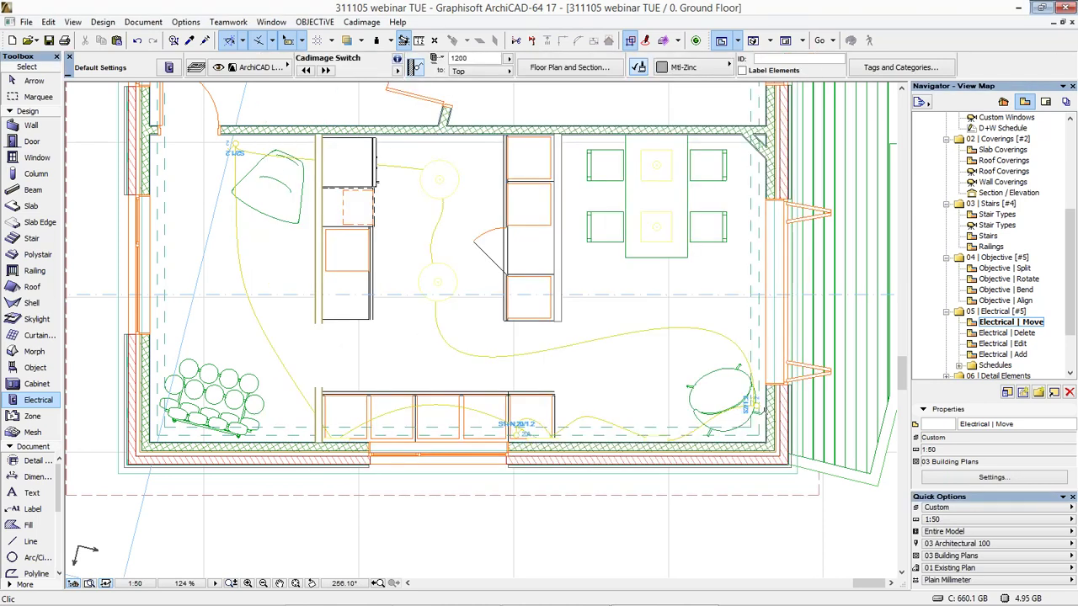
# Place four Cadimage Switches along the kitchen bench and the walls around the dining area.
pyautogui.click(566, 274)
pyautogui.click(704, 123)
pyautogui.click(751, 149)
pyautogui.click(759, 178)
# Reset the plan orientation to 0.00° and place Cadimage Switches along the kitchen bench and on the diagonal wall corner.
pyautogui.click(341, 592)
pyautogui.scroll(2, 490, 346)
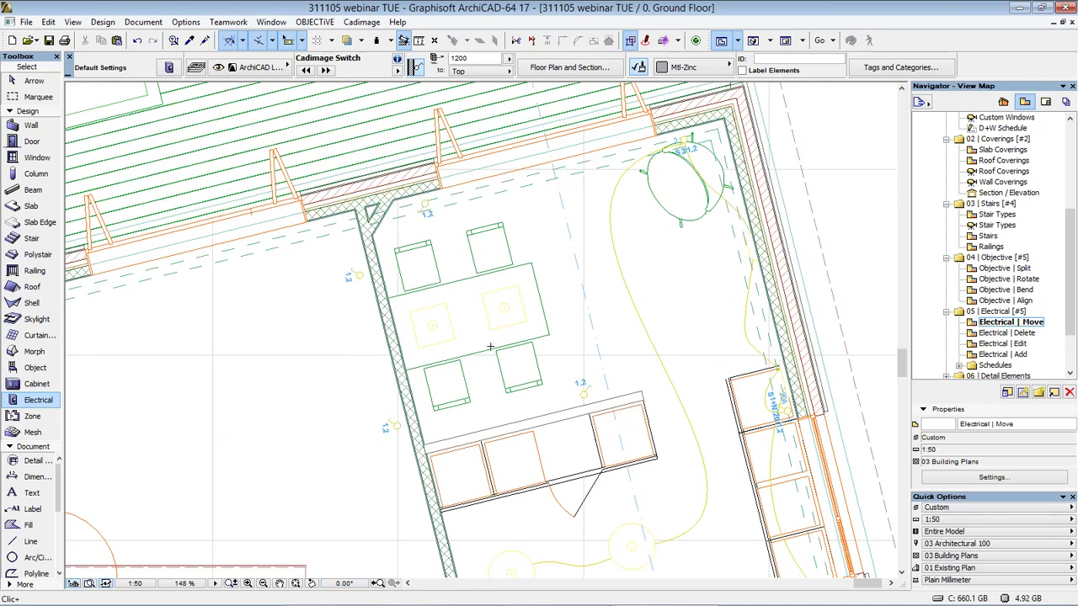
pyautogui.click(485, 424)
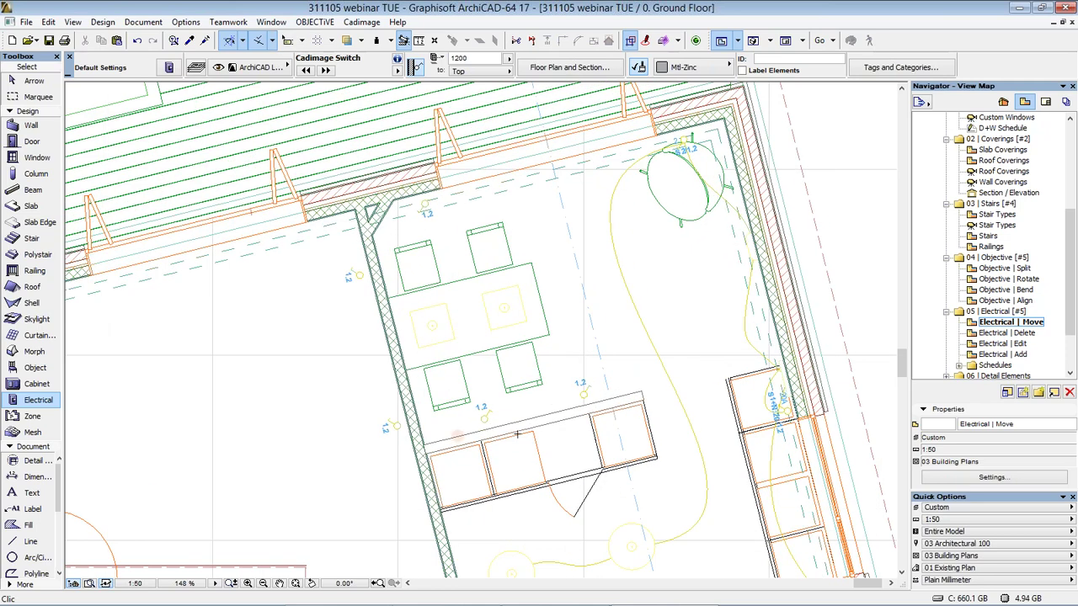
pyautogui.scroll(2, 535, 373)
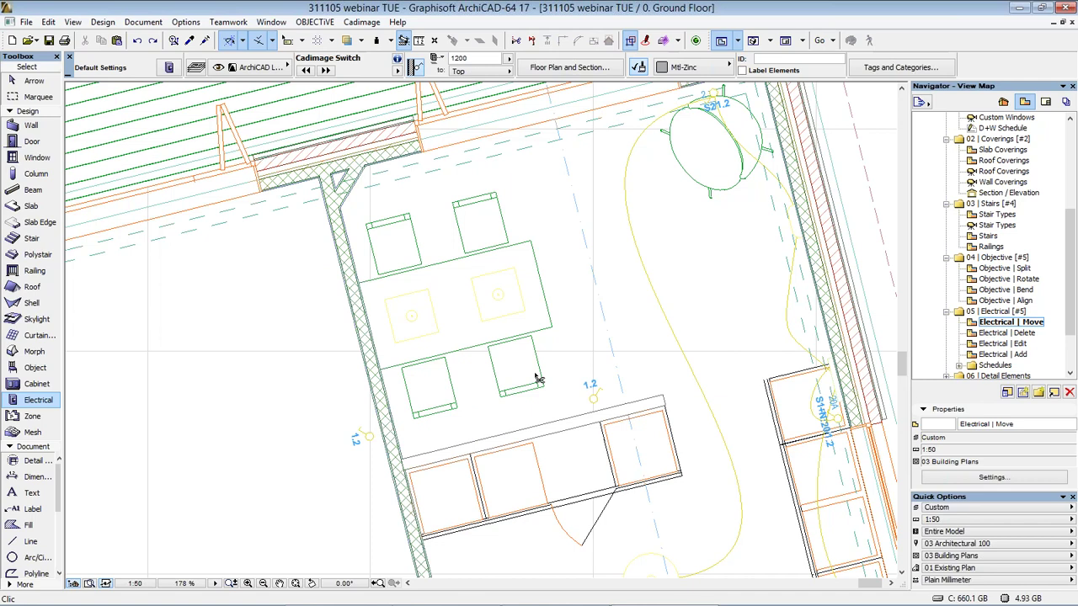
pyautogui.click(358, 187)
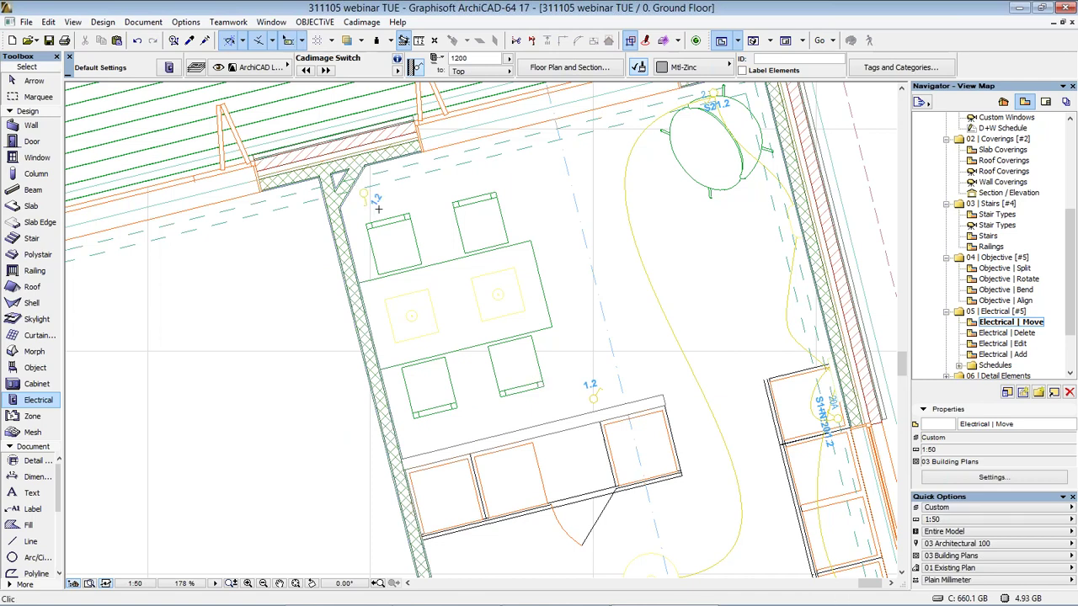
# Add circuit wiring linking the corner switch, both pendant lamps over the dining table and the bench switch.
pyautogui.keyDown('shift'); pyautogui.click(364, 196); pyautogui.keyUp('shift')
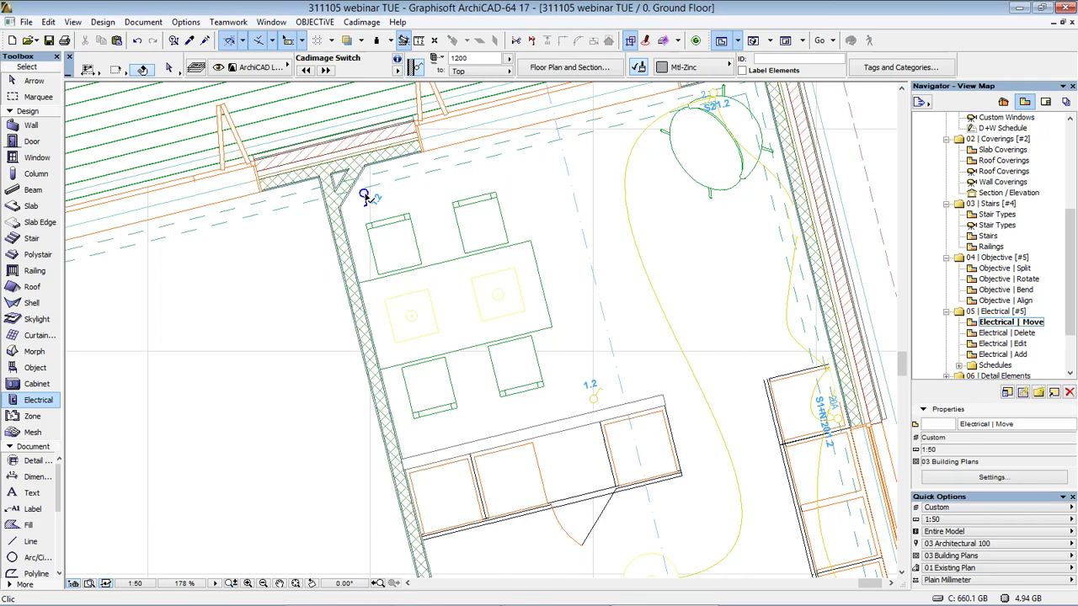
pyautogui.keyDown('shift'); pyautogui.click(425, 325); pyautogui.keyUp('shift')
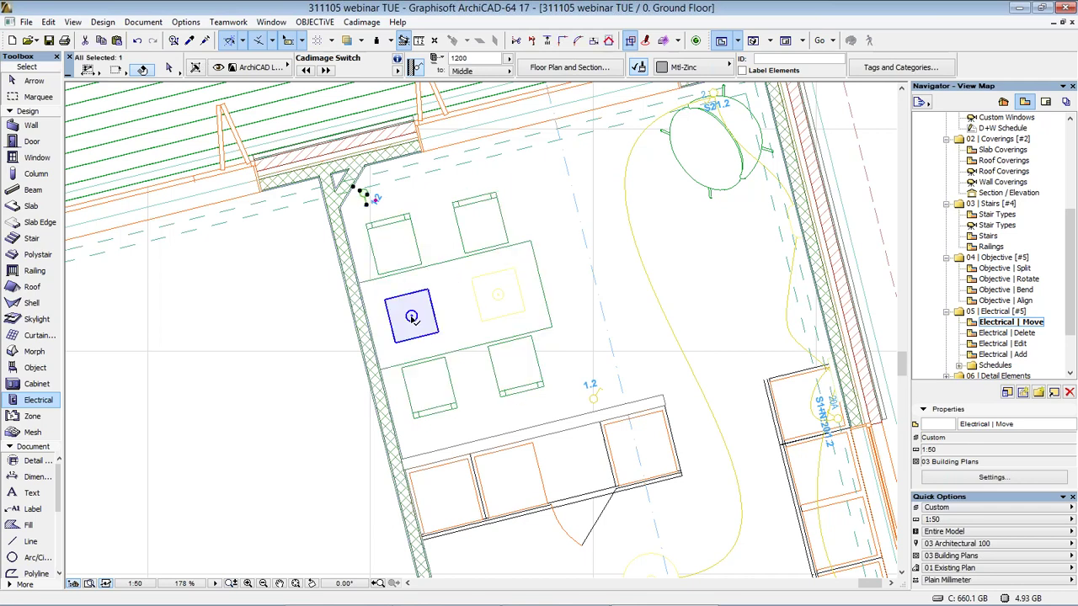
pyautogui.keyDown('shift'); pyautogui.click(509, 303); pyautogui.keyUp('shift')
pyautogui.keyDown('shift'); pyautogui.click(594, 395); pyautogui.keyUp('shift')
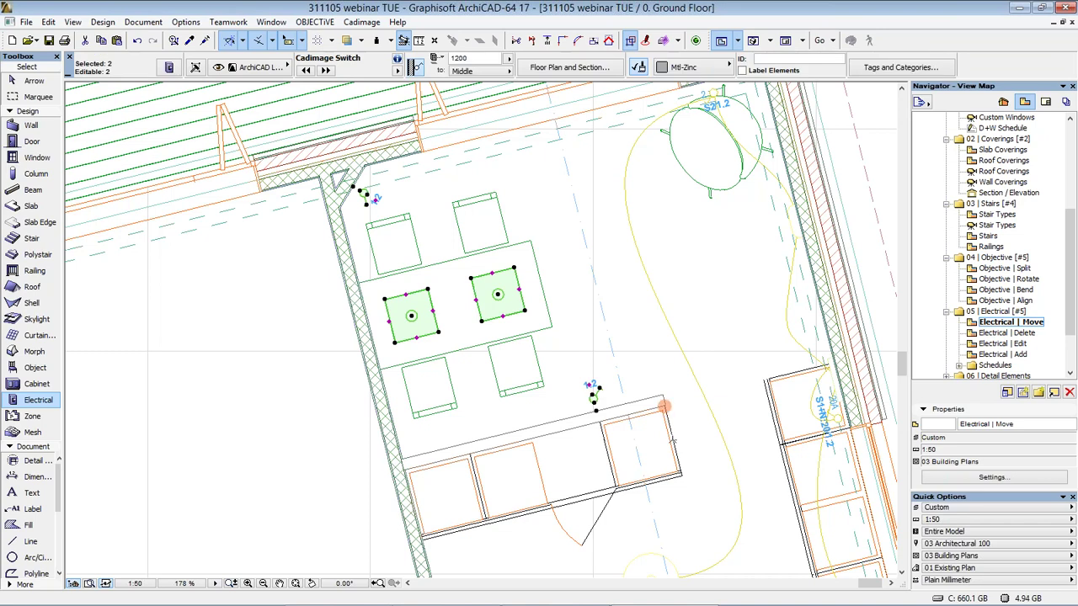
pyautogui.click(362, 22)
pyautogui.moveTo(400, 167)
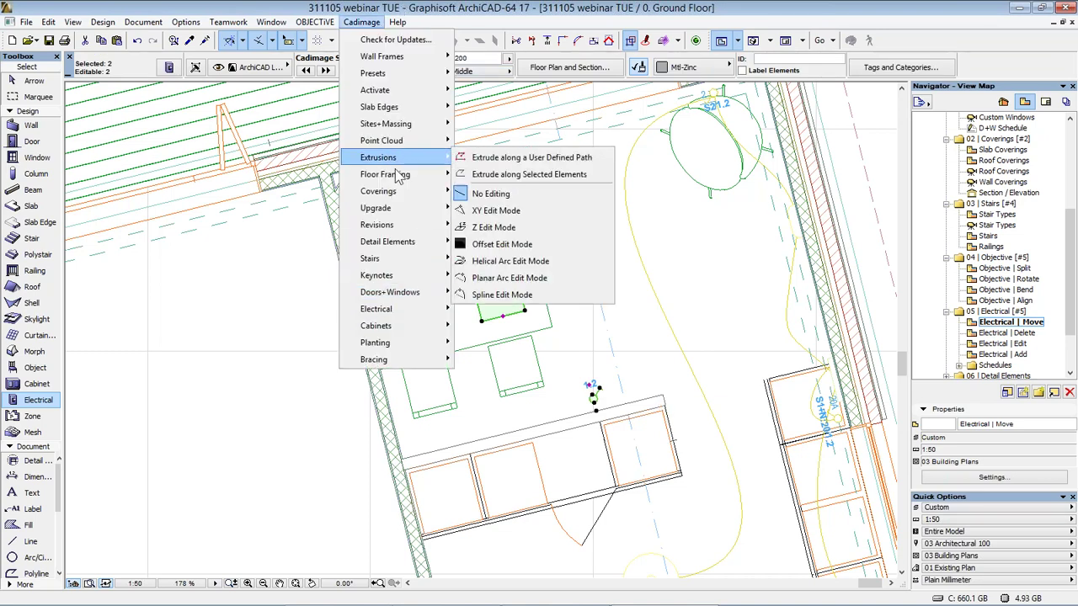
pyautogui.moveTo(393, 309)
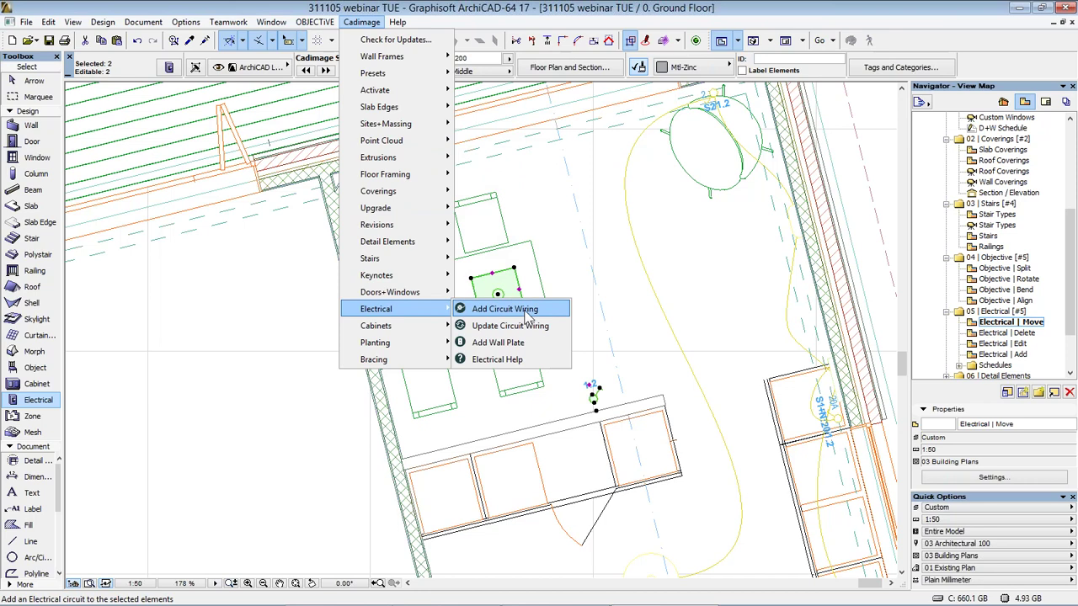
pyautogui.click(528, 312)
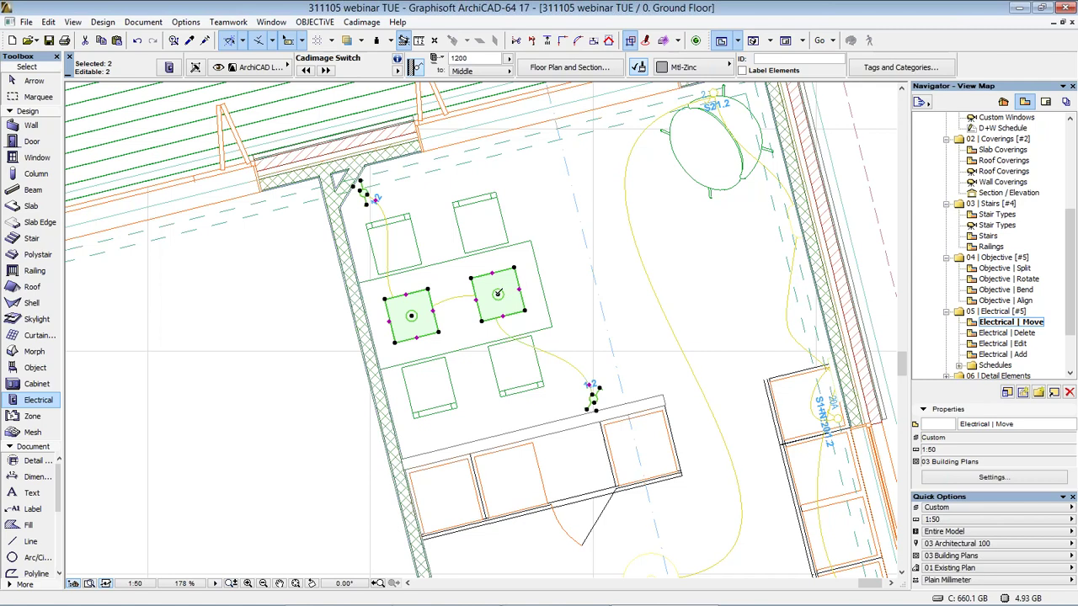
# Try moving the wired pendant lamp nearest the bench switch off the dining table, and undo the move.
pyautogui.moveTo(525, 308); pyautogui.dragTo(602, 252)
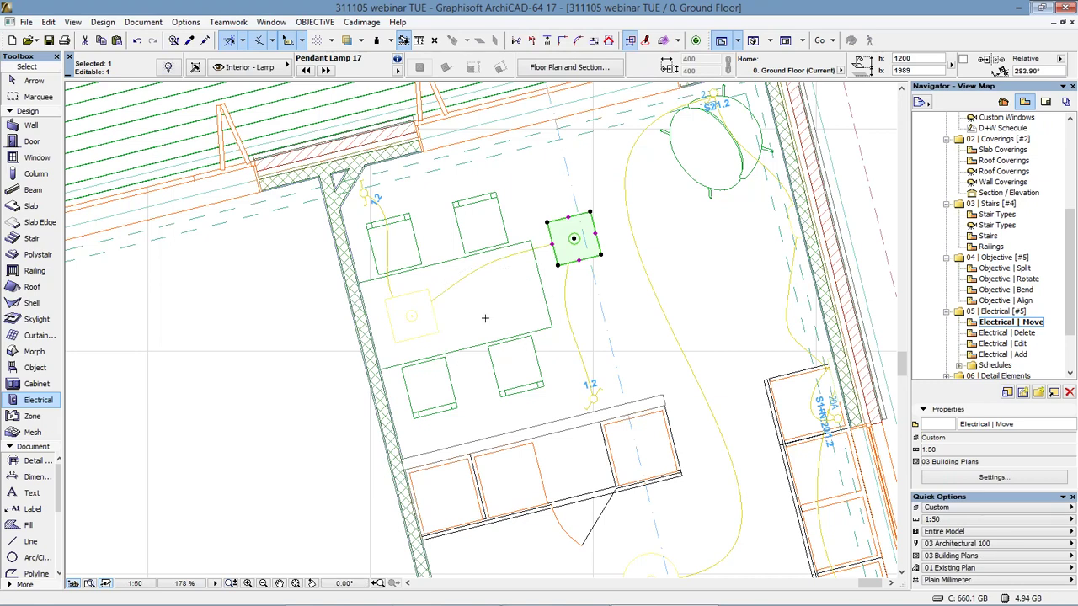
pyautogui.hotkey('ctrl', 'z')
pyautogui.press('Escape')
# Select the diagonal-corner and bench switches and create a UK Switch 1x wall plate for the corner switch only.
pyautogui.click(364, 194)
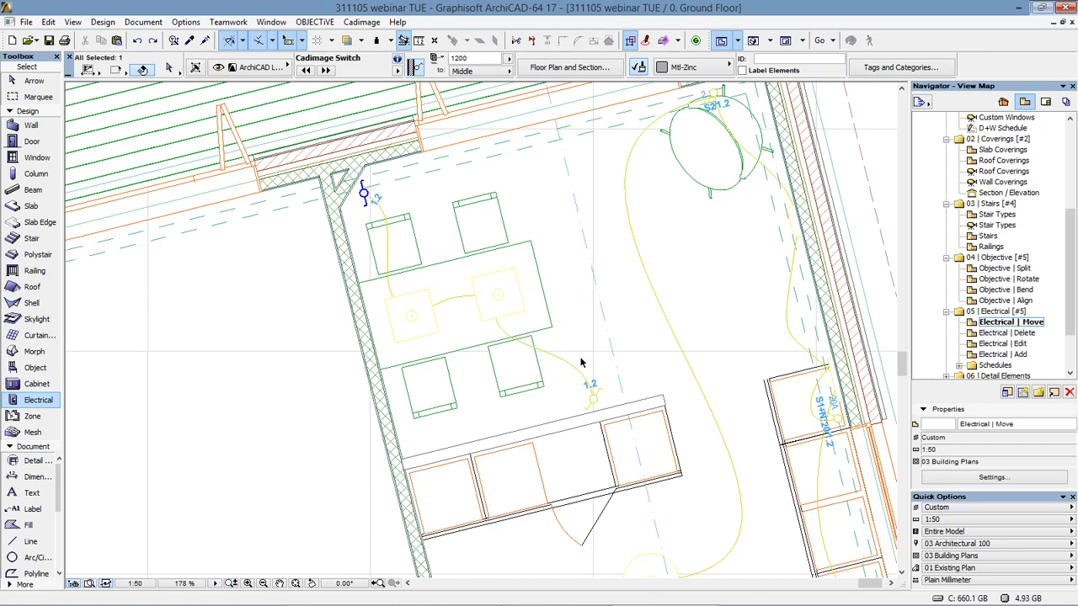
pyautogui.keyDown('shift'); pyautogui.click(593, 396); pyautogui.keyUp('shift')
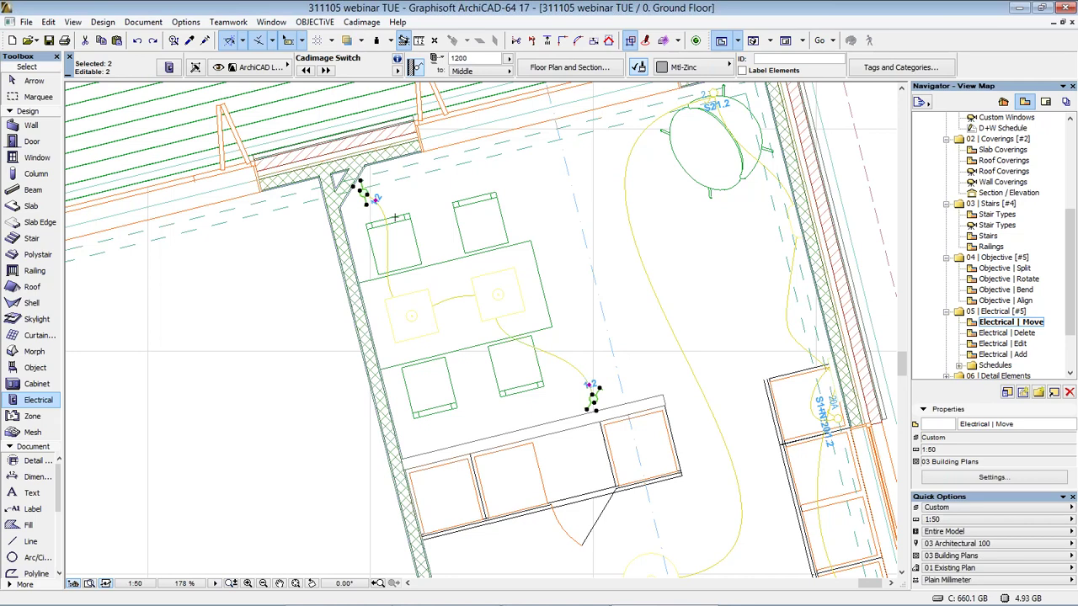
pyautogui.click(362, 22)
pyautogui.moveTo(416, 309)
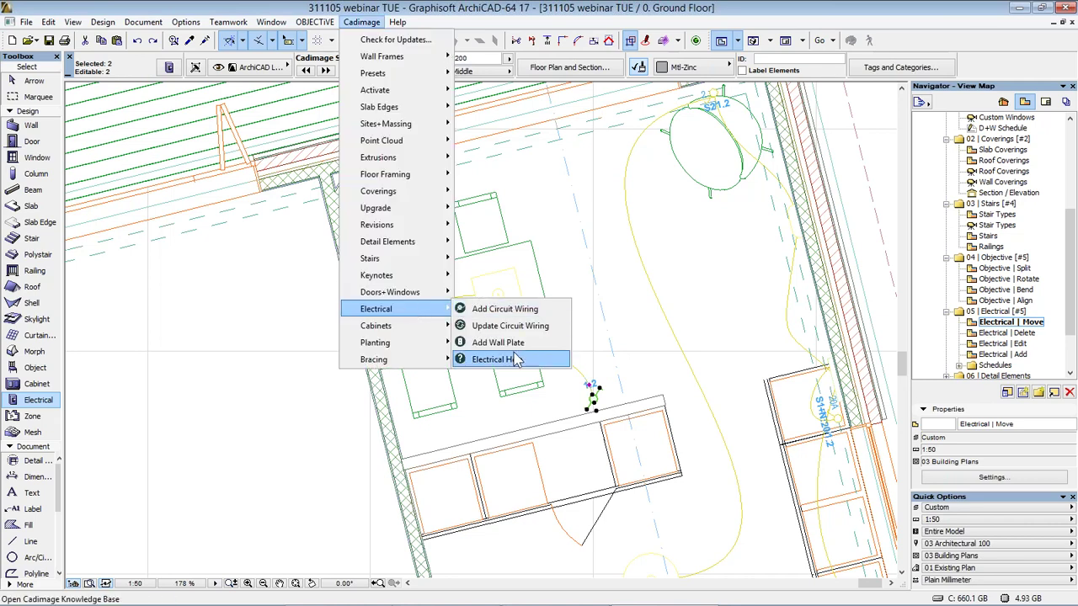
pyautogui.click(537, 343)
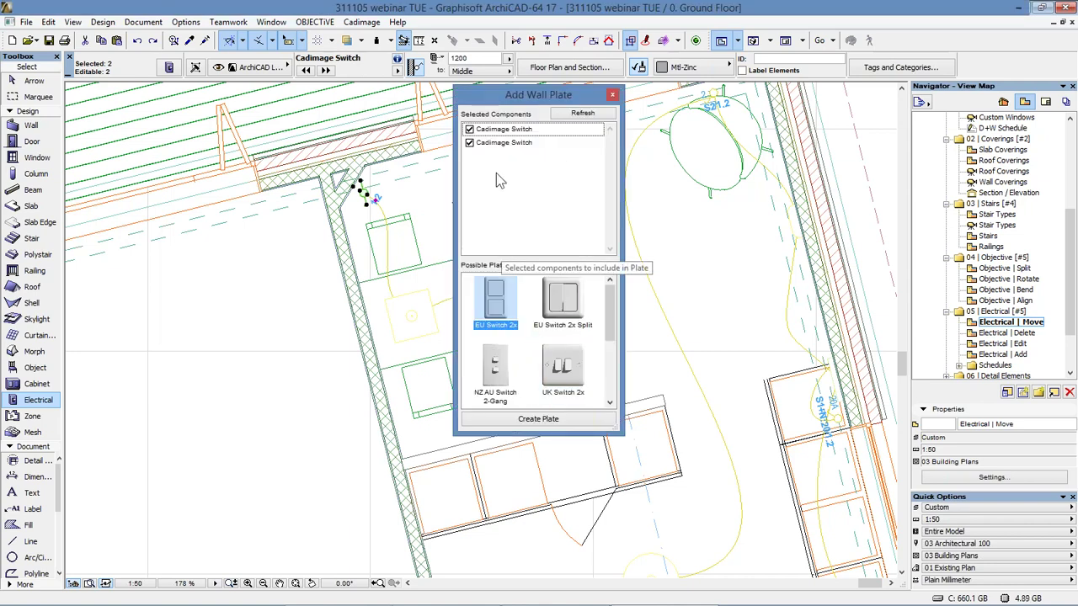
pyautogui.click(473, 142)
pyautogui.click(469, 142)
pyautogui.click(563, 368)
pyautogui.click(555, 419)
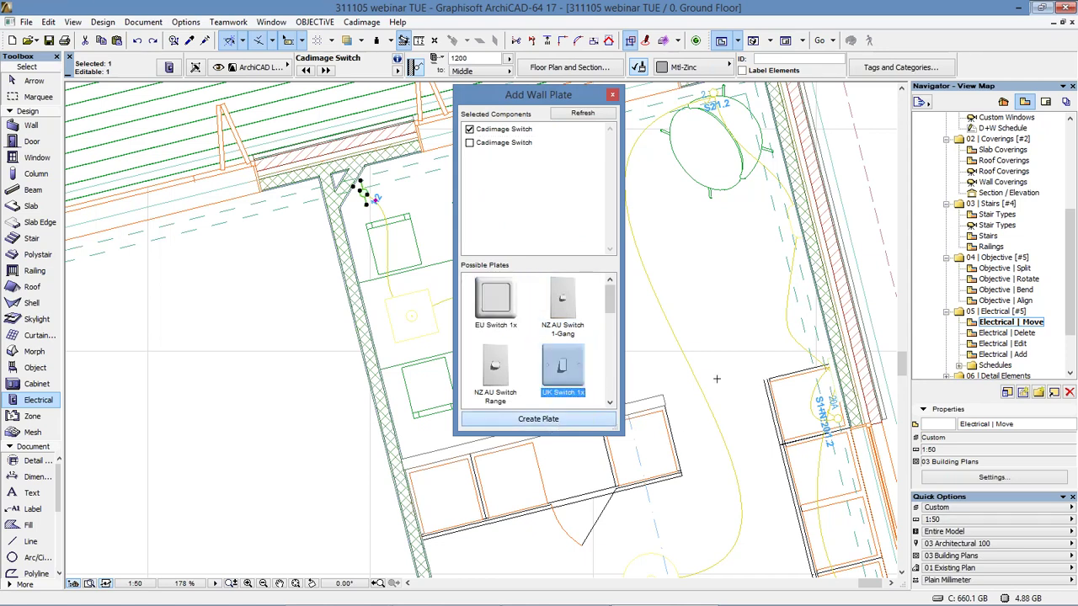
# Create a UK Switch Dimmer 1x wall plate for the remaining bench switch and close the Add Wall Plate dialog.
pyautogui.scroll(-5, 613, 337)
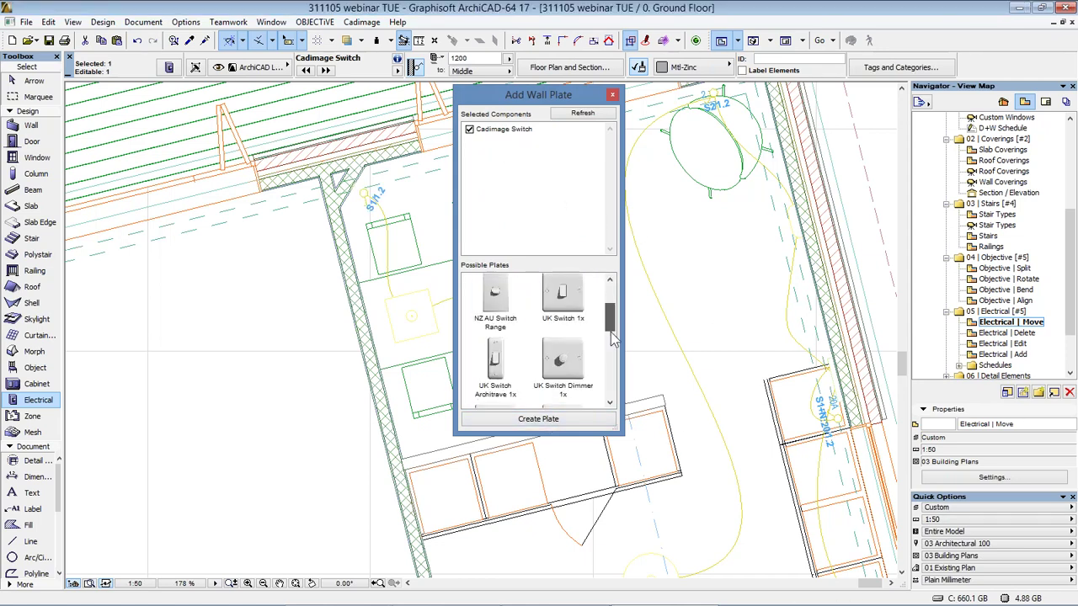
pyautogui.moveTo(614, 399); pyautogui.dragTo(617, 323)
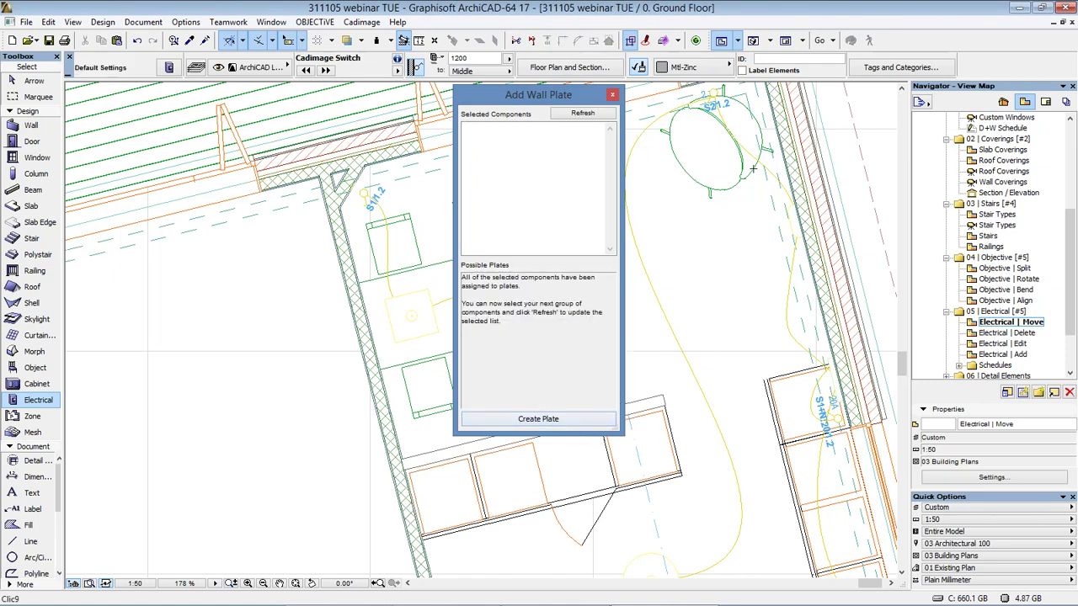
pyautogui.click(613, 95)
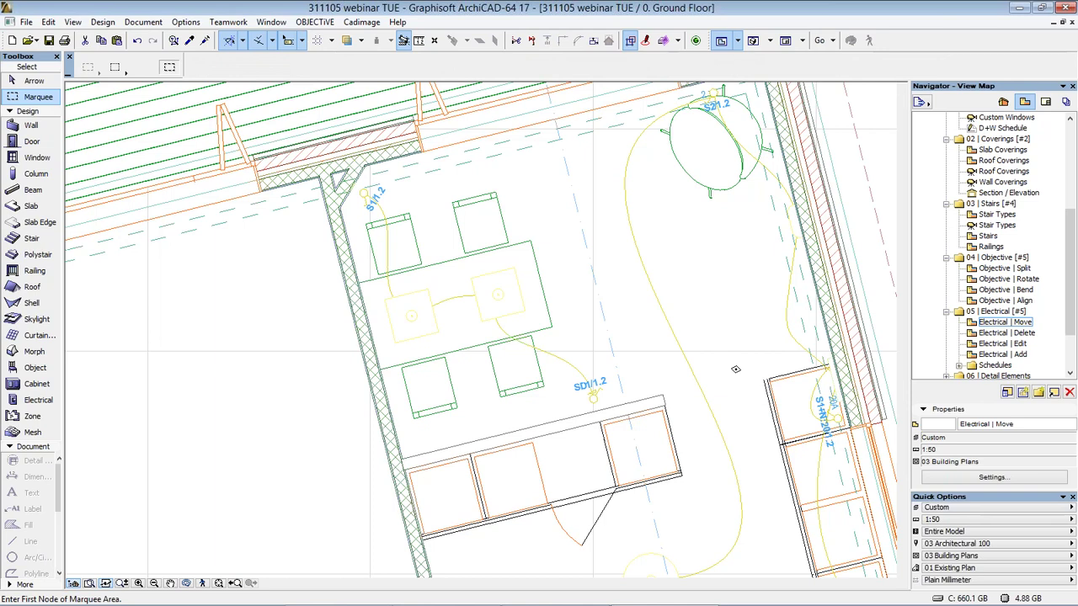
# Examine the dimmer switch plate above the bench wall in the 3D view.
pyautogui.press('F3')
pyautogui.scroll(5, 600, 391)
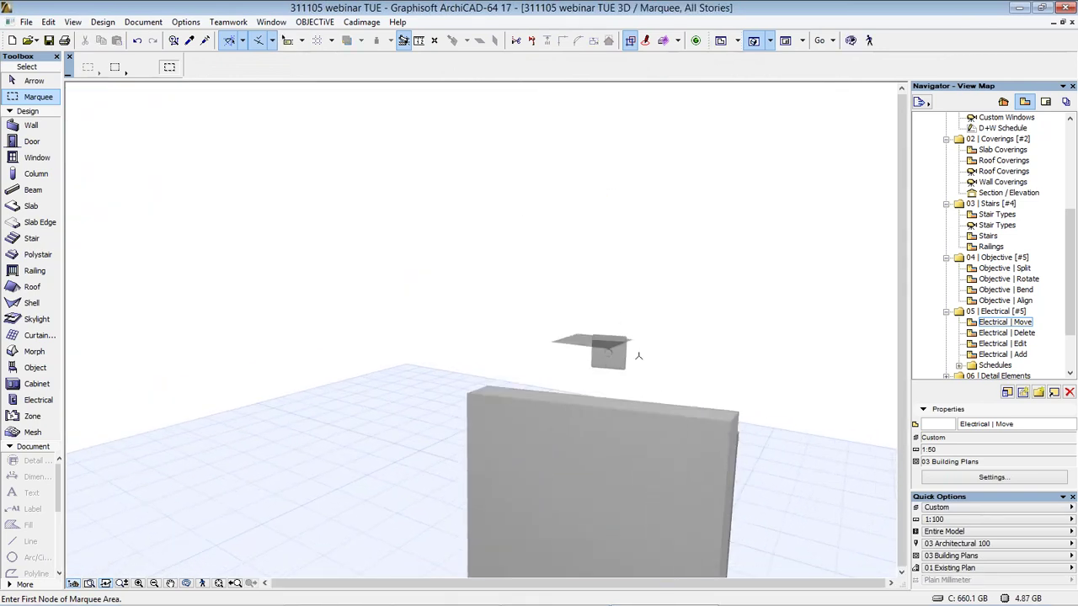
pyautogui.keyDown('shift'); pyautogui.moveTo(581, 361); pyautogui.dragTo(859, 390, button='middle'); pyautogui.keyUp('shift')
pyautogui.scroll(2, 615, 387)
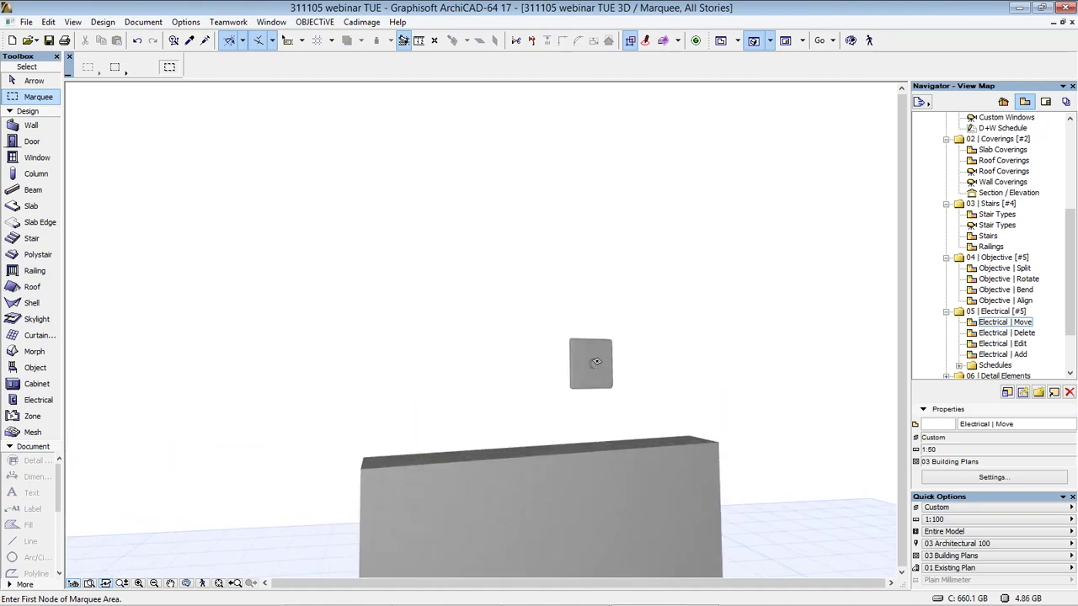
pyautogui.keyDown('shift'); pyautogui.click(596, 376); pyautogui.keyUp('shift')
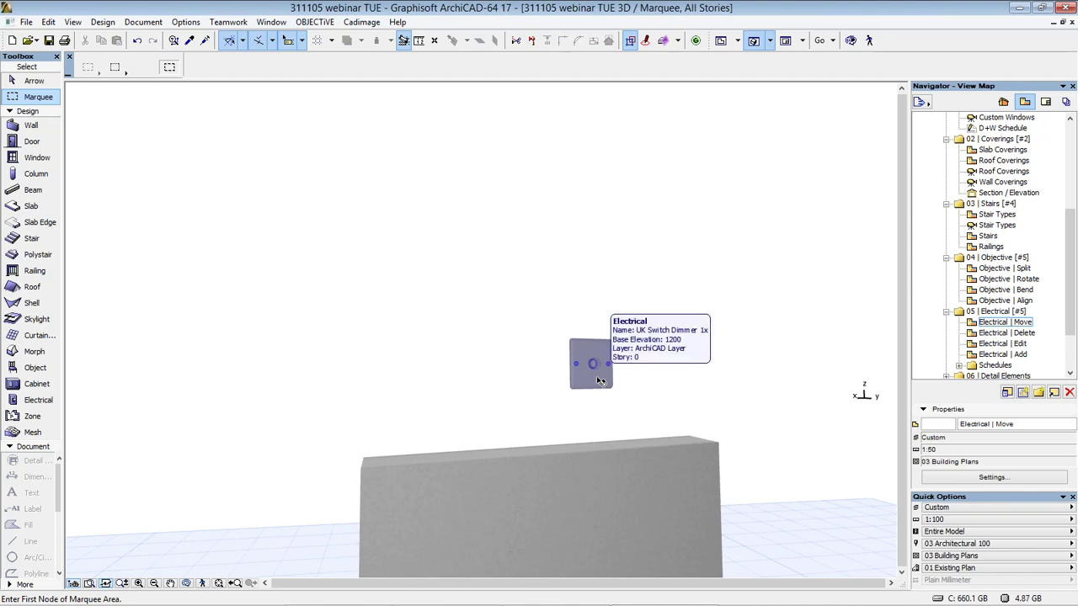
pyautogui.press('Escape')
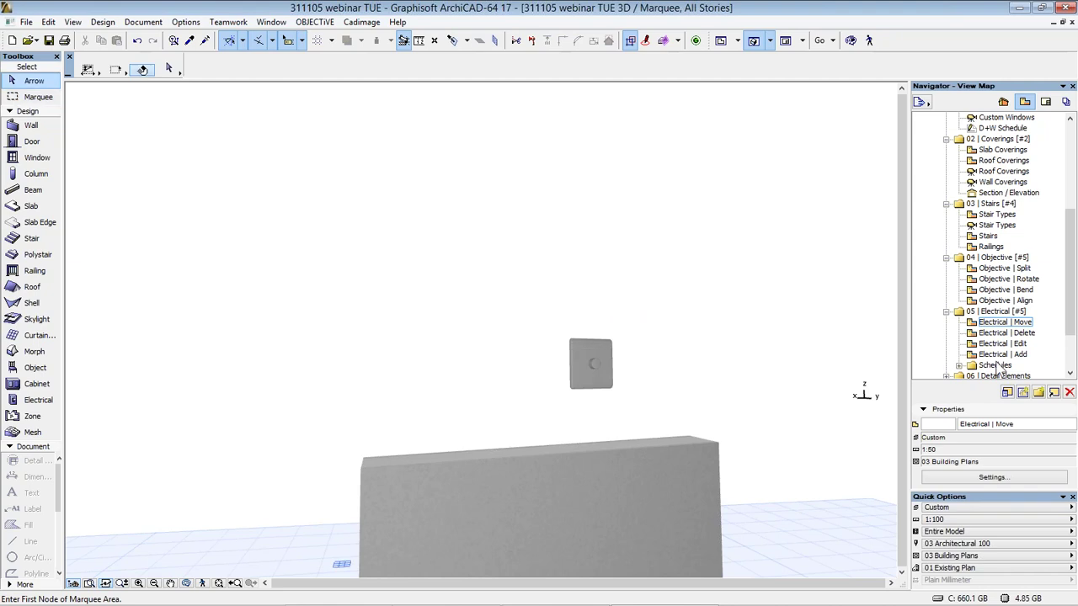
# Review the Electrical Overall Schedule and the ELE-01 Electrical Schedules layout.
pyautogui.doubleClick(995, 365)
pyautogui.click(1019, 314)
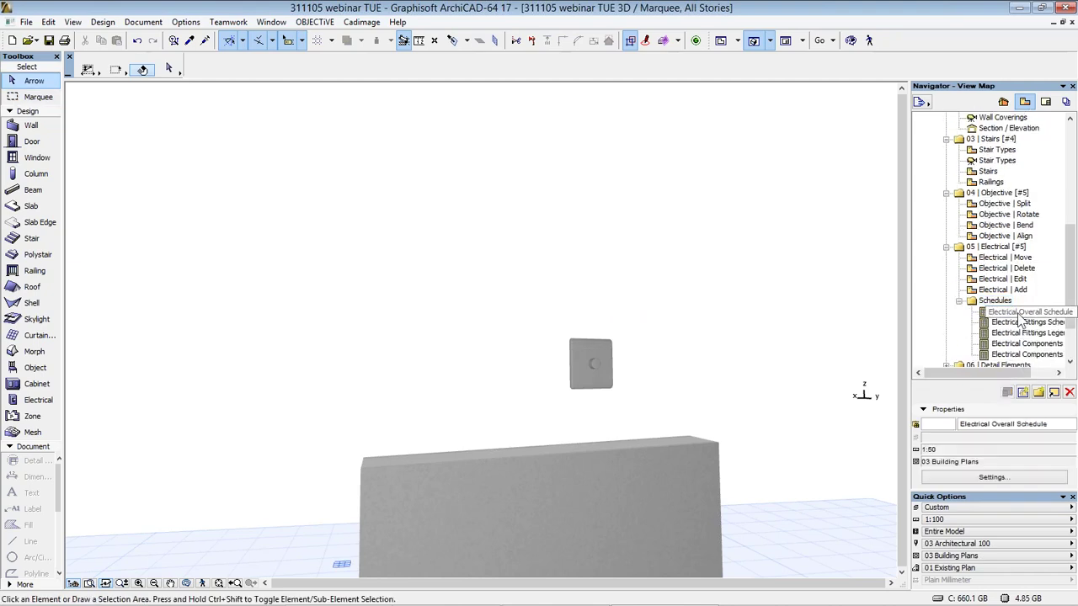
pyautogui.doubleClick(1019, 315)
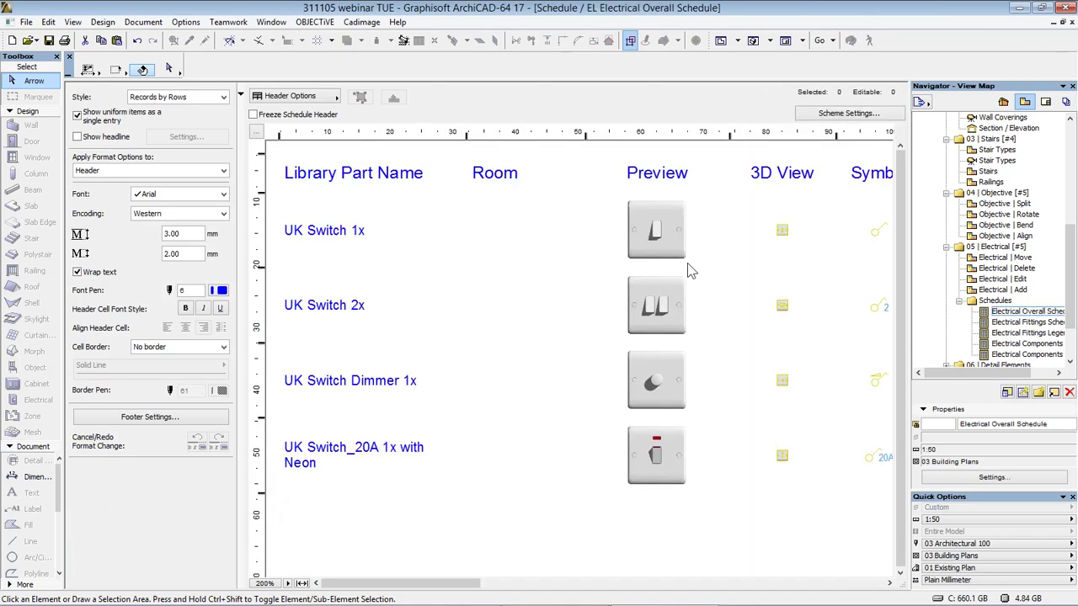
pyautogui.click(1045, 102)
pyautogui.click(1007, 158)
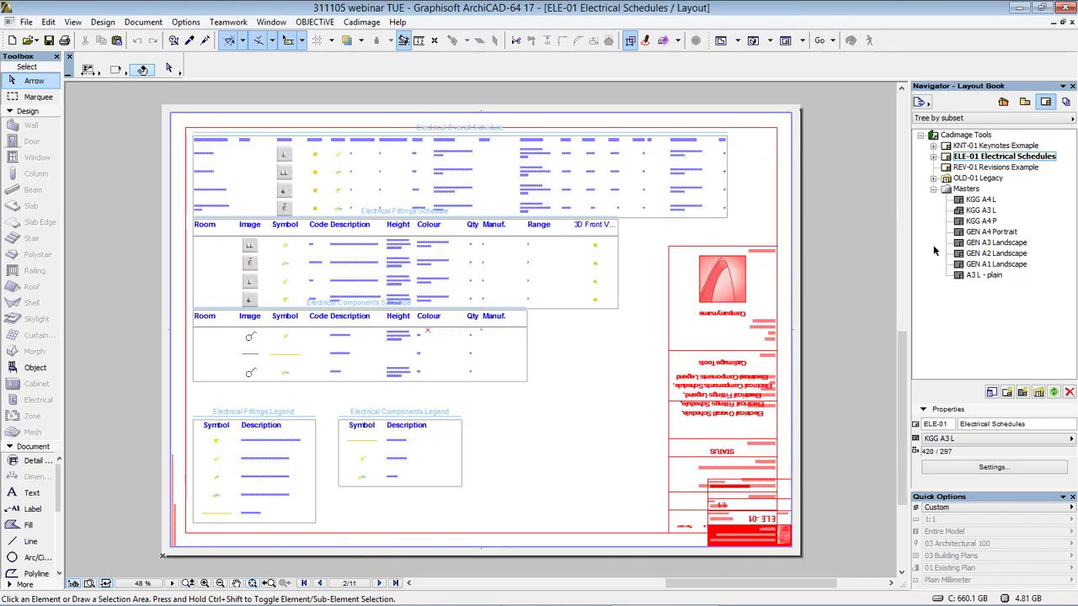
# Open the Building Section view from the 06 | Detail Elements folder.
pyautogui.scroll(-3, 1019, 316)
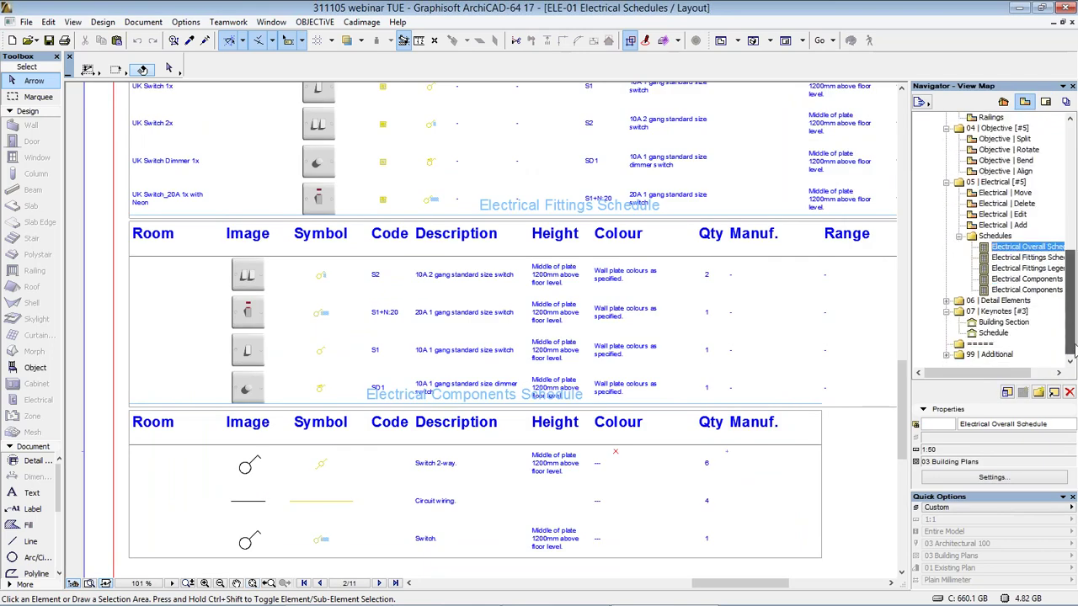
pyautogui.doubleClick(1002, 301)
pyautogui.click(1009, 311)
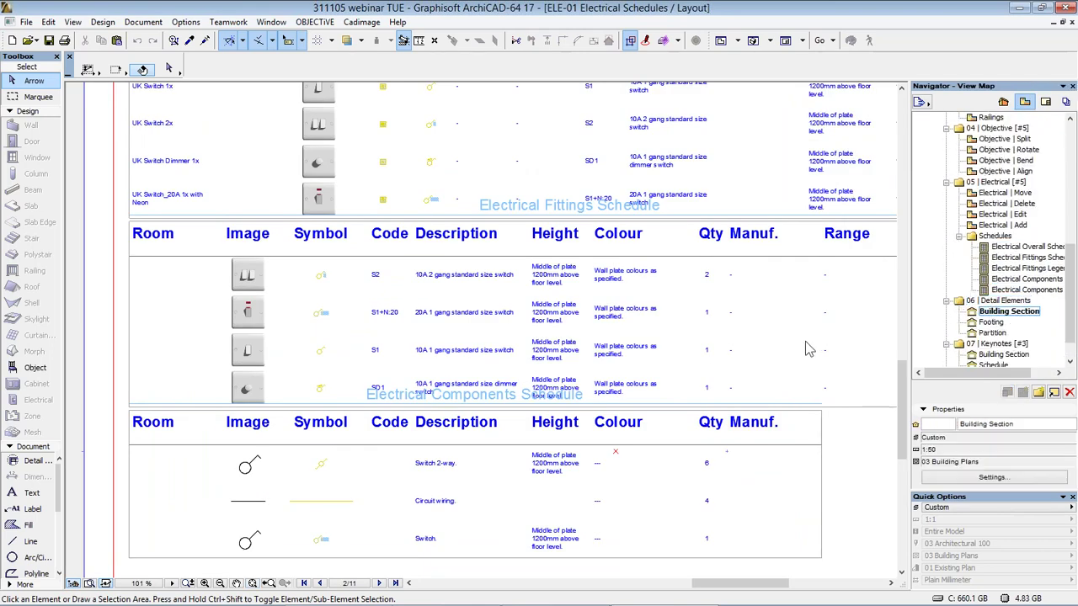
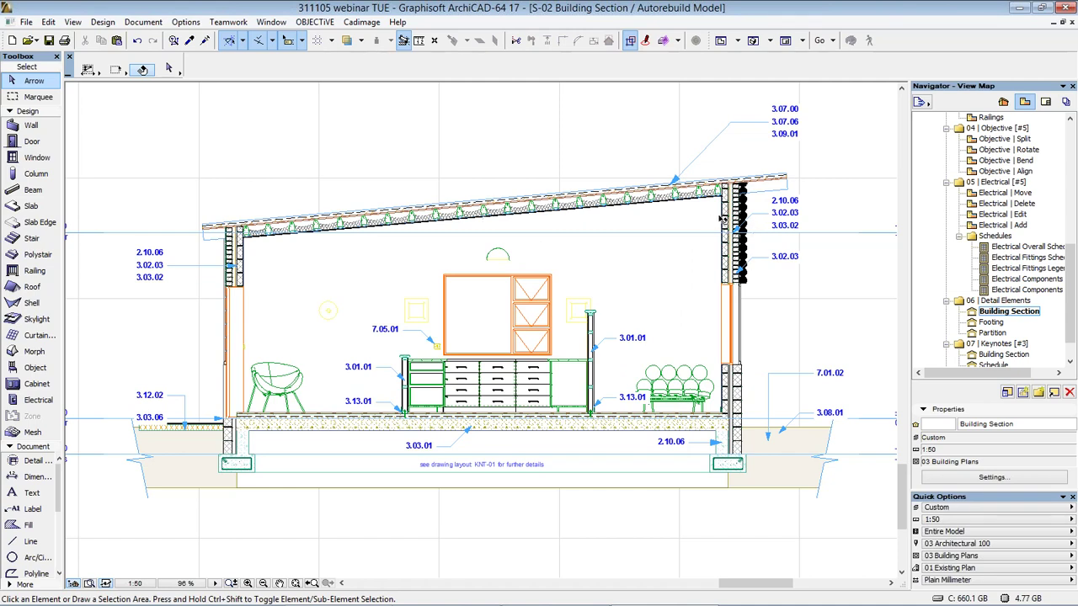
# Open the Footing view and inspect the footing's reinforcement cage, the slab edge and the outer brick wall section.
pyautogui.doubleClick(994, 323)
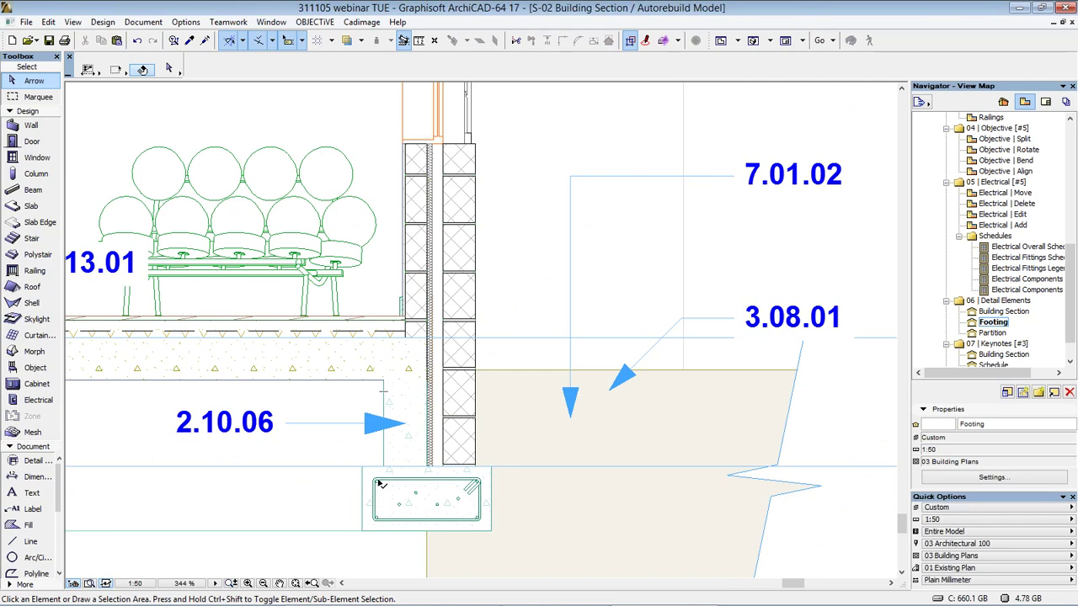
pyautogui.click(378, 482)
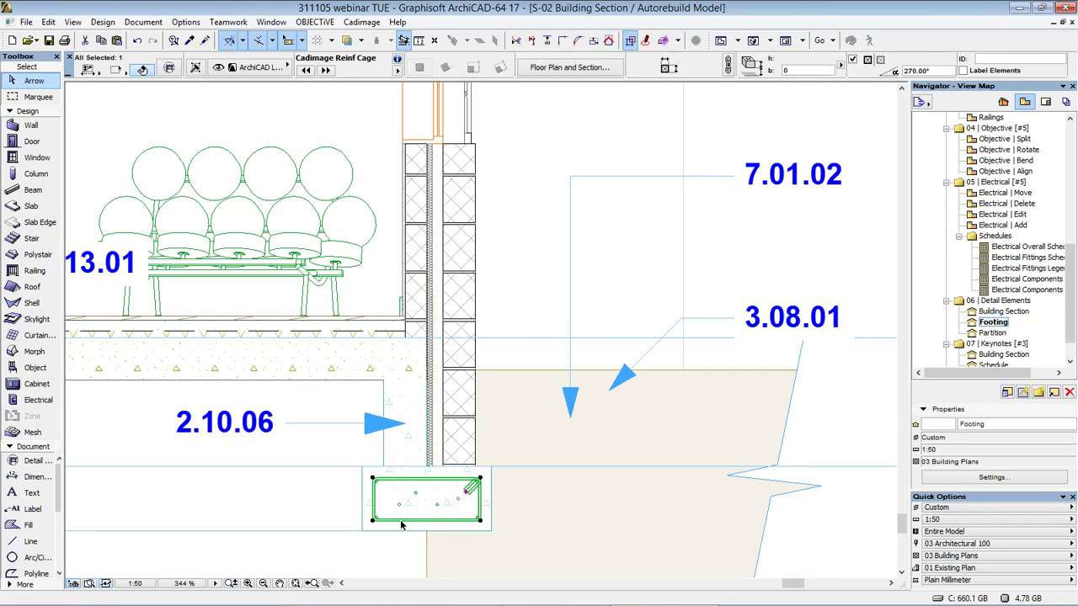
pyautogui.moveTo(413, 526)
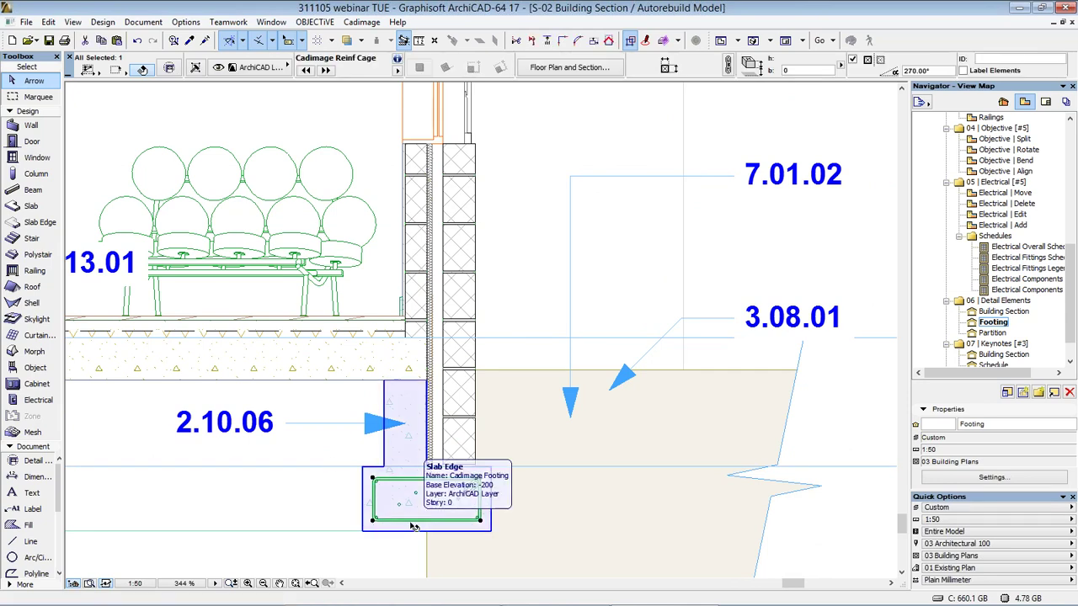
pyautogui.click(463, 326)
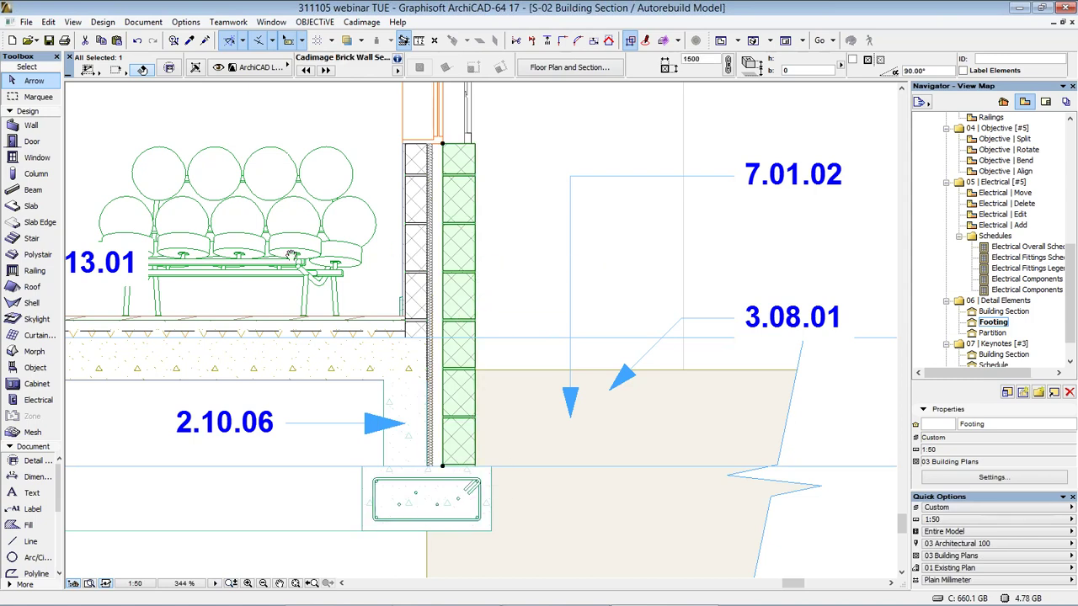
# Inspect the stud partition and its Cadimage Wall Frame detail beside the kitchen cabinets.
pyautogui.scroll(-1, 525, 301)
pyautogui.moveTo(524, 301); pyautogui.dragTo(542, 422, button='middle')
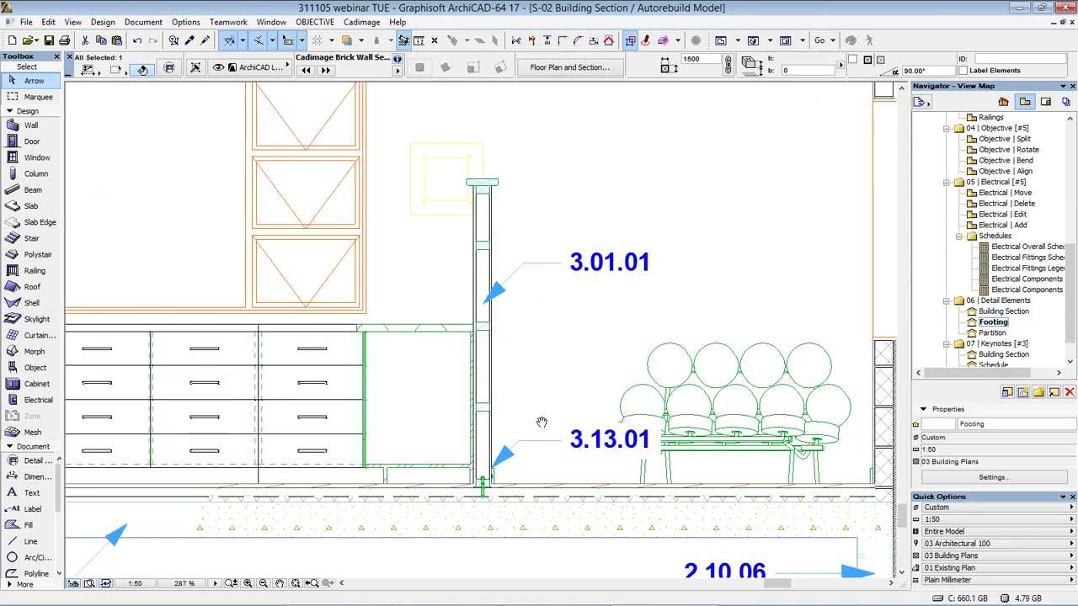
pyautogui.scroll(1, 500, 236)
pyautogui.click(494, 182)
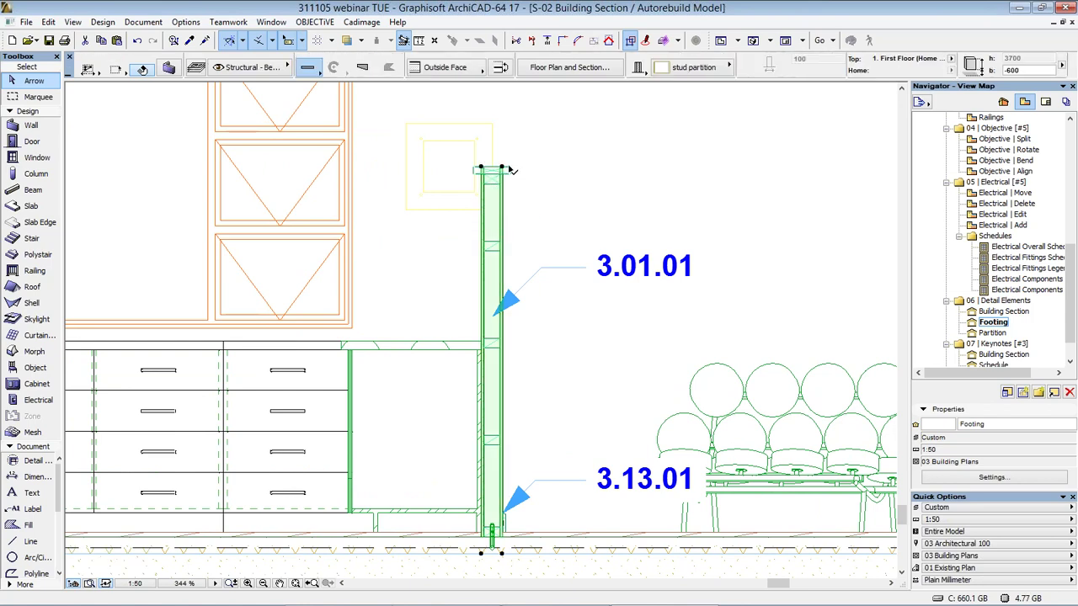
pyautogui.click(509, 171)
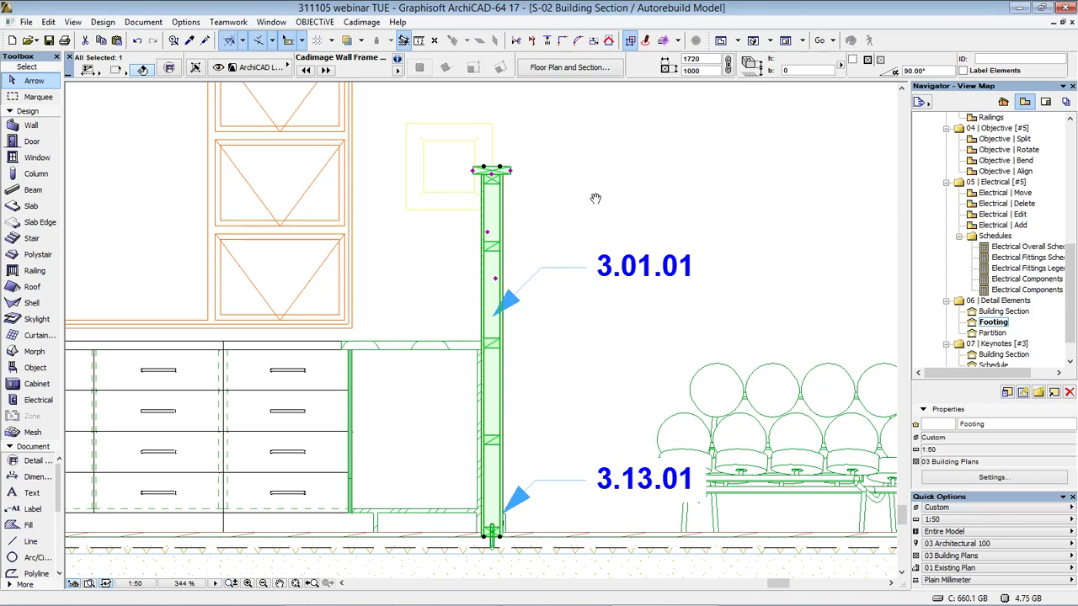
# Inspect the anchor bolt and bottom plate at the base of the stud partition, and clear the wall frame selection.
pyautogui.moveTo(596, 198); pyautogui.dragTo(596, 17, button='middle')
pyautogui.scroll(4, 469, 312)
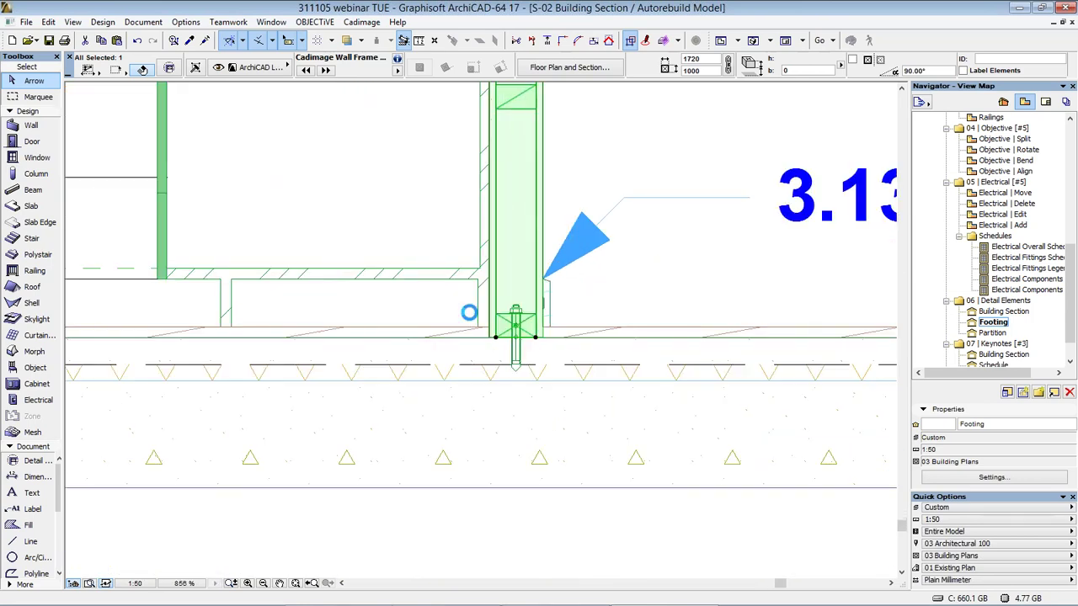
pyautogui.press('Escape')
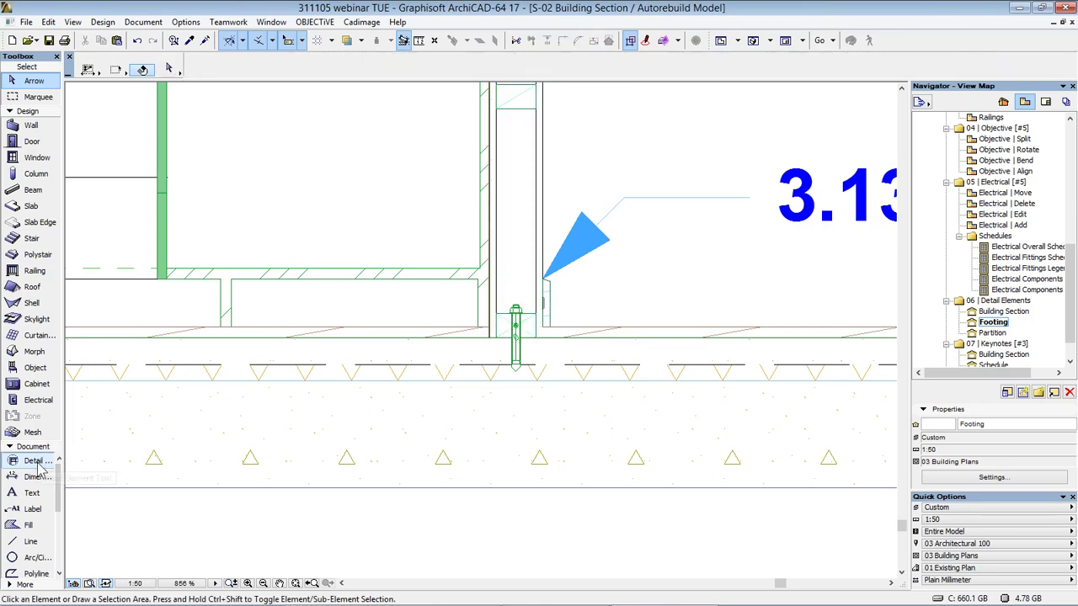
# Browse the Detail Element library folders from 01 Core Elements to 09 Reinforcing, and leave the settings without changes.
pyautogui.click(37, 463)
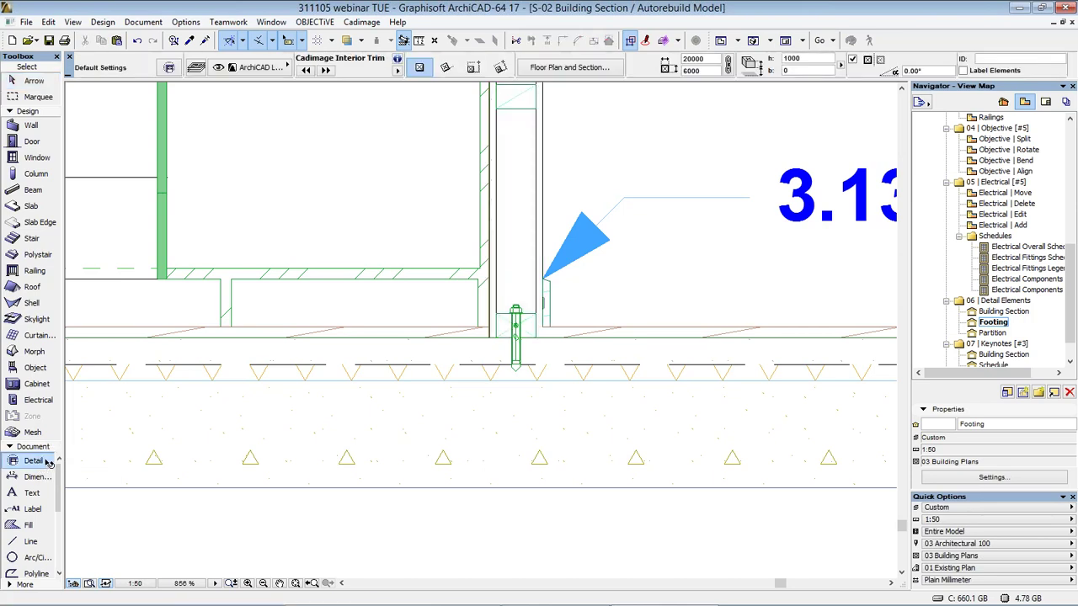
pyautogui.doubleClick(47, 463)
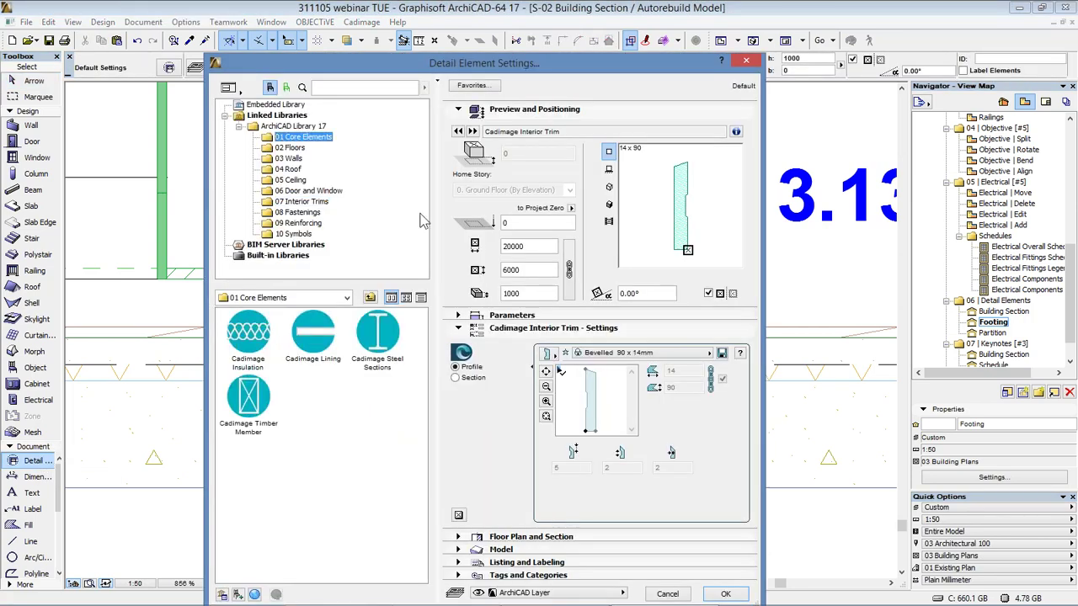
pyautogui.press('Down')
pyautogui.press('Down')
pyautogui.press('Down')
pyautogui.press('Down')
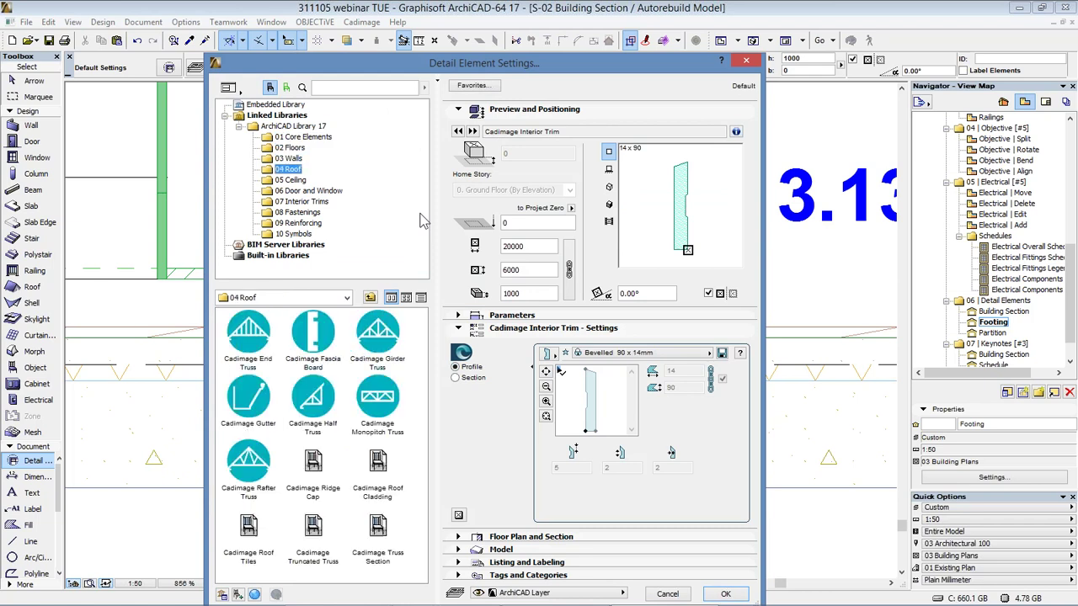
pyautogui.press('Down')
pyautogui.press('Down')
pyautogui.press('Down')
pyautogui.press('Down')
pyautogui.press('Down')
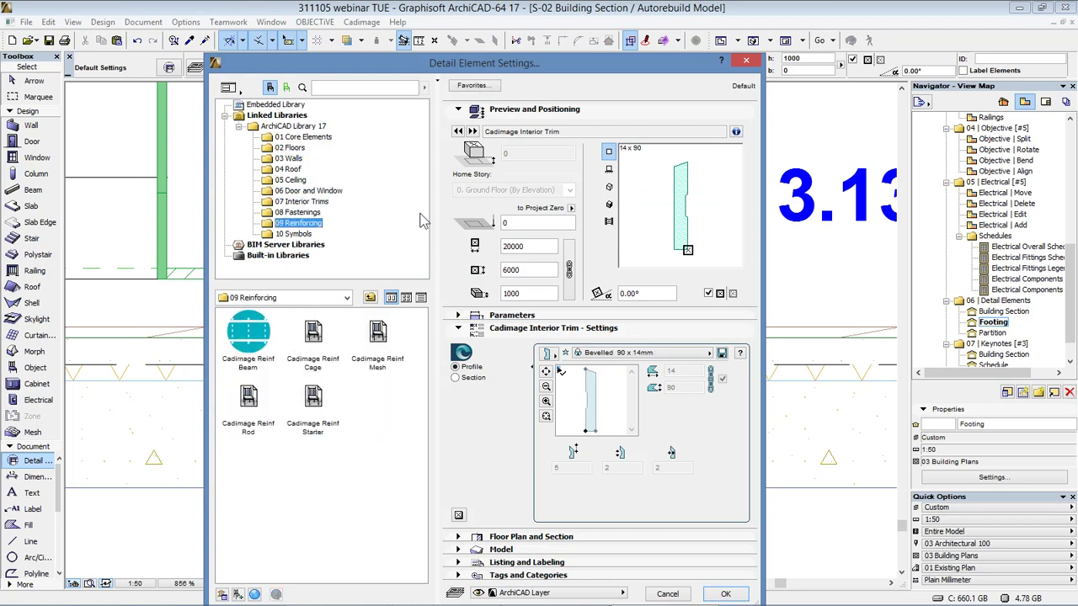
pyautogui.click(665, 597)
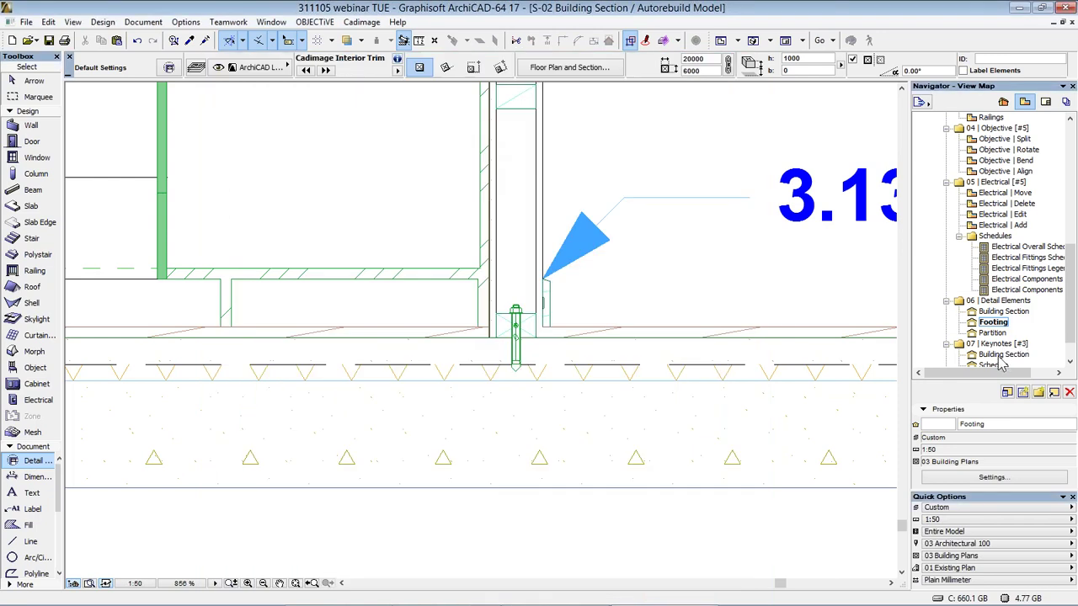
# Open the Building Section view from the 07 | Keynotes folder.
pyautogui.doubleClick(994, 354)
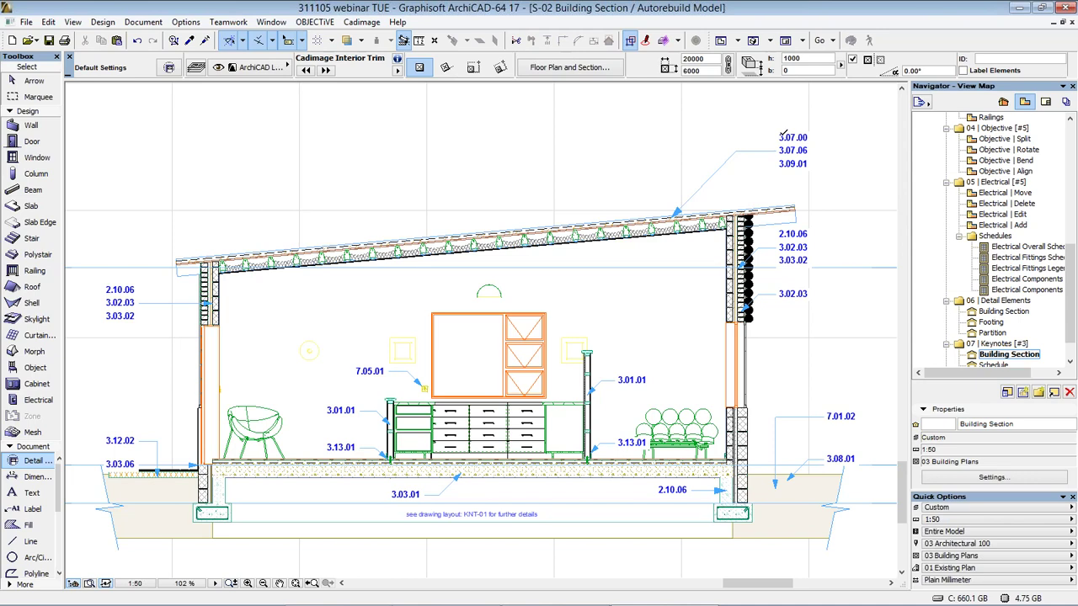
# Try to make all keynote labels in the section display only the Short Description instead of the Key.
pyautogui.click(32, 508)
pyautogui.hotkey('ctrl', 'a')
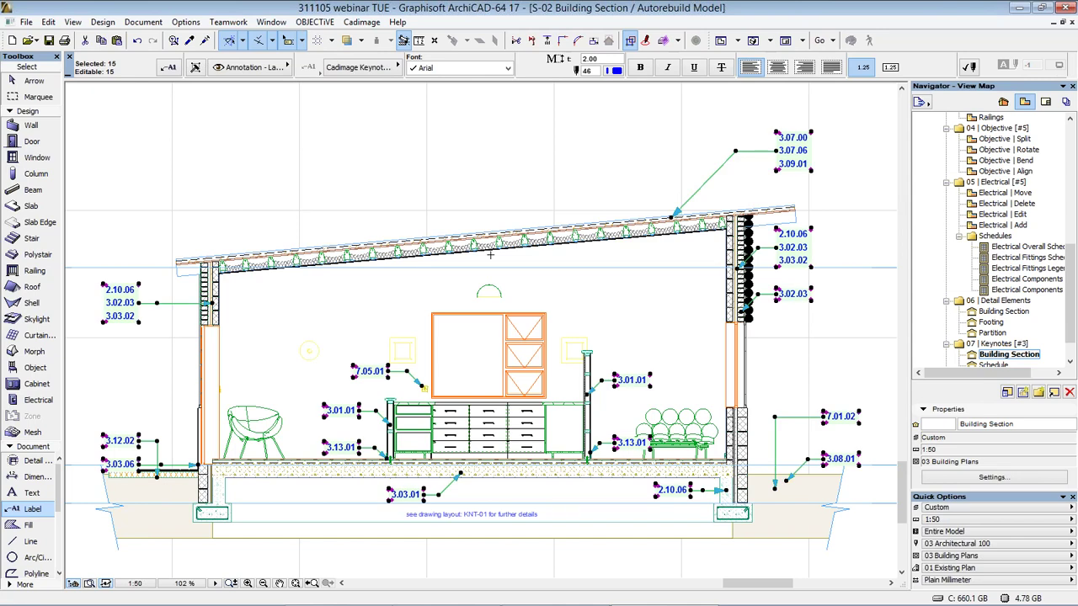
pyautogui.click(166, 71)
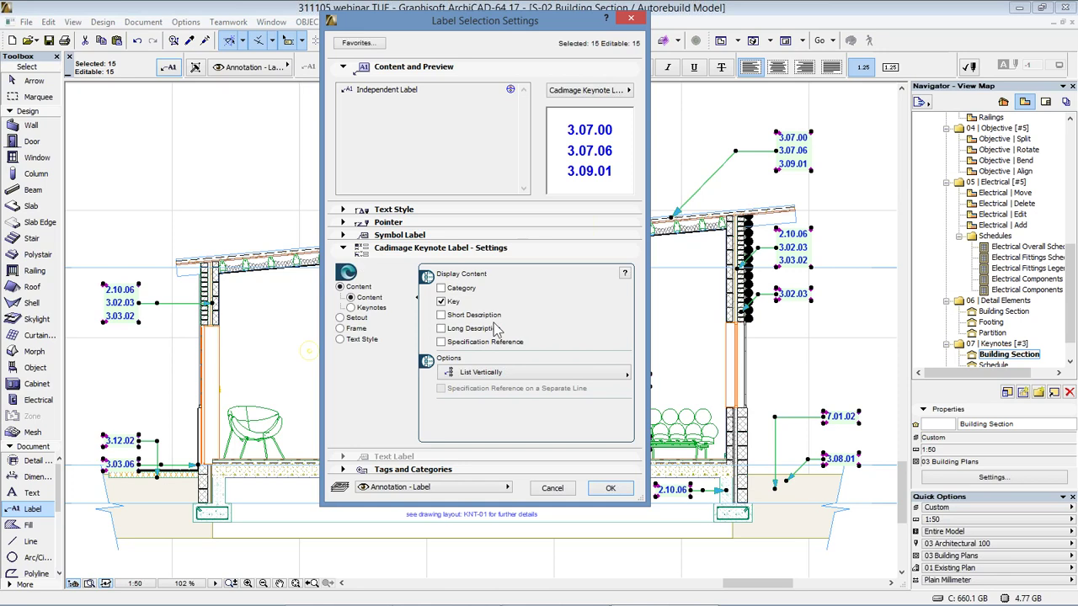
pyautogui.click(451, 315)
pyautogui.click(446, 302)
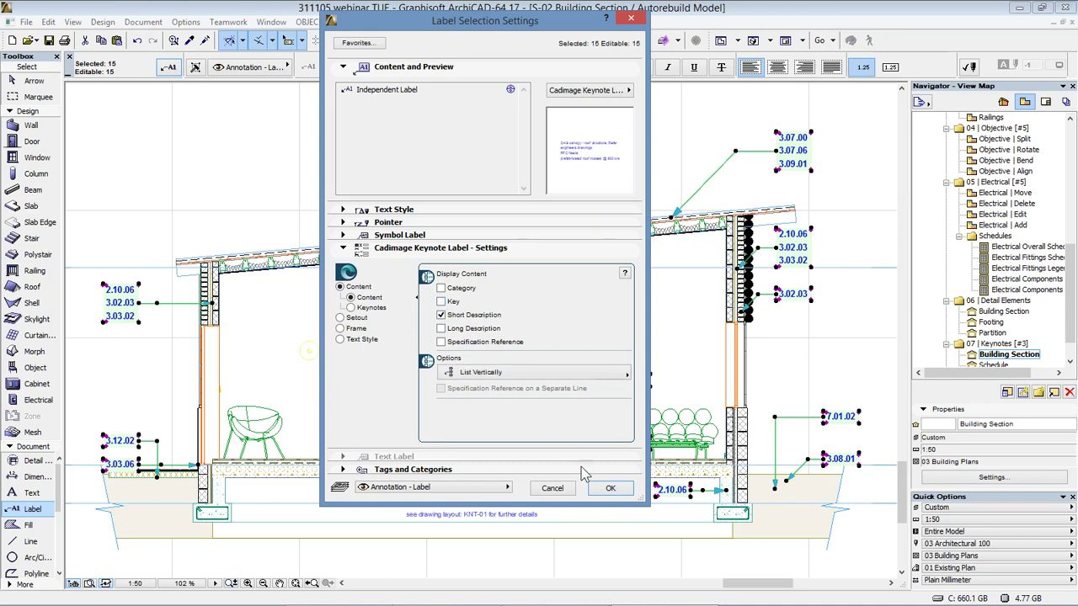
pyautogui.click(623, 492)
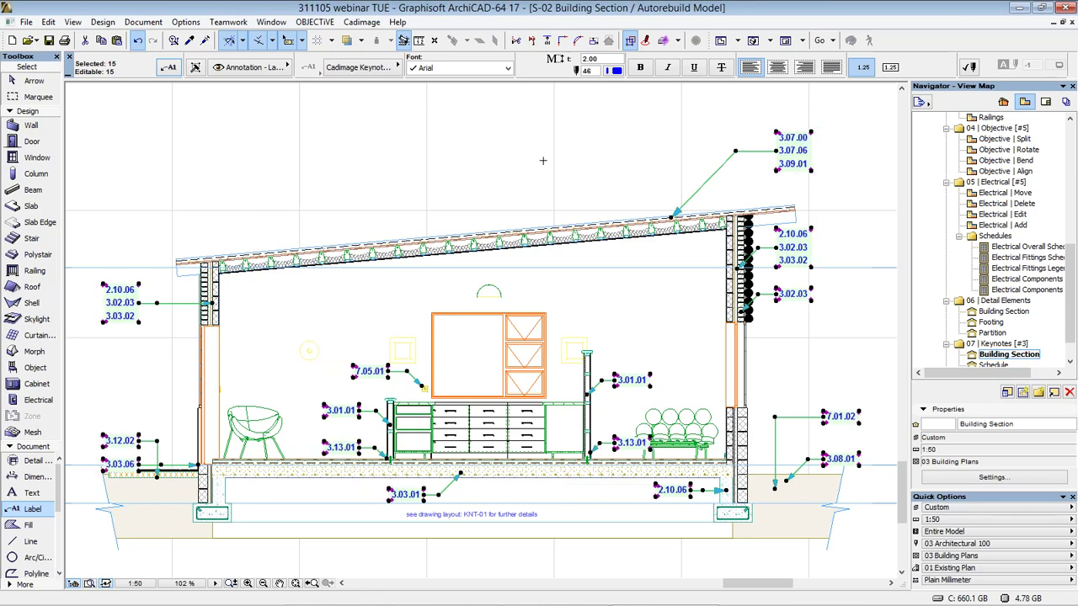
pyautogui.press('Escape')
# Show the Keynotes Palette, dock it beside the drawing and list the 8. External notes.
pyautogui.click(362, 22)
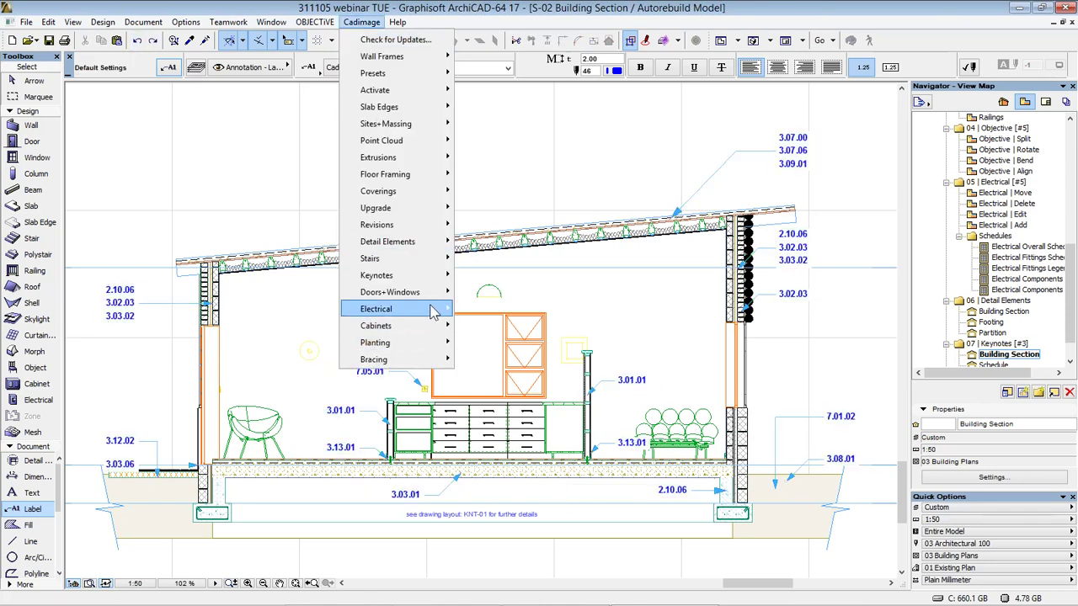
pyautogui.moveTo(423, 285)
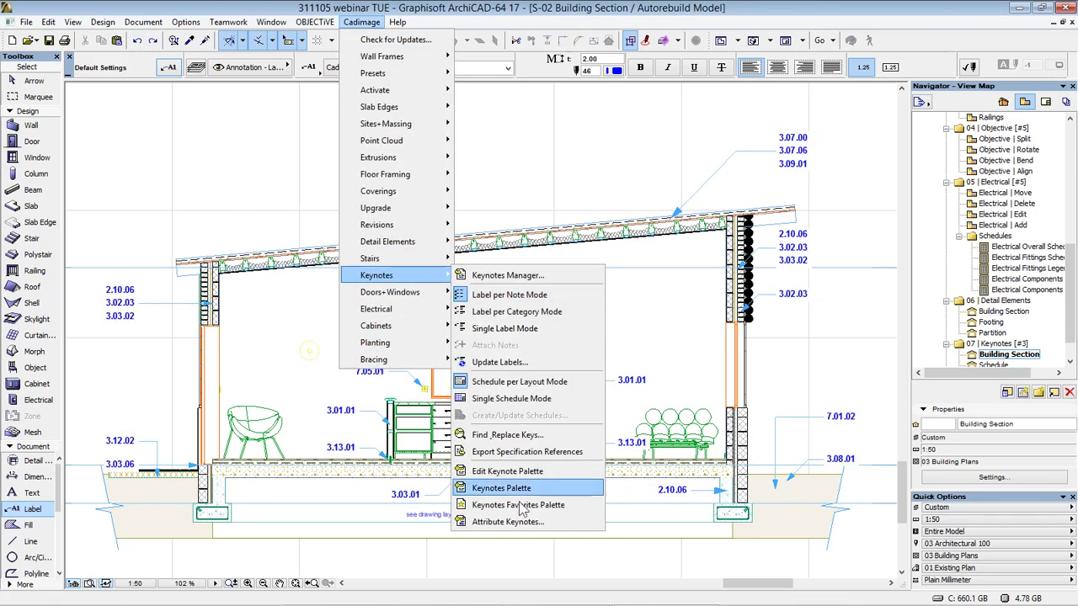
pyautogui.click(536, 486)
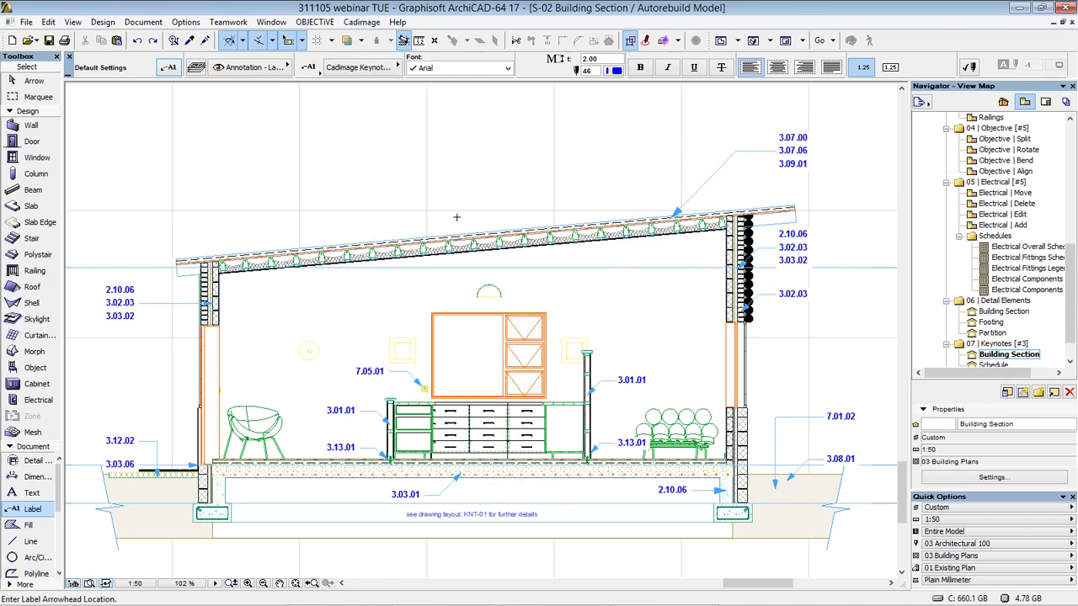
pyautogui.moveTo(529, 128)
pyautogui.mouseDown()
pyautogui.moveTo(452, 115)
pyautogui.moveTo(72, 107)
pyautogui.mouseUp()
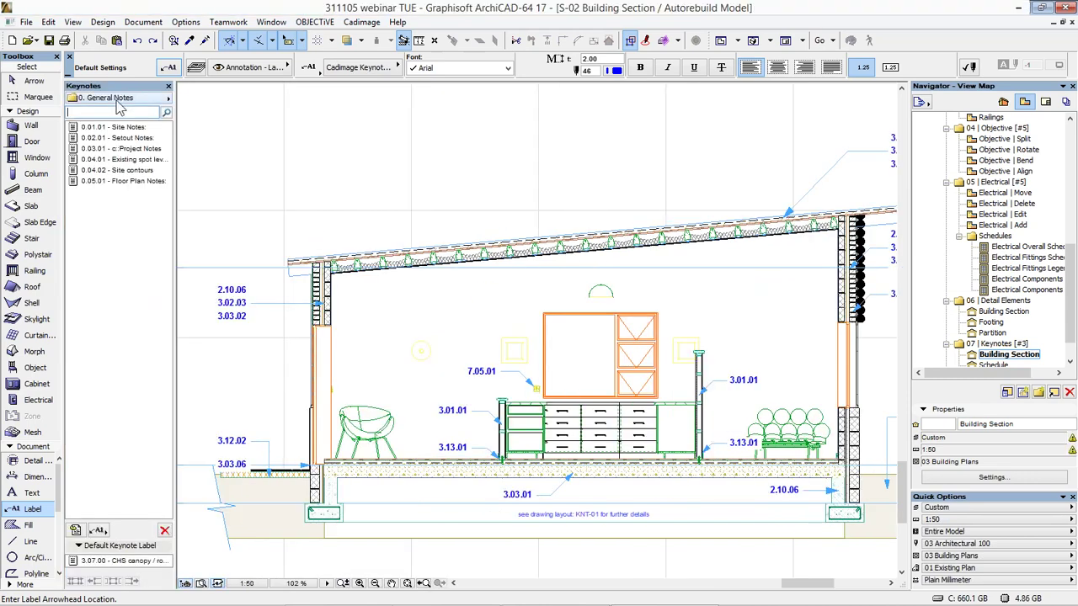
pyautogui.click(119, 99)
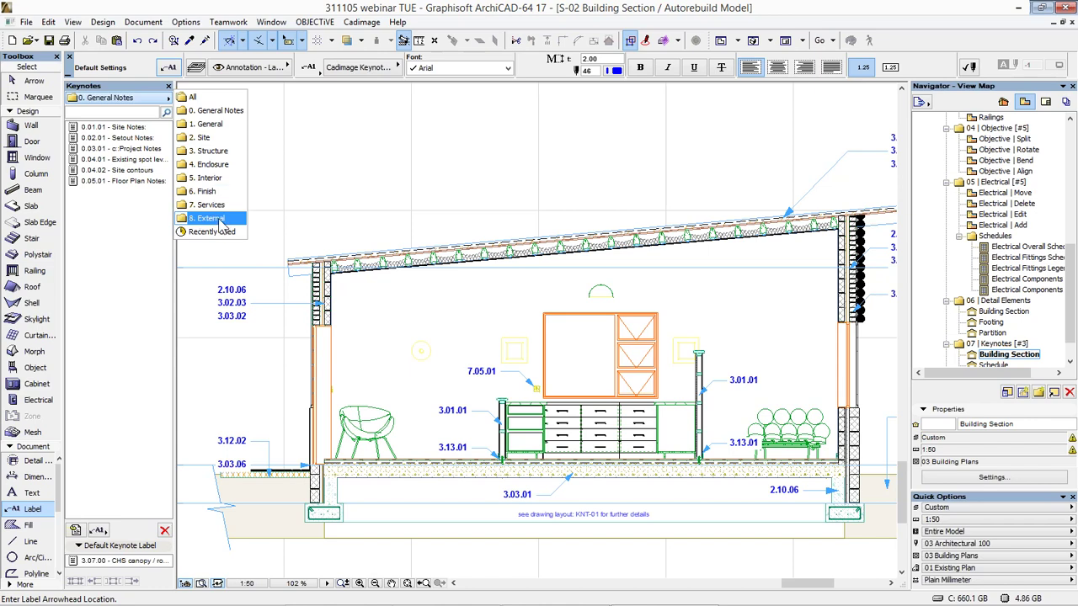
pyautogui.click(210, 219)
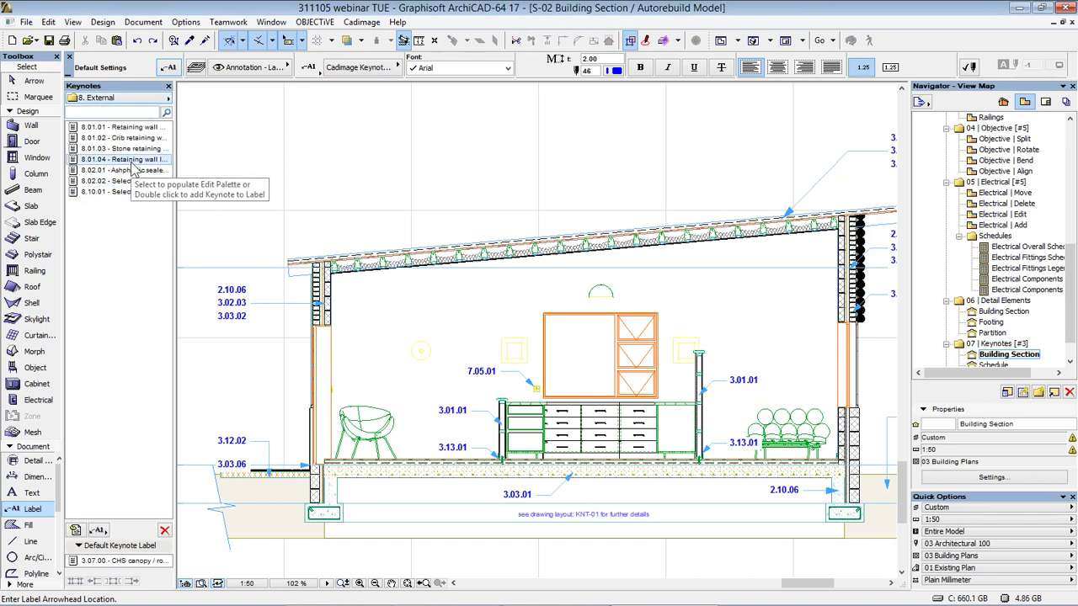
# Place a label for retaining wall keynote 8.01.04, pointing at the ground fill outside the footing by the chair.
pyautogui.click(128, 160)
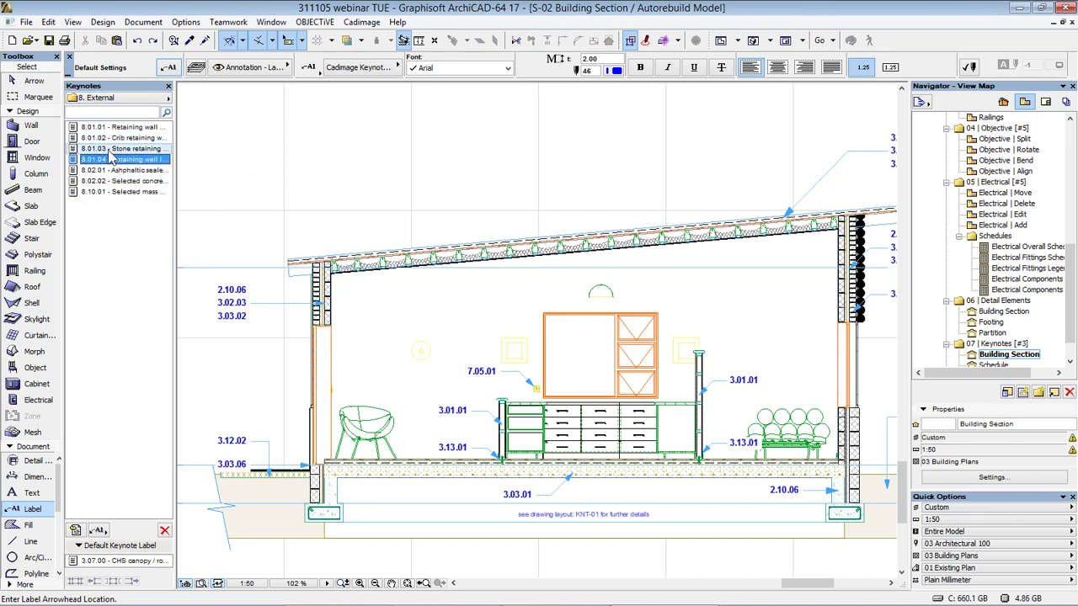
pyautogui.click(100, 530)
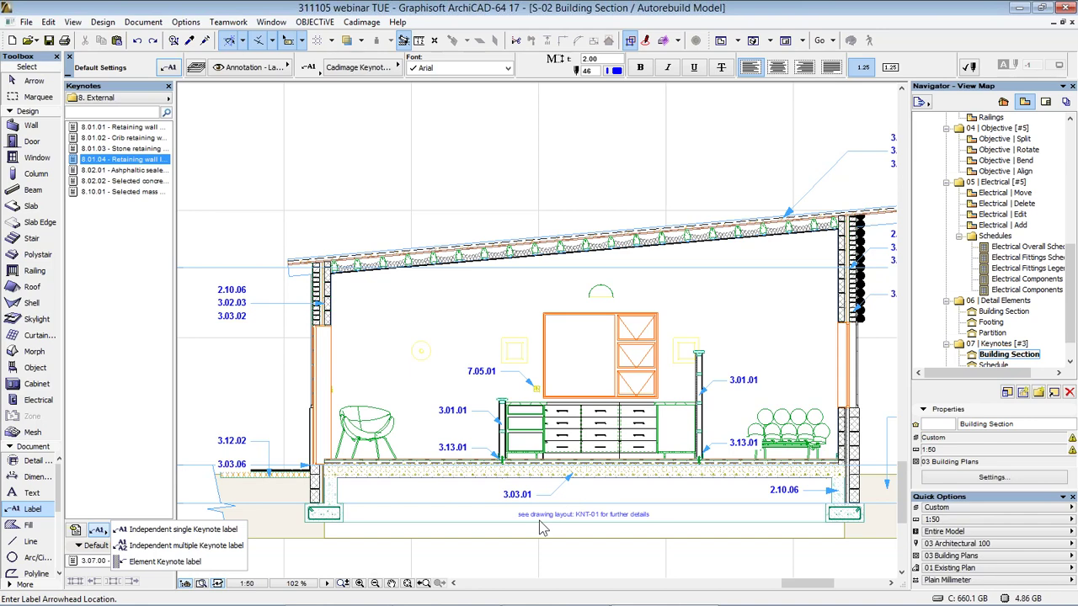
pyautogui.click(112, 166)
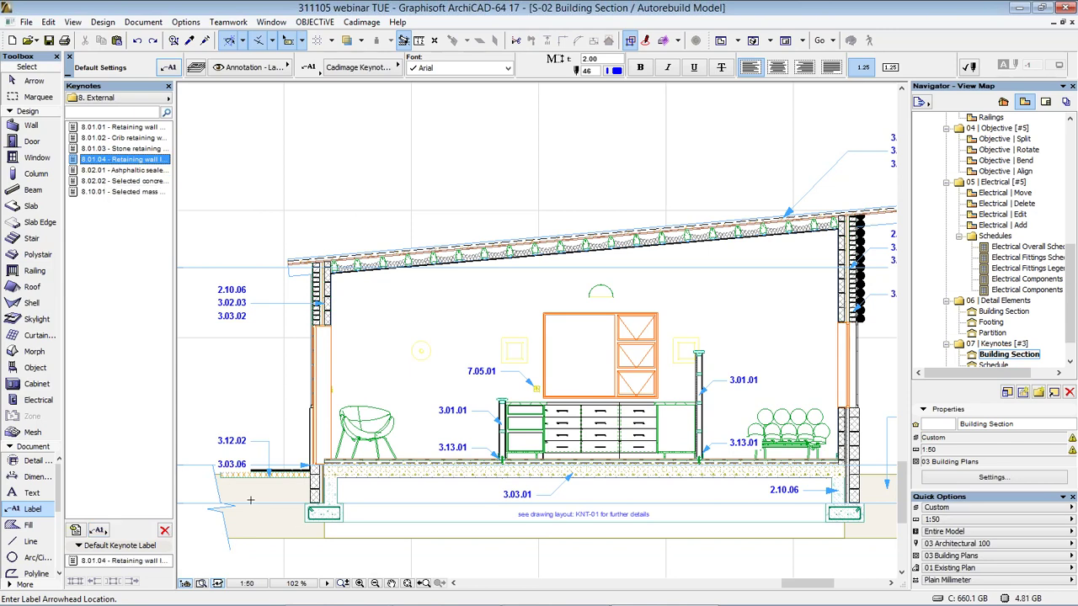
pyautogui.moveTo(474, 409); pyautogui.dragTo(711, 281, button='middle')
pyautogui.click(500, 368)
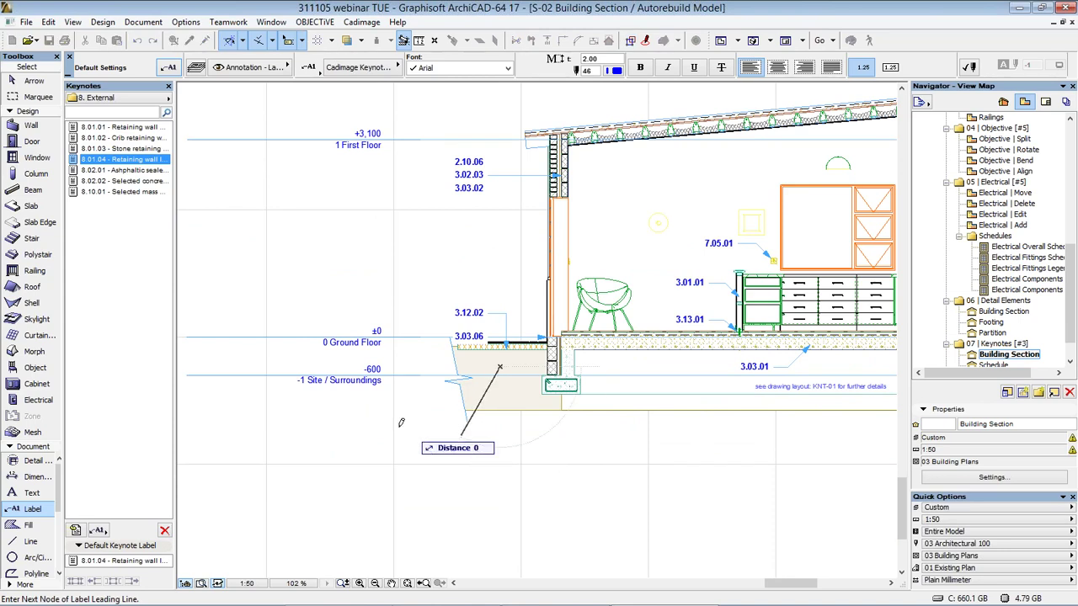
pyautogui.click(465, 425)
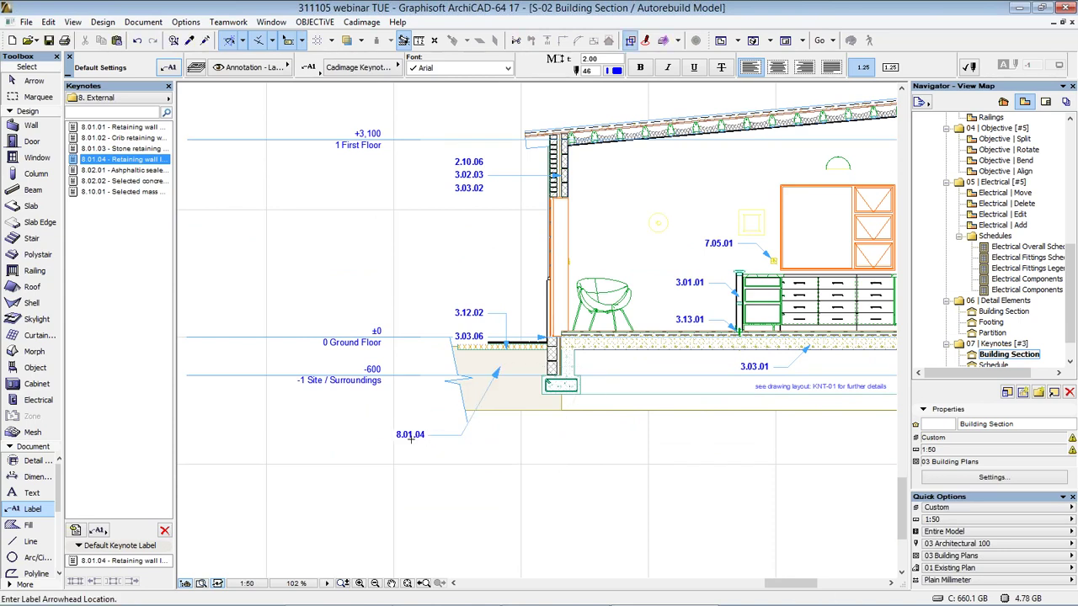
# Place a label for retaining wall keynote 8.01.01, pointing at the lower part of the sloping roof.
pyautogui.moveTo(446, 374); pyautogui.dragTo(191, 540, button='middle')
pyautogui.click(124, 126)
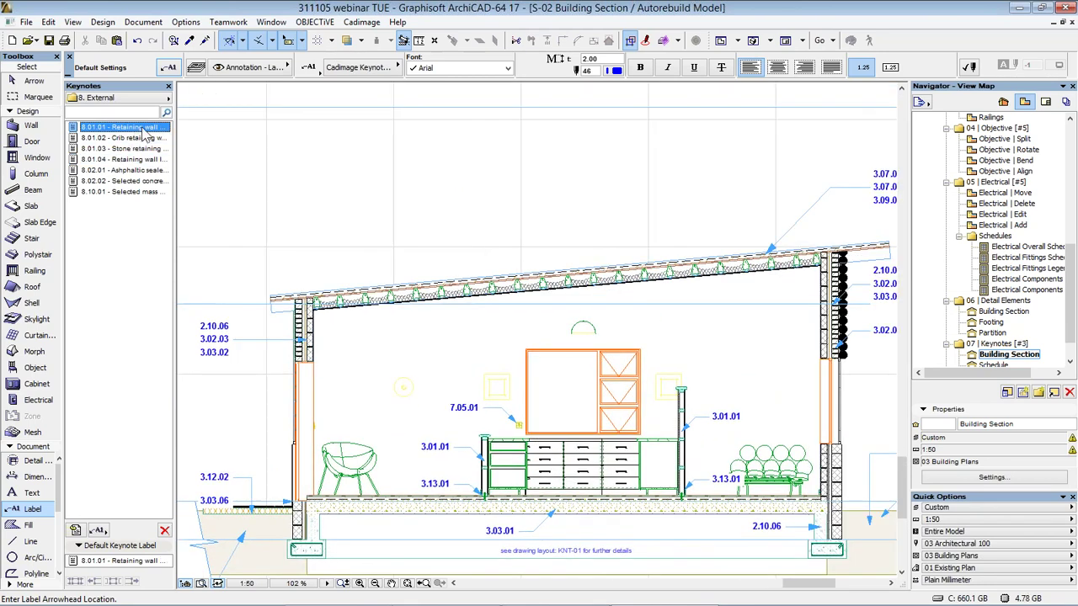
pyautogui.click(421, 283)
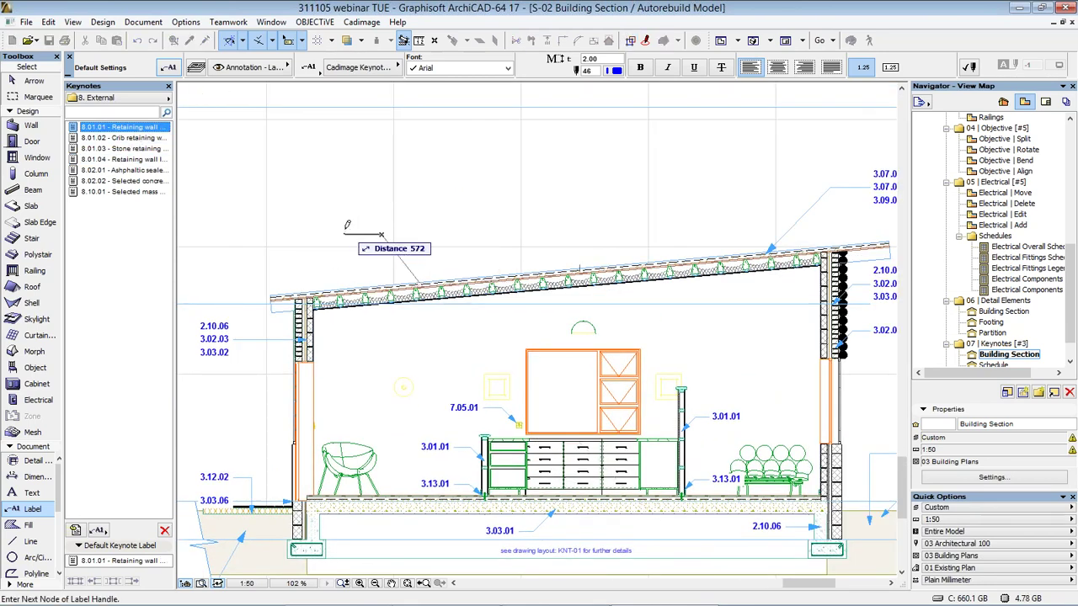
pyautogui.click(345, 229)
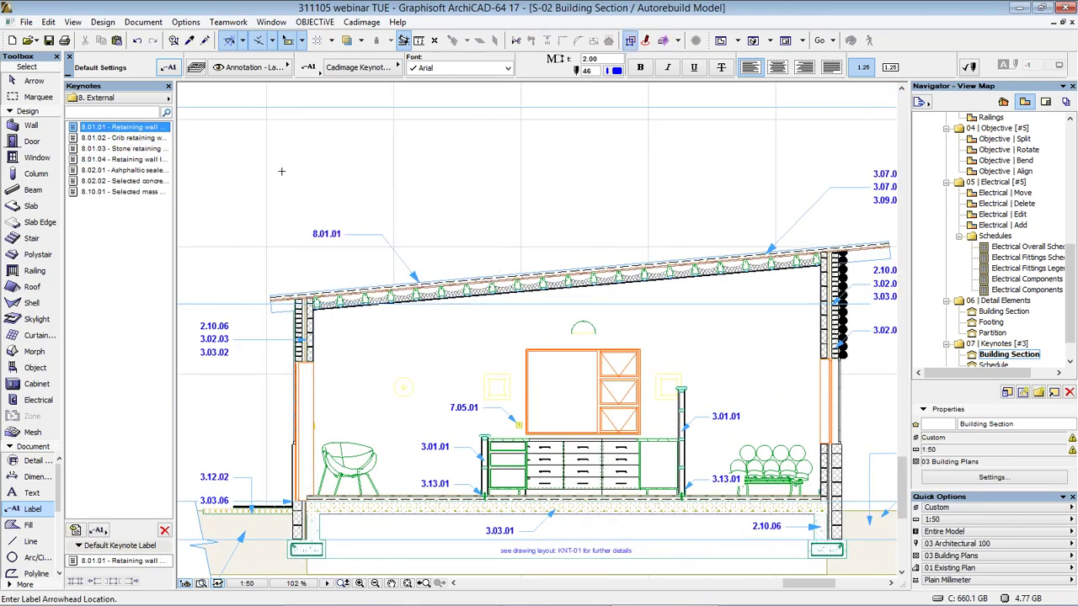
# Place a label for keynote 8.02.01, pointing at the upper part of the sloping roof.
pyautogui.click(147, 170)
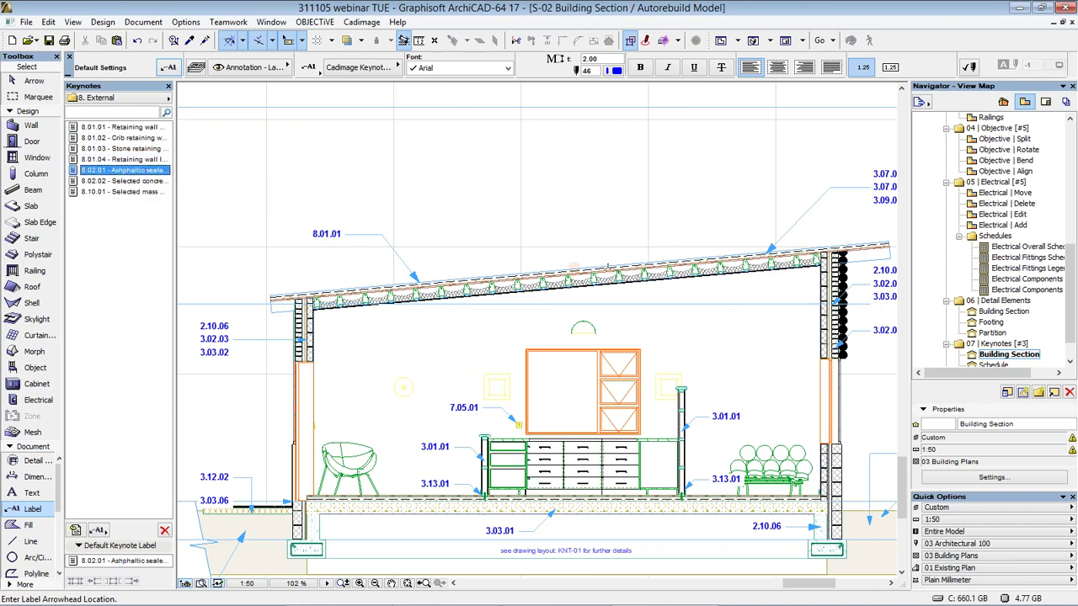
pyautogui.click(608, 267)
pyautogui.click(670, 220)
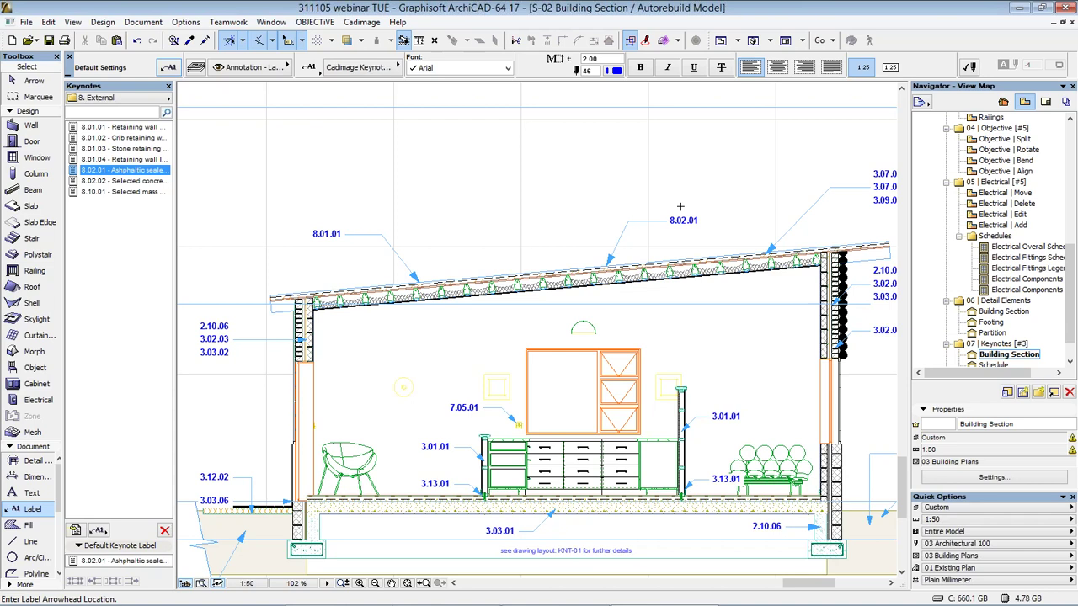
# Open the Keynotes Manager and examine the key, title, description and category fields of keynote 4.01.03 under 4. Enclosure, leaving them unedited.
pyautogui.click(76, 530)
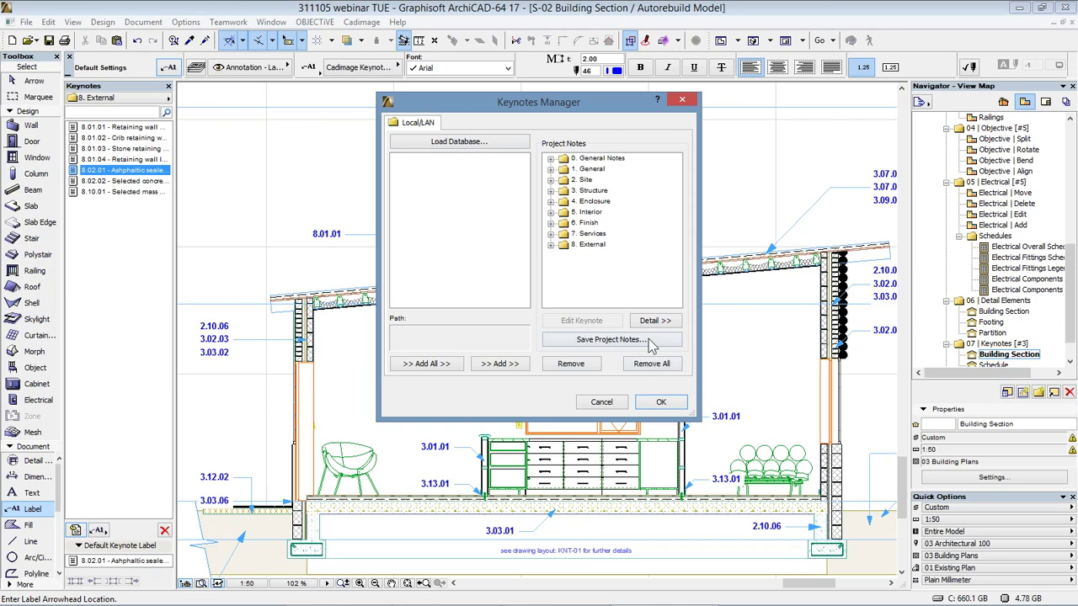
pyautogui.doubleClick(600, 202)
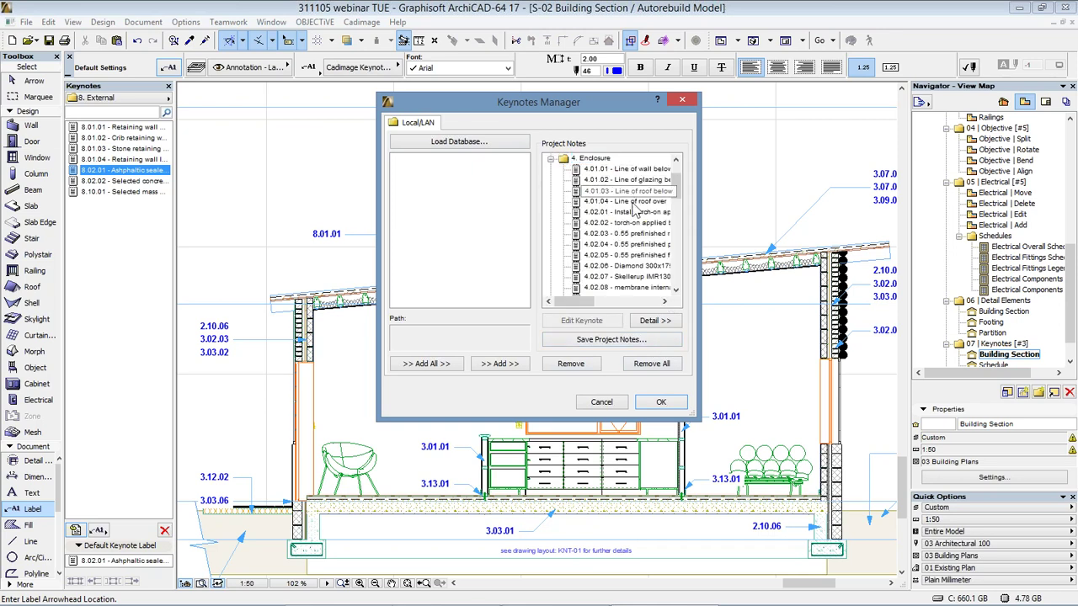
pyautogui.click(636, 191)
pyautogui.click(588, 324)
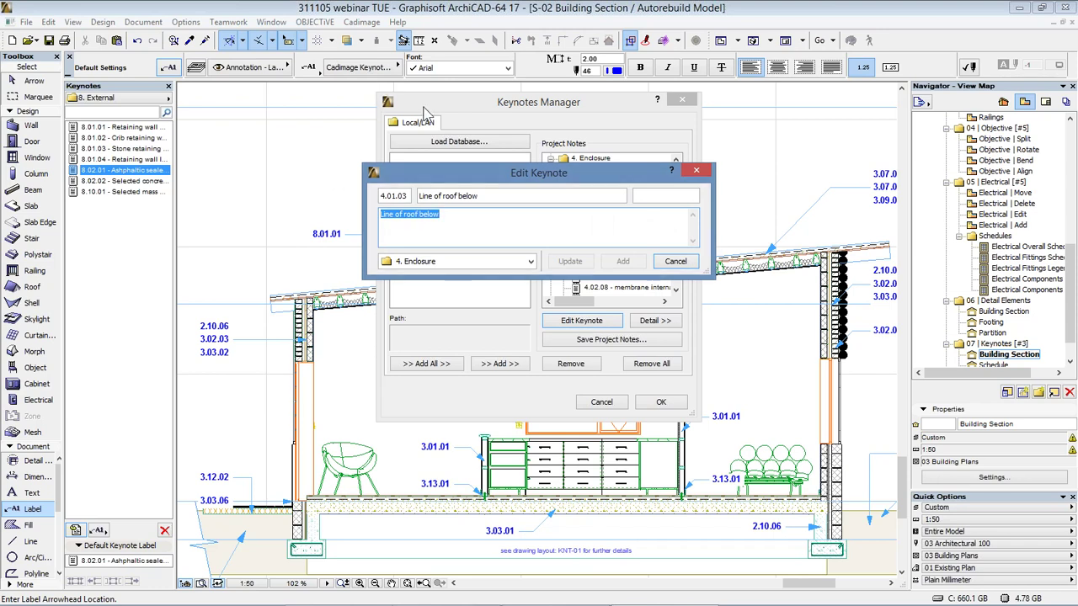
pyautogui.click(382, 195)
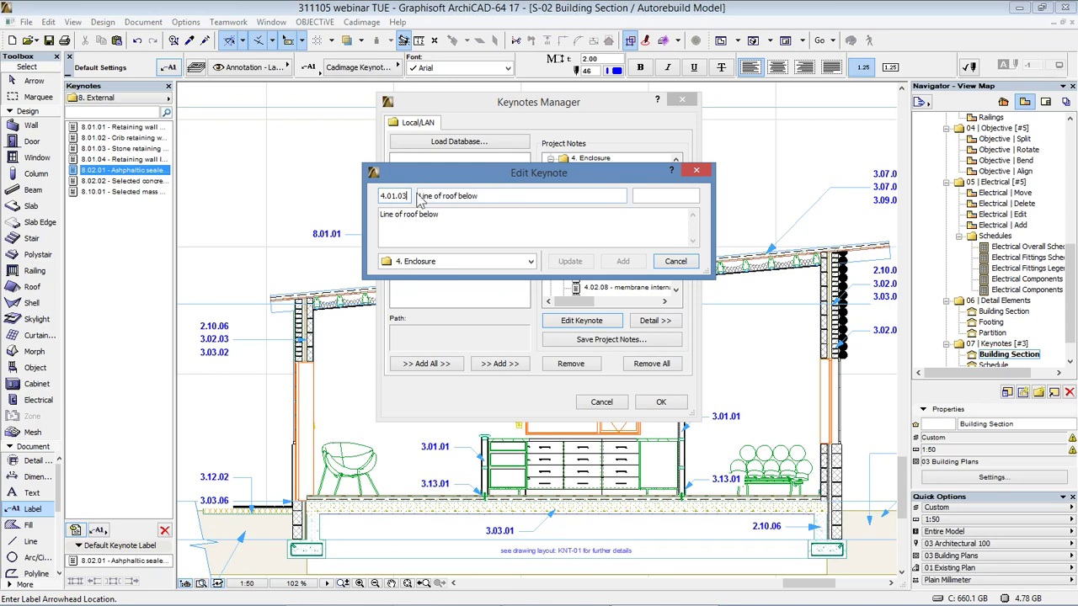
pyautogui.moveTo(419, 196); pyautogui.dragTo(501, 198)
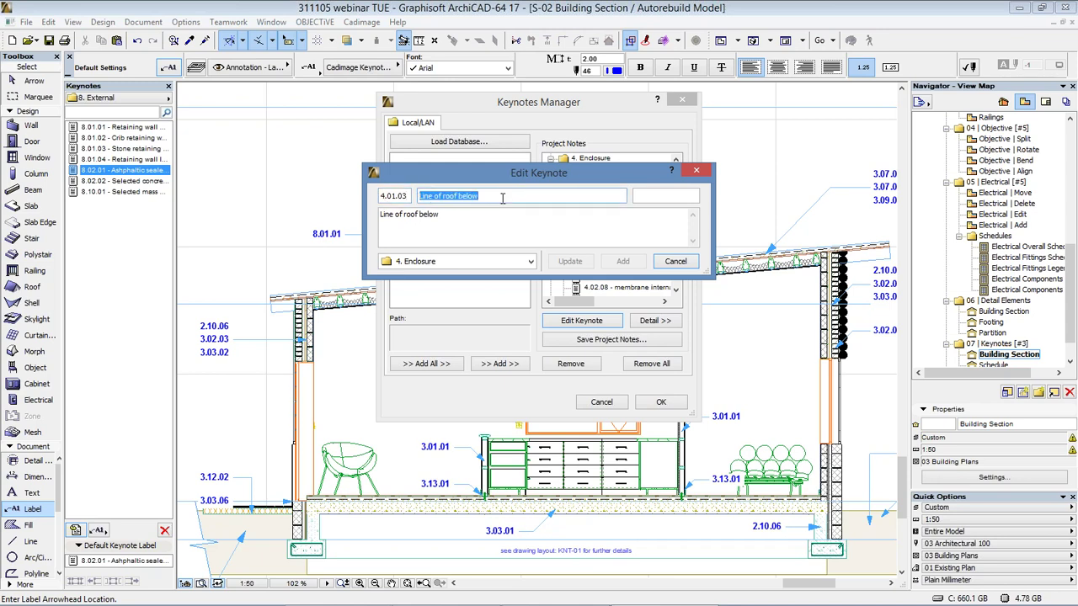
pyautogui.click(677, 198)
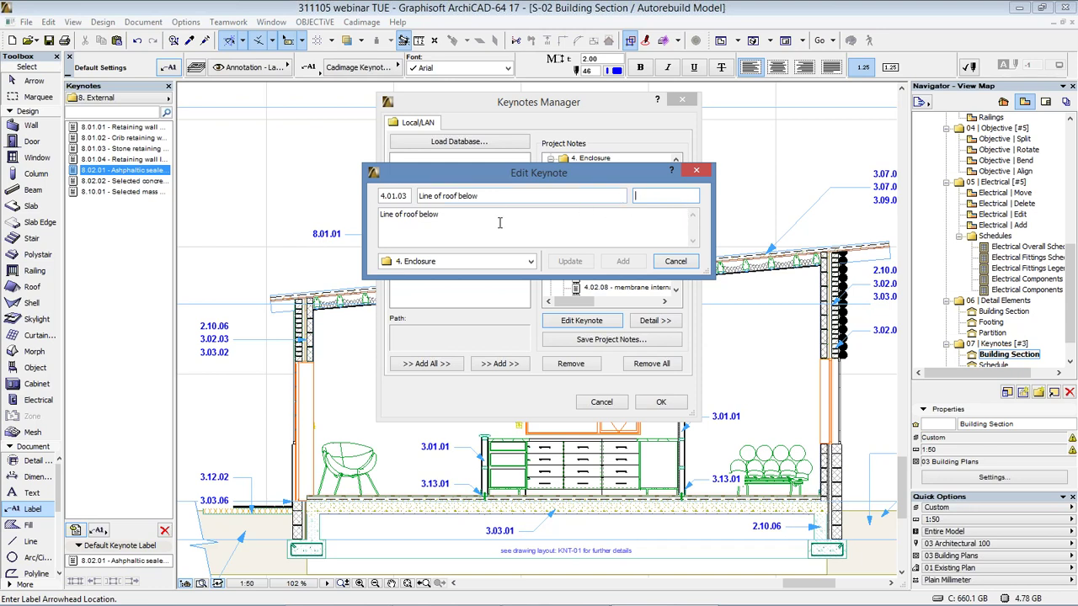
pyautogui.press('Tab')
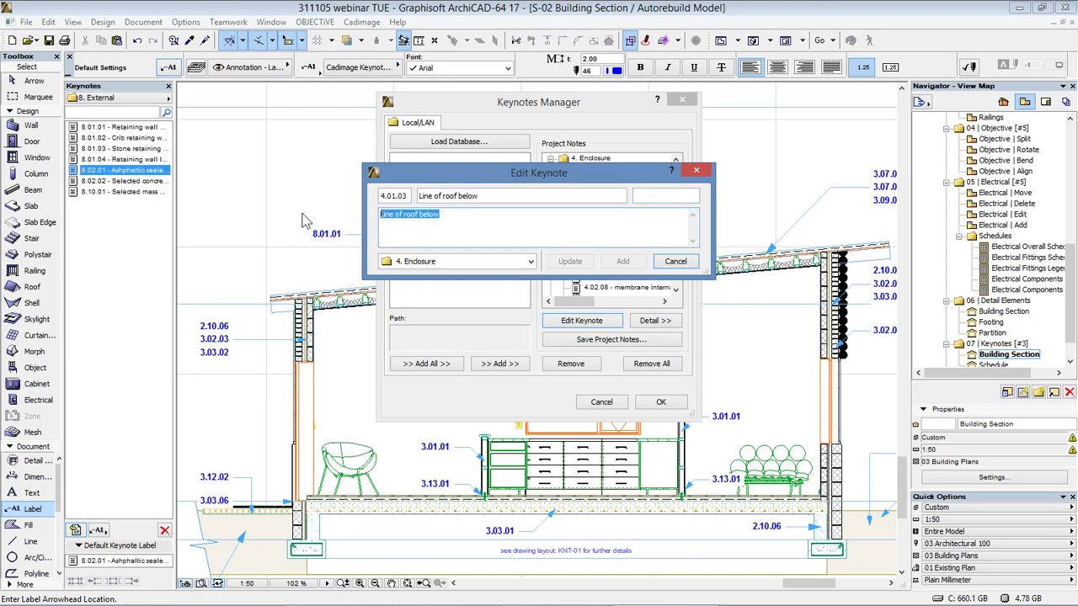
pyautogui.click(439, 262)
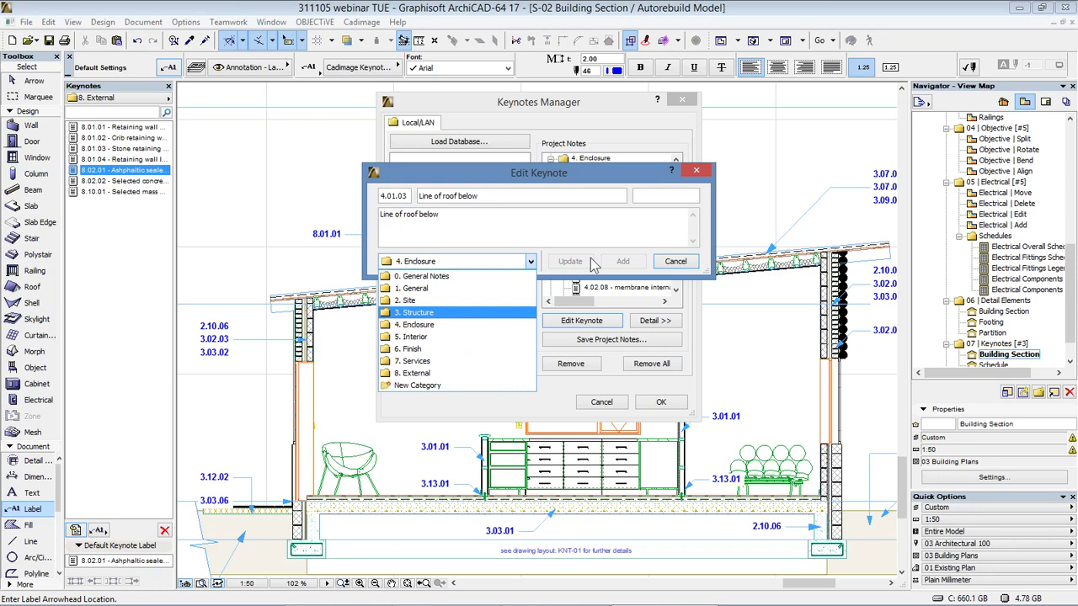
pyautogui.click(689, 262)
pyautogui.click(689, 262)
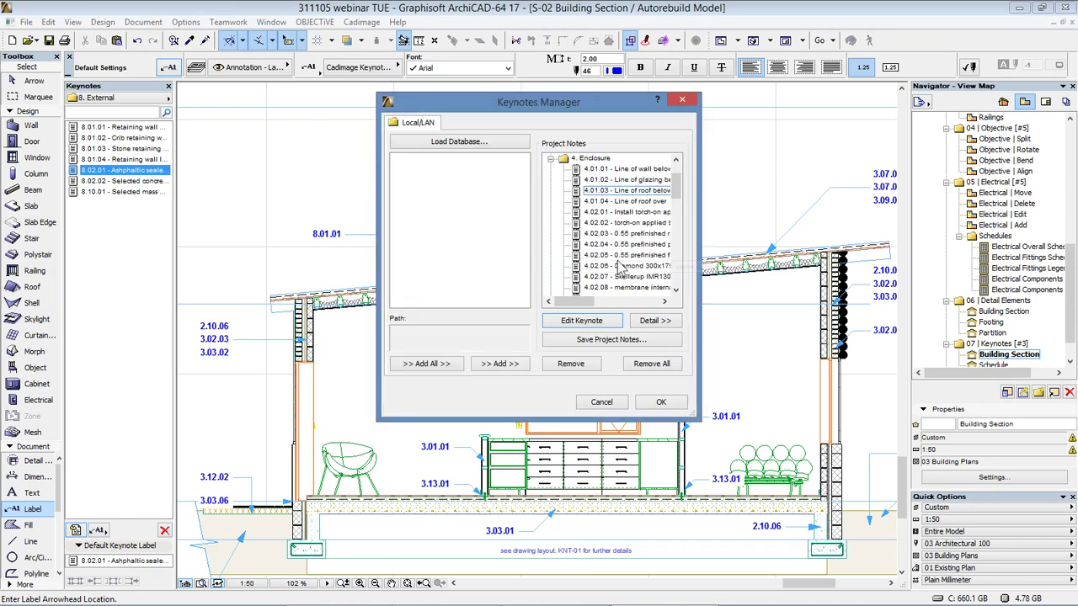
# Review the short title and full description of structure keynote 3.02.02, then close the Keynotes Manager without saving changes.
pyautogui.click(550, 159)
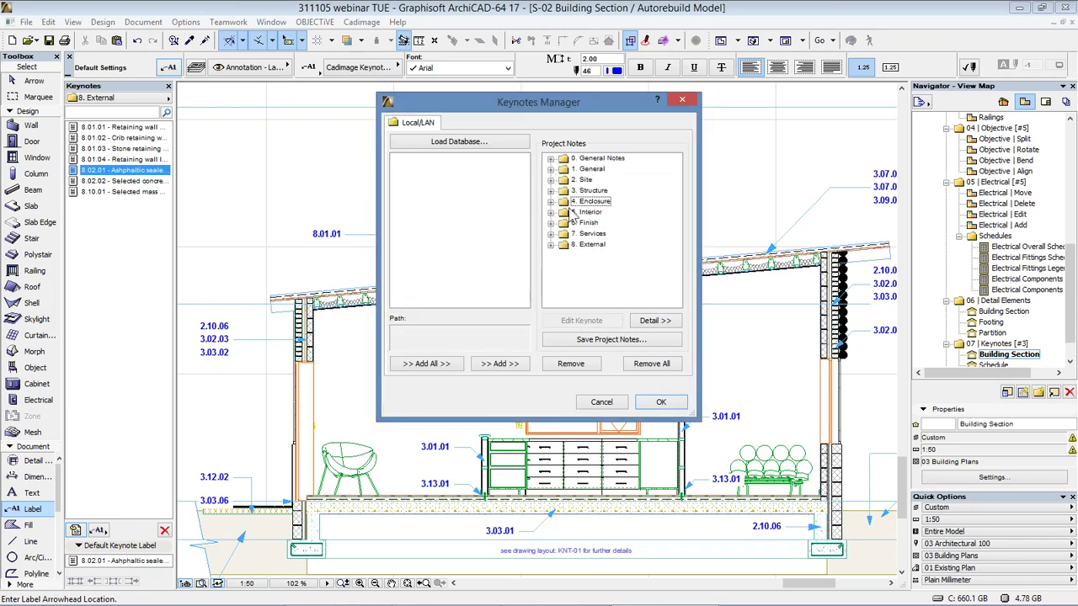
pyautogui.doubleClick(587, 179)
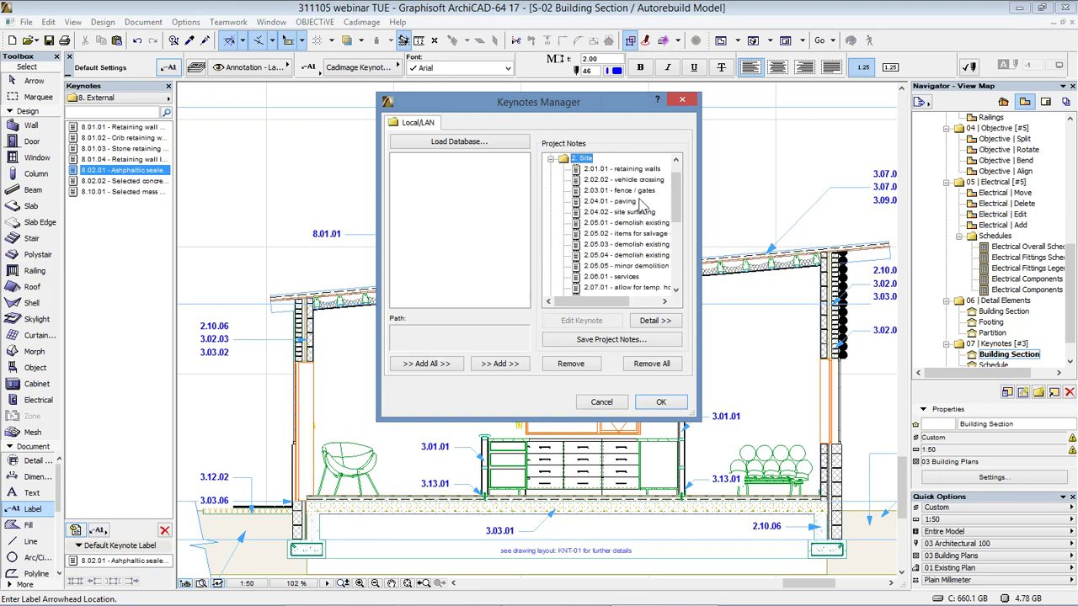
pyautogui.doubleClick(642, 191)
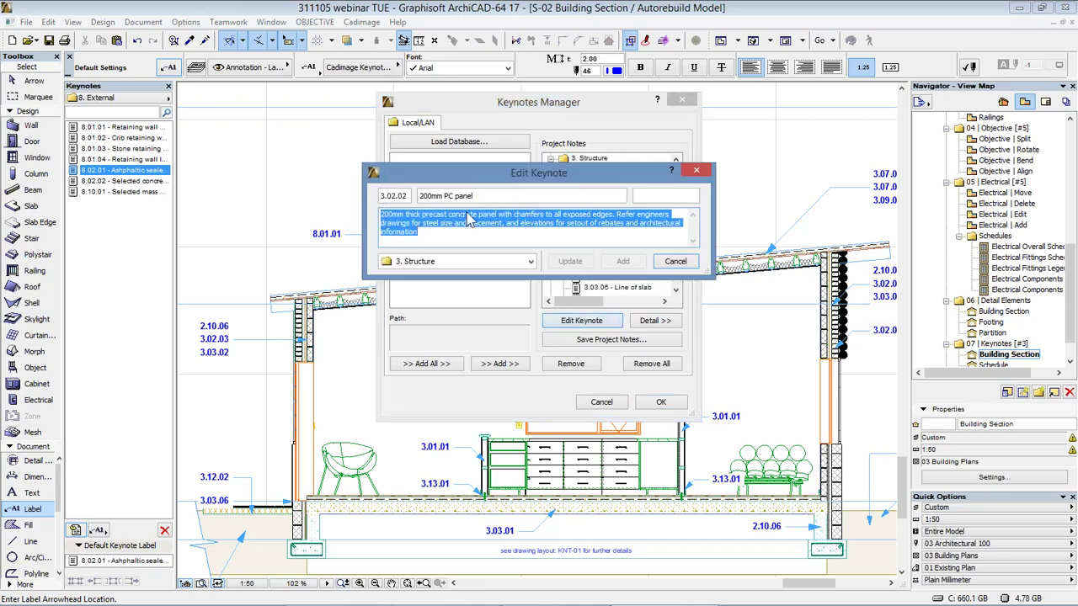
pyautogui.moveTo(485, 197); pyautogui.dragTo(406, 193)
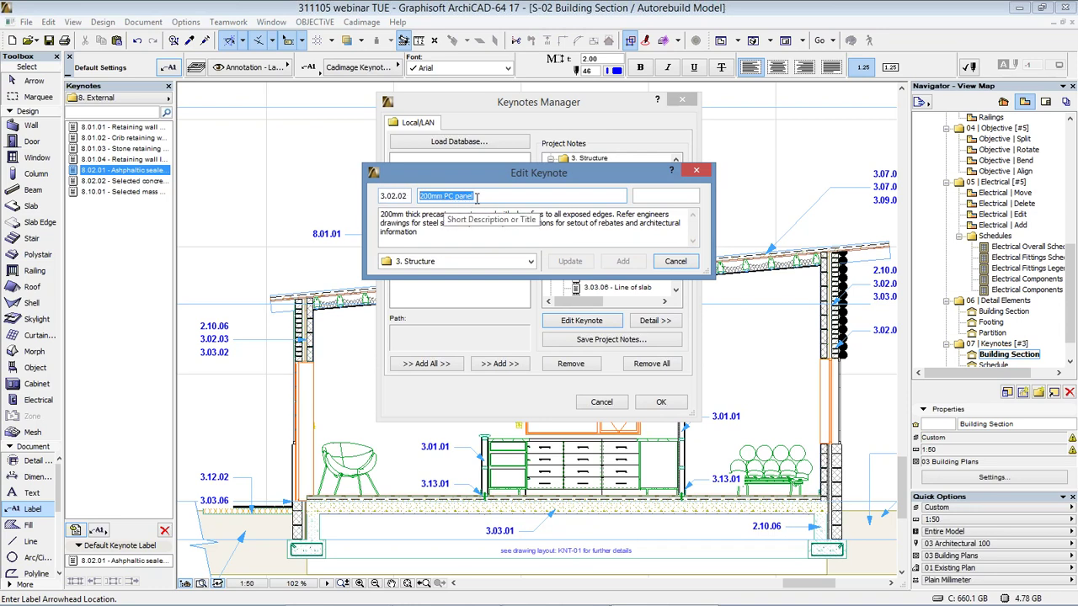
pyautogui.moveTo(436, 215); pyautogui.dragTo(547, 224)
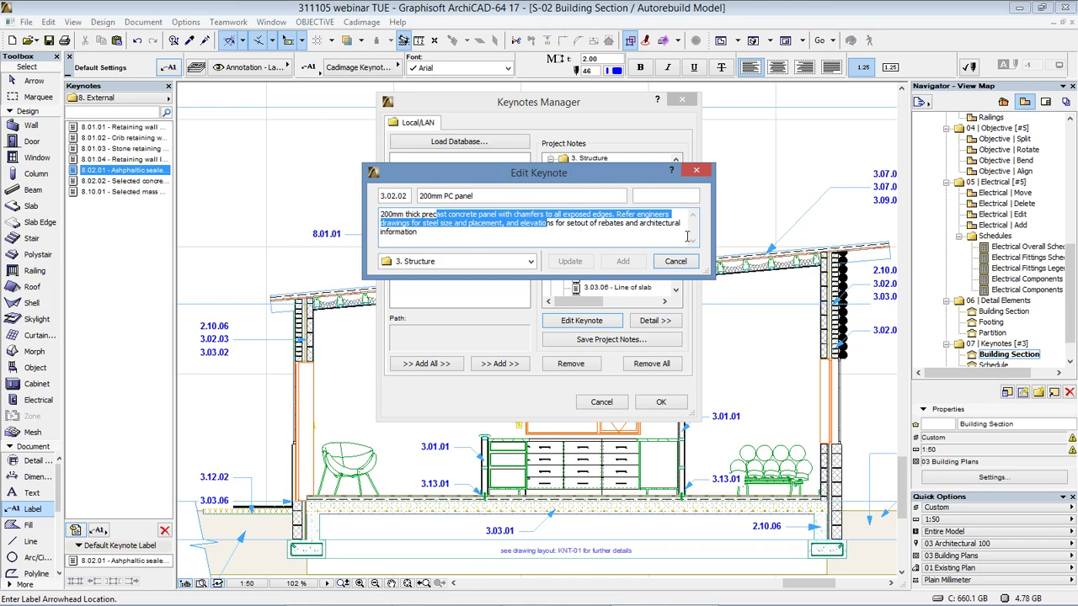
pyautogui.click(593, 239)
pyautogui.click(676, 261)
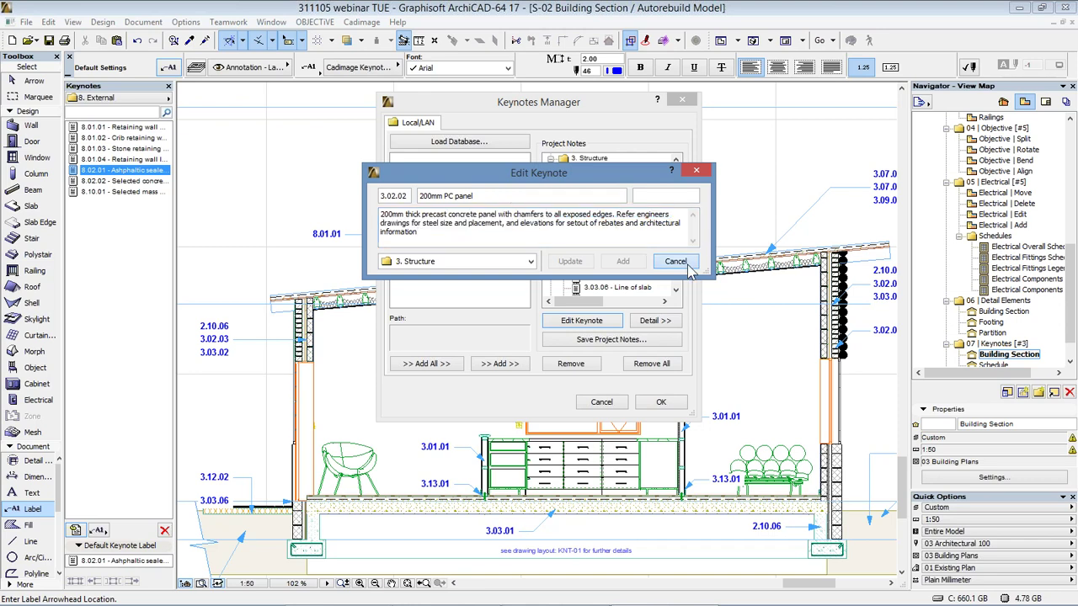
pyautogui.click(614, 400)
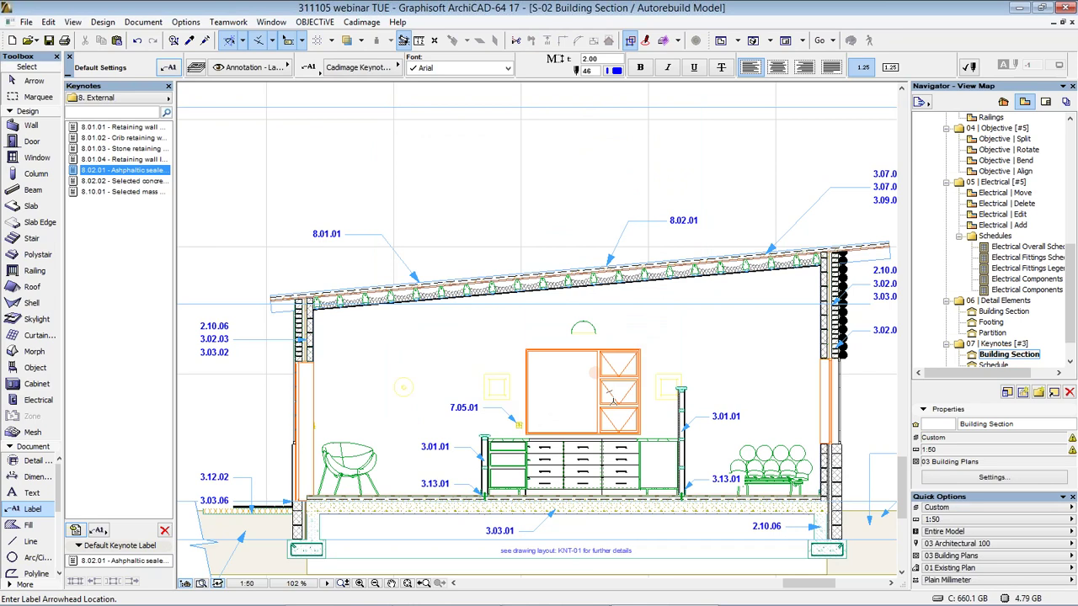
# Open the KNT-01 Keynotes Exmaple layout from the layout book and bring its whole sheet into view.
pyautogui.click(1046, 103)
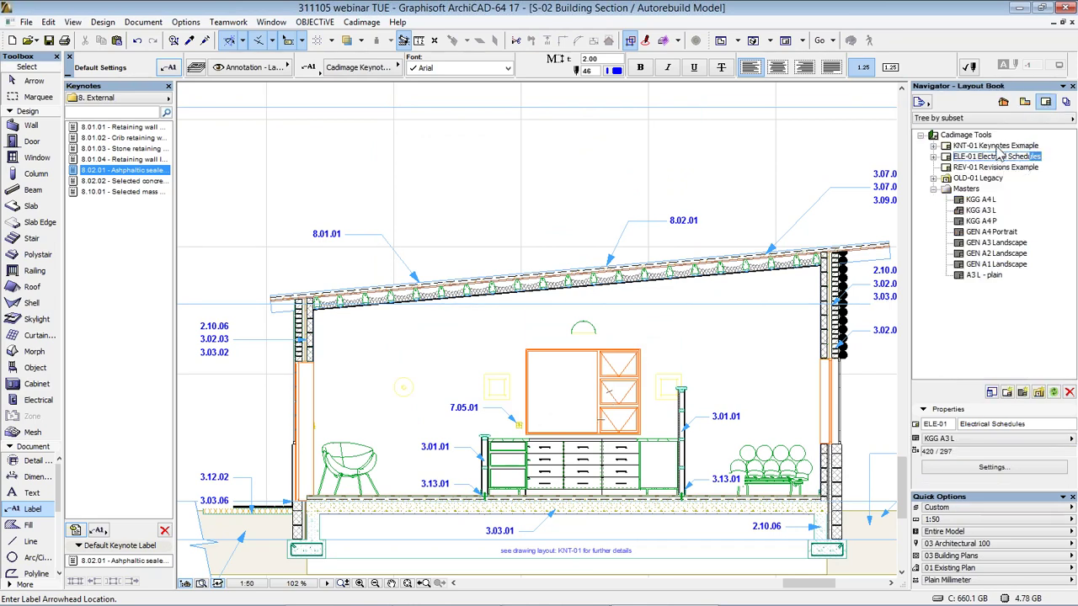
pyautogui.doubleClick(998, 146)
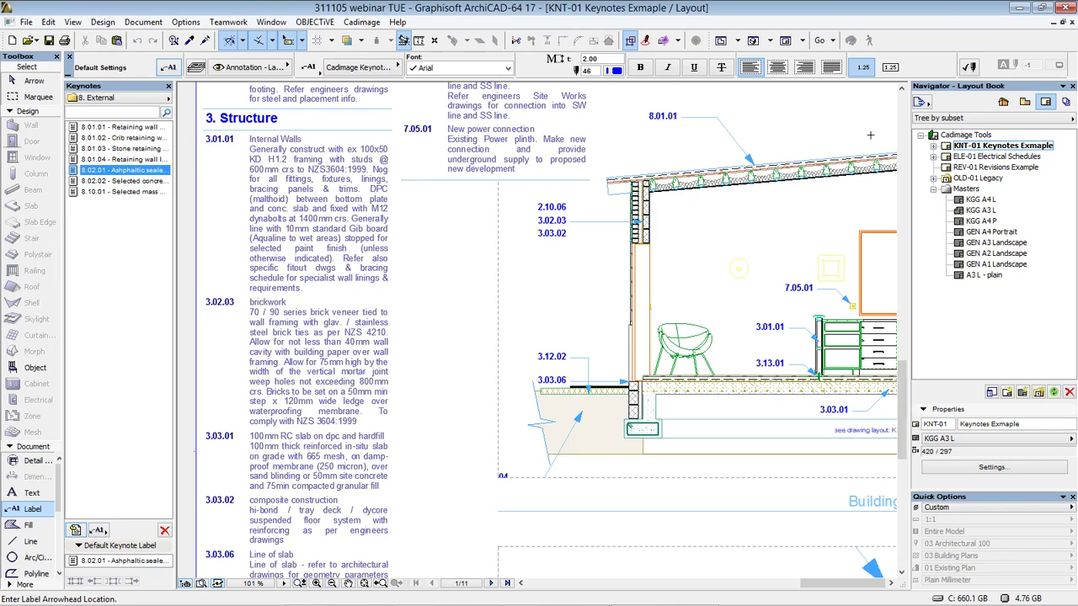
pyautogui.scroll(-5, 485, 287)
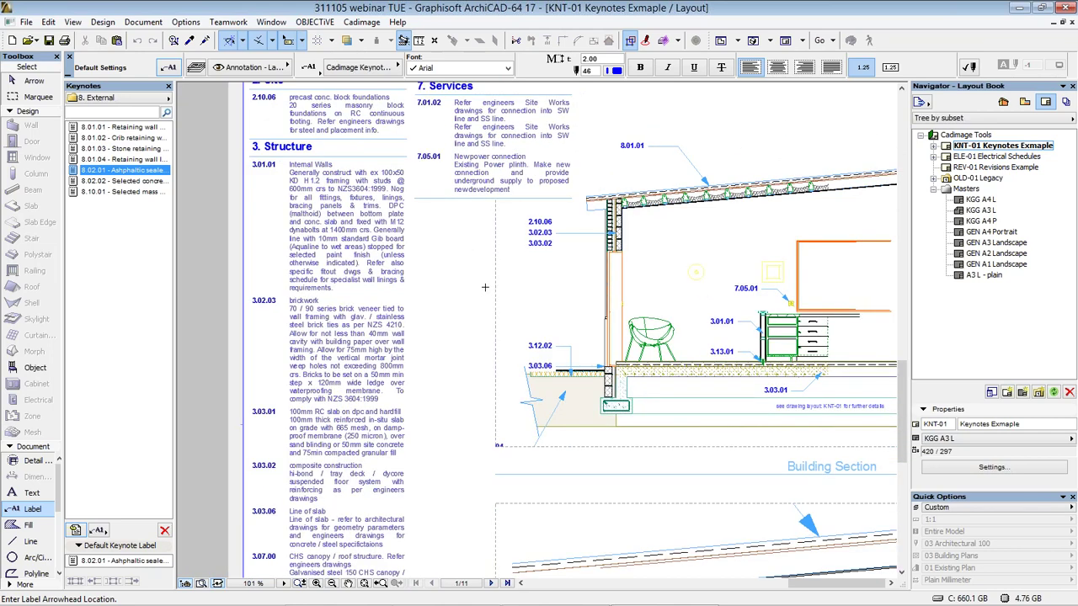
pyautogui.scroll(2, 459, 257)
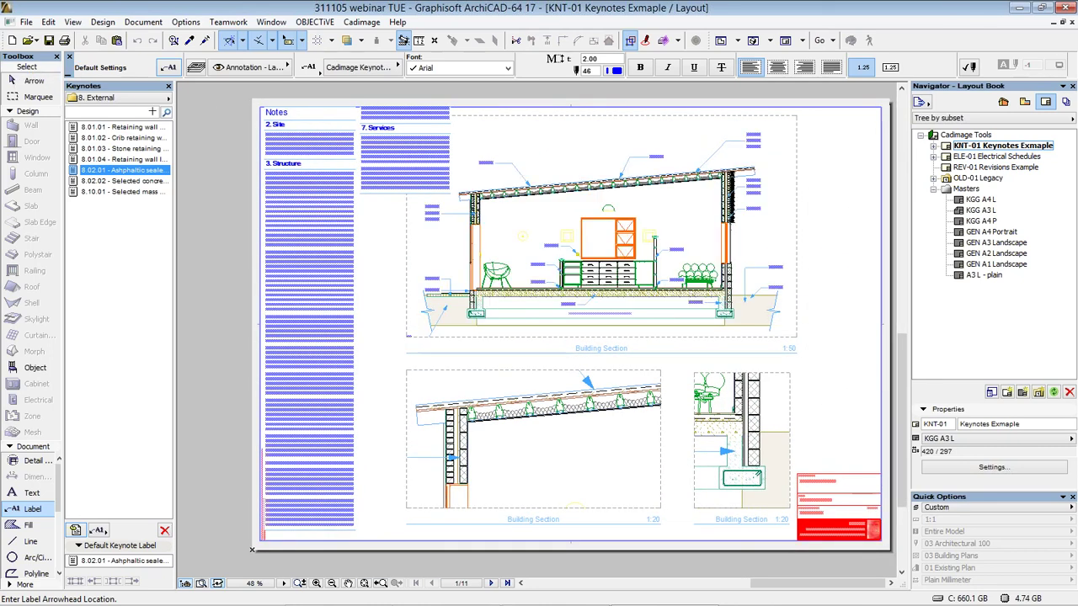
# Select the Notes keynote schedule and update schedules for the current layout, creating one only if notes are found and without checking external drawings.
pyautogui.click(34, 80)
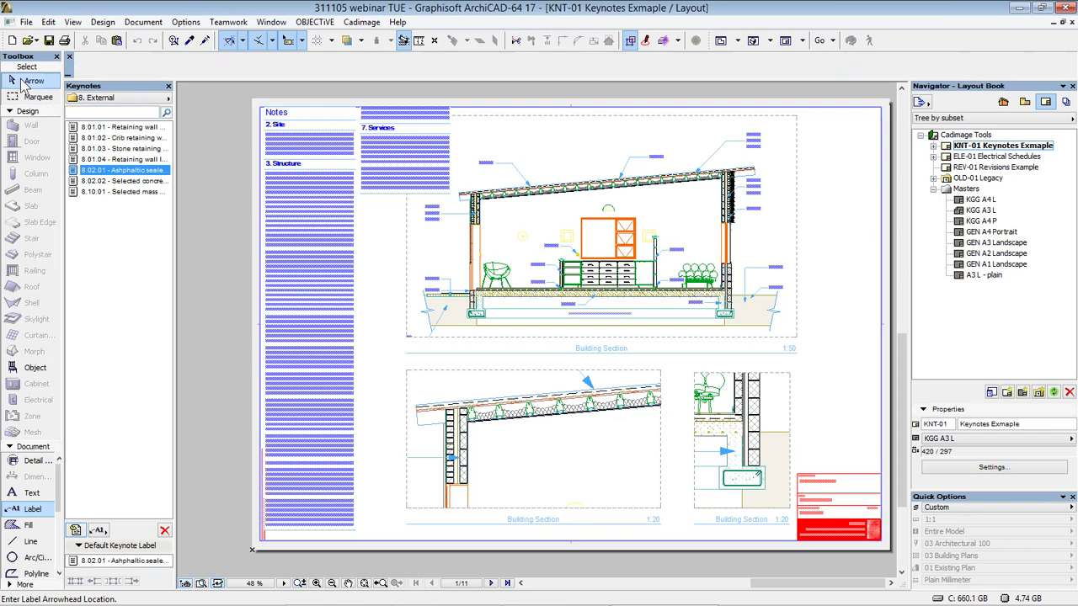
pyautogui.click(268, 114)
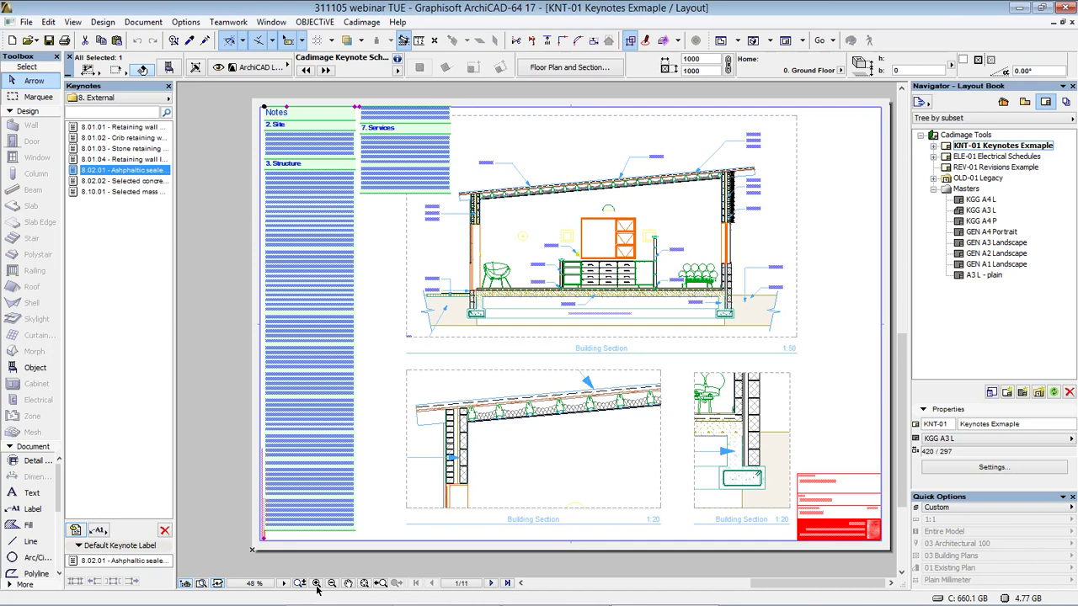
pyautogui.scroll(5, 441, 223)
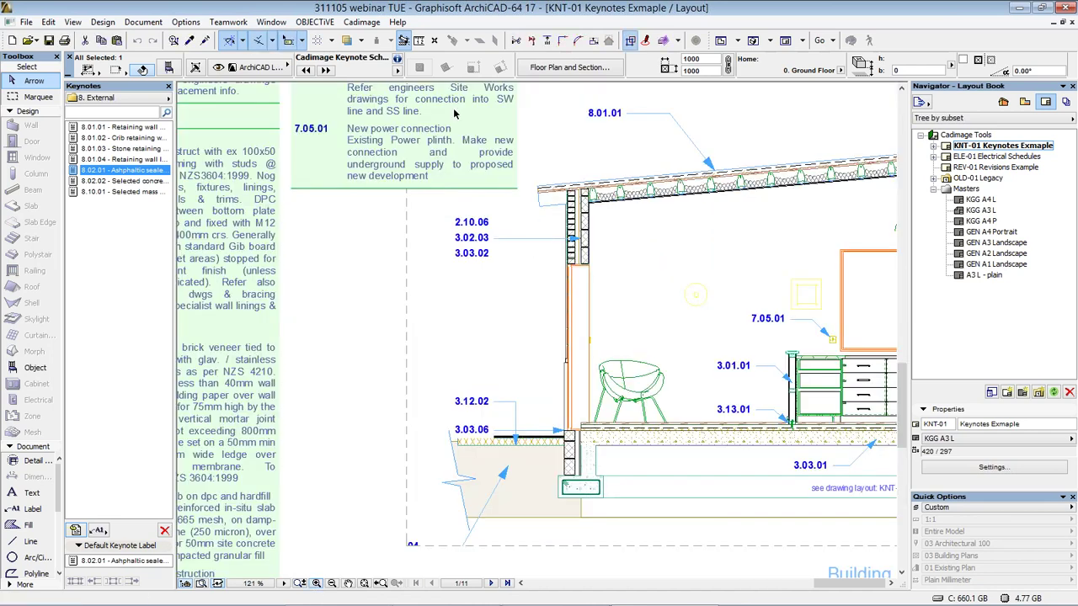
pyautogui.click(362, 22)
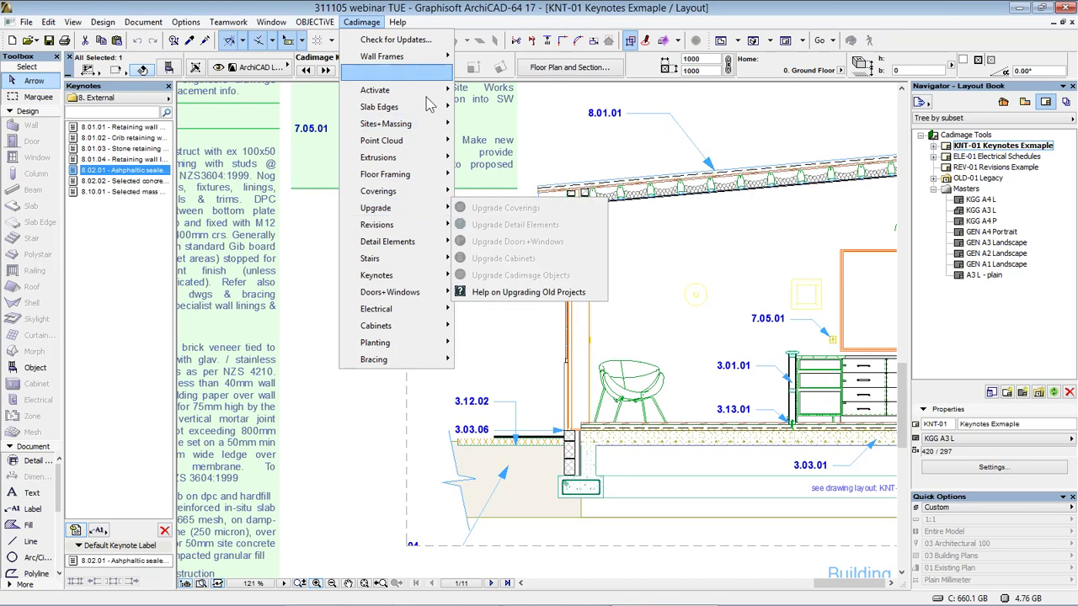
pyautogui.moveTo(427, 278)
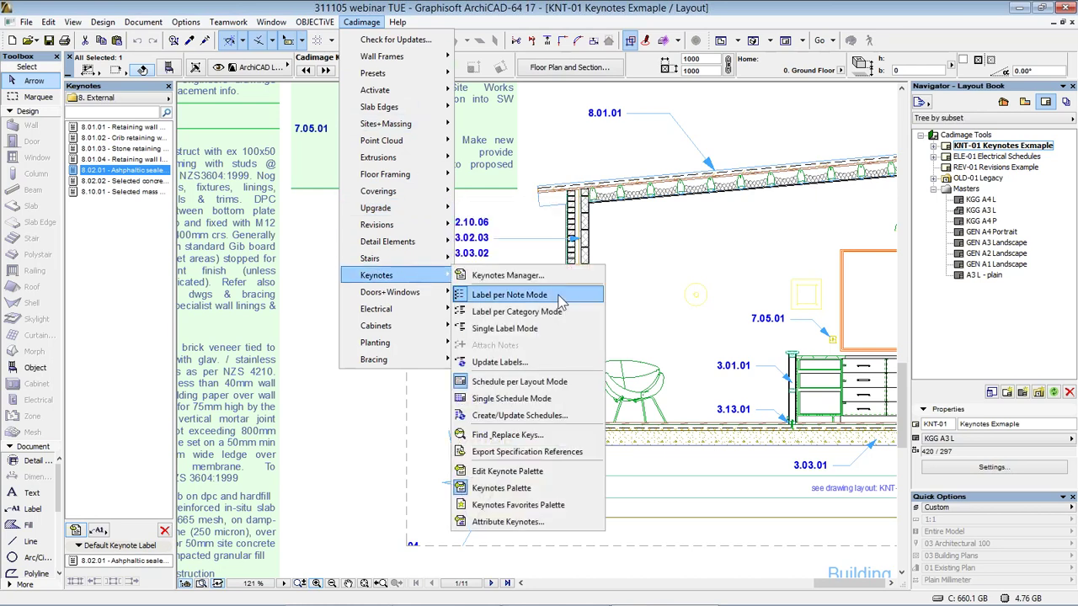
pyautogui.click(534, 419)
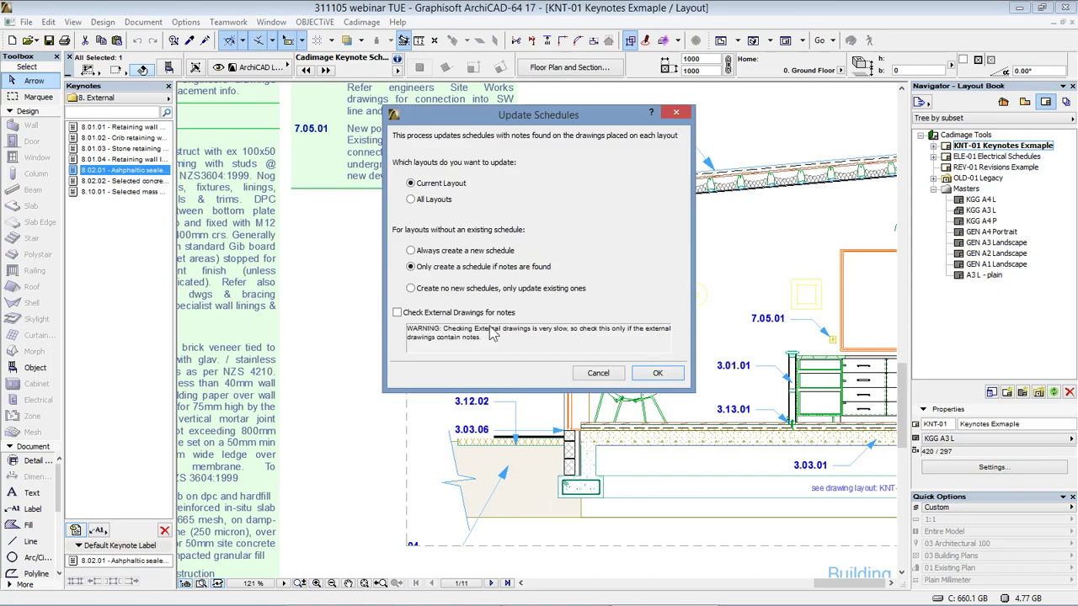
pyautogui.click(666, 373)
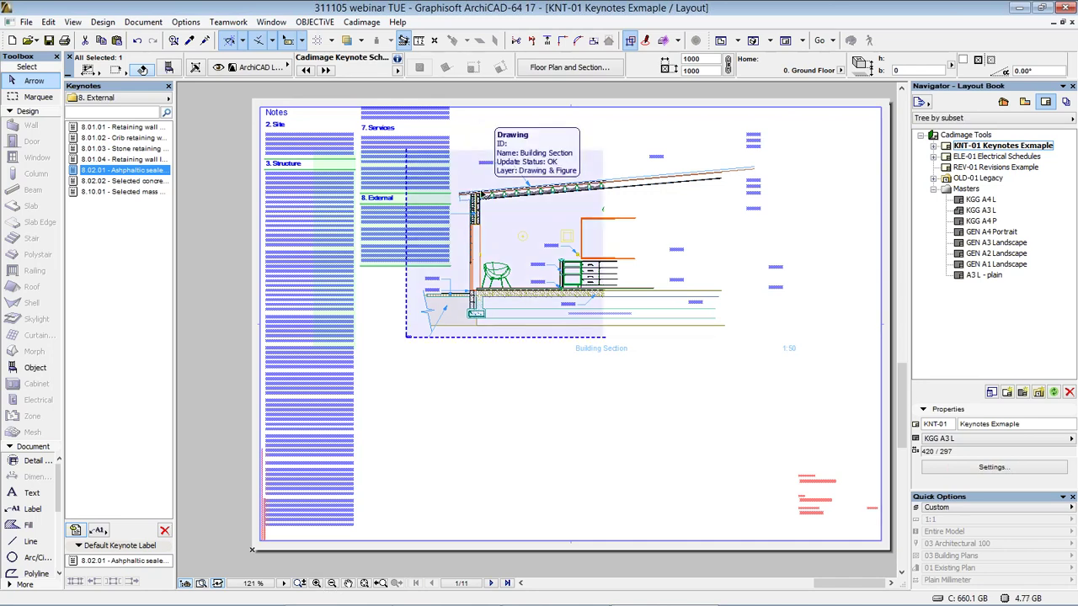
# Examine the 8. External notes in the layout's keynote schedule beside the building section.
pyautogui.scroll(5, 481, 195)
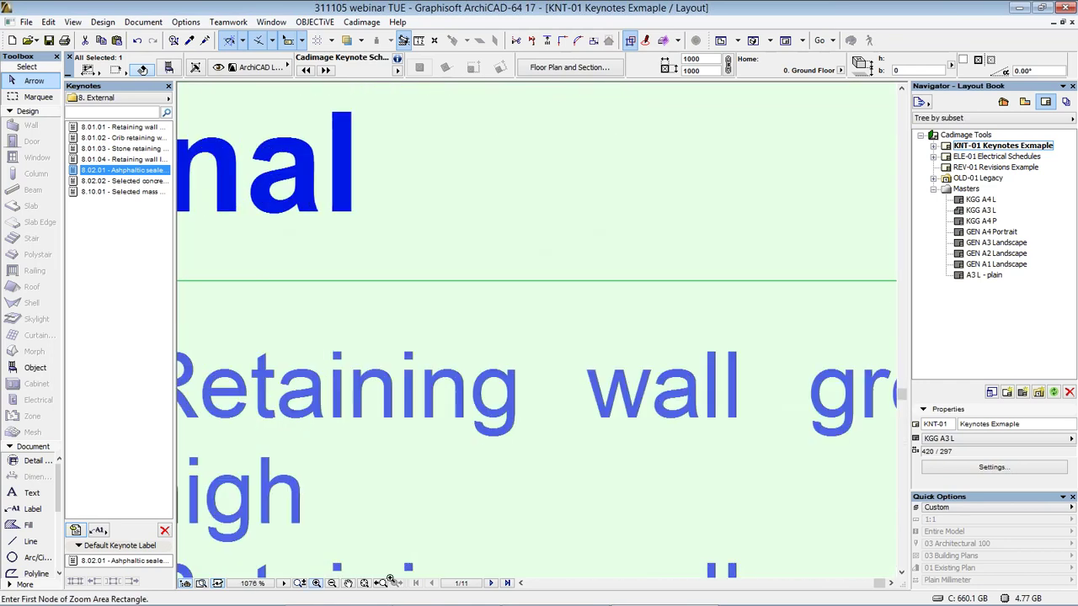
pyautogui.scroll(-4, 470, 276)
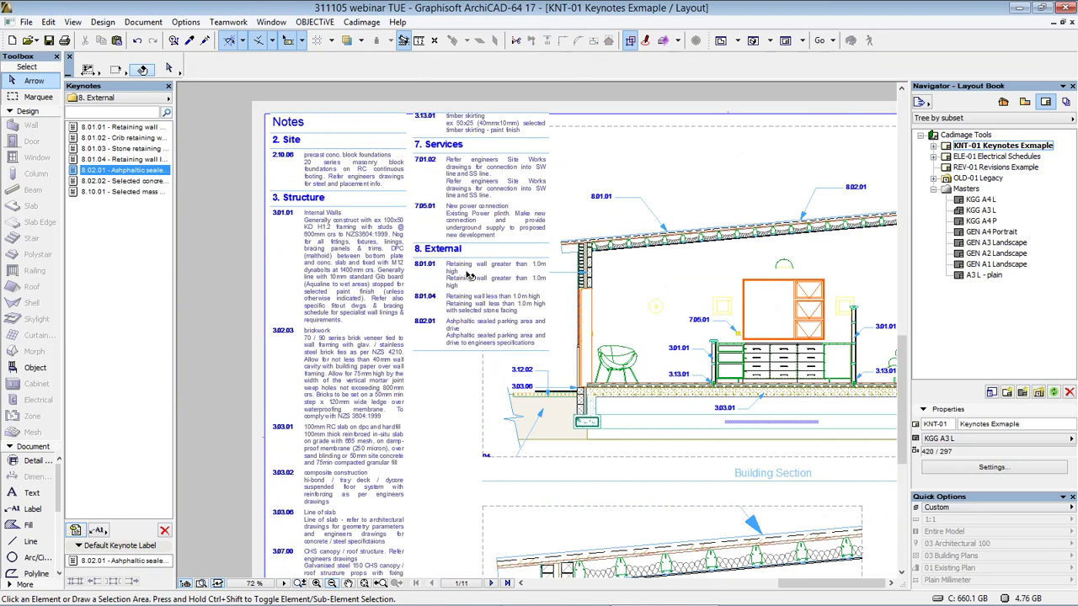
pyautogui.scroll(2, 470, 276)
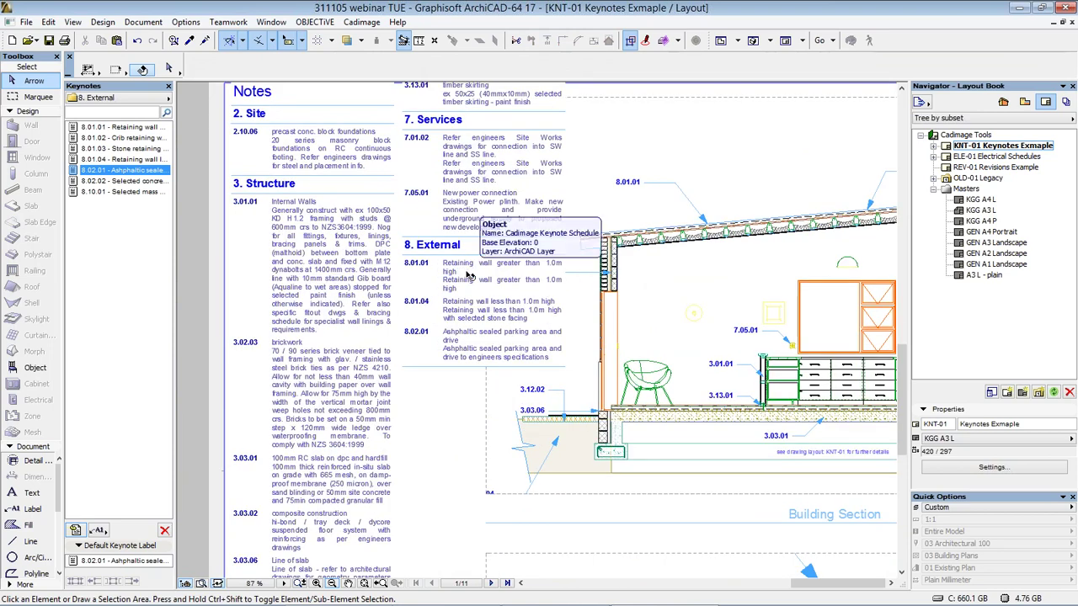